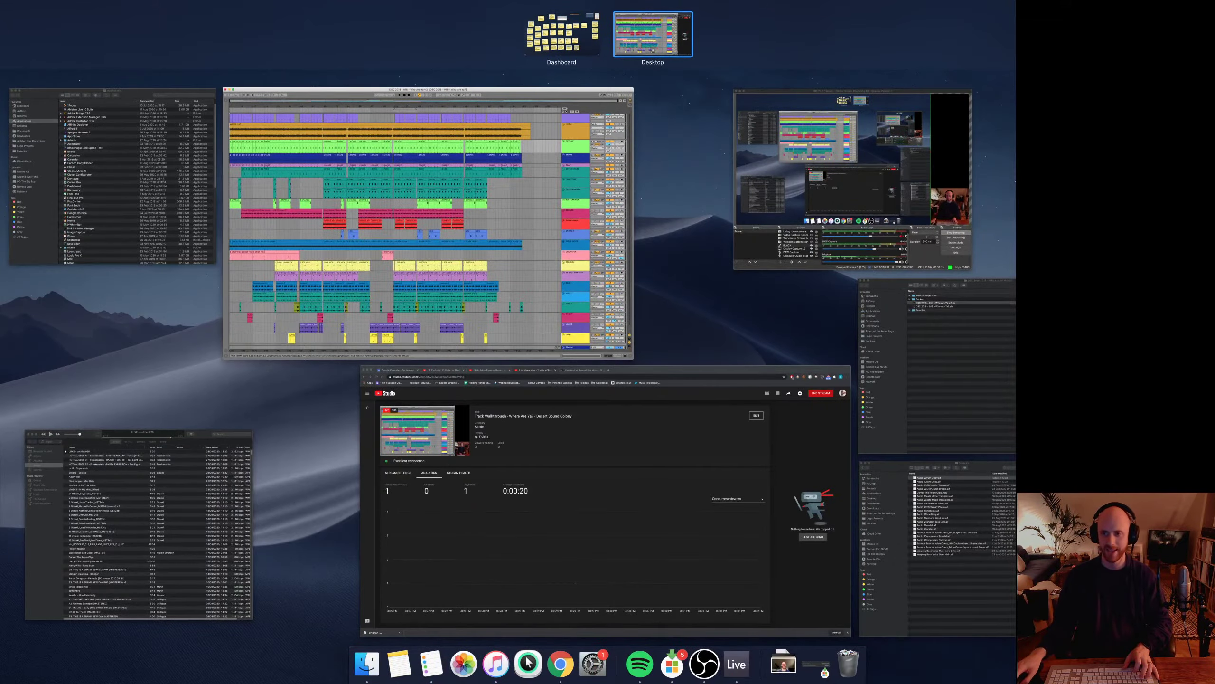
# - Shorten the WAY HI HAT audio clip so it ends at bar 201, in line with the other tracks
pyautogui.press('Escape')
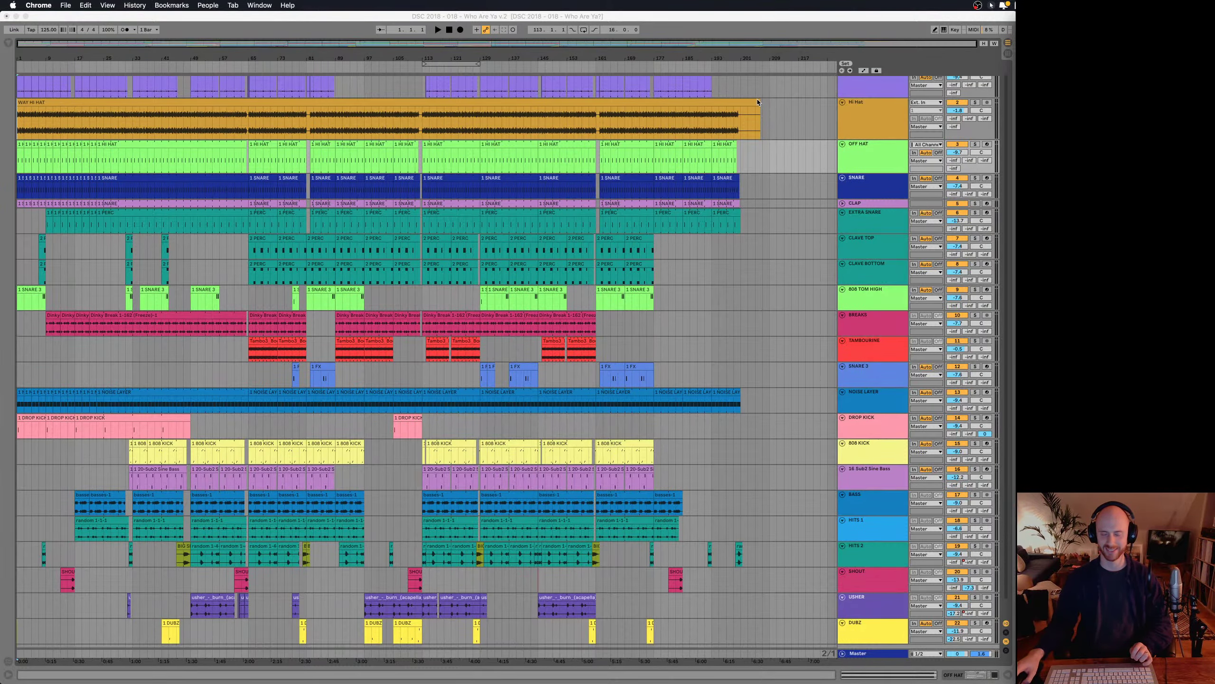
pyautogui.click(771, 110)
pyautogui.click(771, 113)
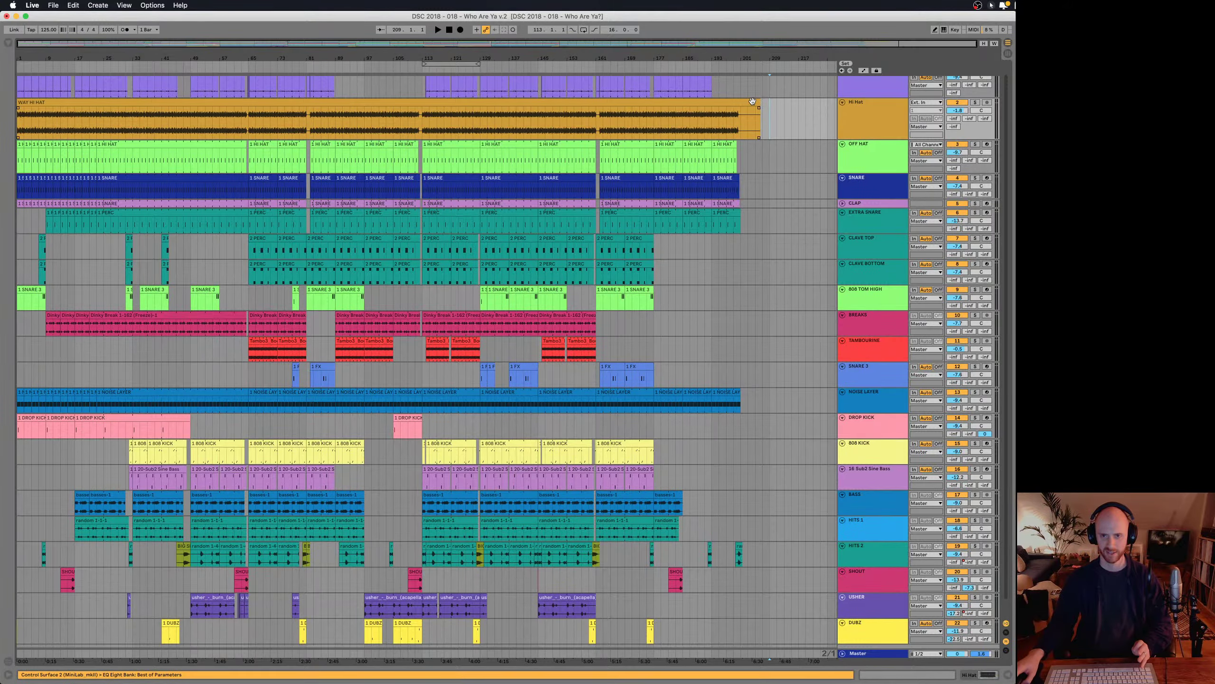
pyautogui.moveTo(757, 100); pyautogui.dragTo(740, 100)
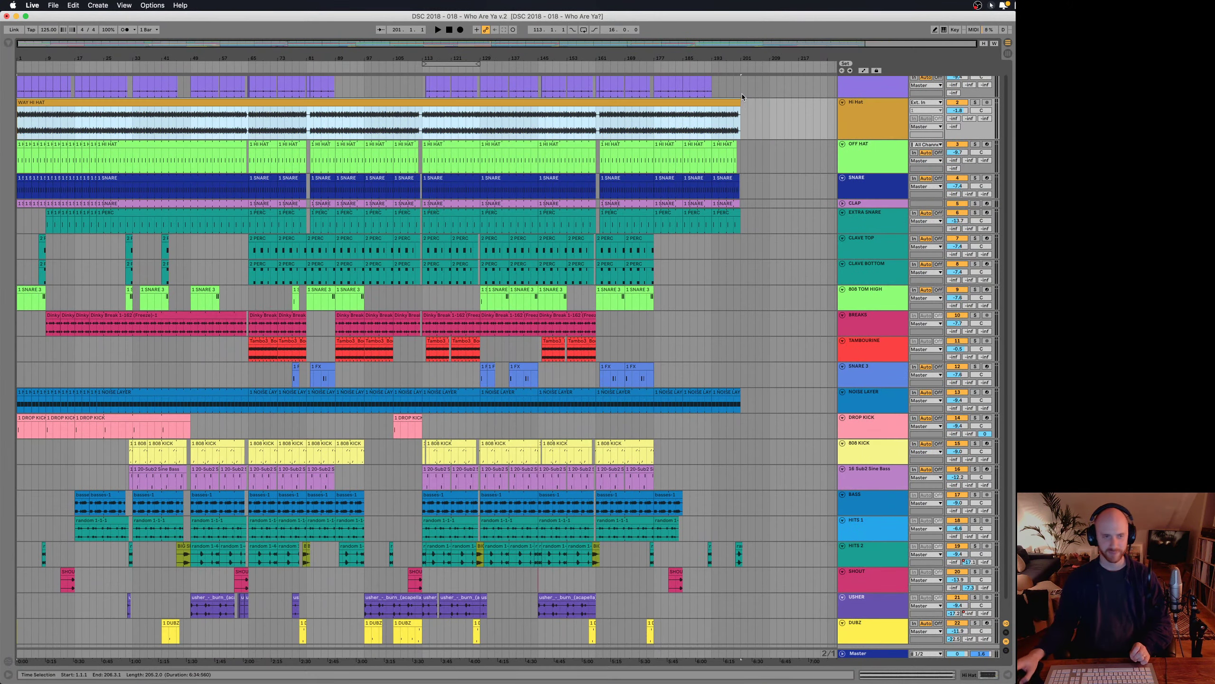
pyautogui.click(18, 124)
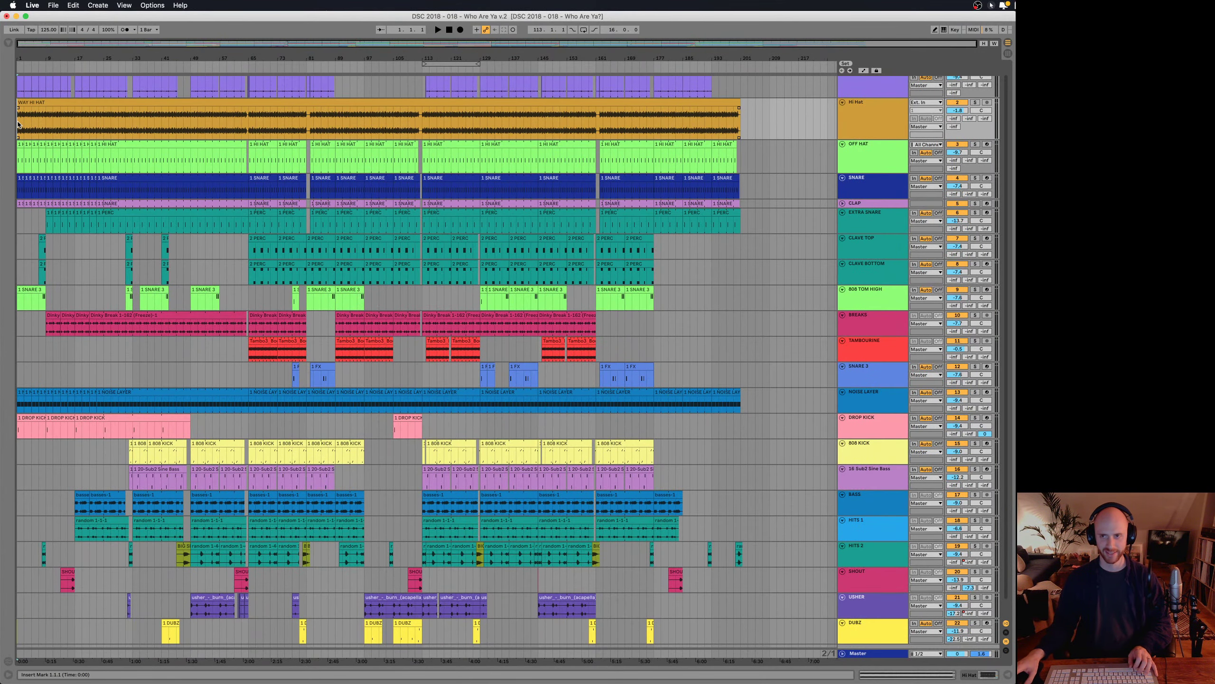
# - Reduce the height of the Hi Hat track slightly in the arrangement
pyautogui.scroll(1, 18, 124)
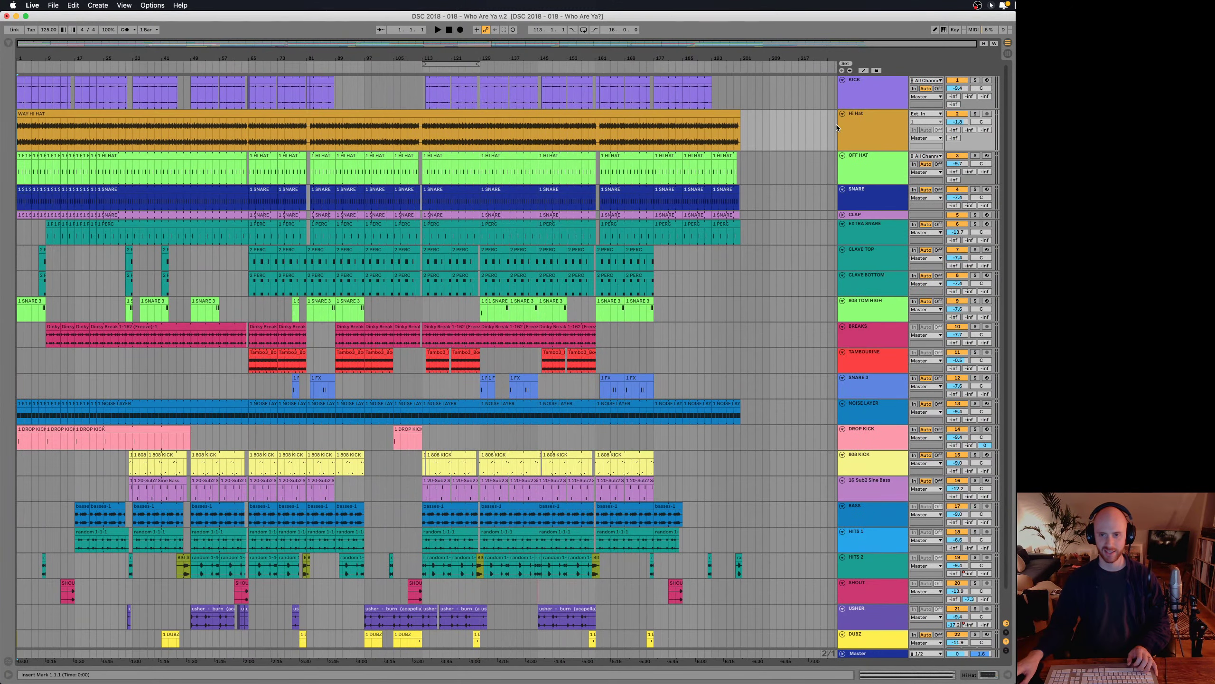
pyautogui.click(870, 150)
pyautogui.moveTo(870, 150); pyautogui.dragTo(869, 141)
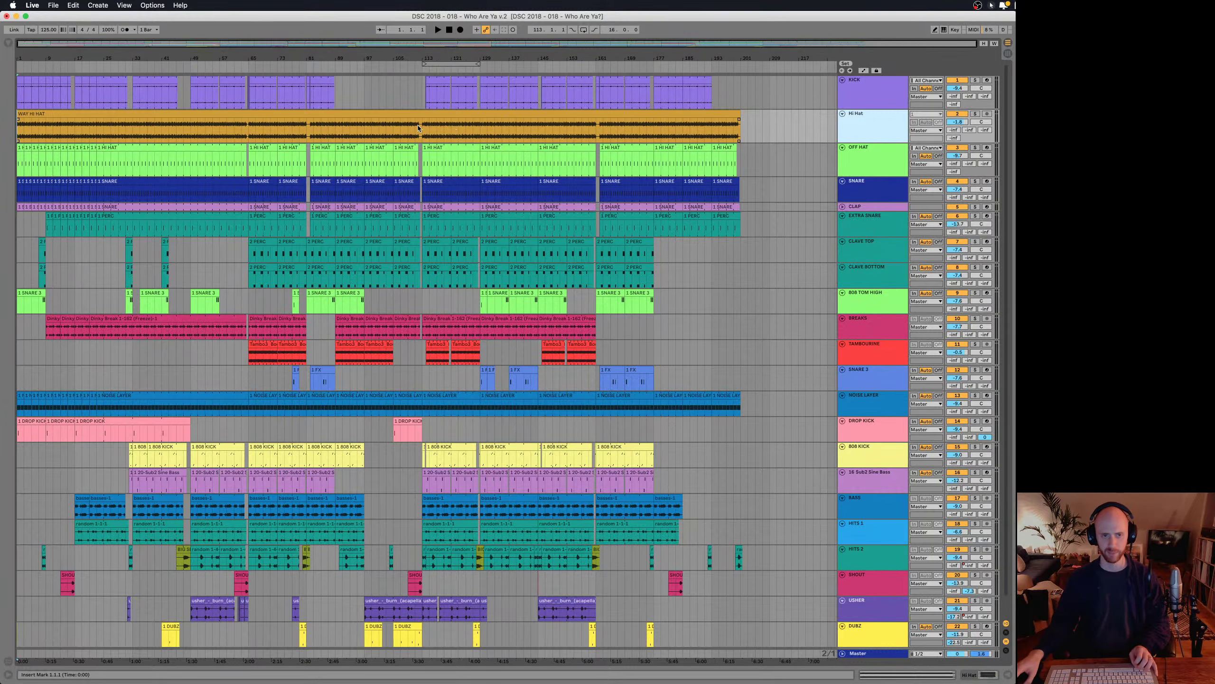
pyautogui.click(365, 91)
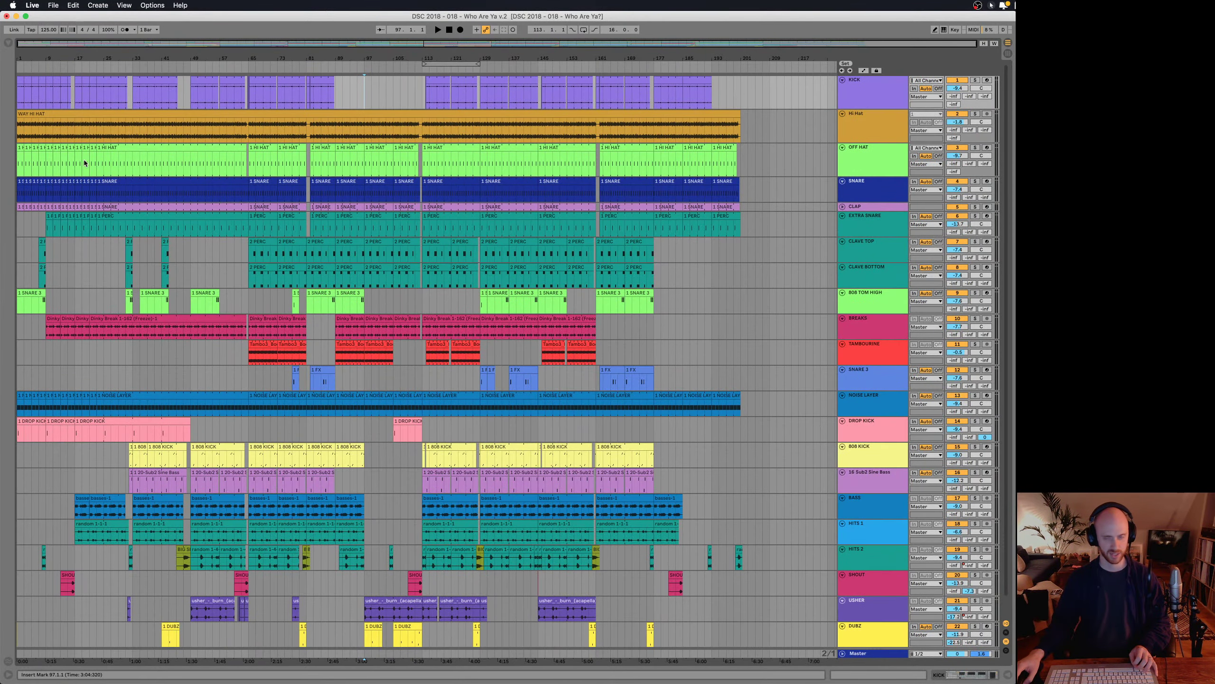
pyautogui.hotkey('ctrl', 'Up')
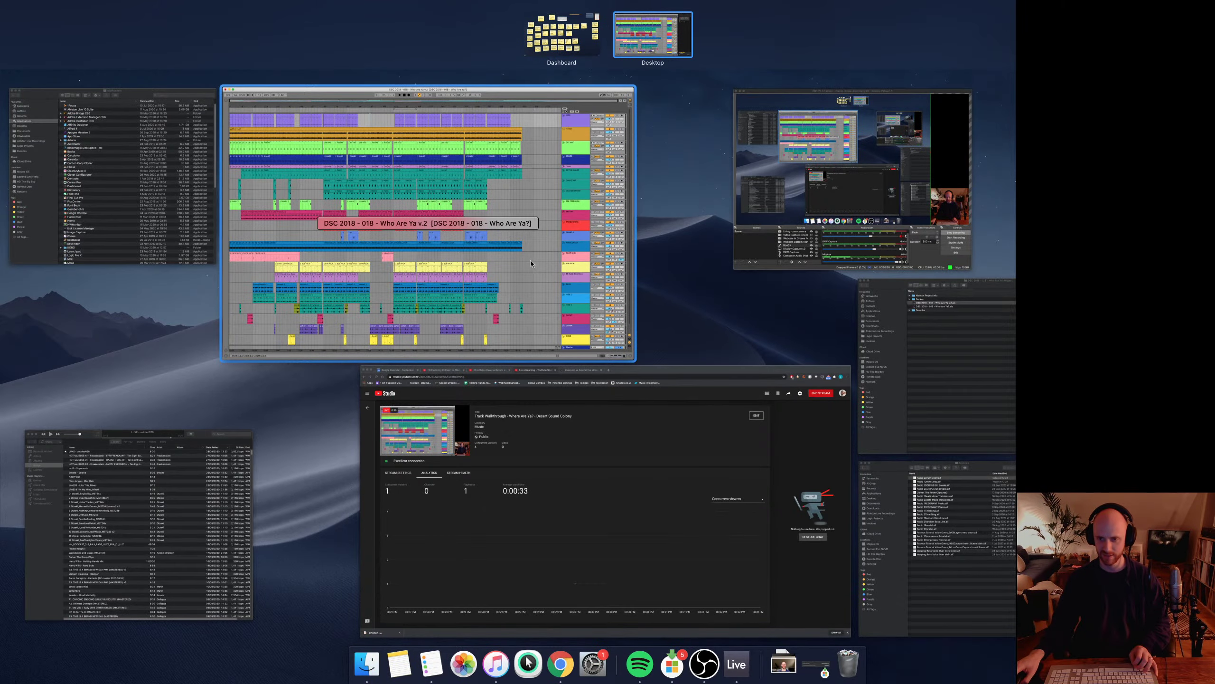
pyautogui.click(477, 249)
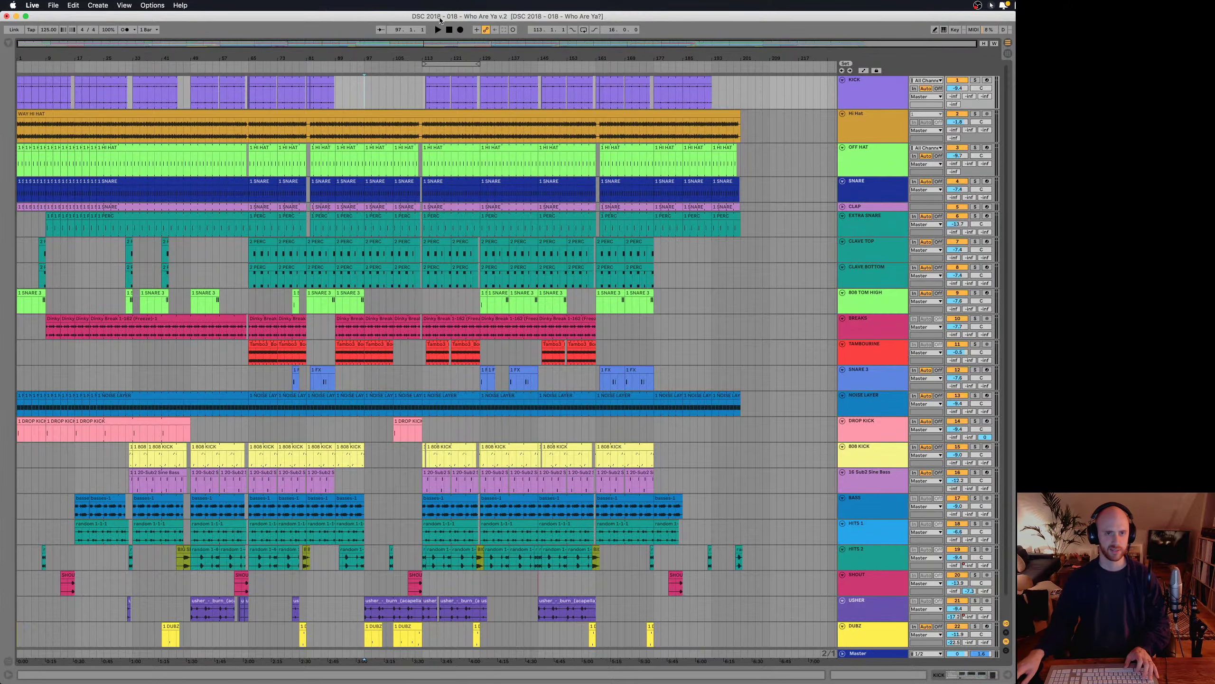
pyautogui.click(449, 30)
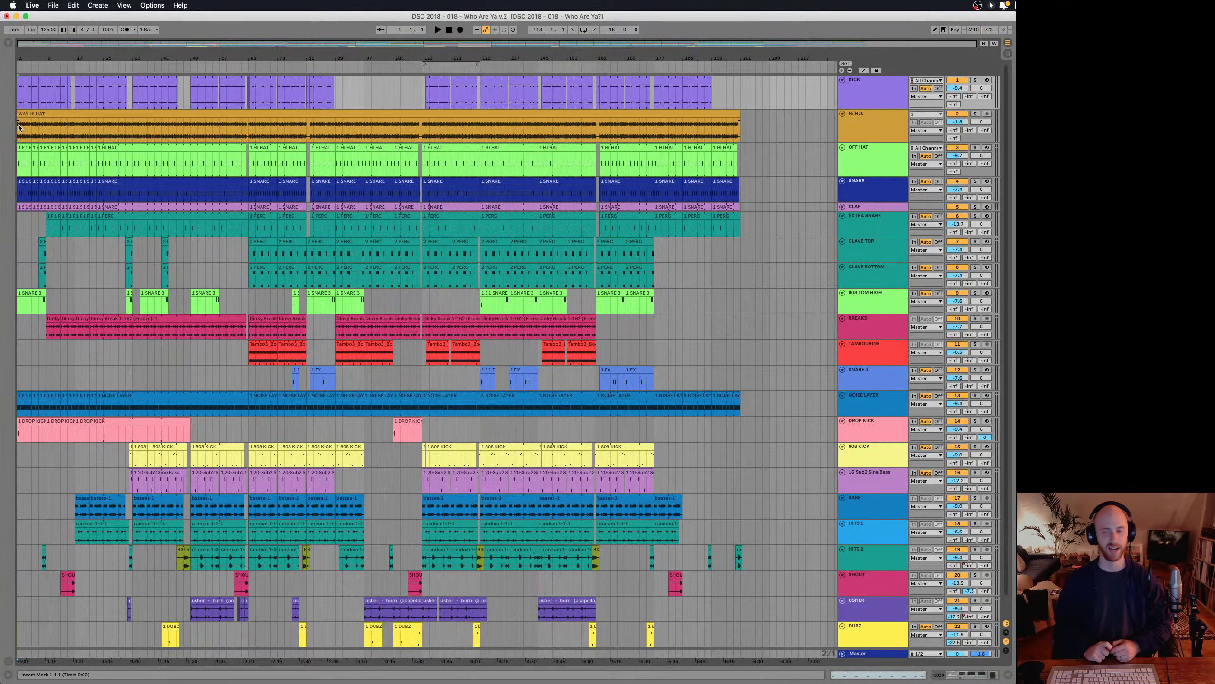
pyautogui.click(57, 148)
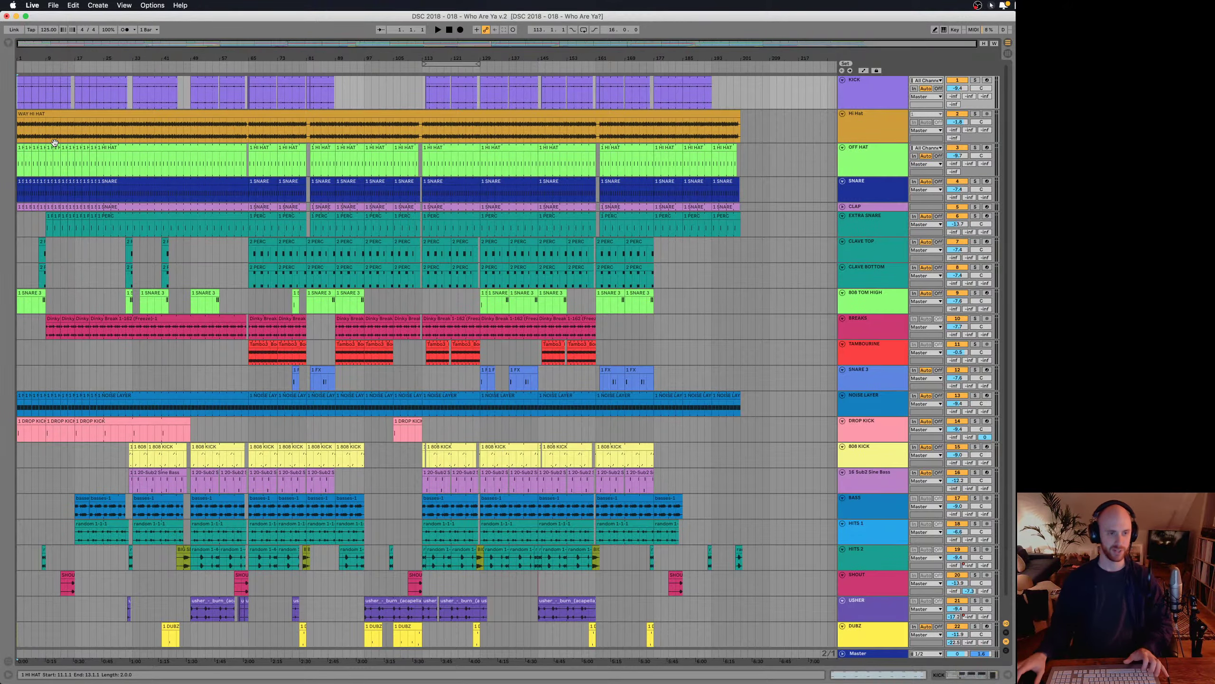
pyautogui.click(20, 128)
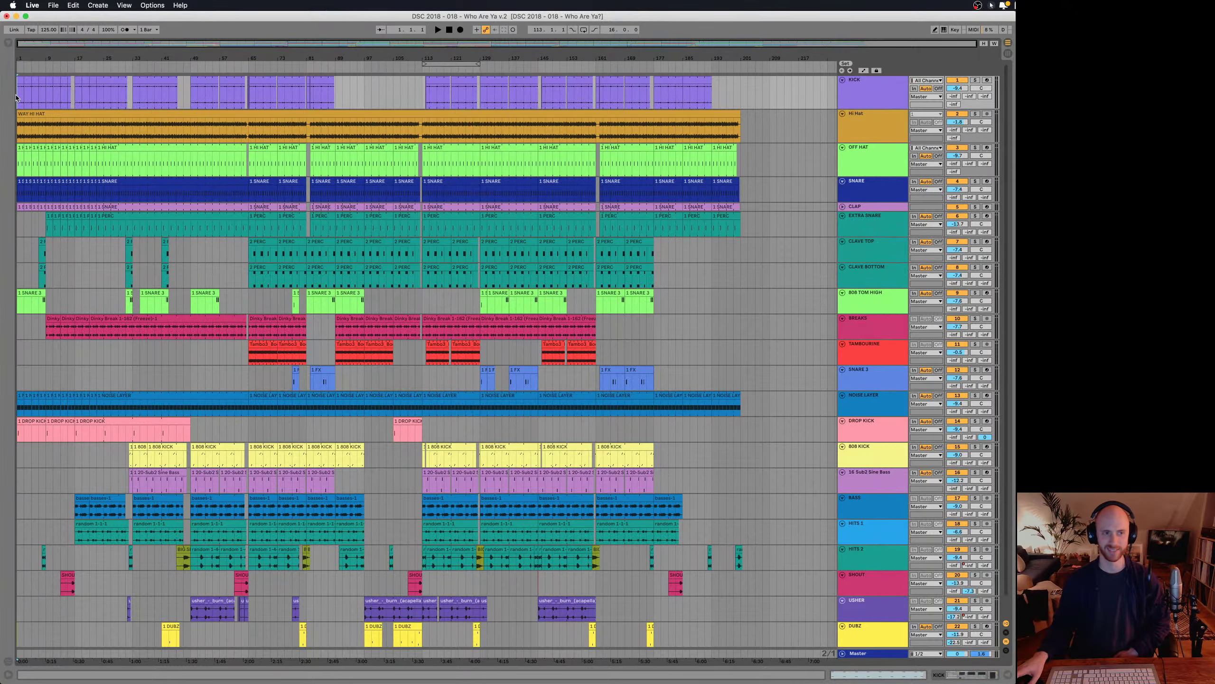
pyautogui.click(22, 93)
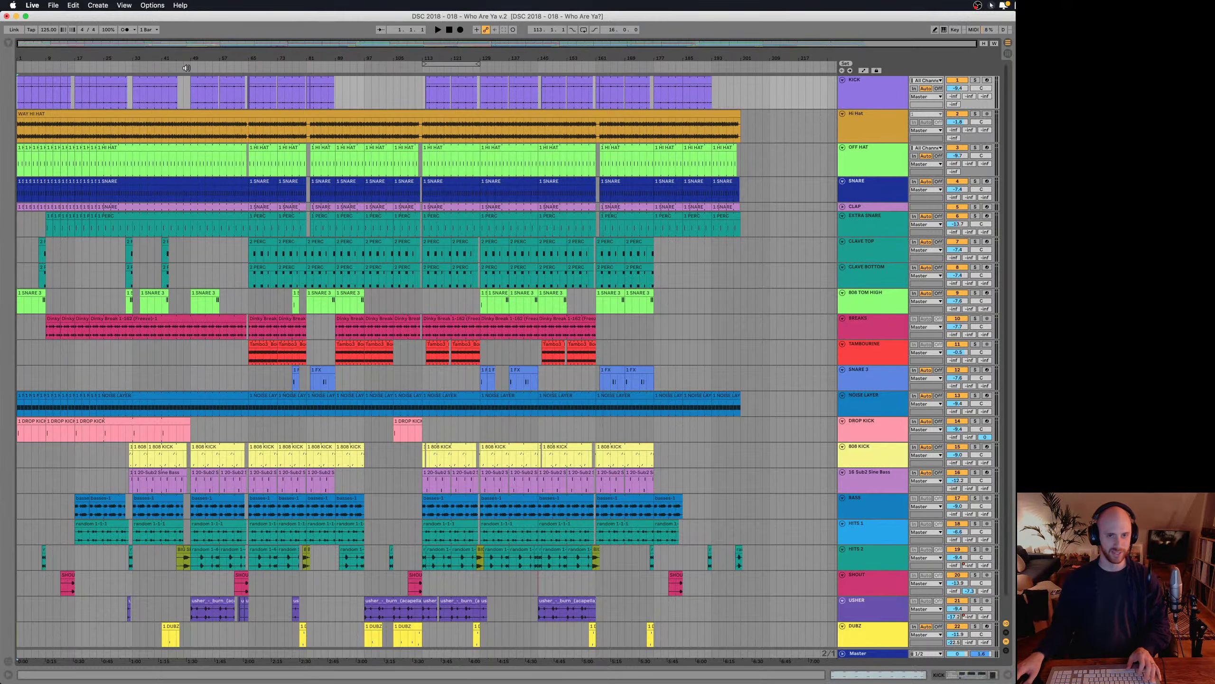
# - Play the full arrangement from shortly before bar 113 at a lowered system volume, and return the playback position to the start
pyautogui.click(192, 94)
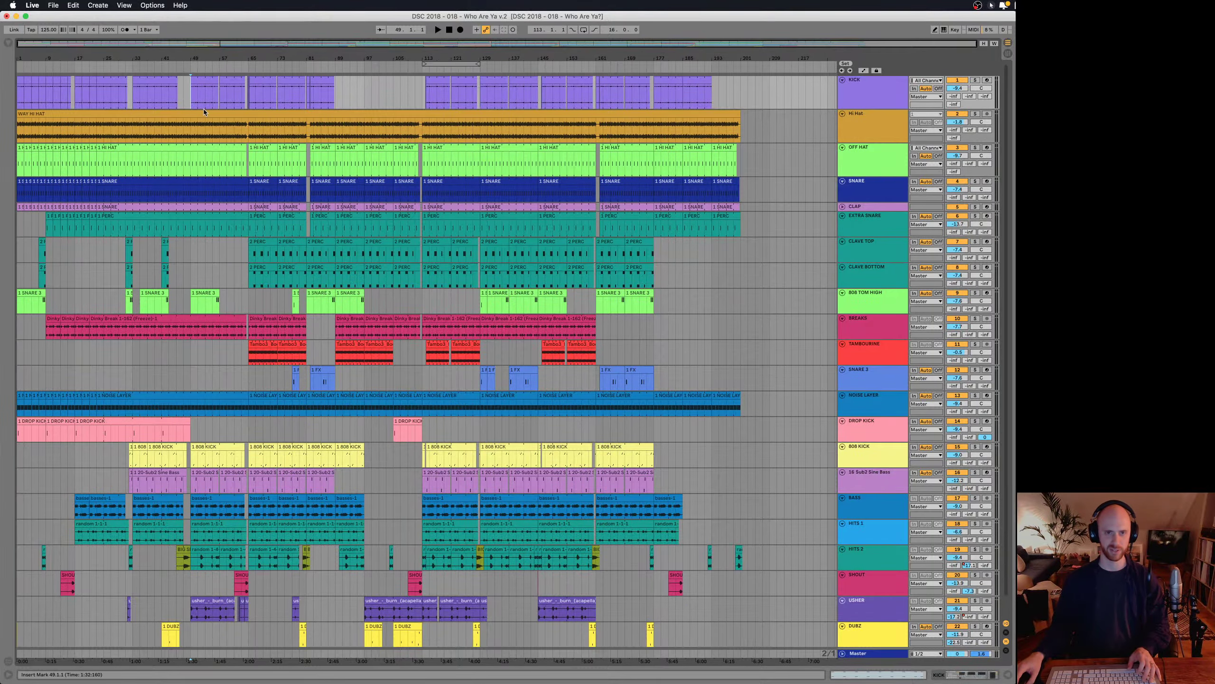
pyautogui.click(442, 127)
pyautogui.click(423, 102)
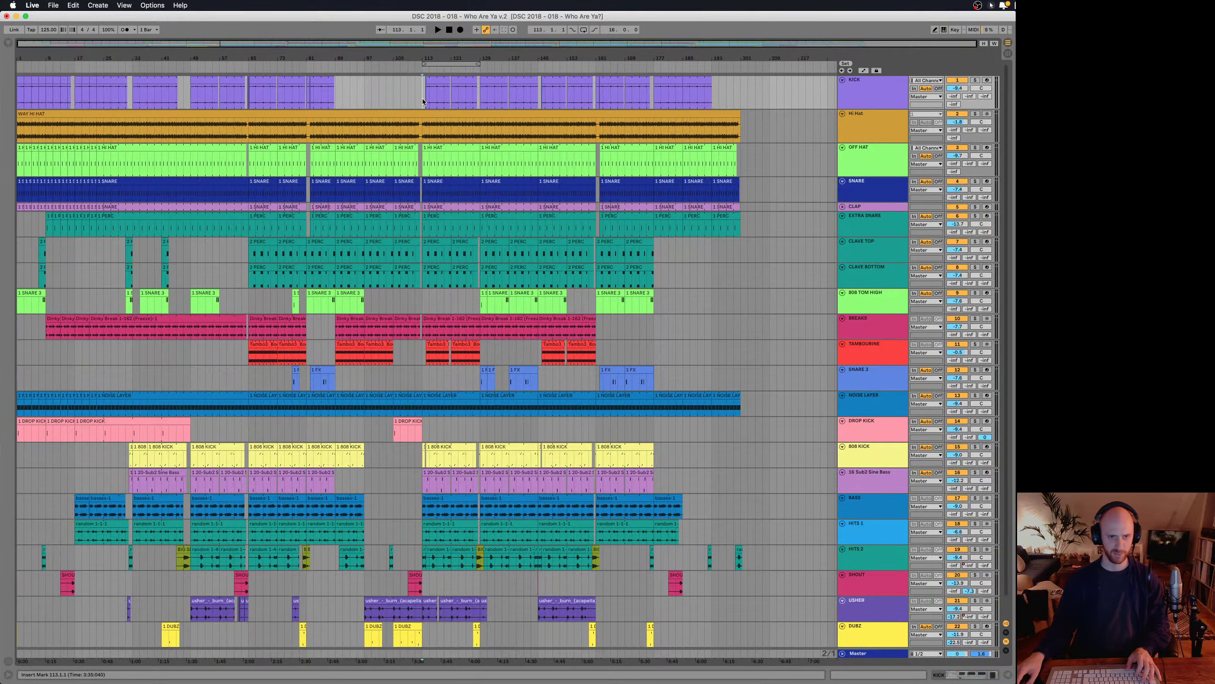
pyautogui.press('space')
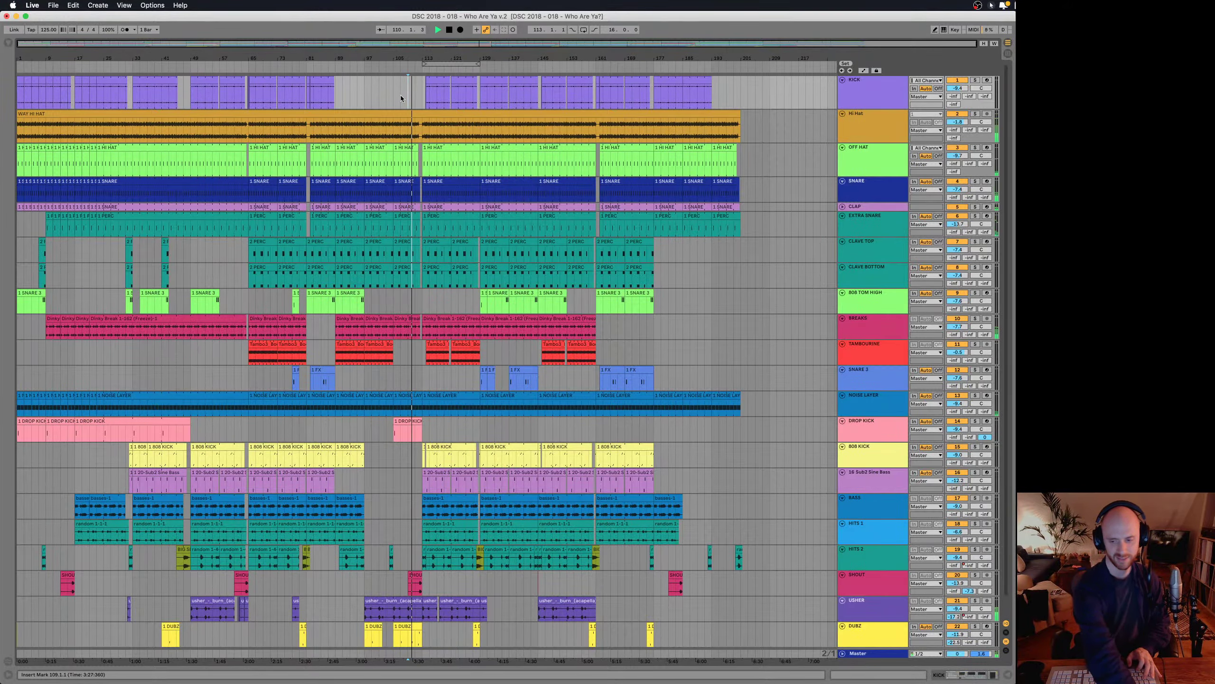
pyautogui.press('XF86AudioLowerVolume')
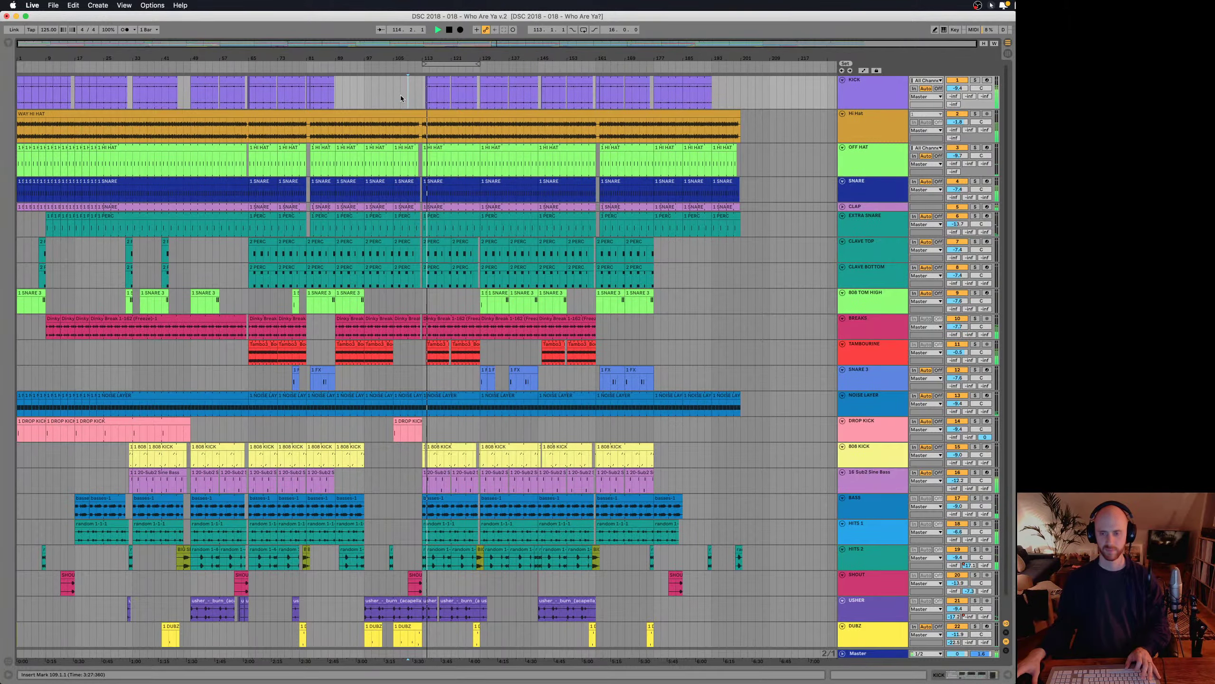
pyautogui.press('XF86AudioLowerVolume')
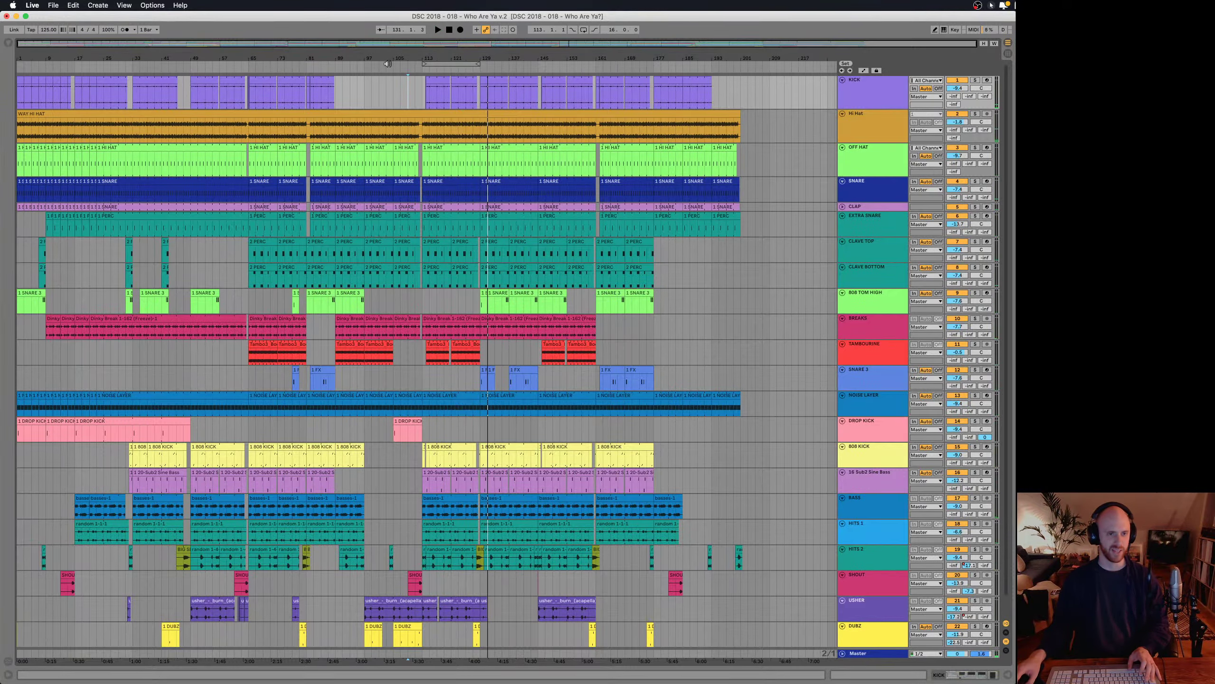
pyautogui.click(448, 30)
pyautogui.click(448, 31)
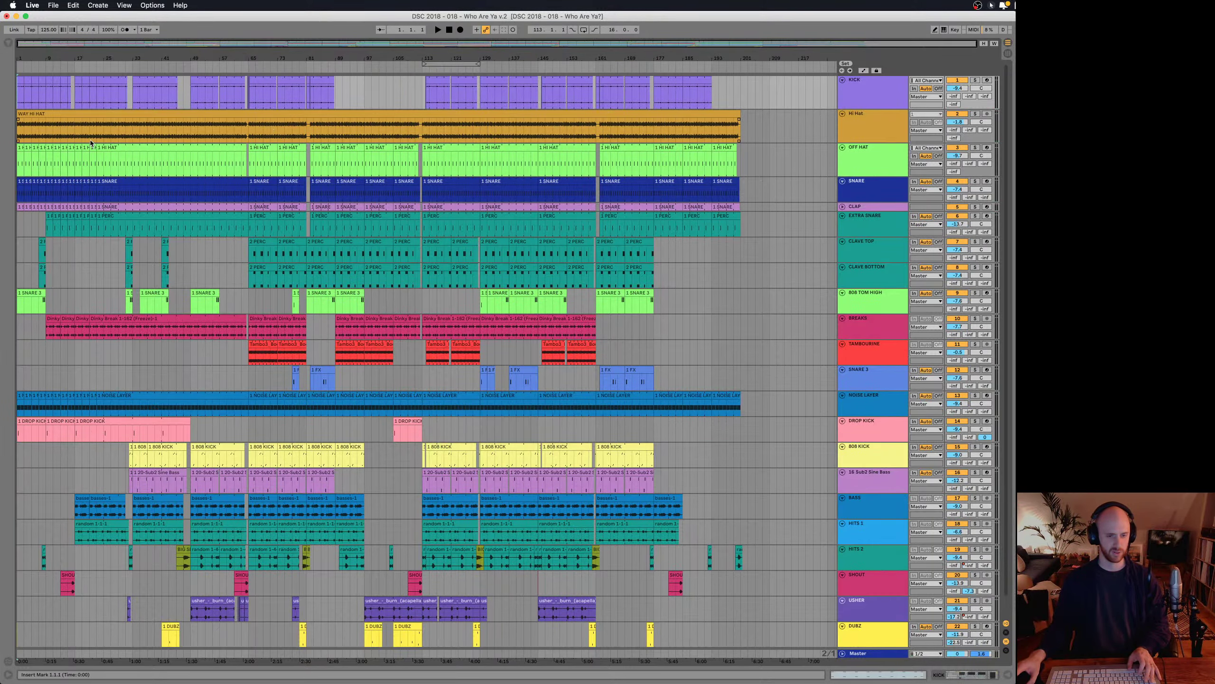
# - Solo the KICK track, play it from the start and show its drum rack and Compressor
pyautogui.click(976, 81)
pyautogui.press('space')
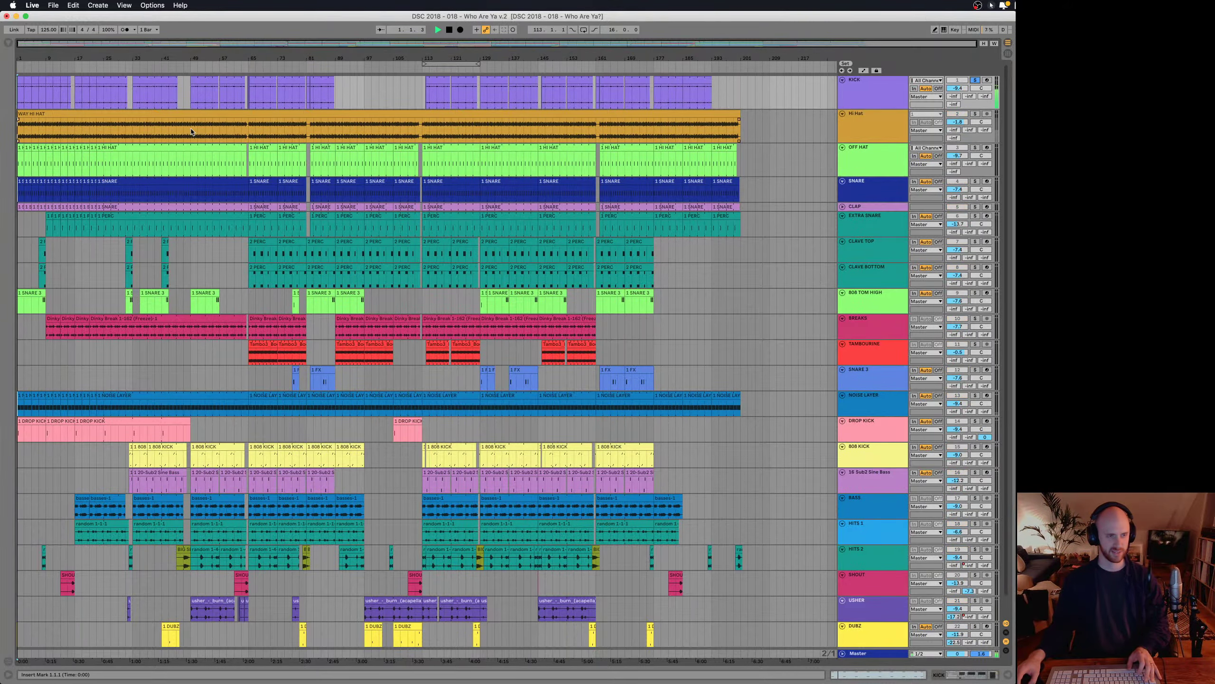
pyautogui.doubleClick(871, 86)
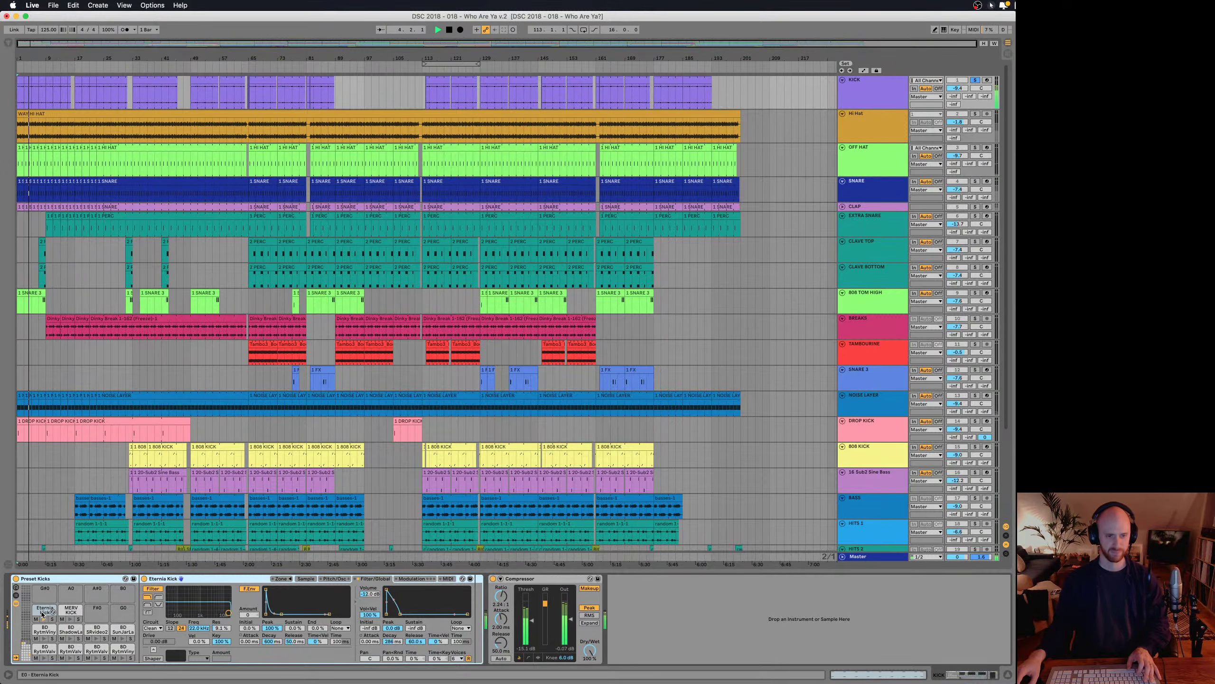
pyautogui.press('space')
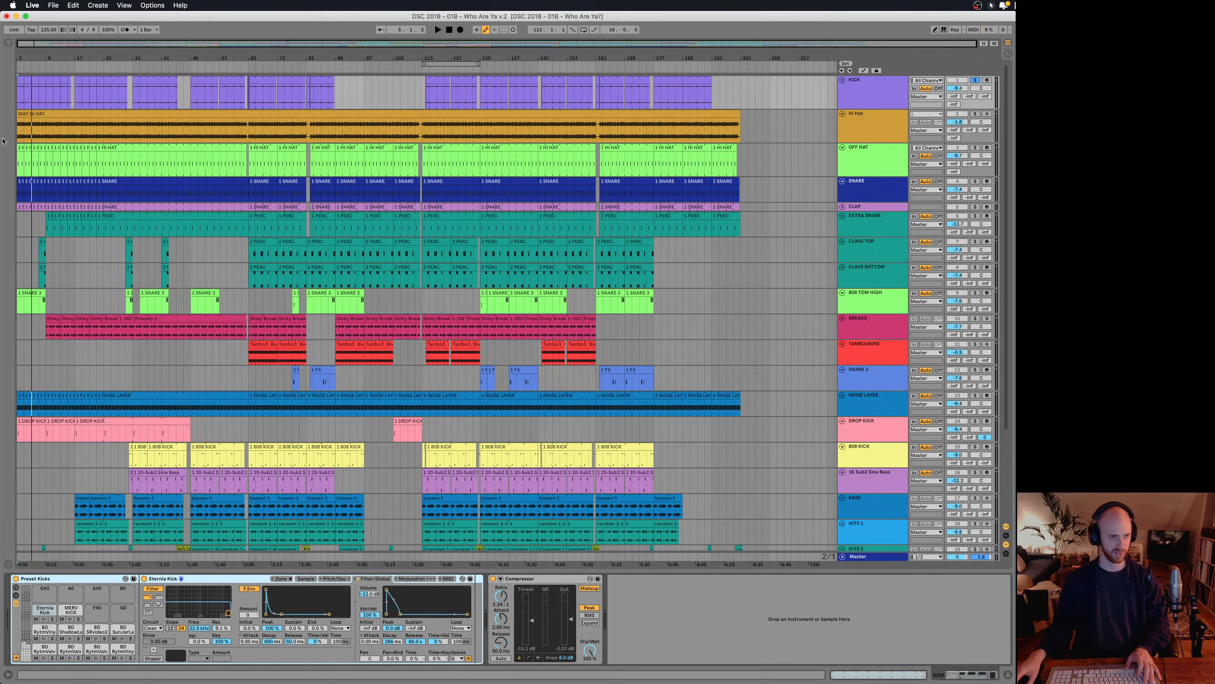
# - Solo the Hi Hat track as well and play it together with the kick from bar 1
pyautogui.moveTo(32, 58); pyautogui.dragTo(32, 57)
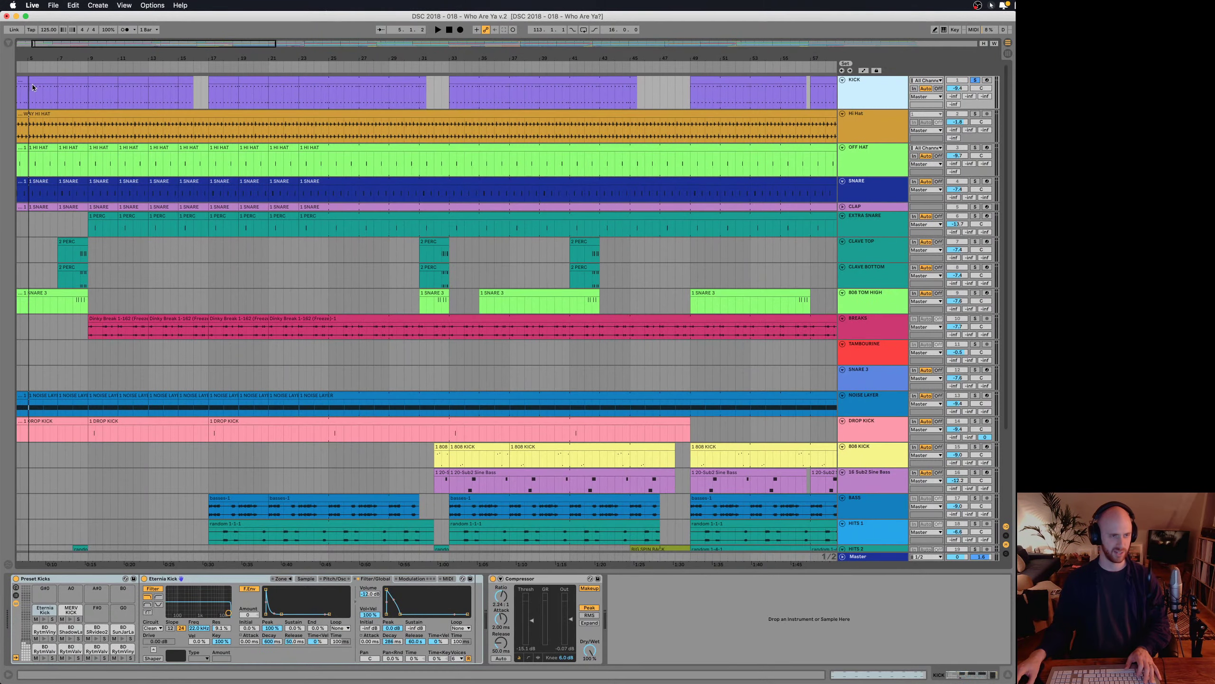
pyautogui.hscroll(-3, 25, 58)
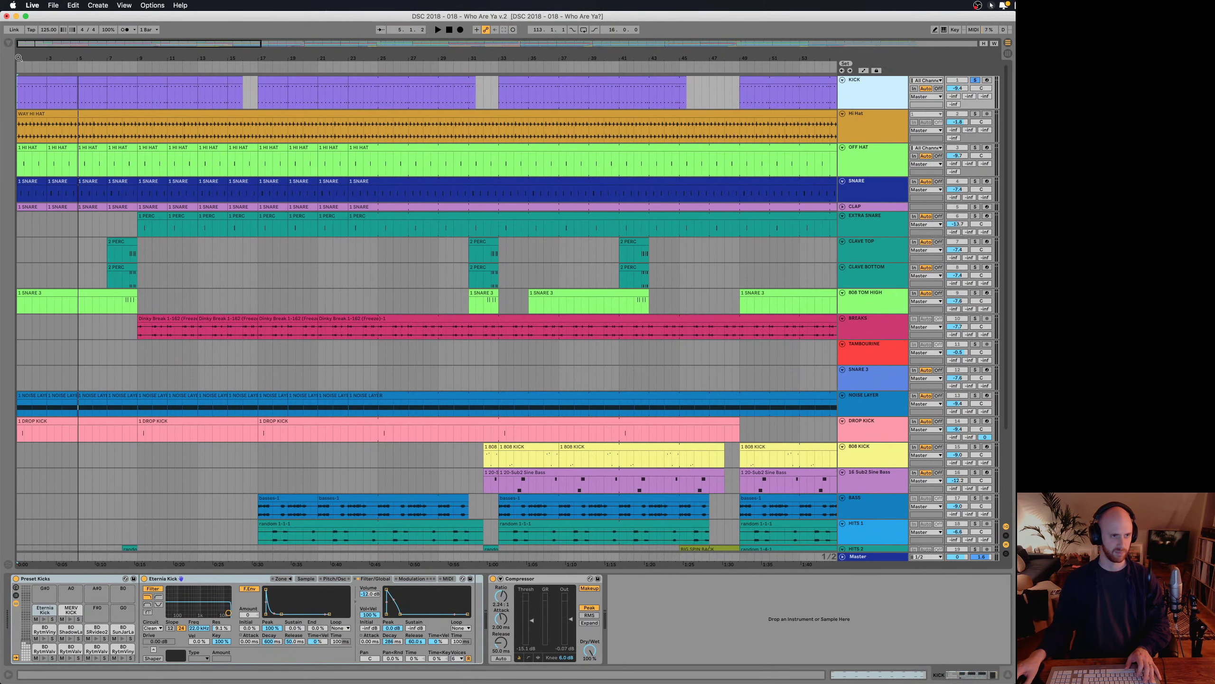
pyautogui.moveTo(18, 57); pyautogui.dragTo(25, 97)
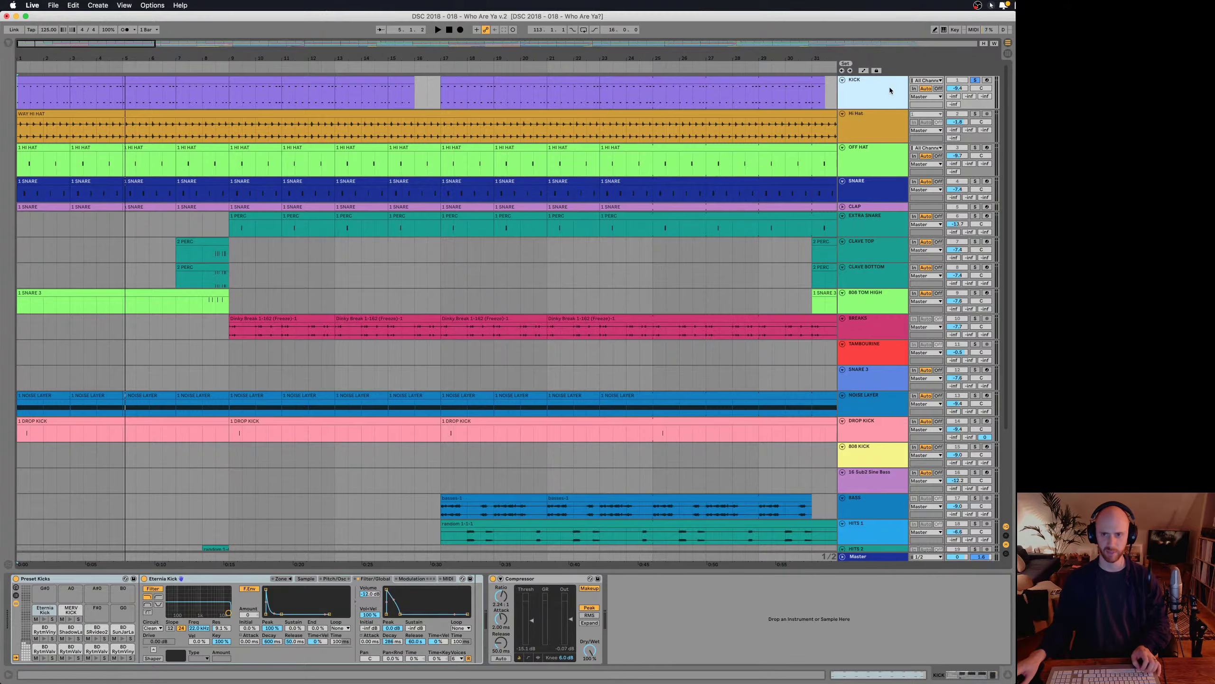
pyautogui.click(975, 114)
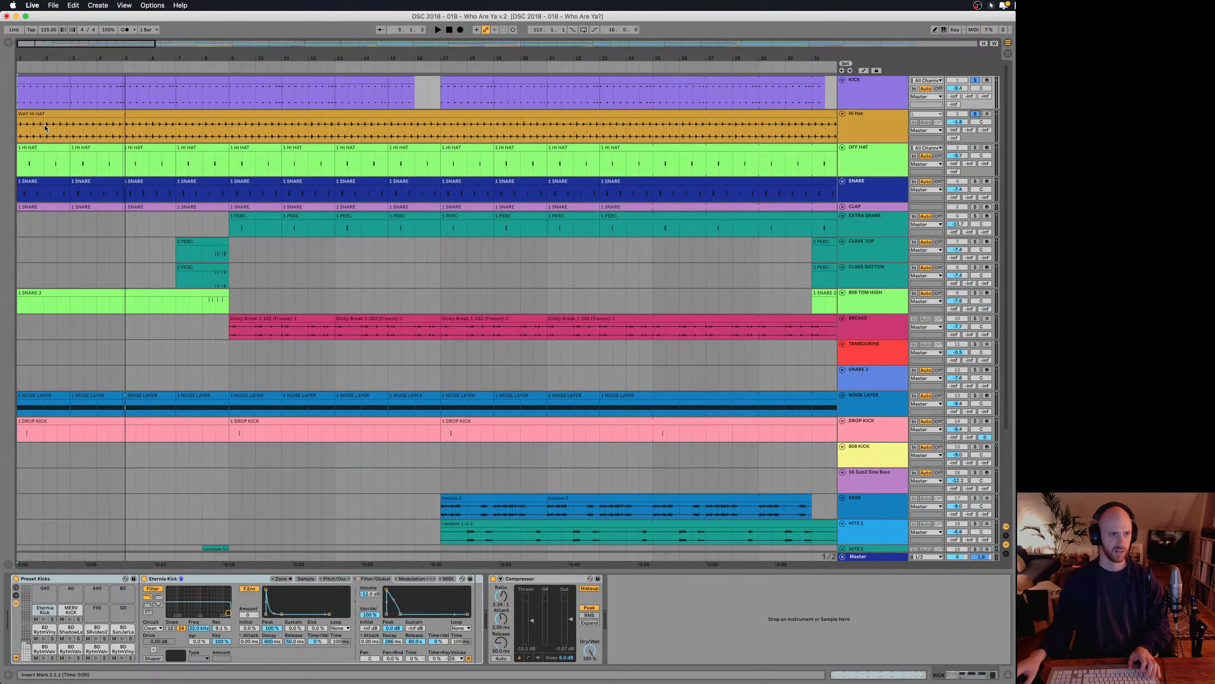
pyautogui.press('space')
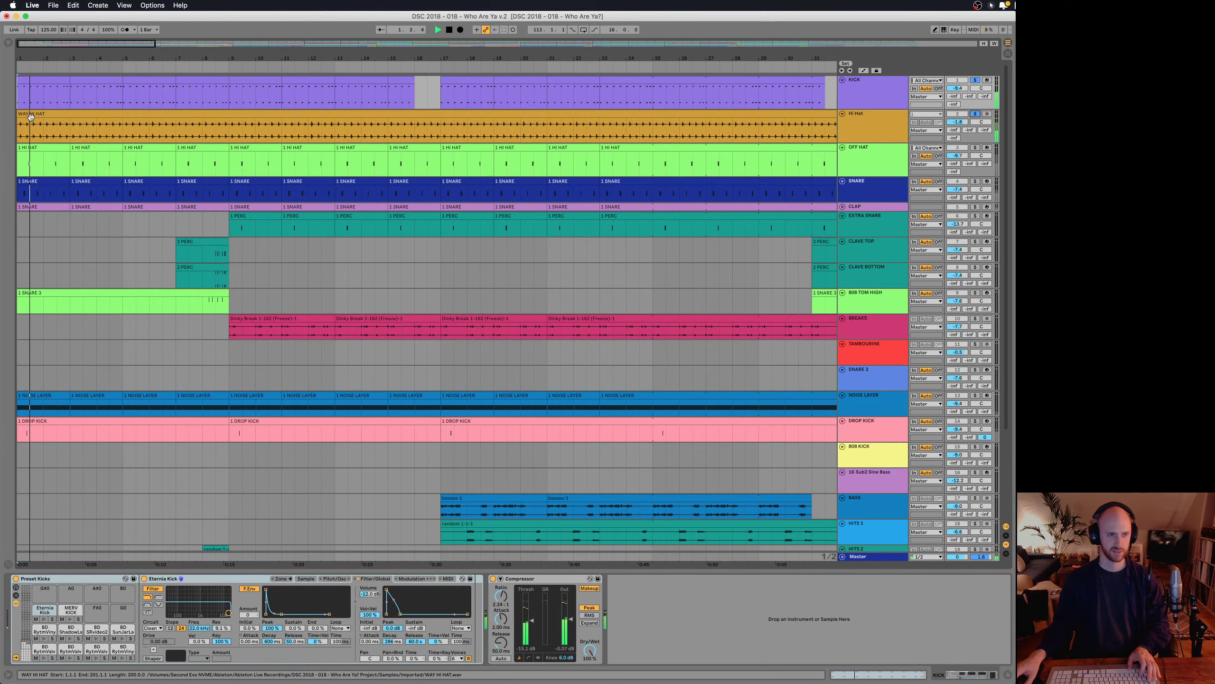
# - Show the WAY HI HAT clip's waveform and the Hi Hat track's EQ Eight
pyautogui.doubleClick(42, 115)
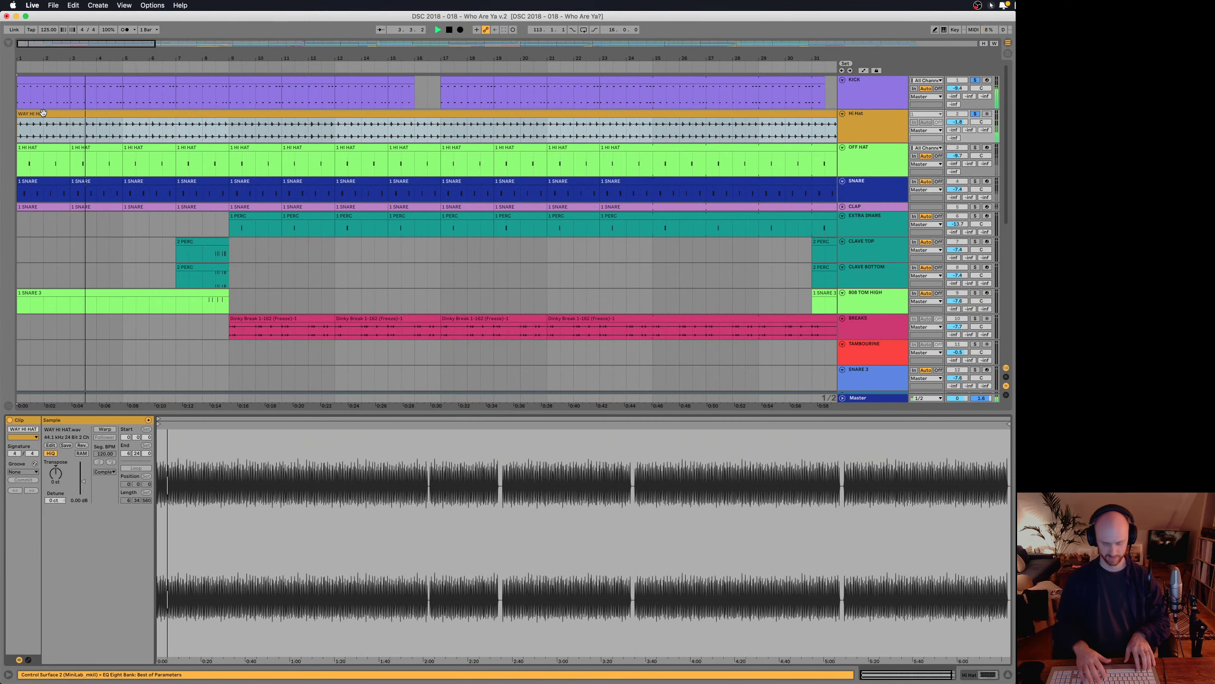
pyautogui.press('super+alt+l')
pyautogui.press('super+alt+l')
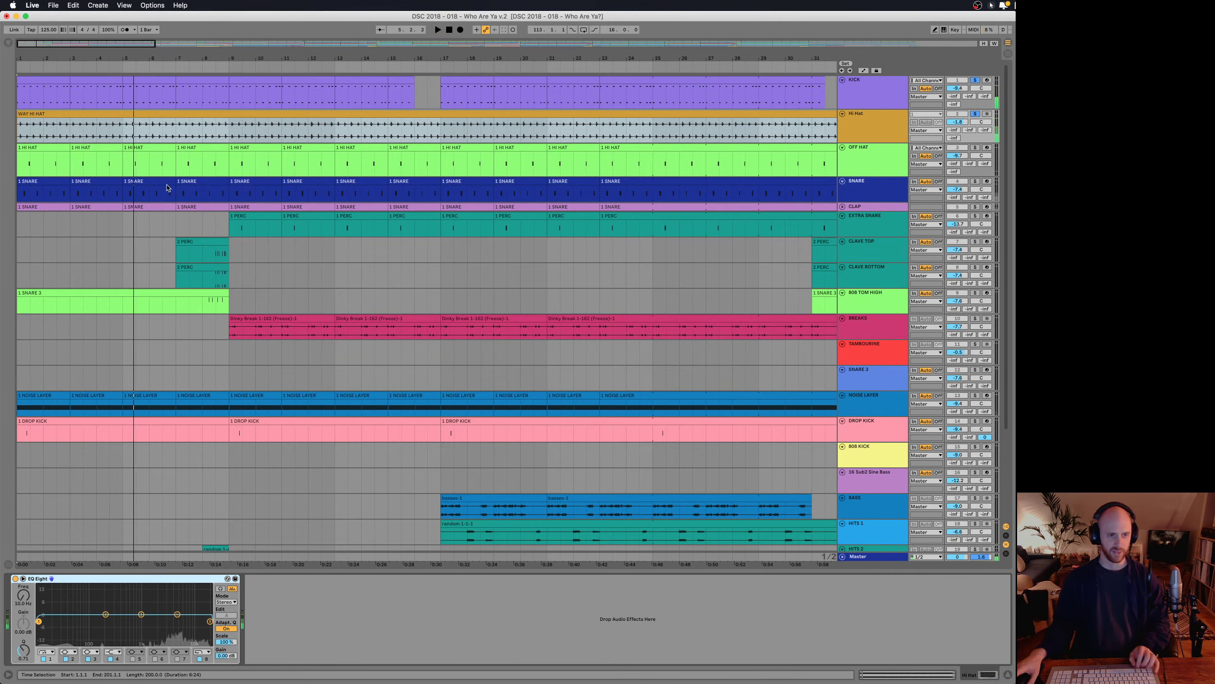
# - Solo the OFF HAT track too, play it with the kick and hi-hat, and show its device chain
pyautogui.click(975, 149)
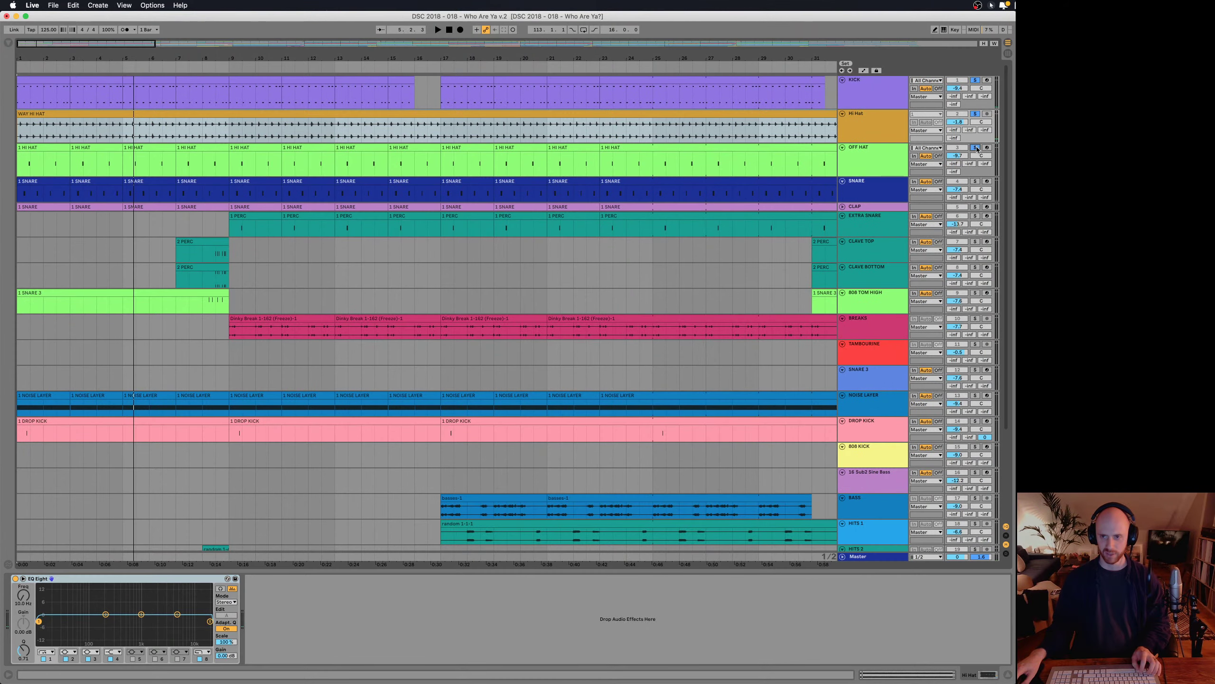
pyautogui.press('space')
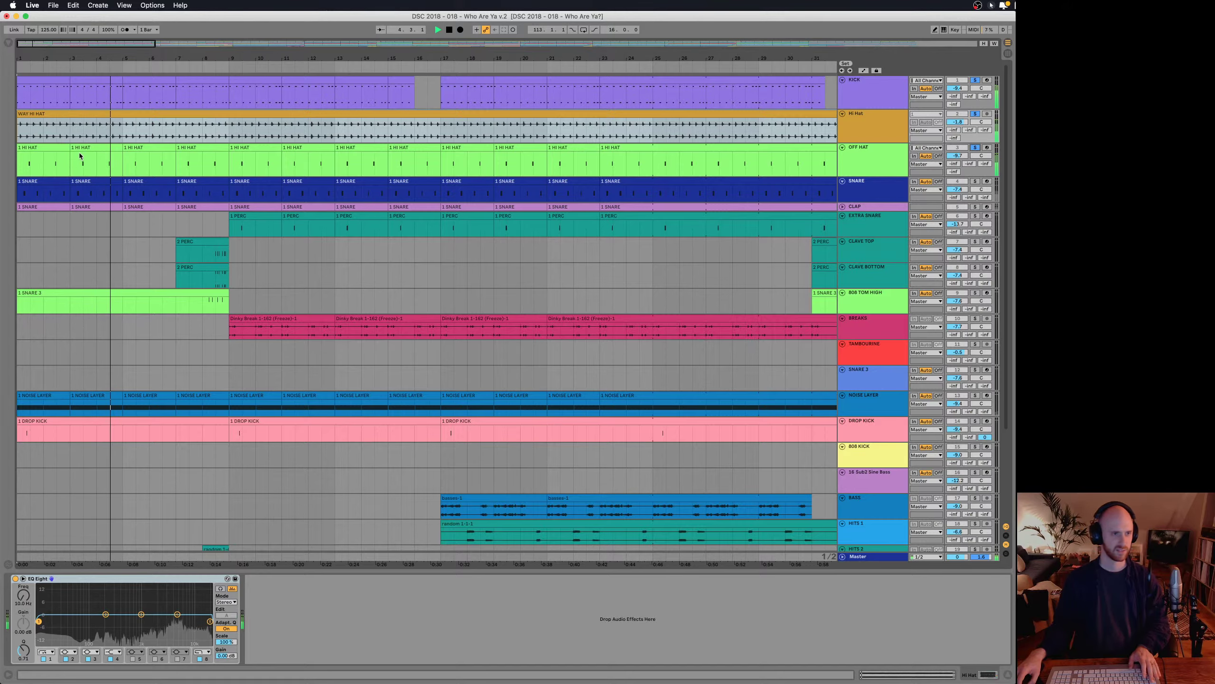
pyautogui.press('space')
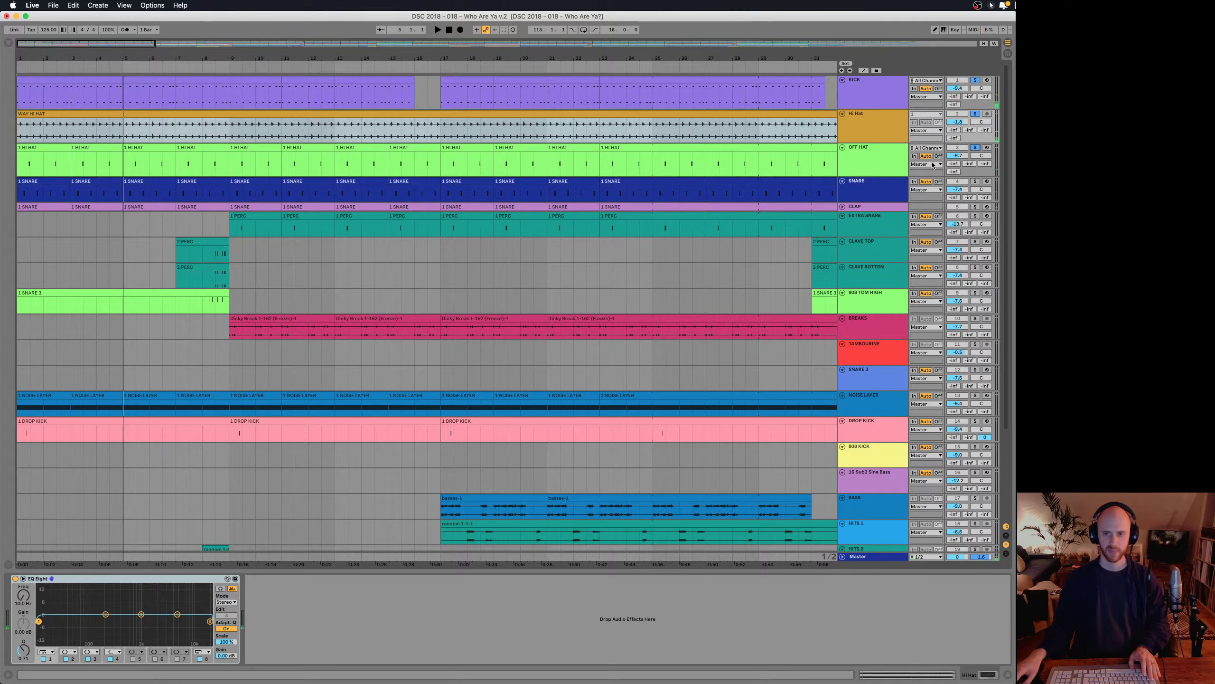
pyautogui.click(863, 163)
pyautogui.press('space')
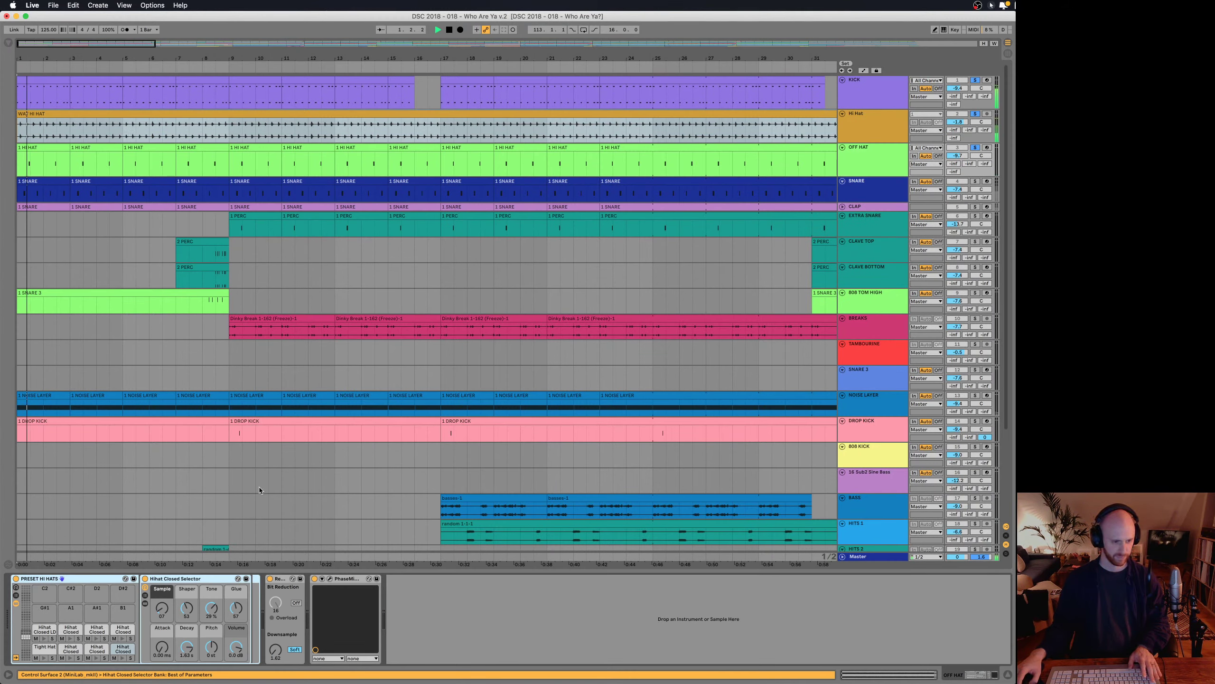
pyautogui.press('space')
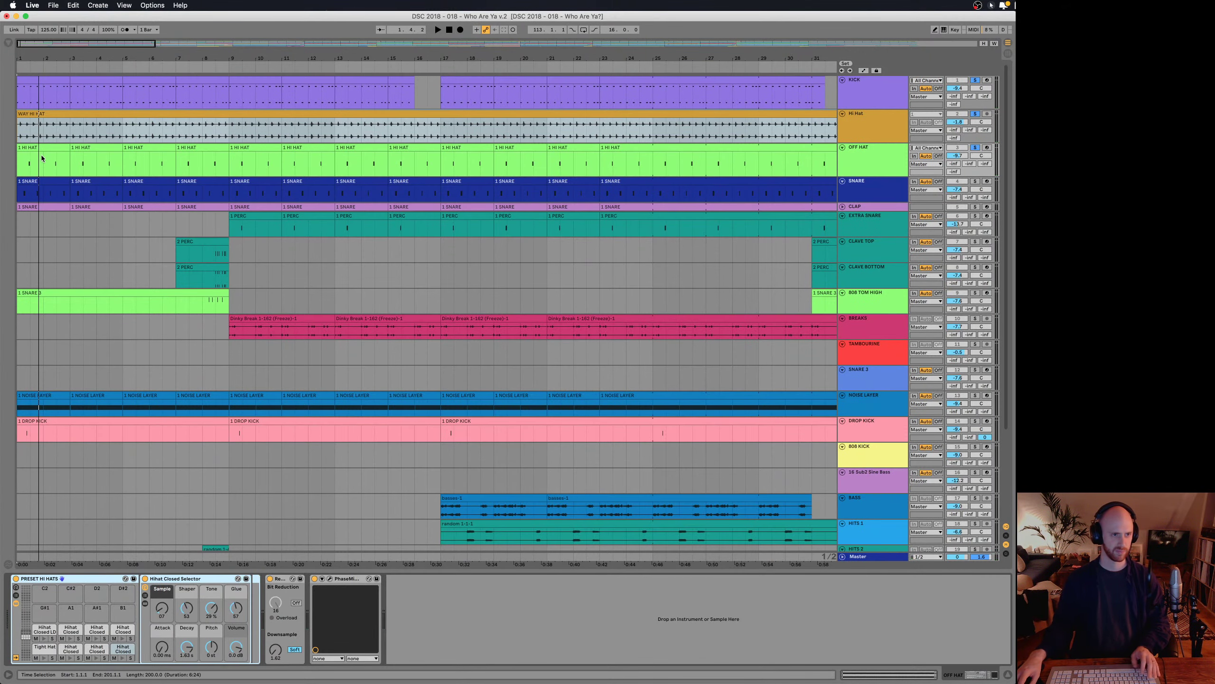
pyautogui.moveTo(63, 55); pyautogui.dragTo(63, 68)
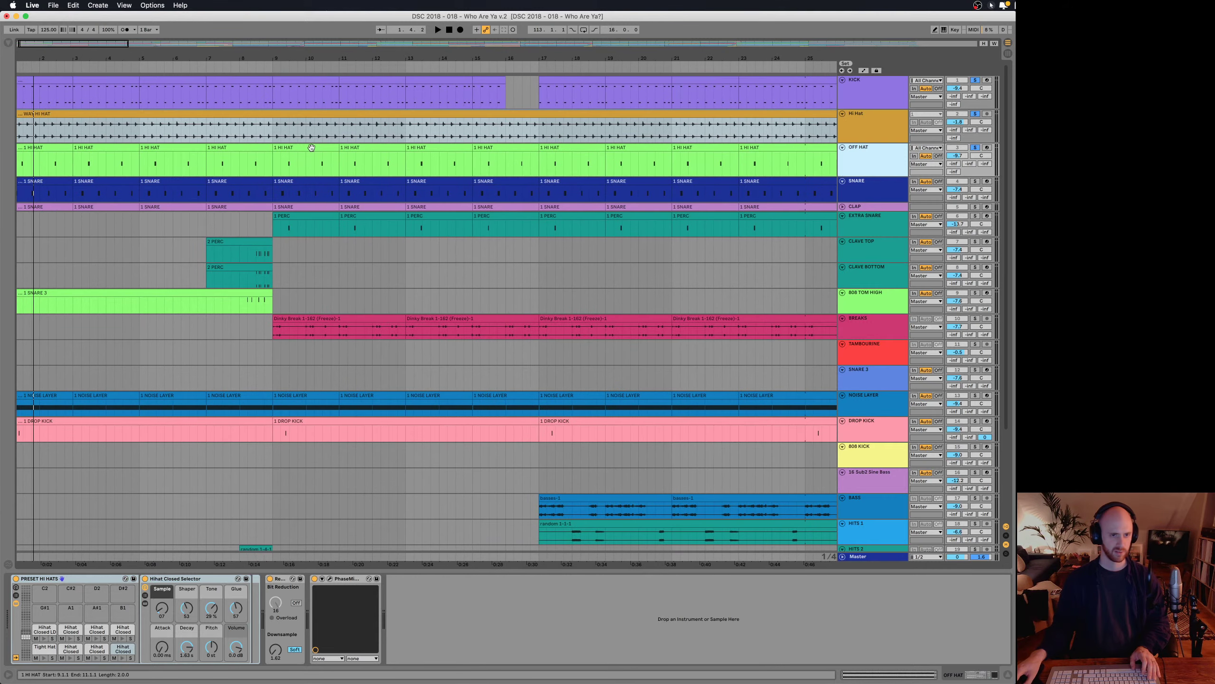
# - Loop the arrangement from bar 9 to bar 13 and solo only the OFF HAT track
pyautogui.moveTo(276, 231); pyautogui.dragTo(412, 232)
pyautogui.press('super+l')
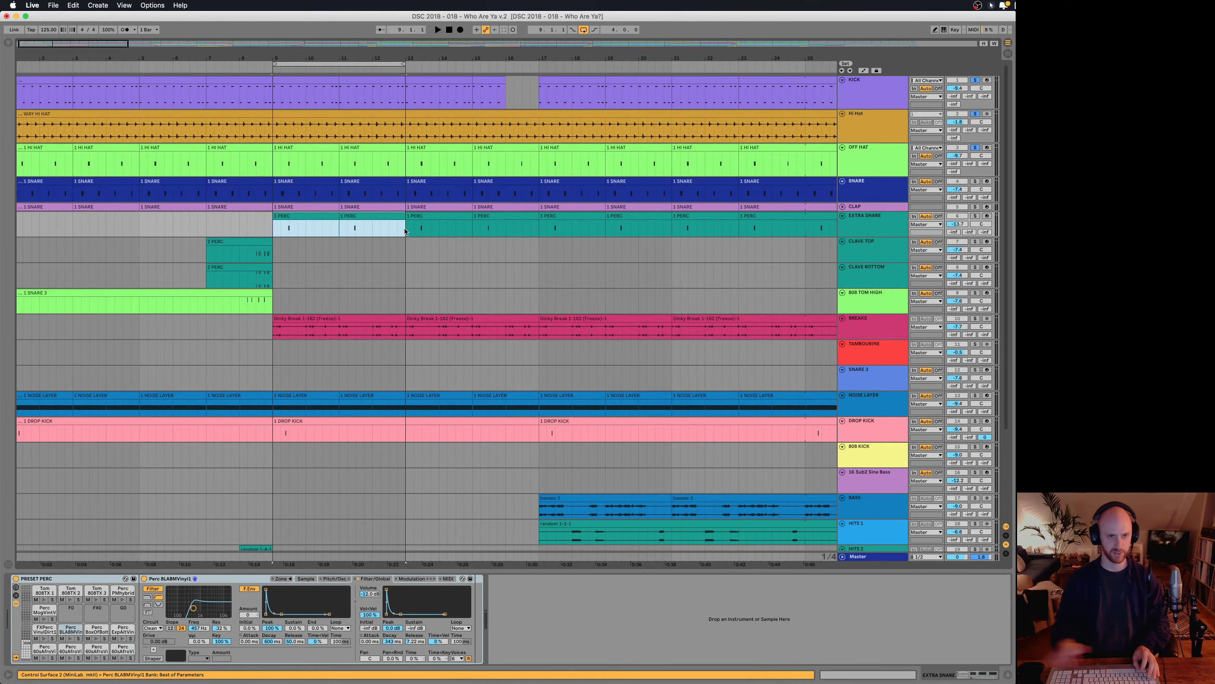
pyautogui.click(867, 158)
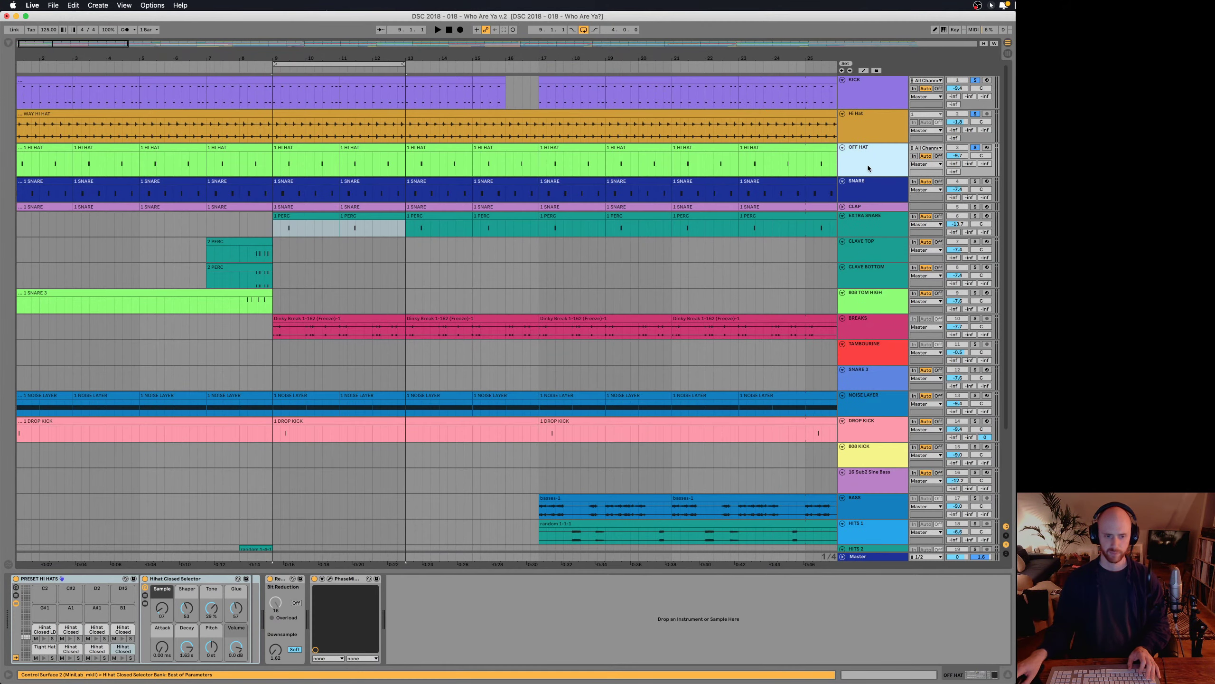
pyautogui.click(975, 148)
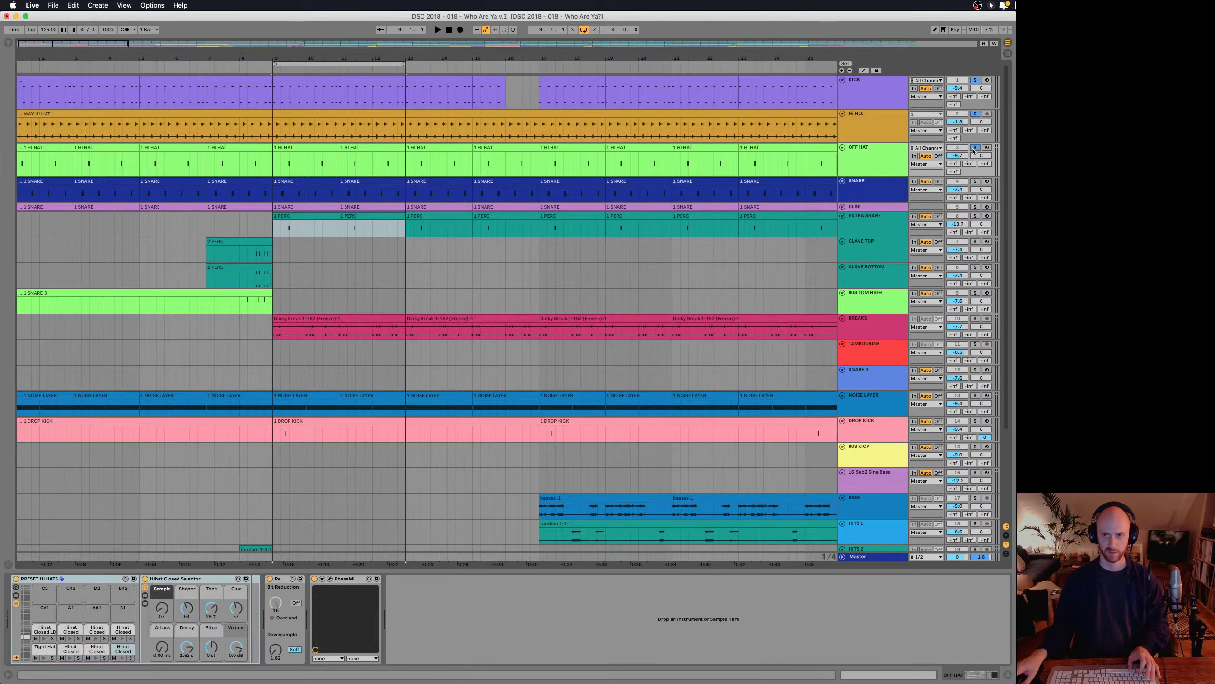
pyautogui.click(974, 148)
# - Compare the looped OFF HAT with Redux and PhaseMistress bypassed and re-enabled, and view the PhaseMistress plug-in's settings
pyautogui.click(315, 579)
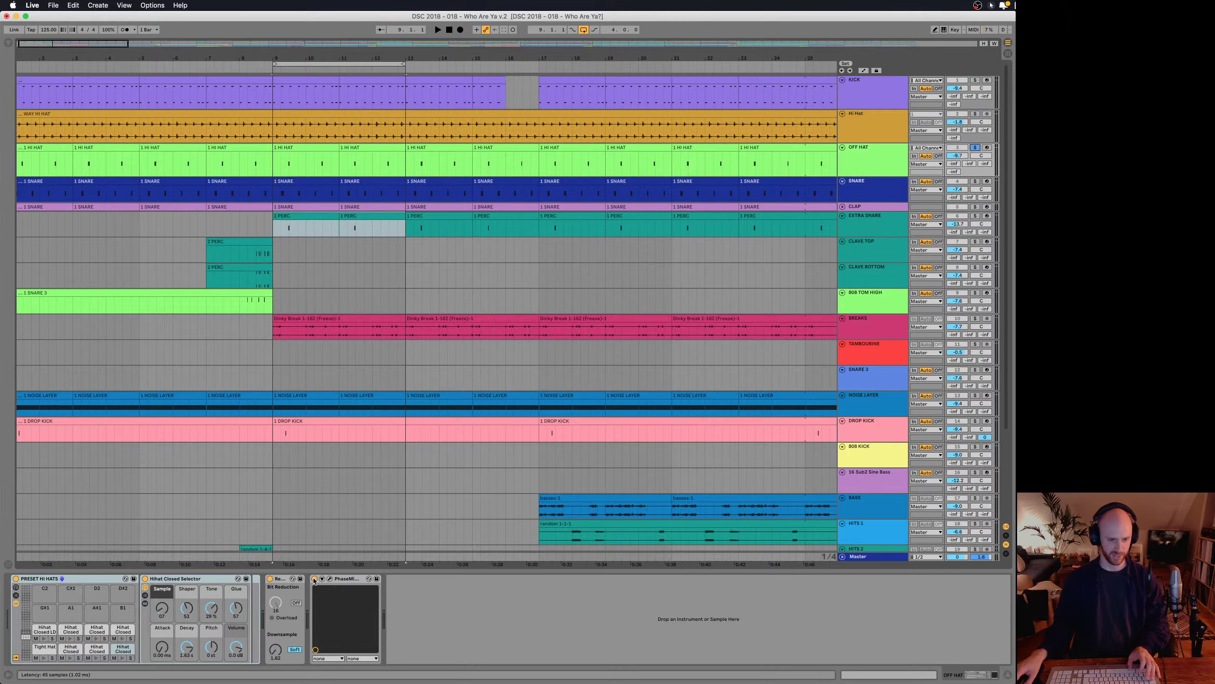
pyautogui.click(269, 578)
pyautogui.press('space')
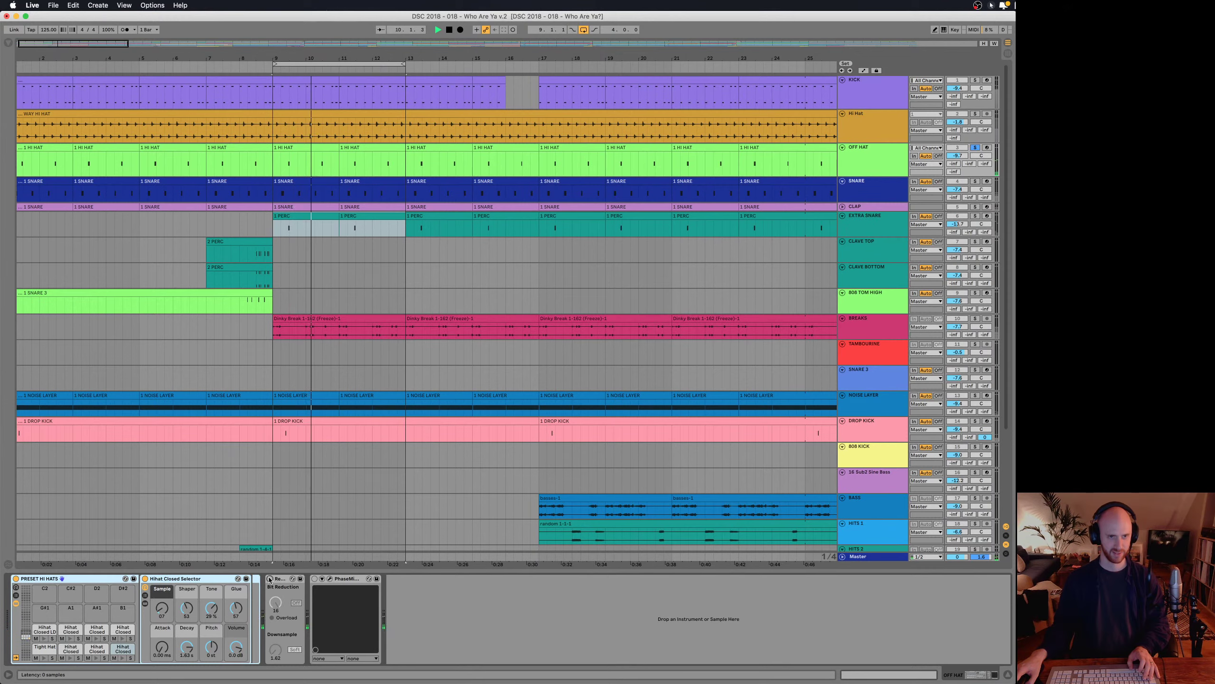
pyautogui.click(269, 579)
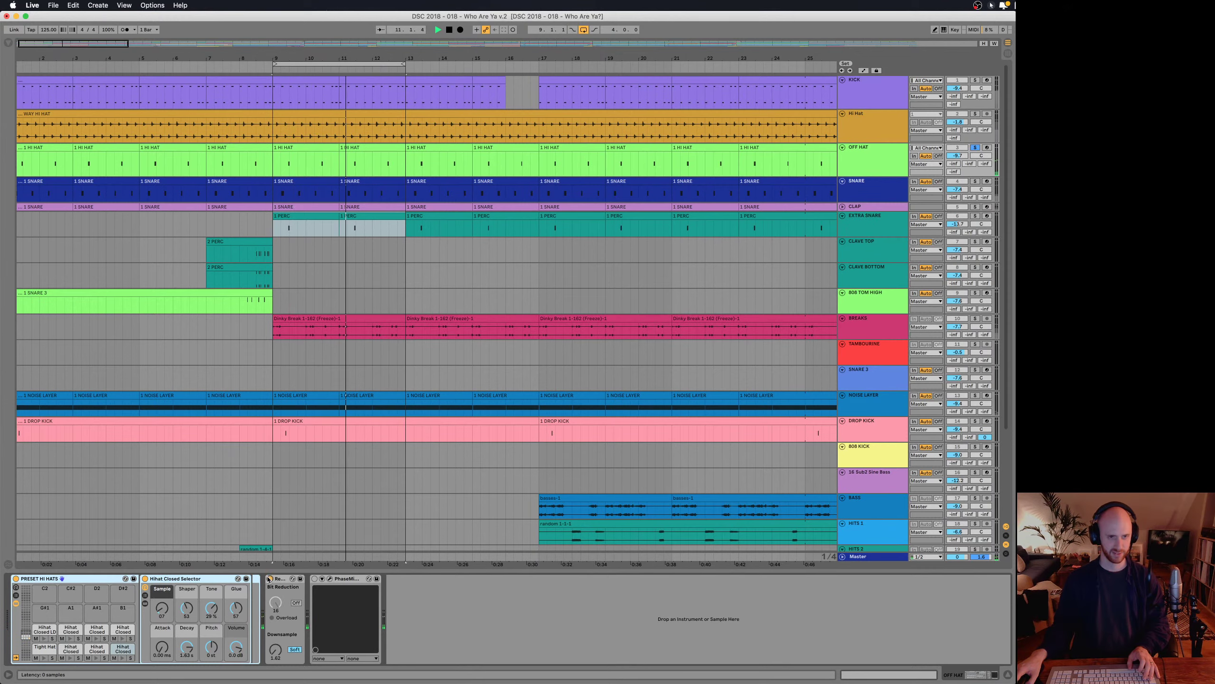
pyautogui.click(315, 578)
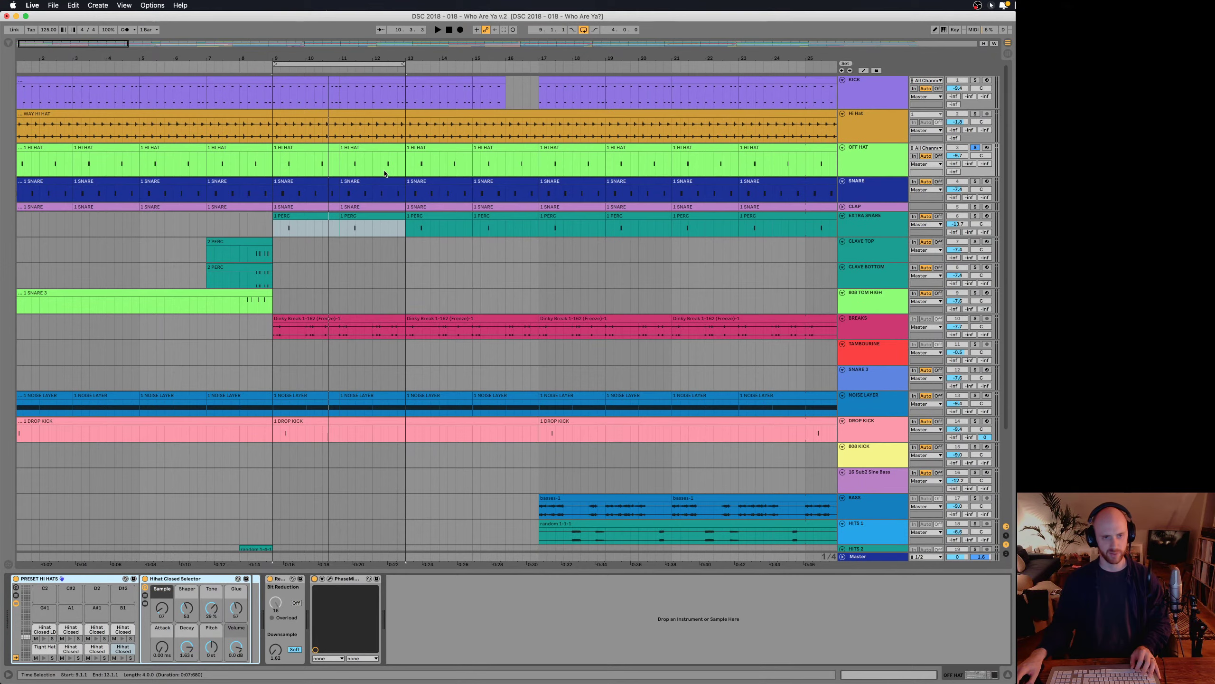
pyautogui.click(332, 580)
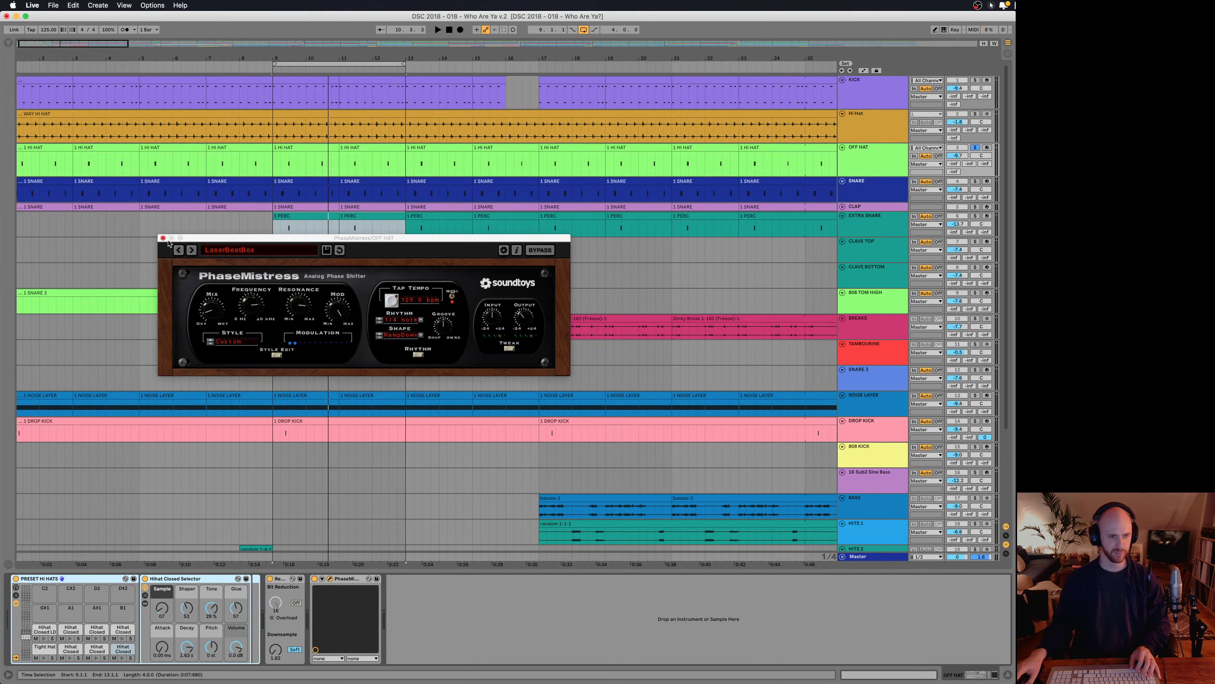
pyautogui.click(163, 238)
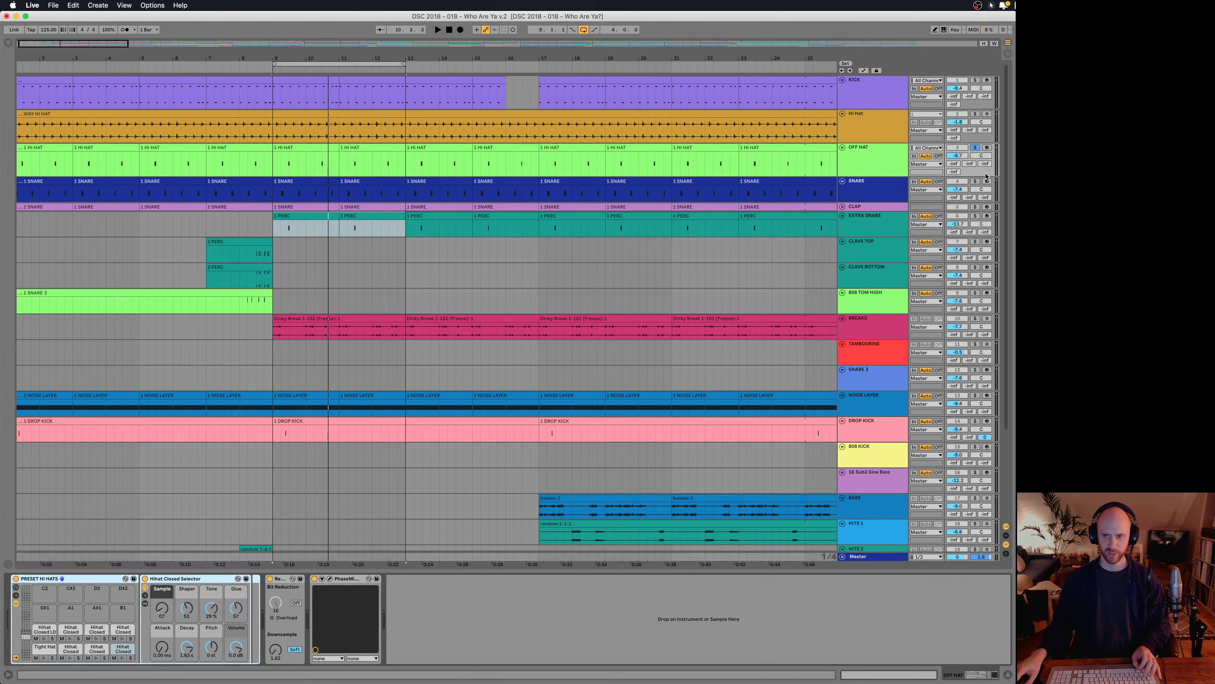
# - Solo the SNARE track together with KICK, Hi Hat and OFF HAT and play the loop from bar 9
pyautogui.click(849, 185)
pyautogui.keyDown('shift'); pyautogui.click(884, 100); pyautogui.keyUp('shift')
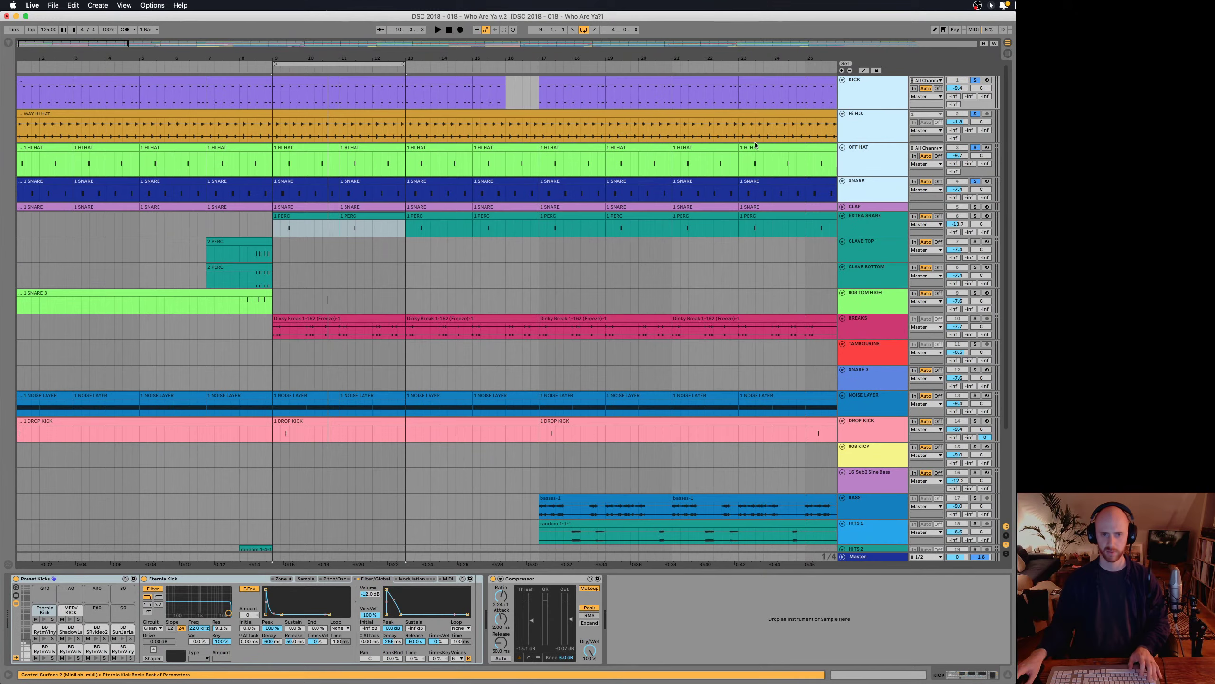
pyautogui.press('space')
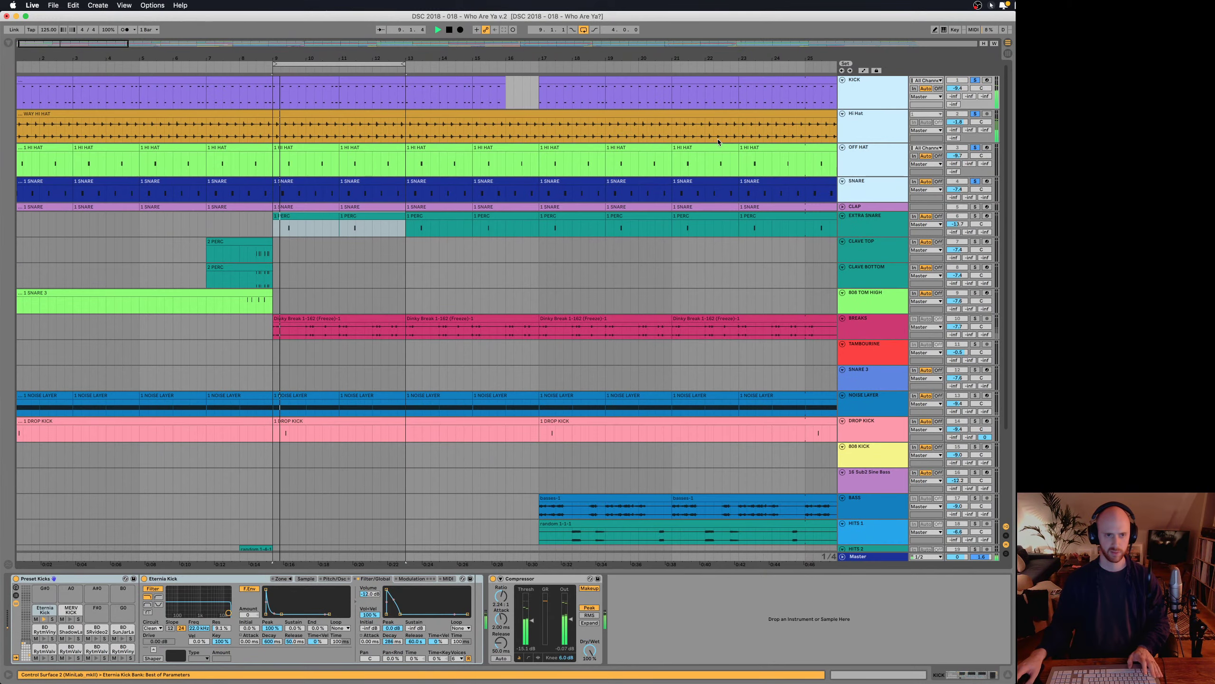
# - Show the SNARE clip's notes at bar 9 and the SNARE track's drum rack and devices, unfolding the CLAP track as well
pyautogui.doubleClick(308, 186)
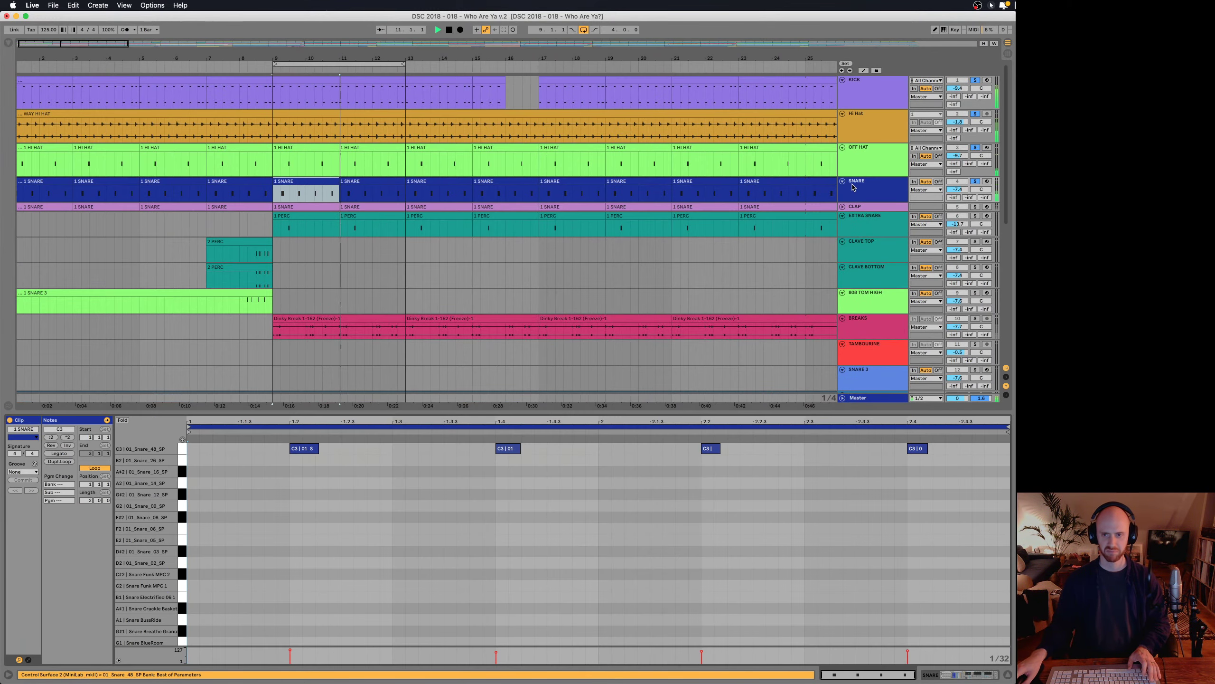
pyautogui.click(843, 207)
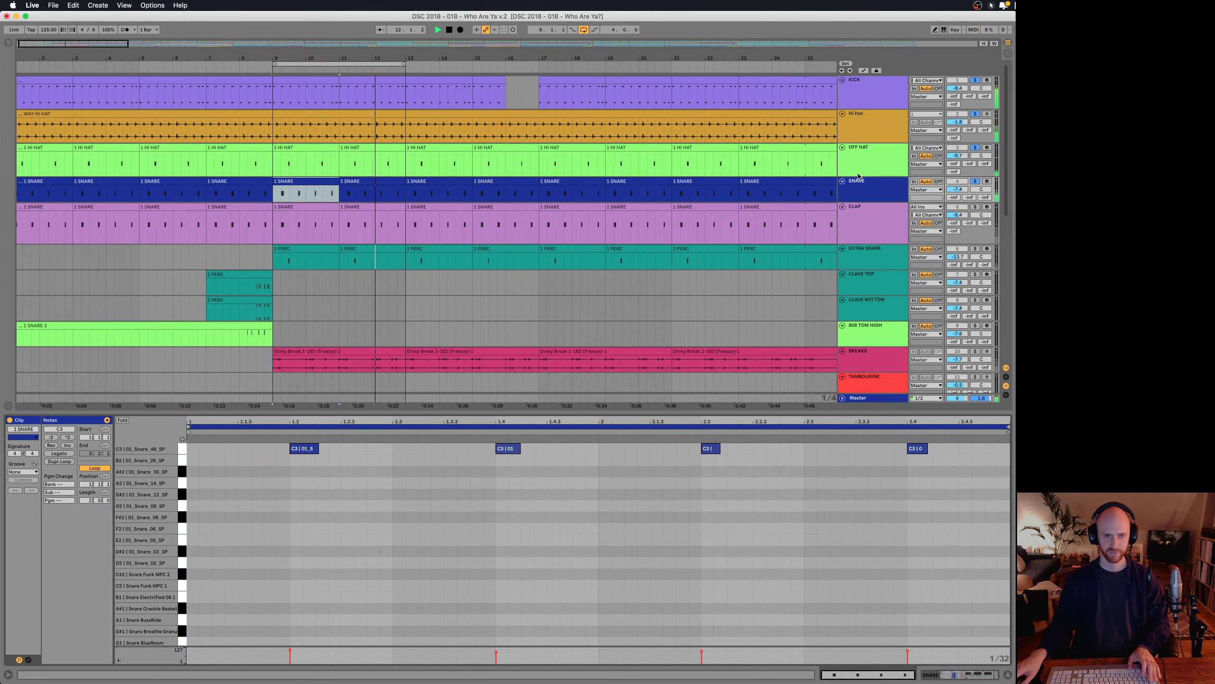
pyautogui.click(856, 185)
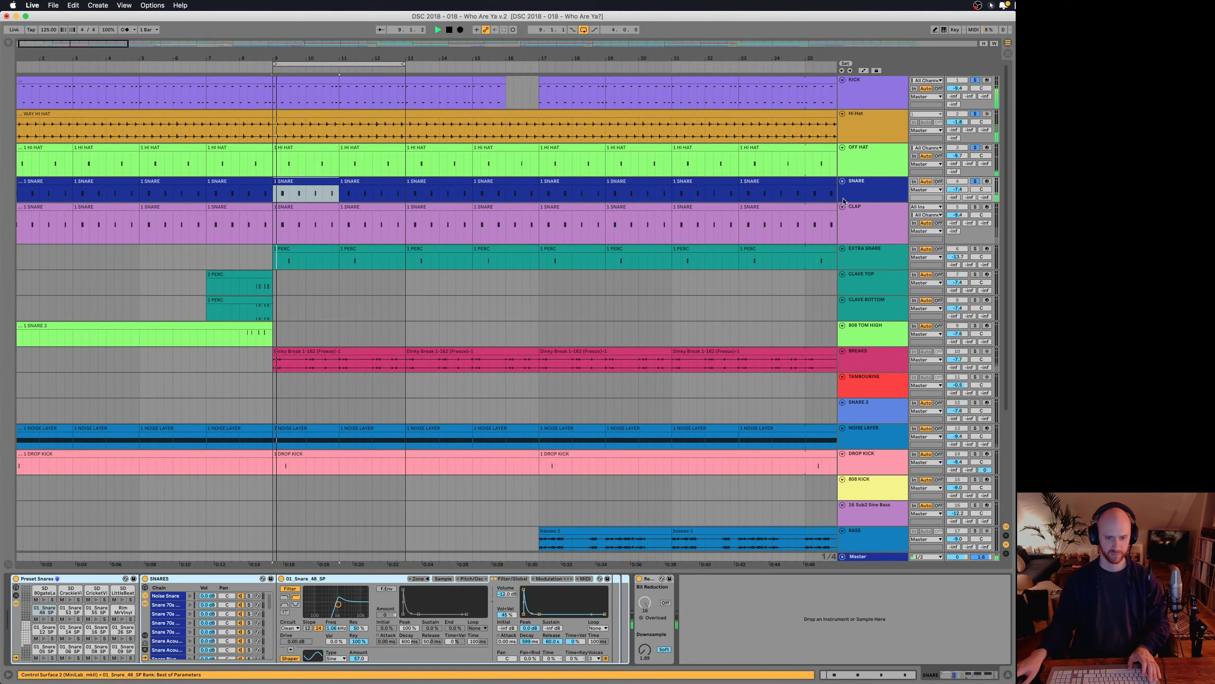
pyautogui.click(16, 604)
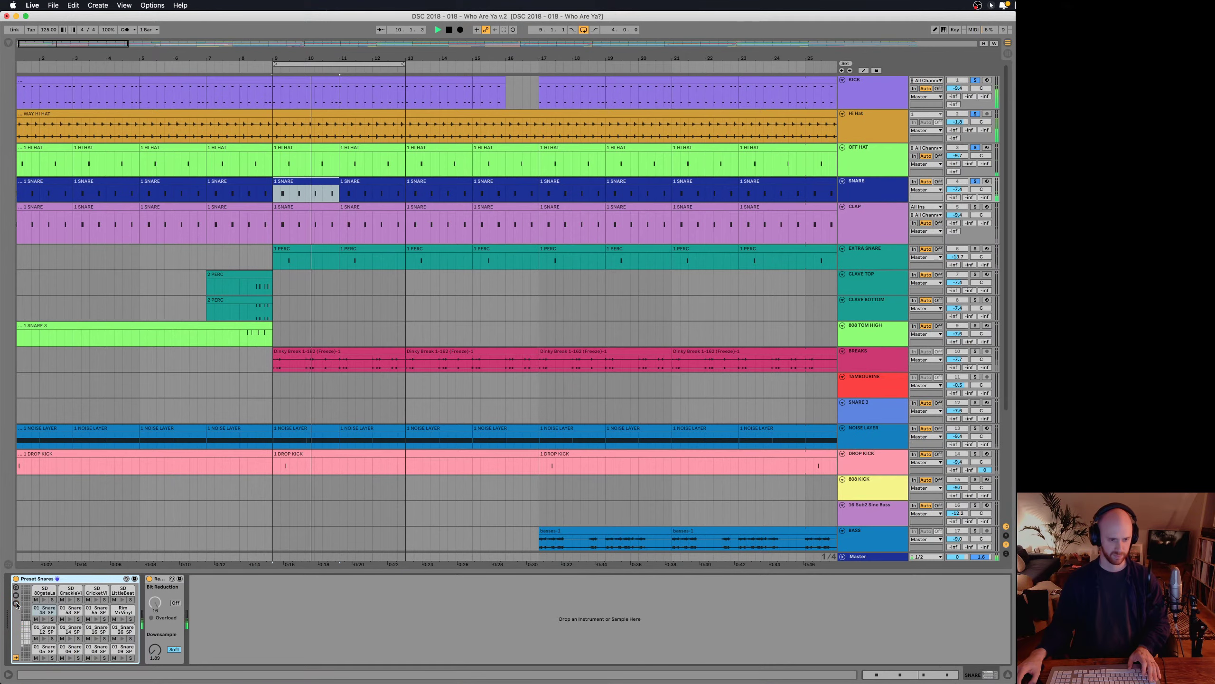
pyautogui.click(16, 604)
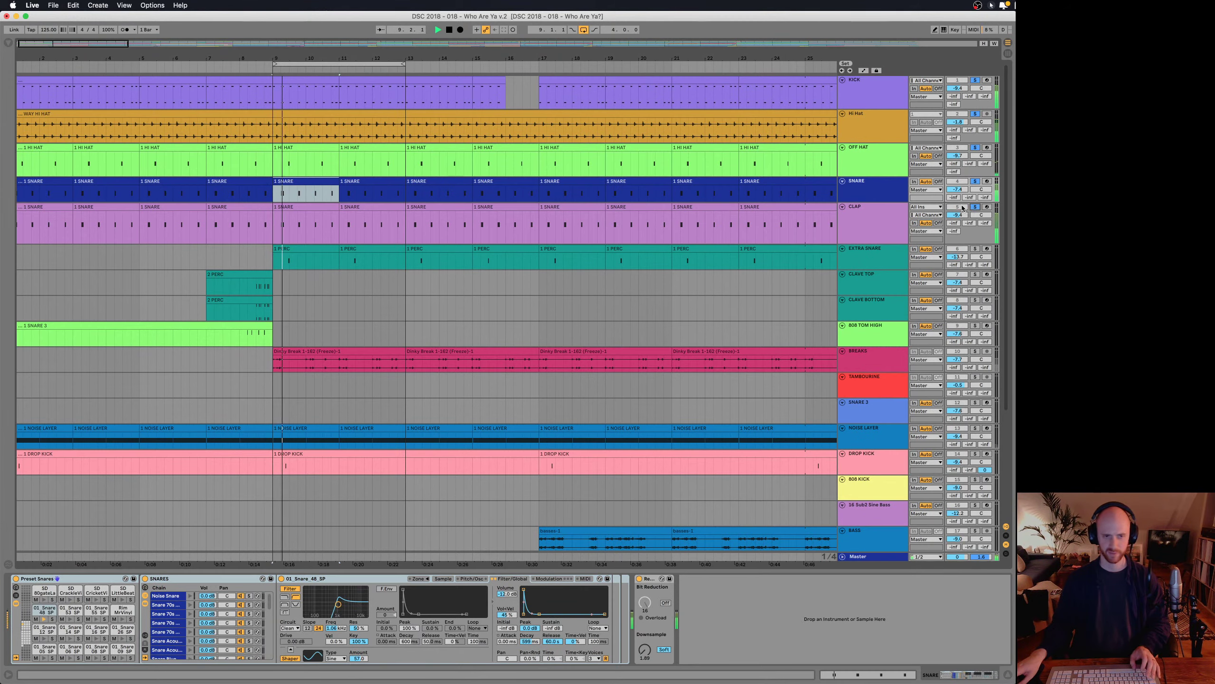
# - Show the CLAP track's drum rack and play the CLAP soloed by itself
pyautogui.click(886, 221)
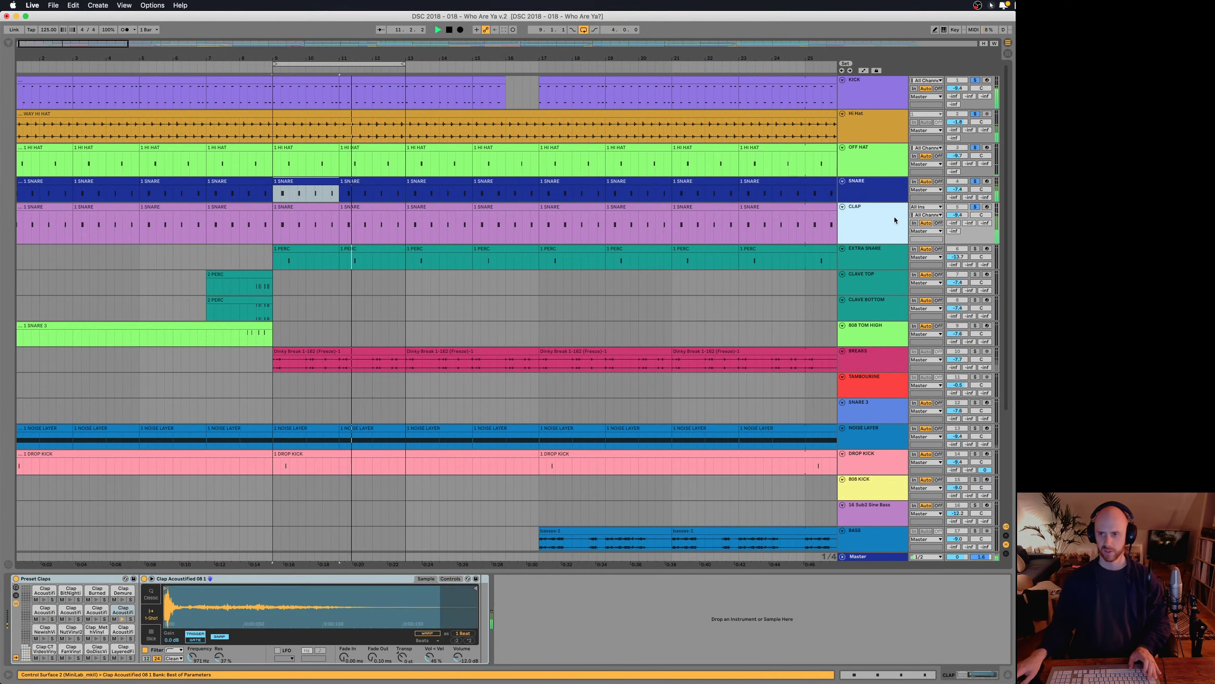
pyautogui.press('space')
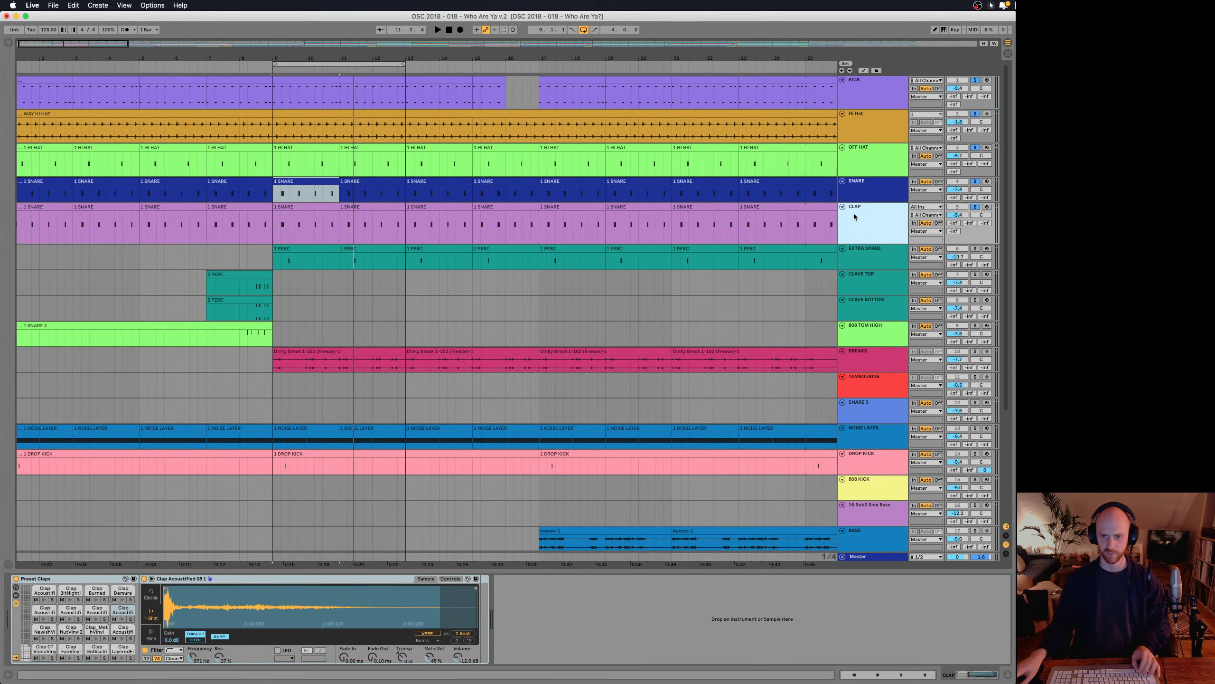
pyautogui.press('s')
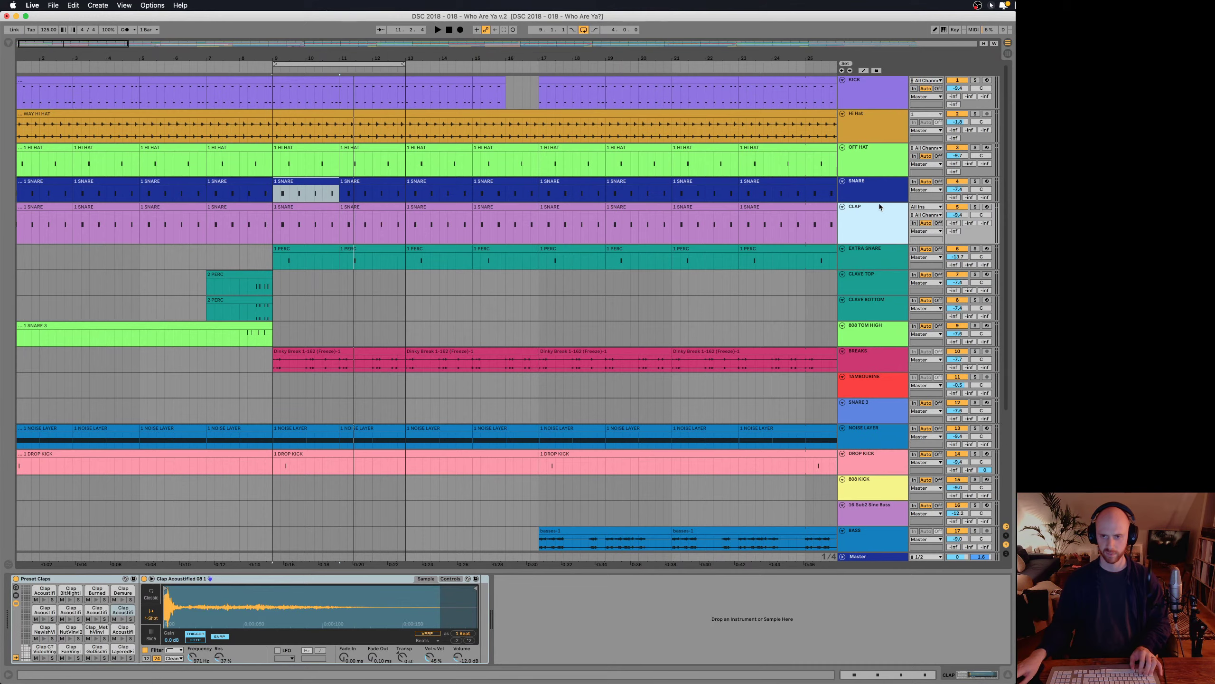
pyautogui.press('s')
pyautogui.press('space')
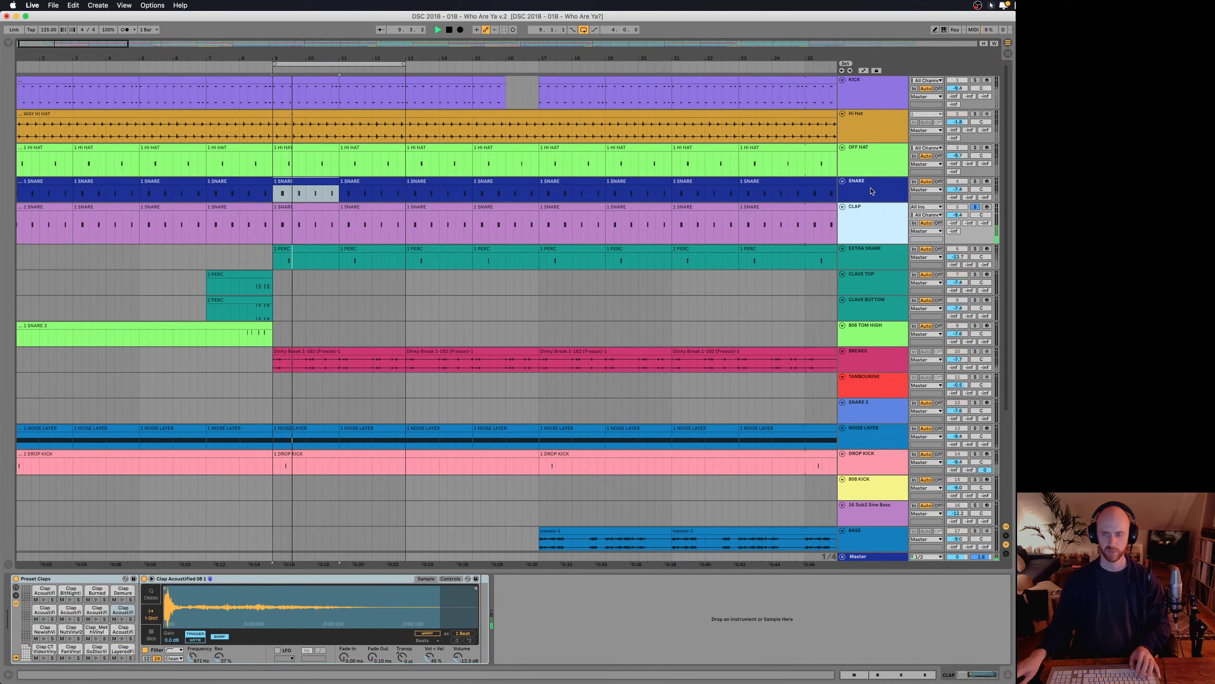
# - Listen to the SNARE track soloed alone, then solo SNARE and CLAP together
pyautogui.click(870, 190)
pyautogui.press('s')
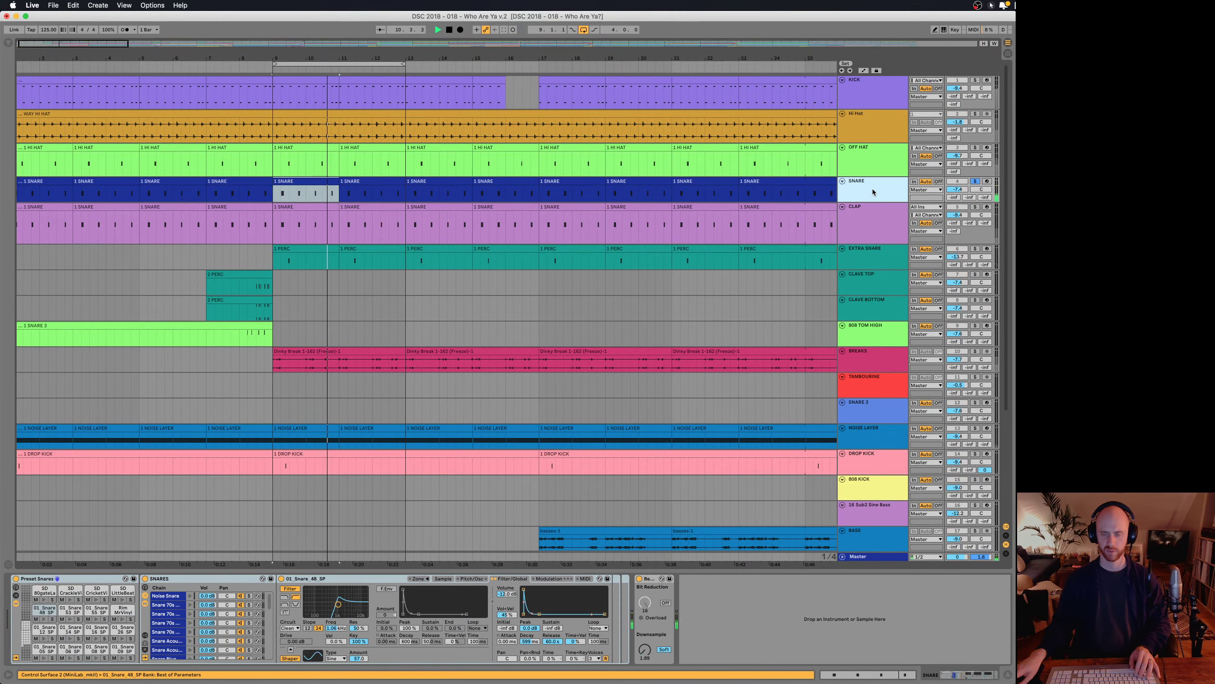
pyautogui.keyDown('shift'); pyautogui.click(871, 220); pyautogui.keyUp('shift')
pyautogui.press('s')
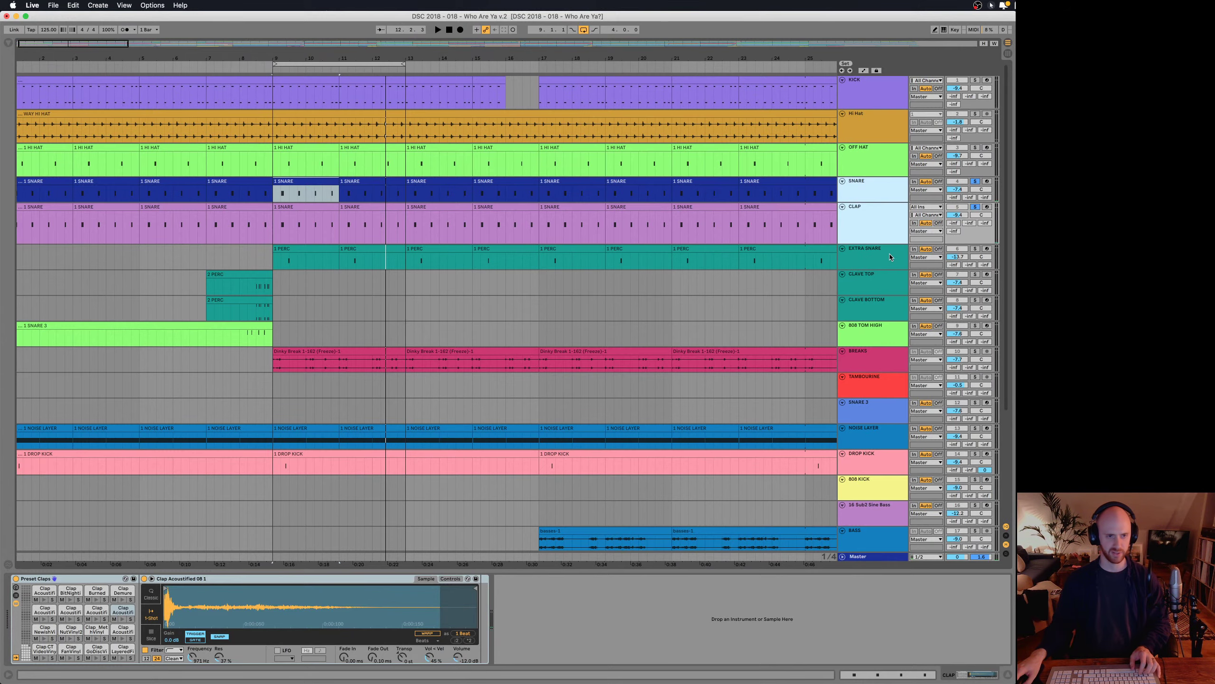
# - Solo all tracks from KICK through EXTRA SNARE and play them together in the bar 9 loop
pyautogui.moveTo(288, 58); pyautogui.dragTo(311, 174)
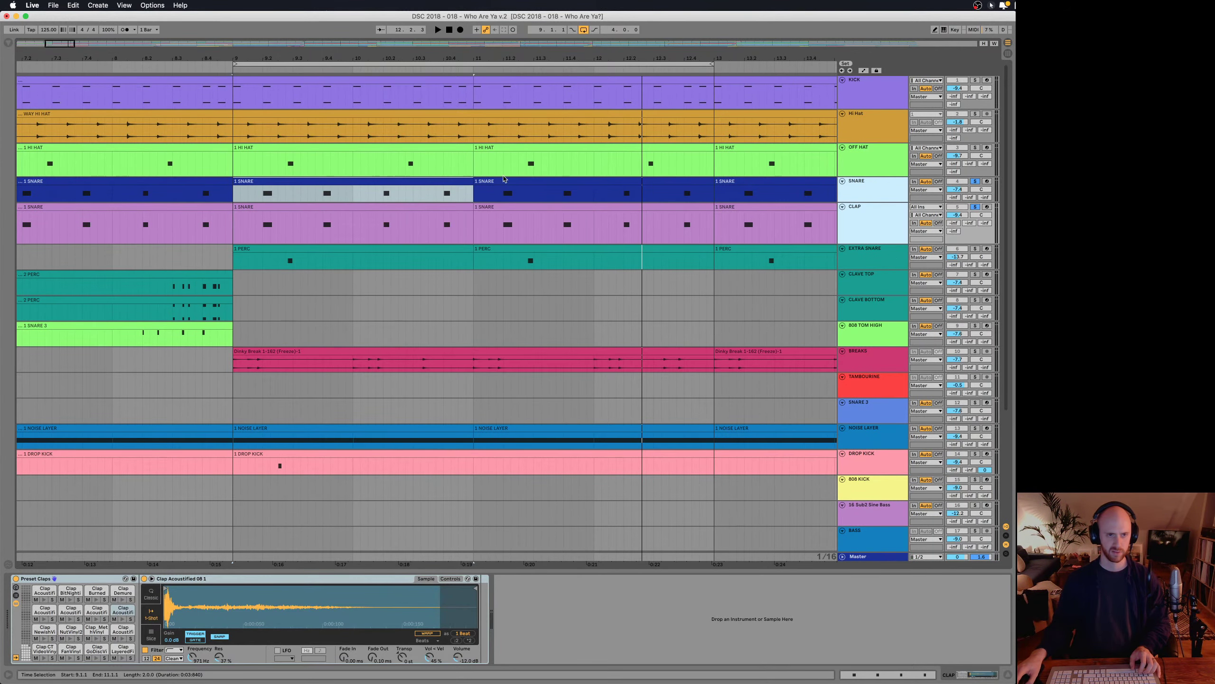
pyautogui.click(863, 254)
pyautogui.keyDown('shift'); pyautogui.click(870, 97); pyautogui.keyUp('shift')
pyautogui.press('s')
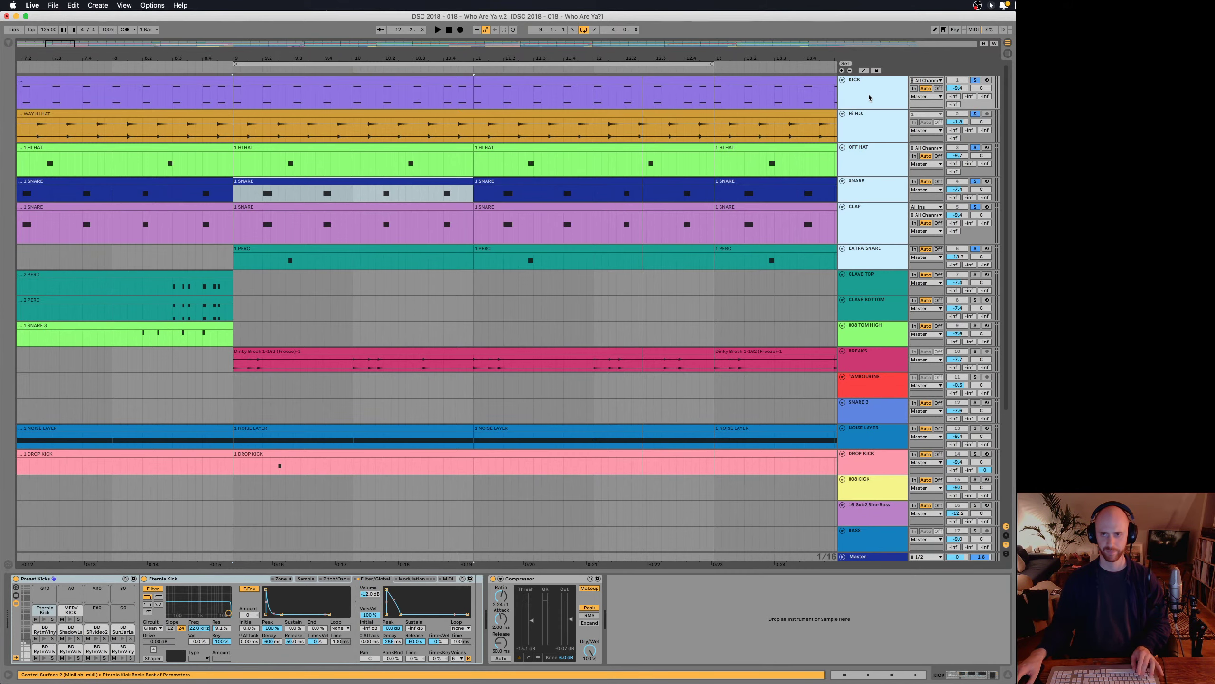
pyautogui.press('space')
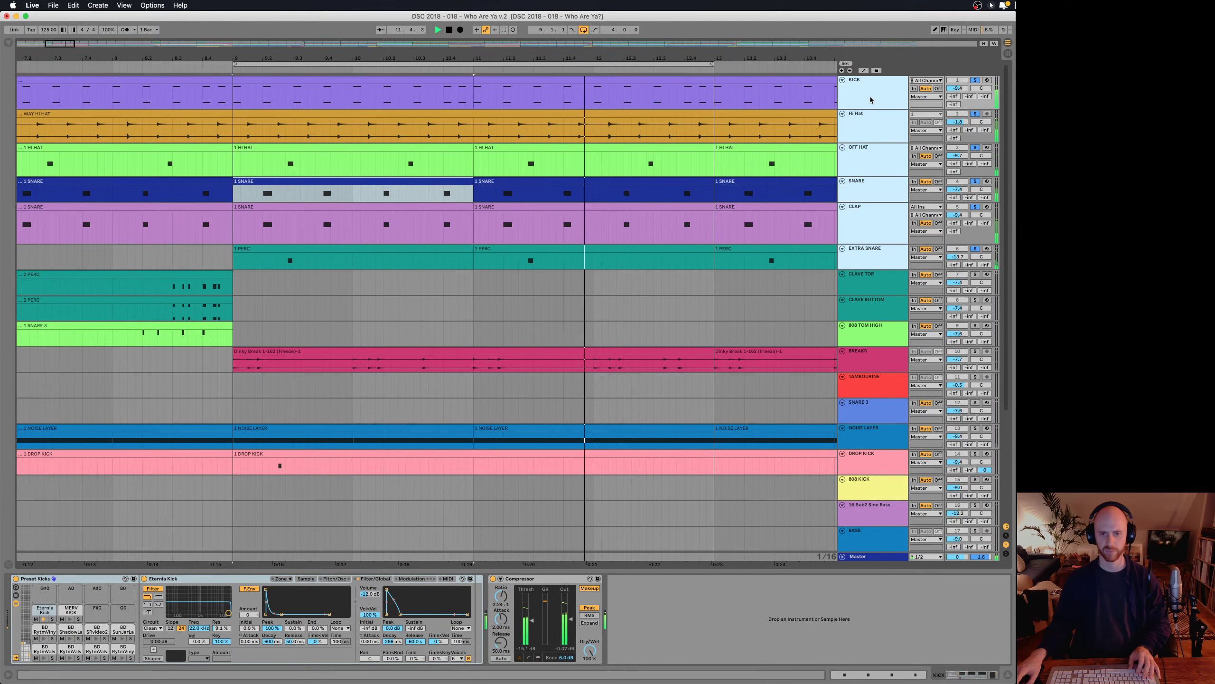
pyautogui.press('space')
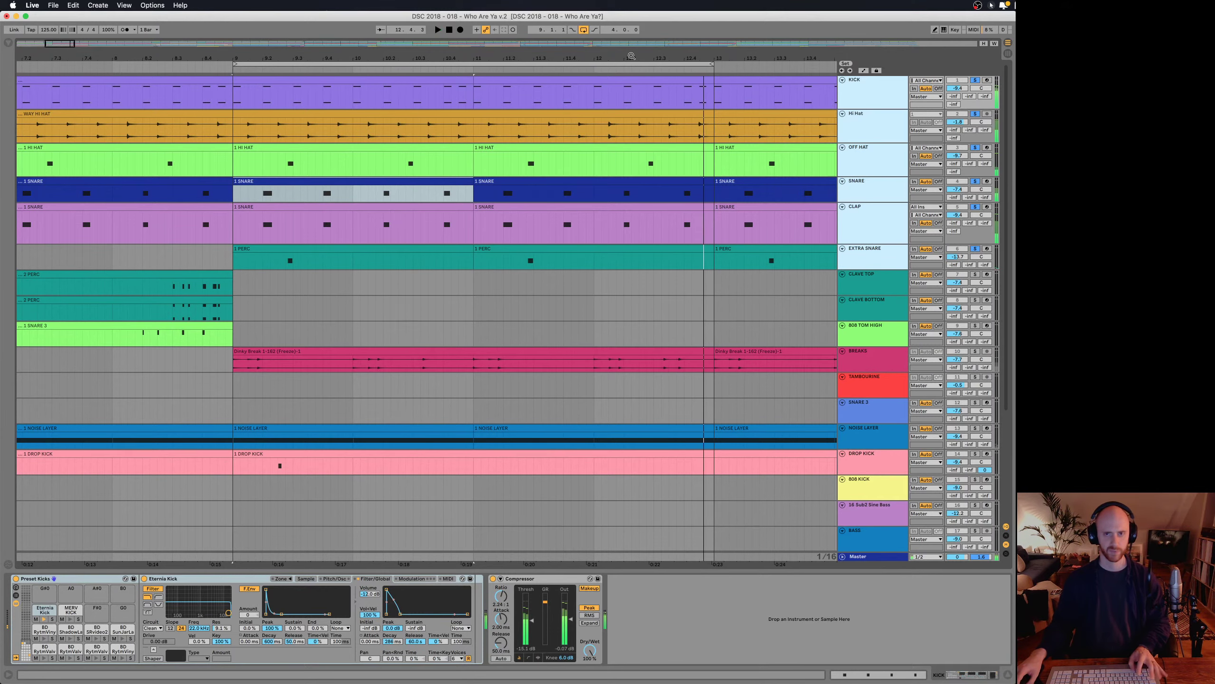
# - Move the BREAKS track up directly below the EXTRA SNARE track
pyautogui.moveTo(630, 57); pyautogui.dragTo(631, 42)
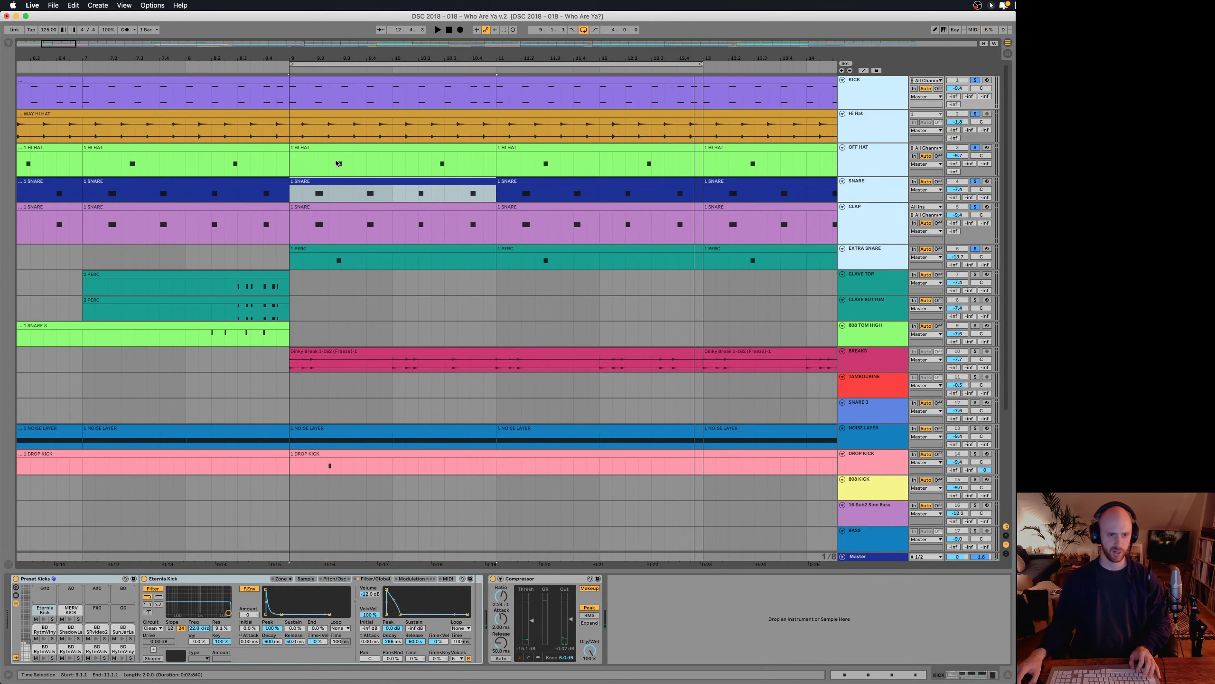
pyautogui.click(873, 365)
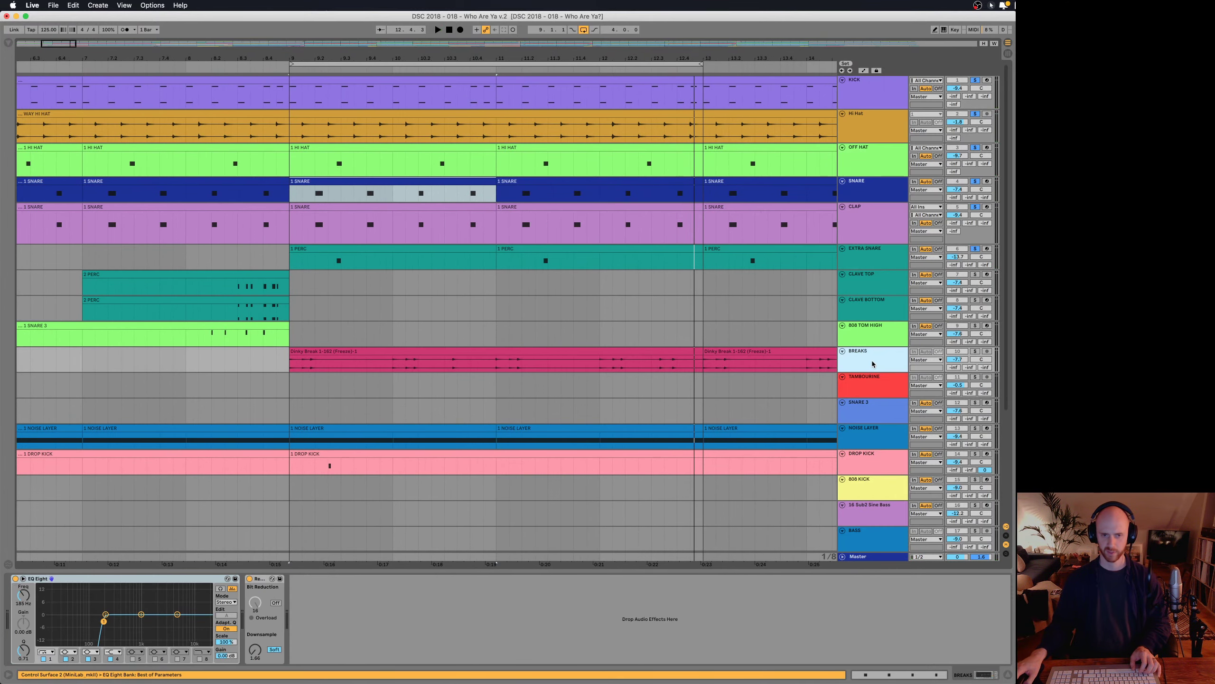
pyautogui.moveTo(873, 365); pyautogui.dragTo(867, 269)
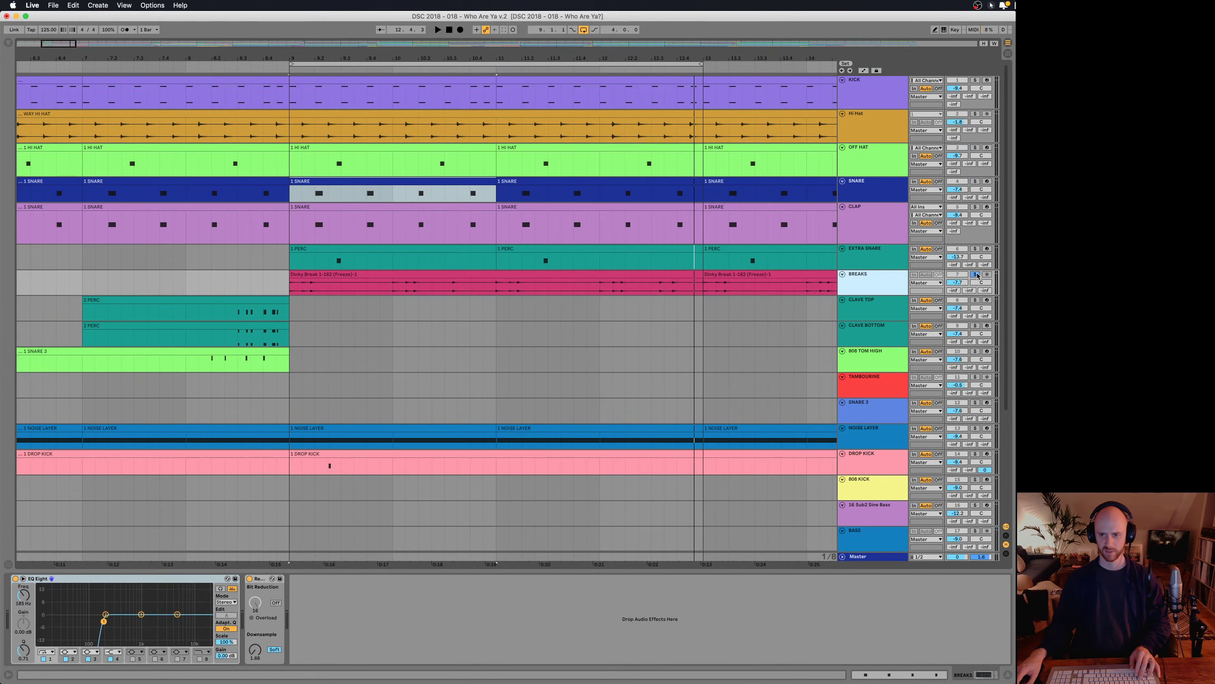
# - Solo the BREAKS track along with the tracks from KICK through EXTRA SNARE and play the loop
pyautogui.click(977, 275)
pyautogui.keyDown('shift'); pyautogui.click(871, 91); pyautogui.keyUp('shift')
pyautogui.click(975, 207)
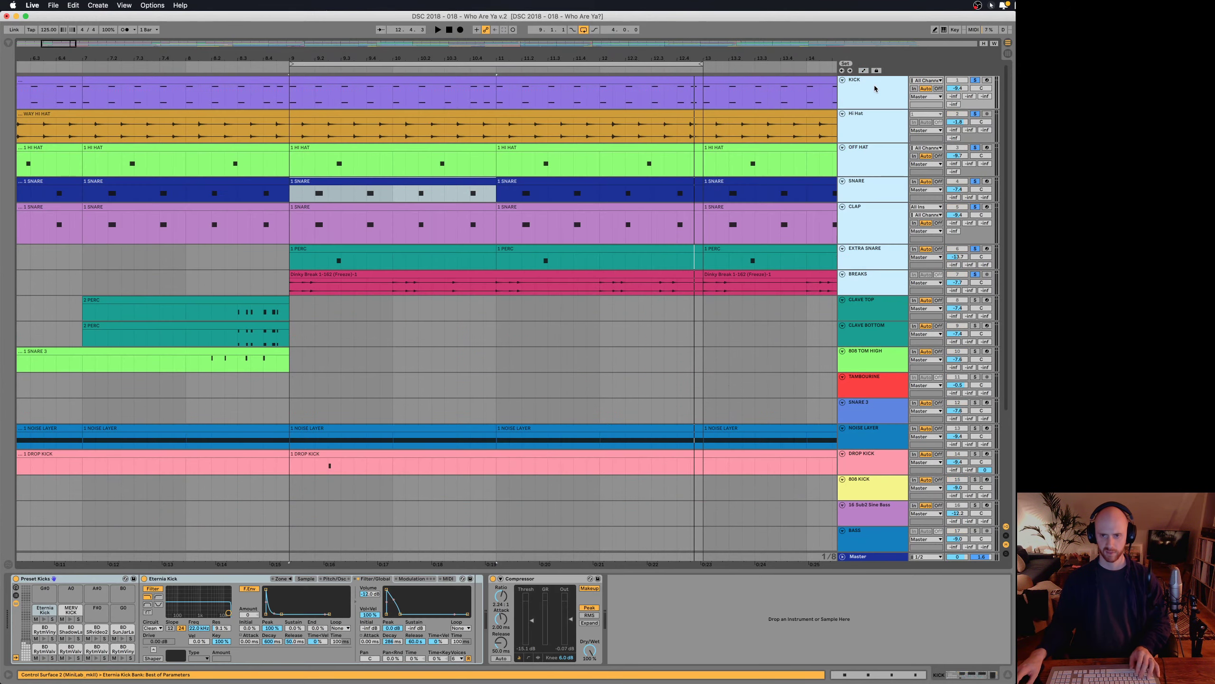
pyautogui.press('space')
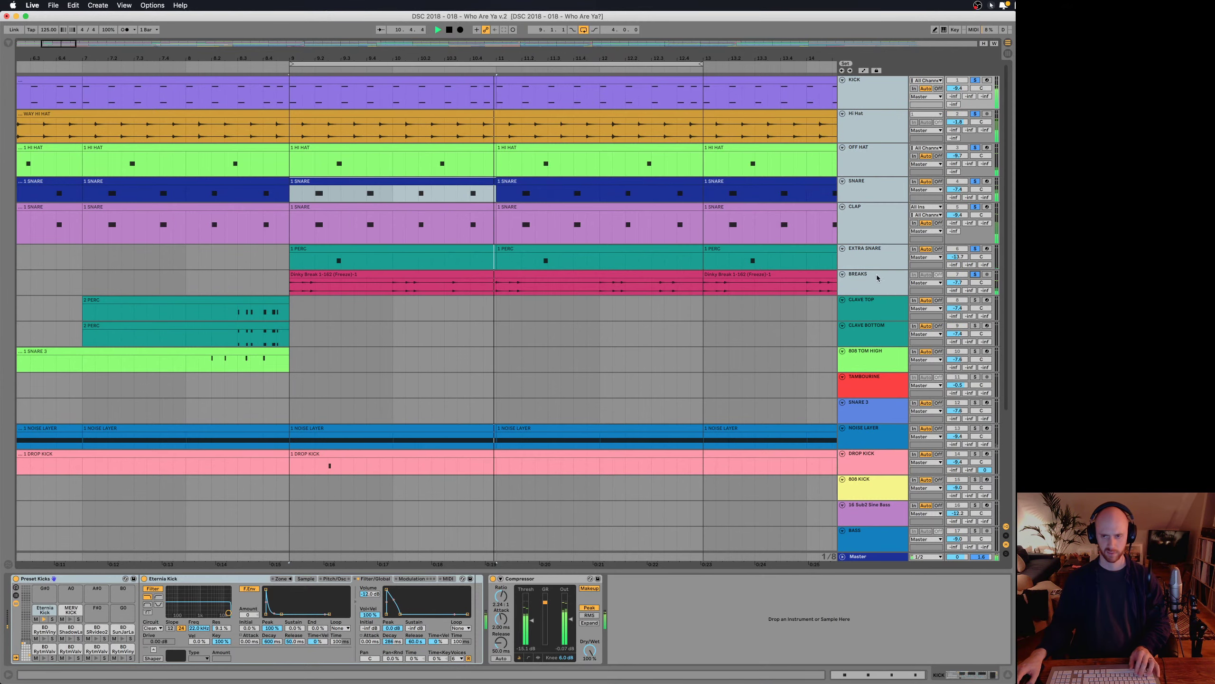
# - Play the BREAKS track soloed by itself and show the waveform of its Dinky Break clip
pyautogui.click(975, 275)
pyautogui.click(901, 277)
pyautogui.press('s')
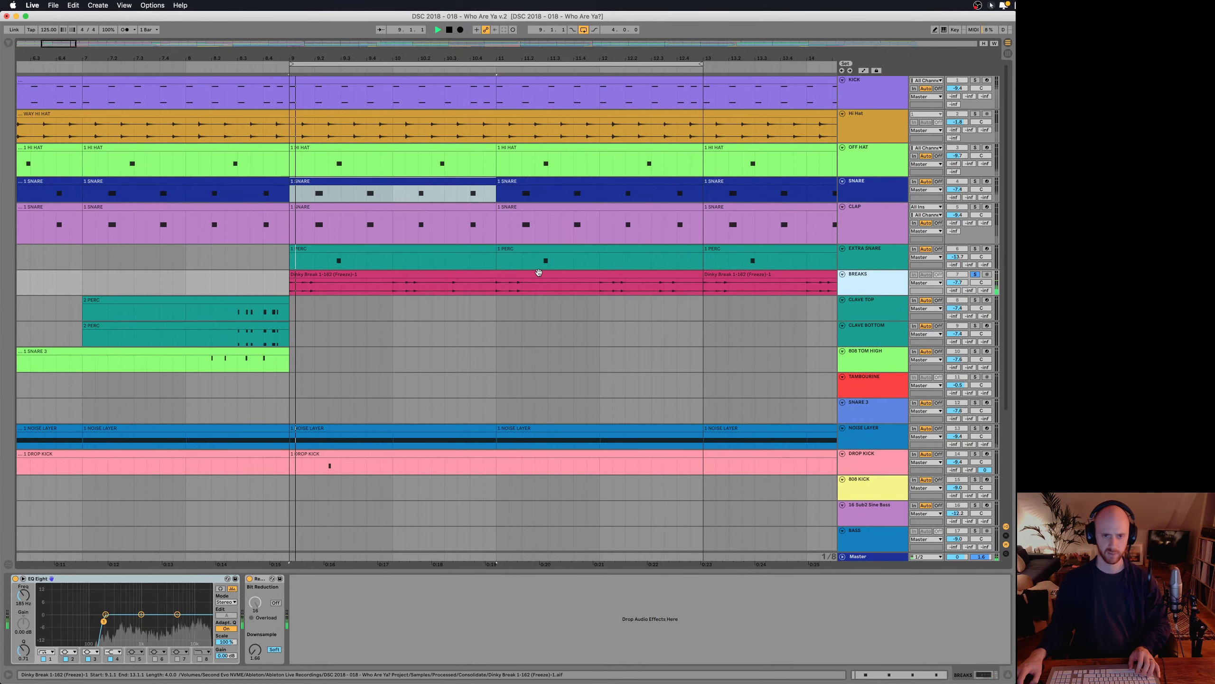
pyautogui.doubleClick(551, 274)
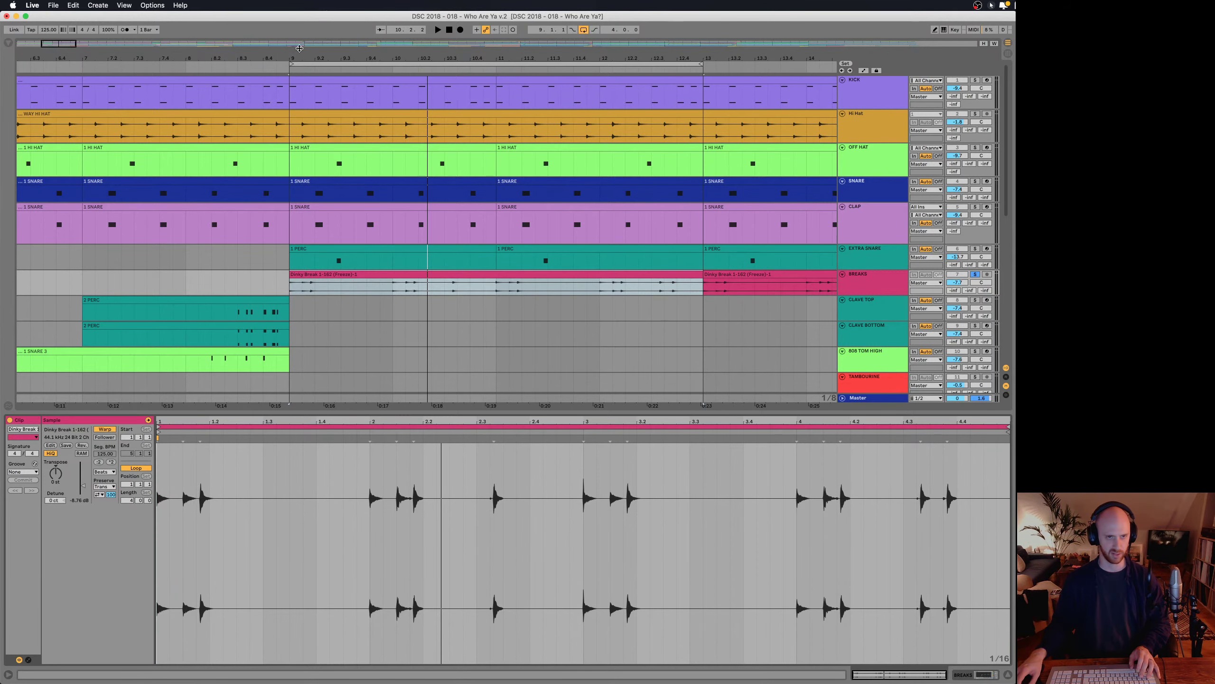
# - Solo all tracks from KICK through BREAKS and play them together in the bar 9 loop
pyautogui.moveTo(307, 43); pyautogui.dragTo(308, 56)
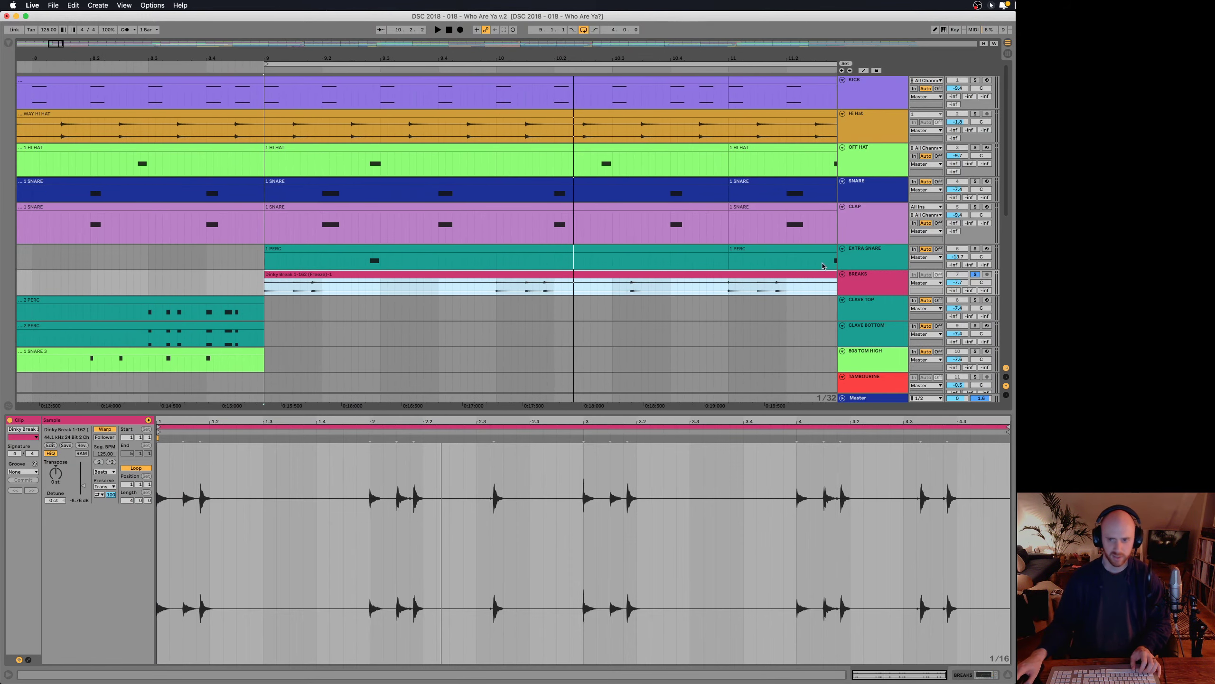
pyautogui.keyDown('shift'); pyautogui.click(862, 82); pyautogui.keyUp('shift')
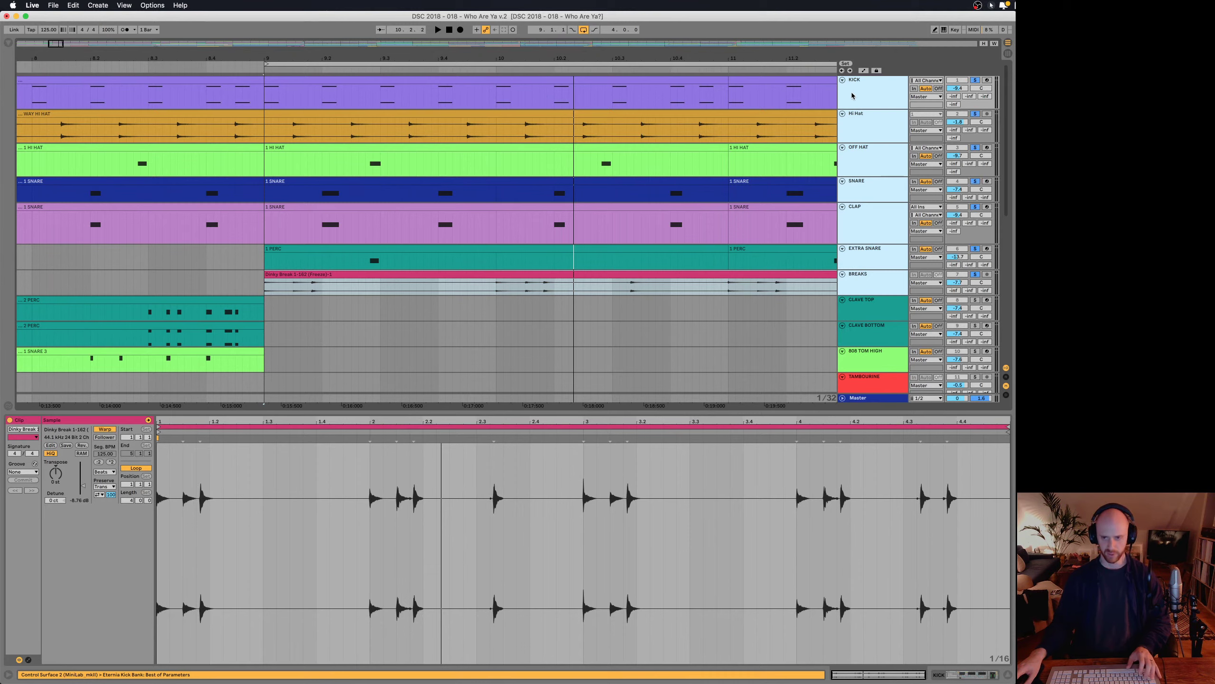
pyautogui.press('space')
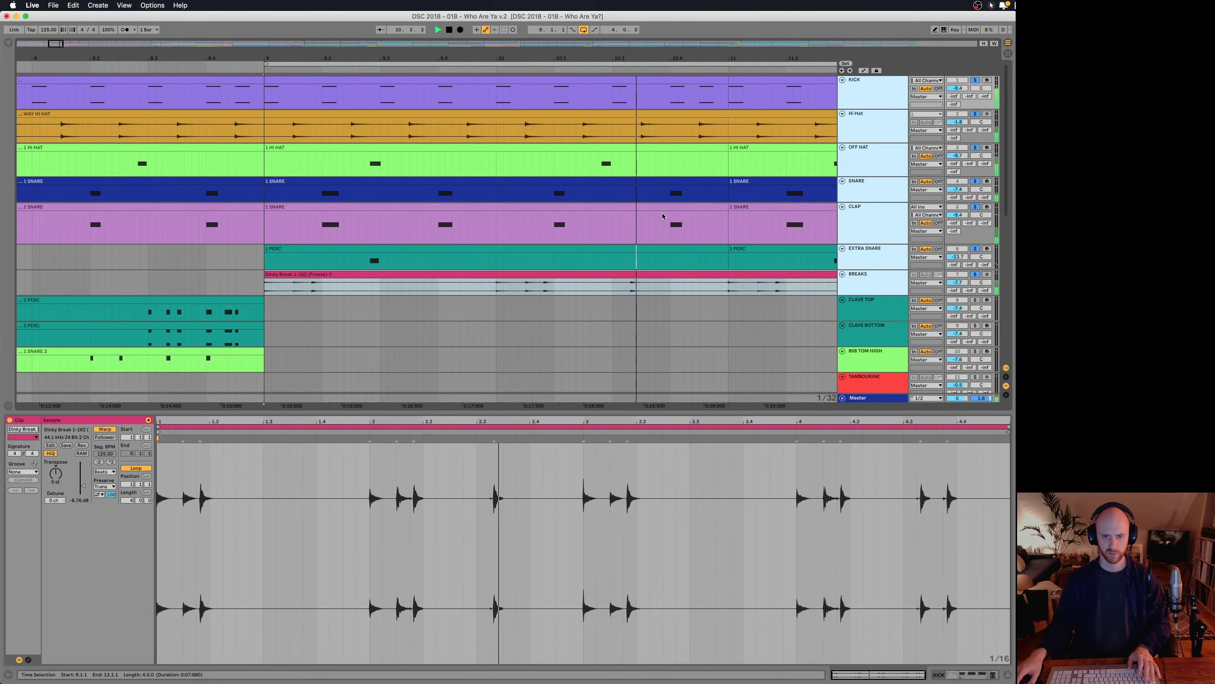
# - Raise the BREAKS track's volume to about -1.8 dB while the soloed drum tracks play
pyautogui.click(894, 282)
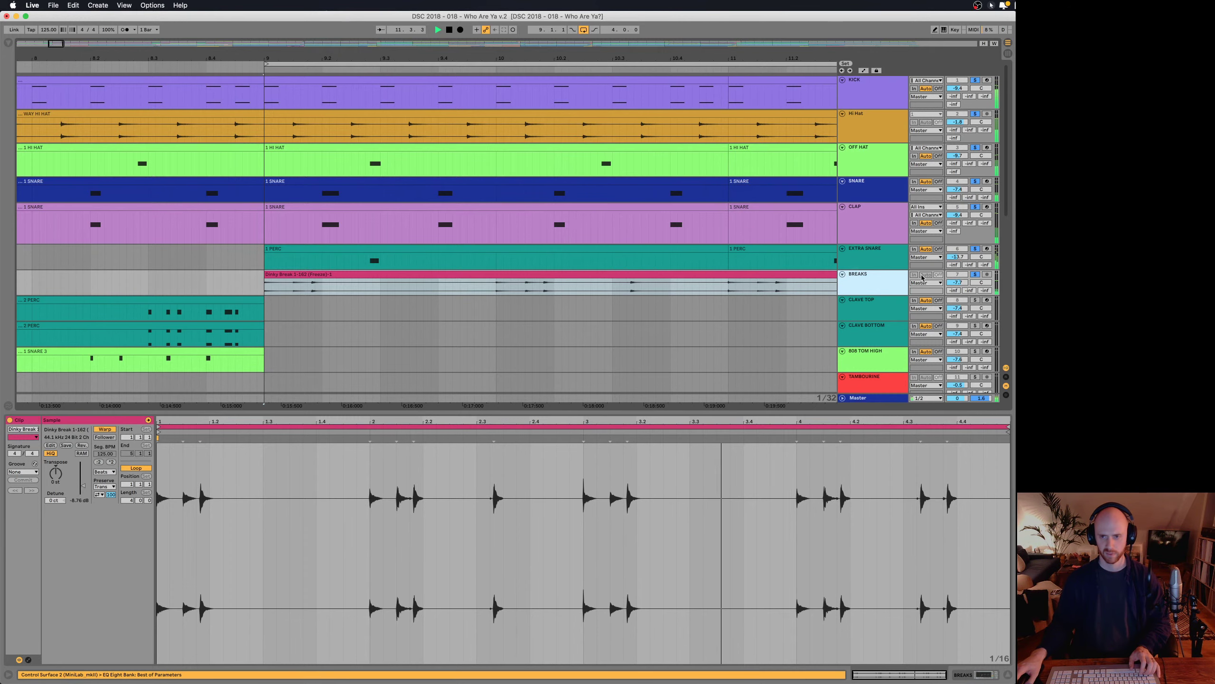
pyautogui.click(957, 282)
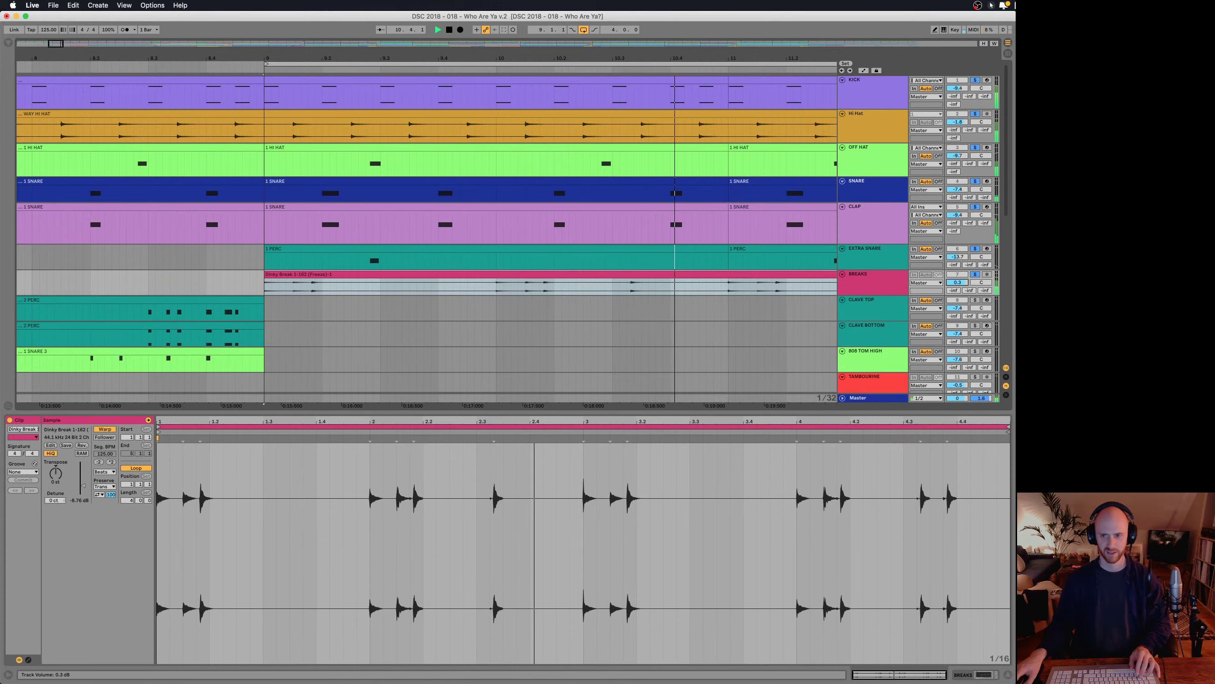
pyautogui.moveTo(958, 283); pyautogui.dragTo(957, 289)
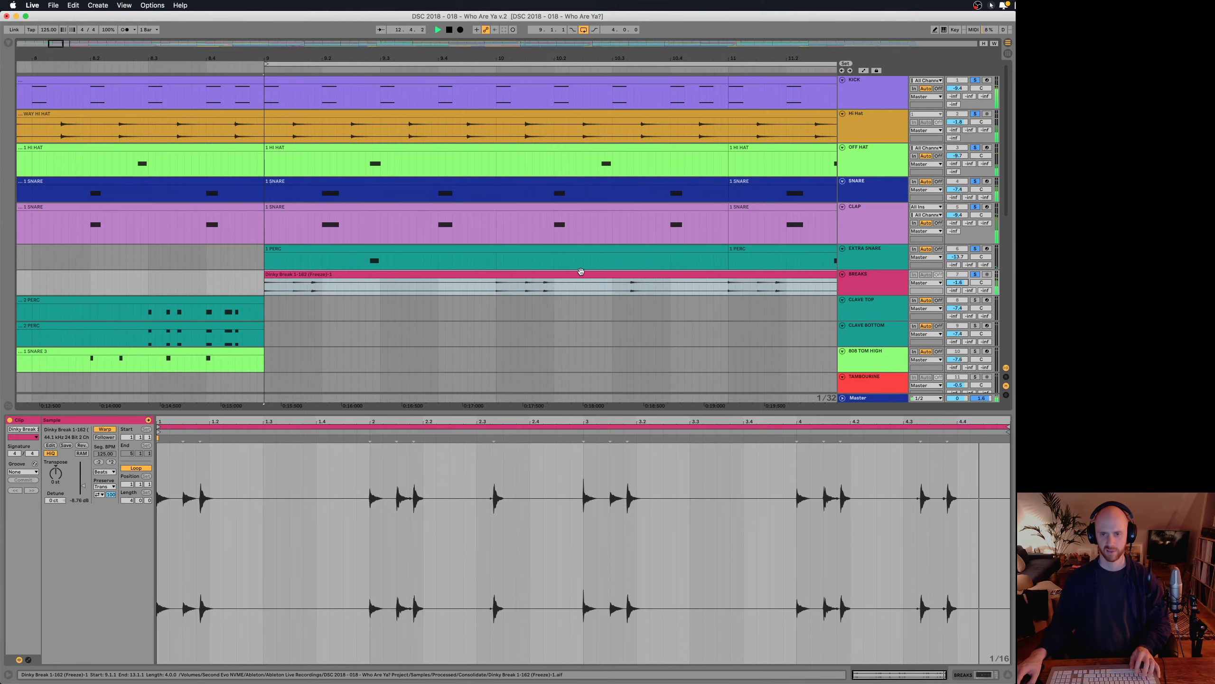
pyautogui.press('space')
# - Hide the clip details and move the NOISE LAYER track up directly below the BREAKS track
pyautogui.press('super+alt+l')
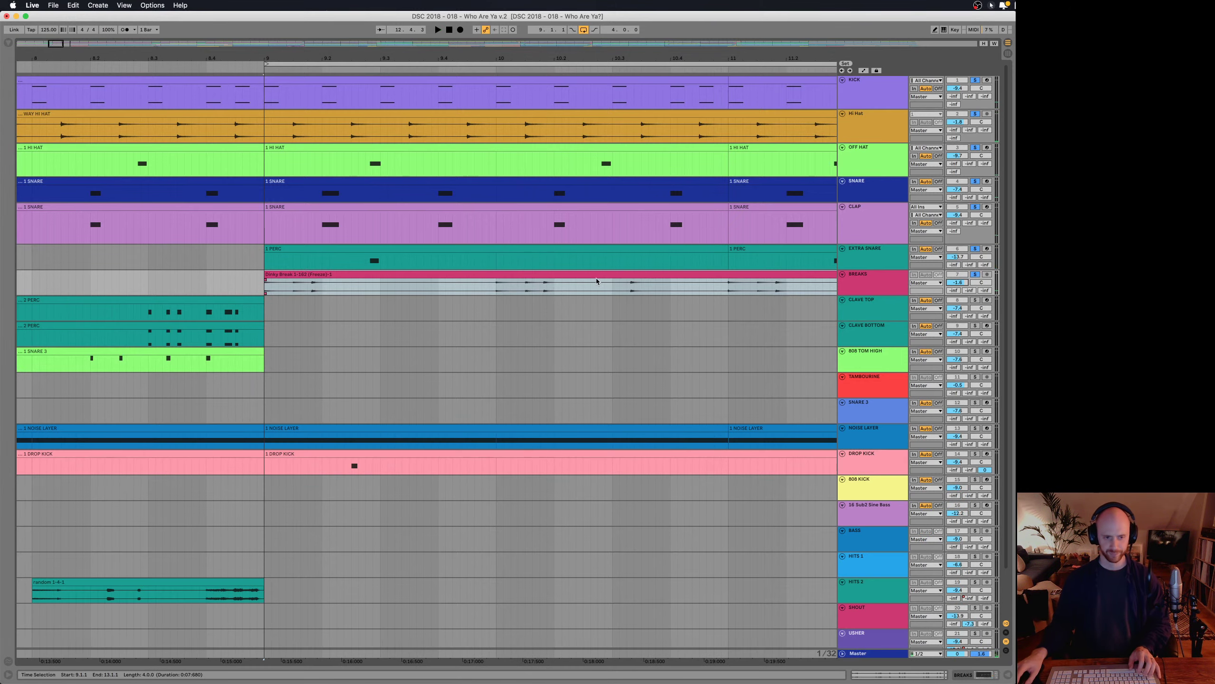
pyautogui.moveTo(549, 59); pyautogui.dragTo(781, 372)
pyautogui.moveTo(870, 433); pyautogui.dragTo(943, 296)
# - Play the NOISE LAYER track soloed by itself, and remove the solo again
pyautogui.click(975, 300)
pyautogui.press('space')
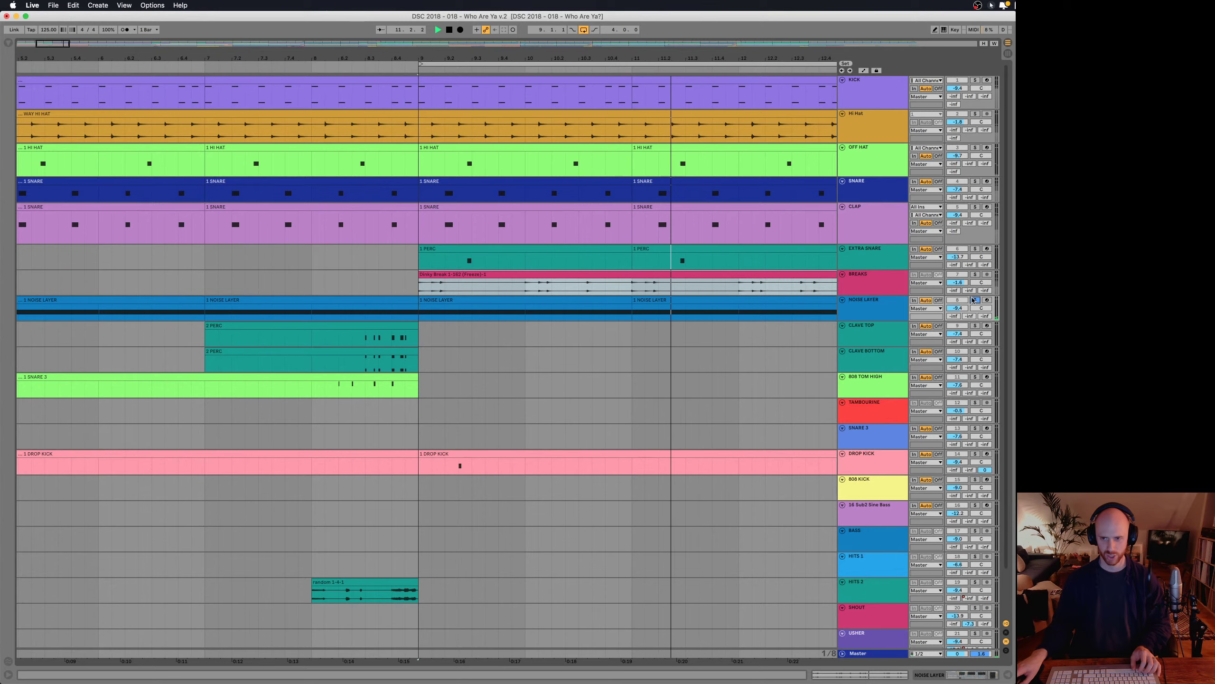
pyautogui.click(974, 300)
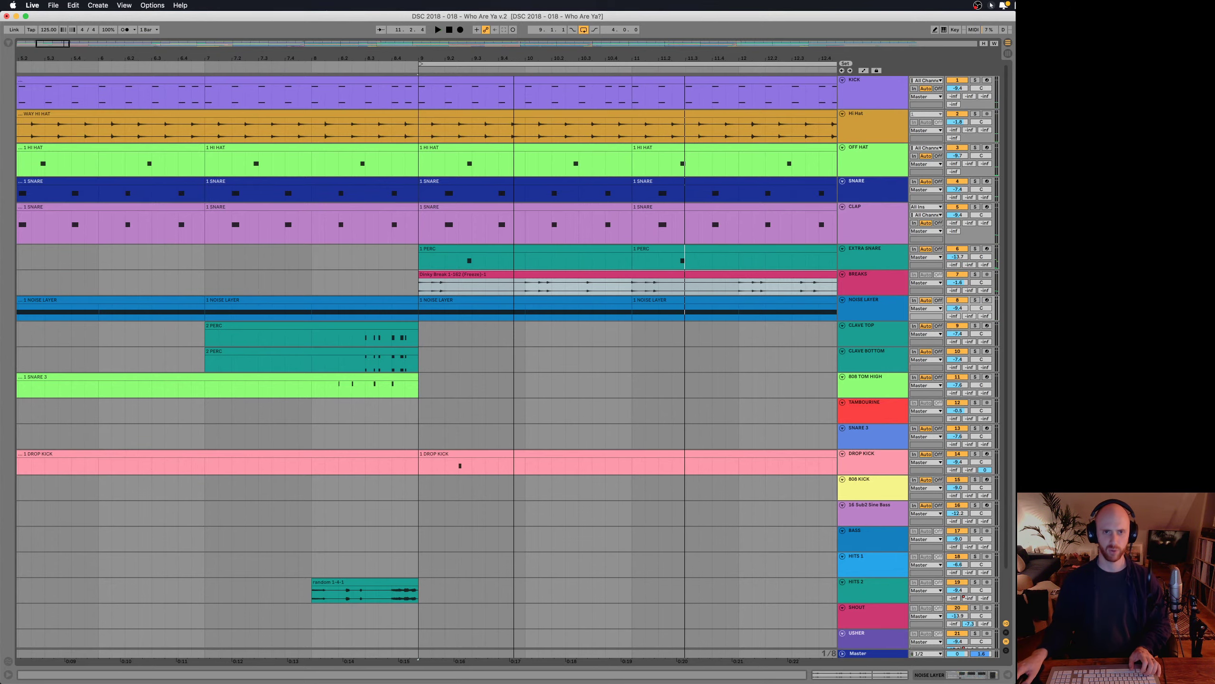
# - Solo the CLAVE TOP track and play its notes from bar 8.3
pyautogui.moveTo(481, 64); pyautogui.dragTo(157, 59)
pyautogui.hscroll(-5, 314, 271)
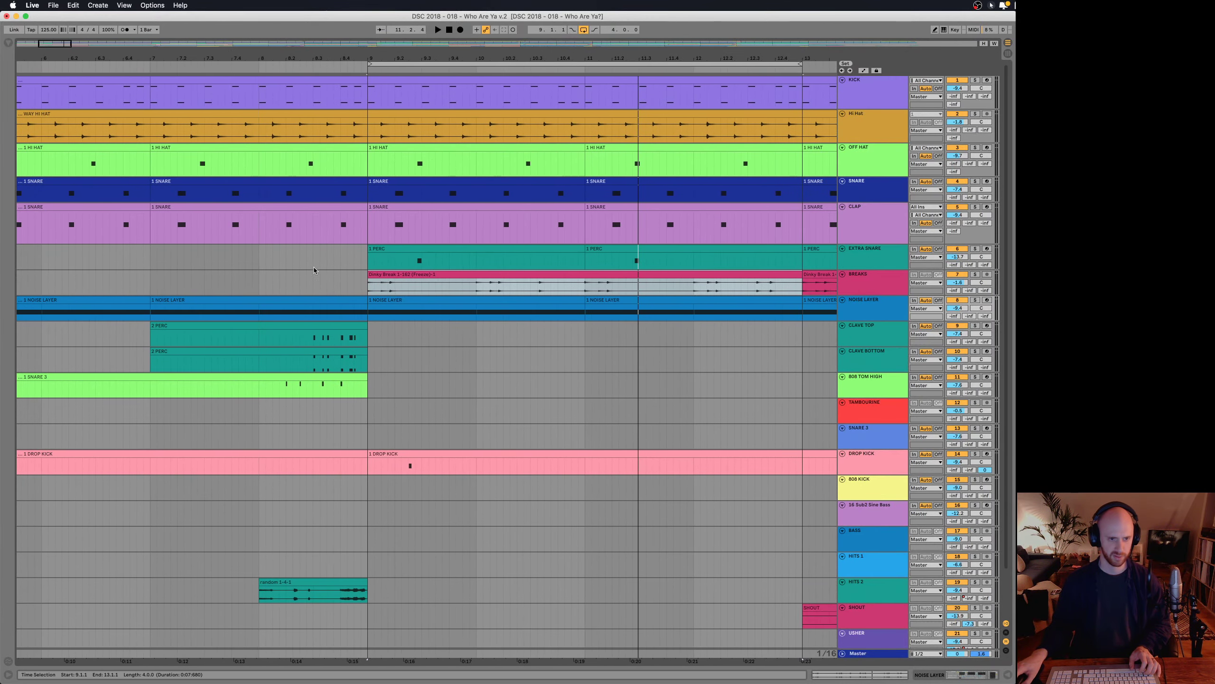
pyautogui.click(313, 338)
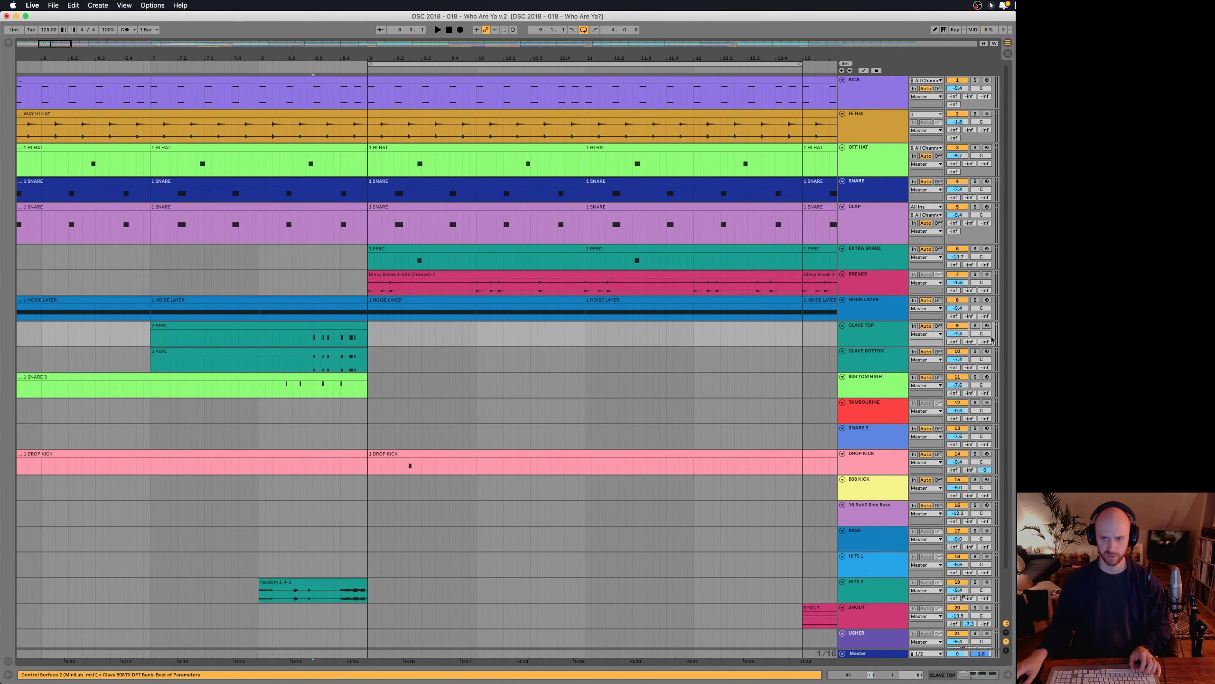
pyautogui.click(974, 327)
pyautogui.press('space')
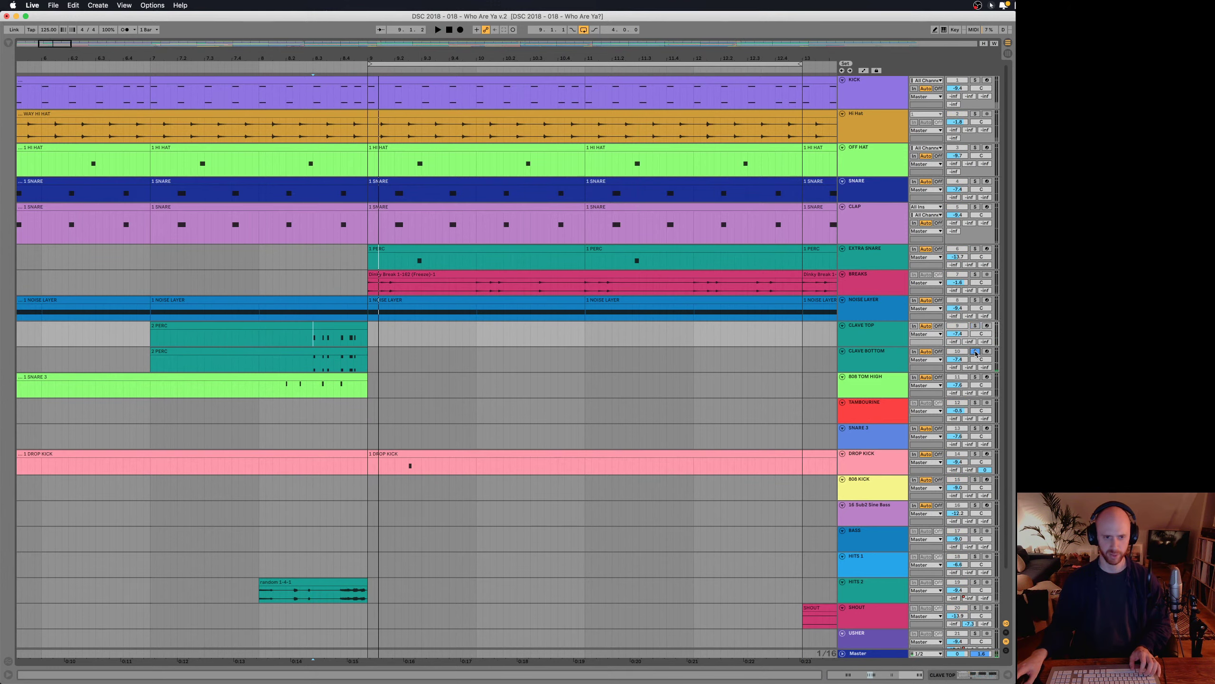
# - Solo the CLAVE BOTTOM track together with CLAVE TOP and play both
pyautogui.click(976, 353)
pyautogui.click(879, 354)
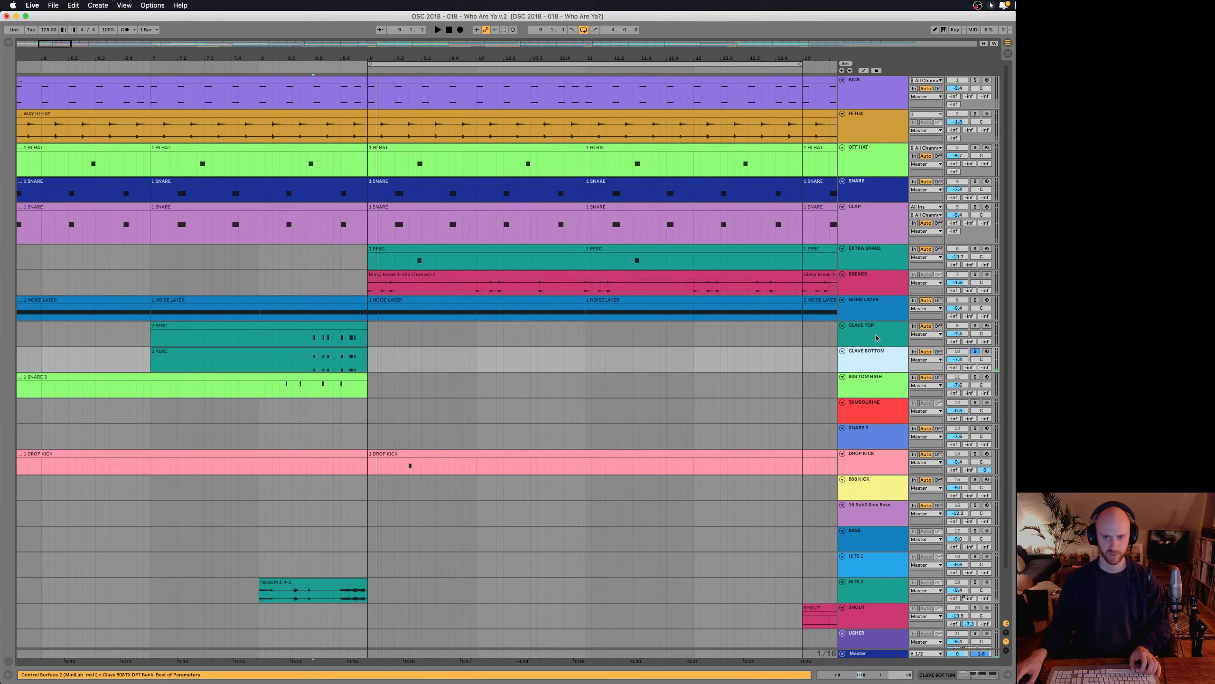
pyautogui.click(879, 329)
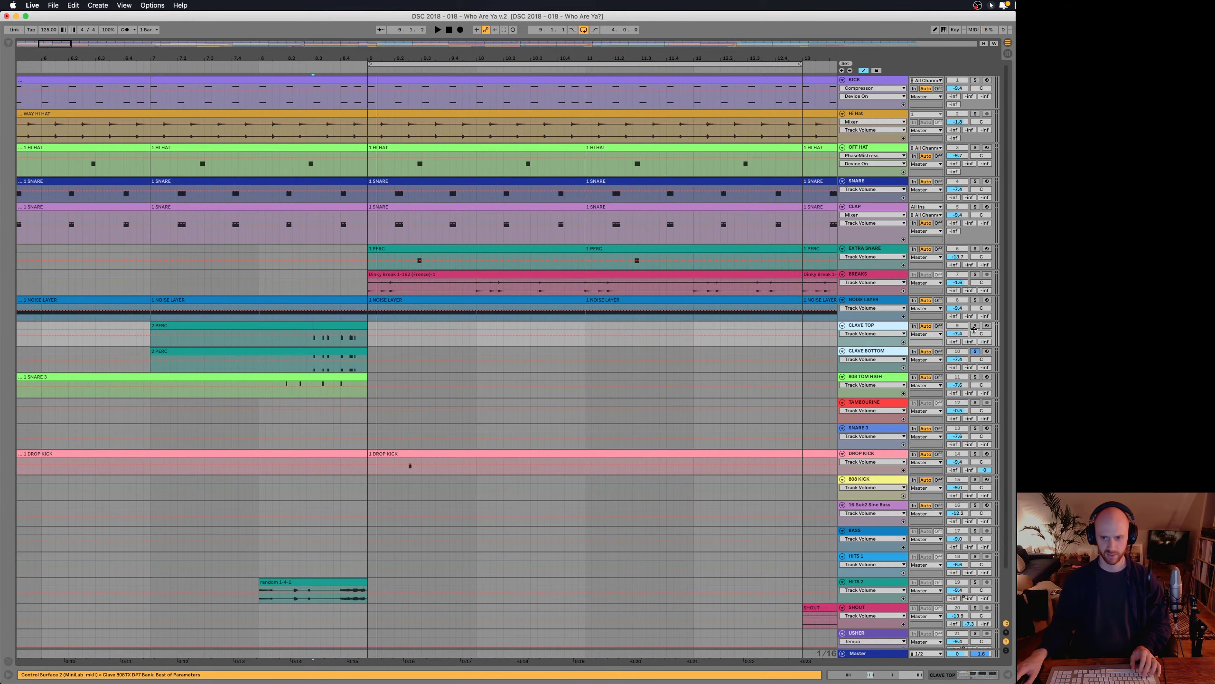
pyautogui.keyDown('super'); pyautogui.click(975, 326); pyautogui.keyUp('super')
pyautogui.press('space')
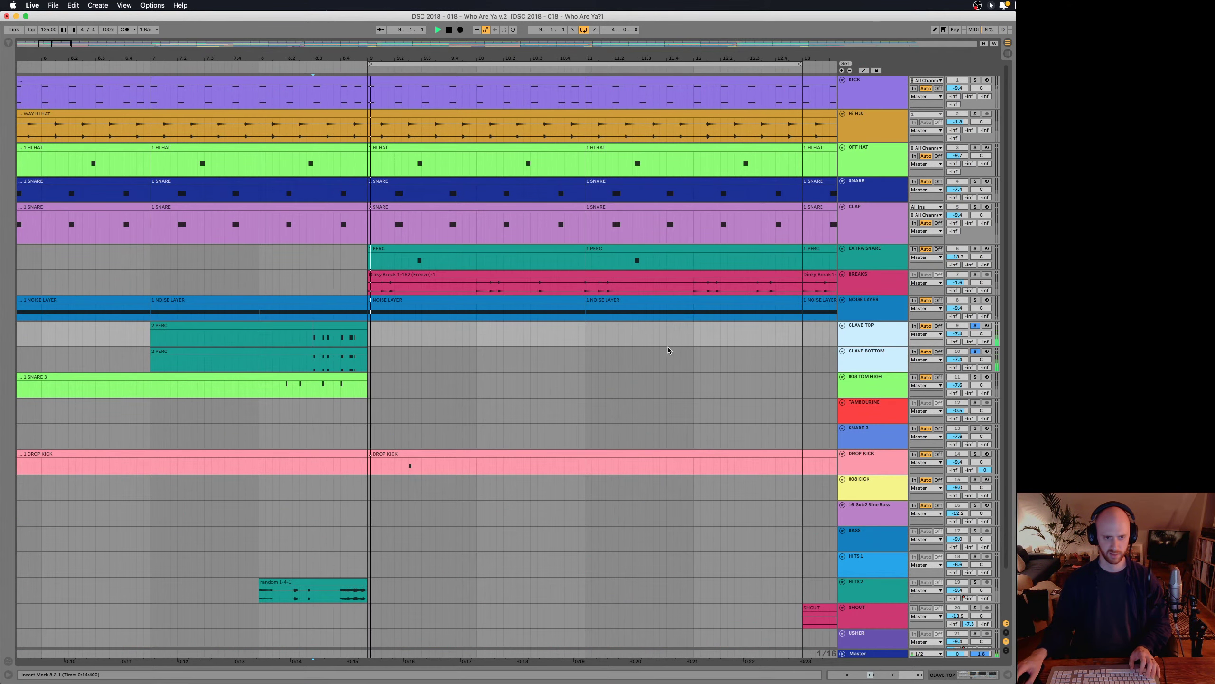
pyautogui.press('space')
# - Show the clave tracks' devices and play both soloed clave parts from bar 8.3
pyautogui.press('super+alt+l')
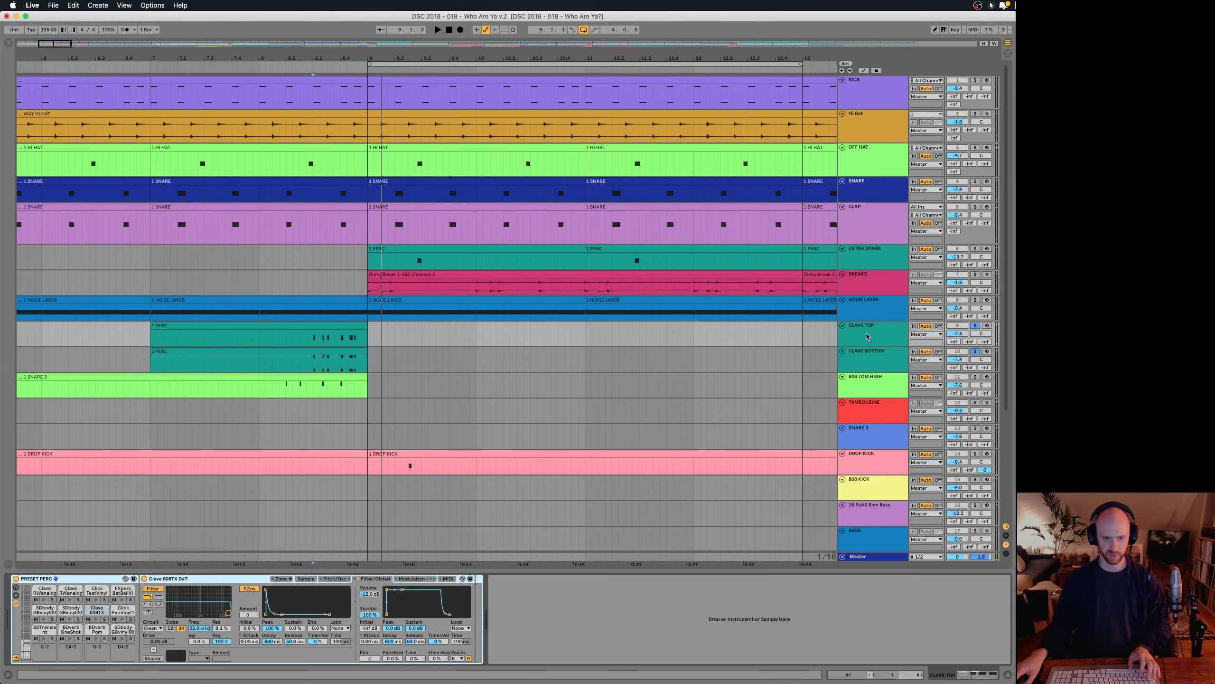
pyautogui.click(312, 362)
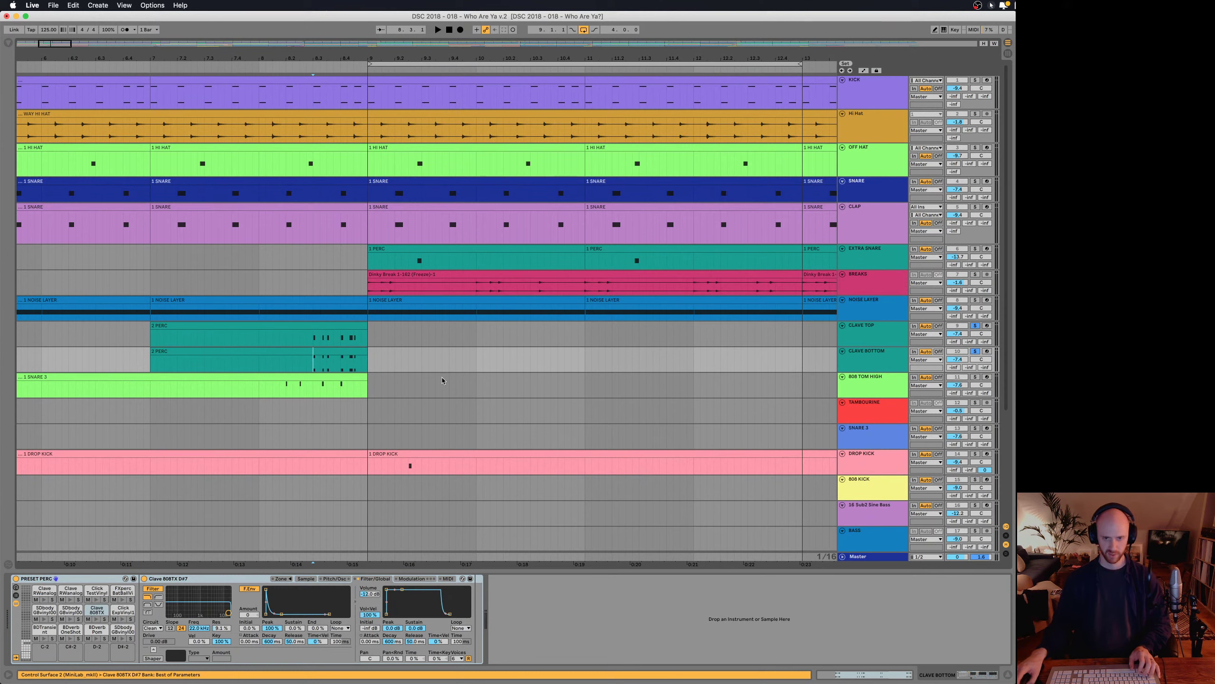
pyautogui.click(870, 355)
pyautogui.press('space')
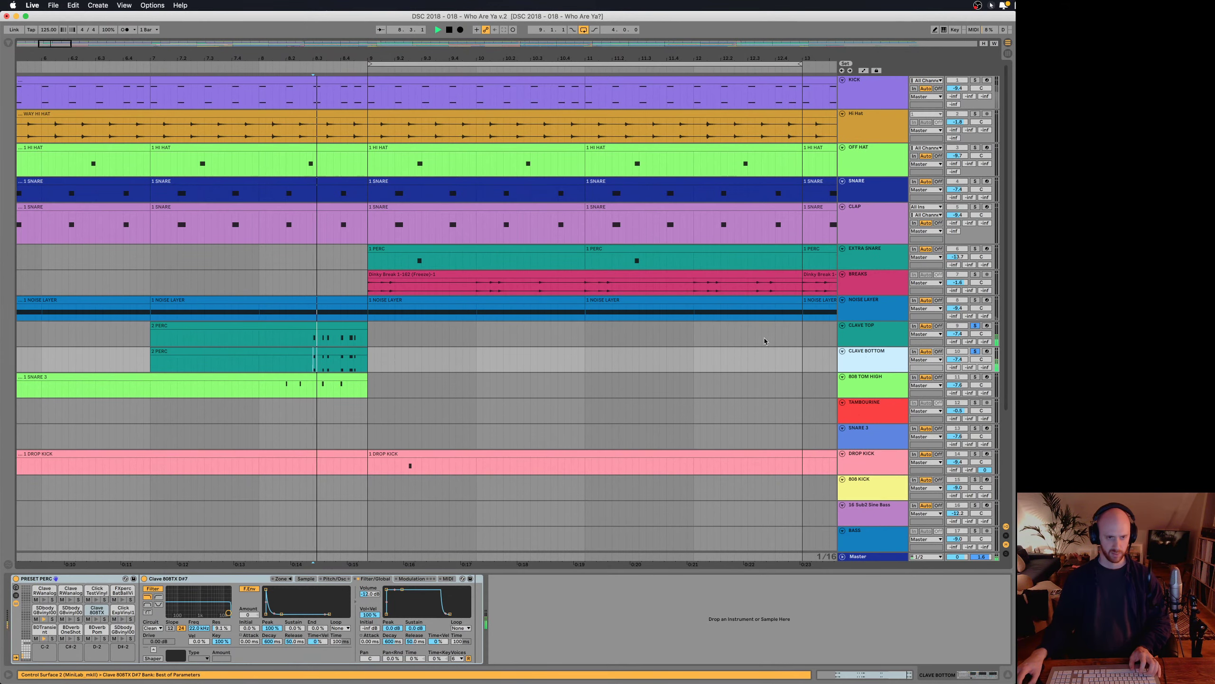
pyautogui.press('space')
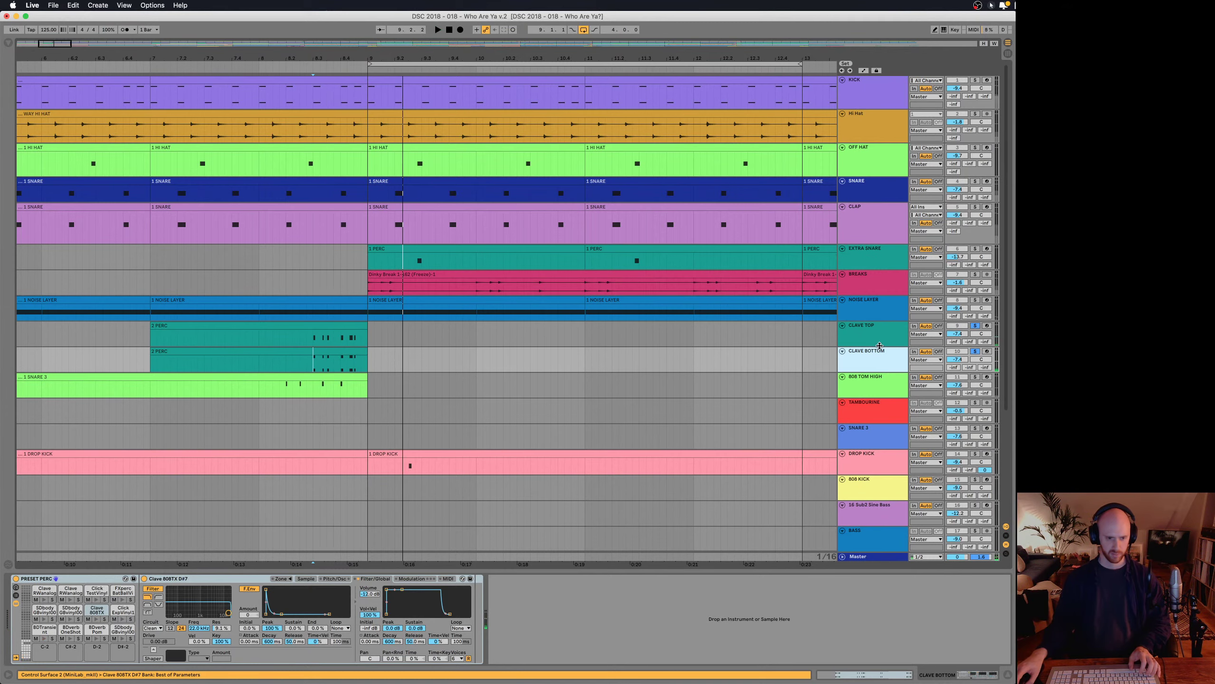
# - Show the Clave 808TX sample waveform in the samplers of CLAVE BOTTOM and CLAVE TOP
pyautogui.click(335, 578)
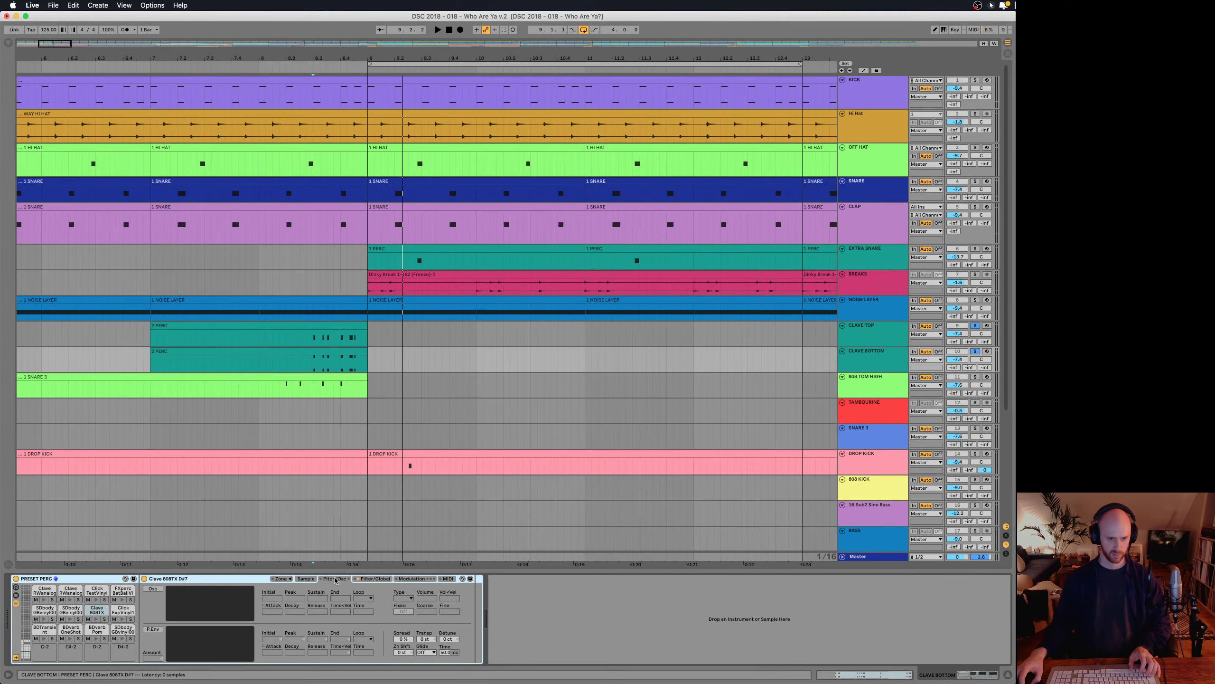
pyautogui.click(306, 579)
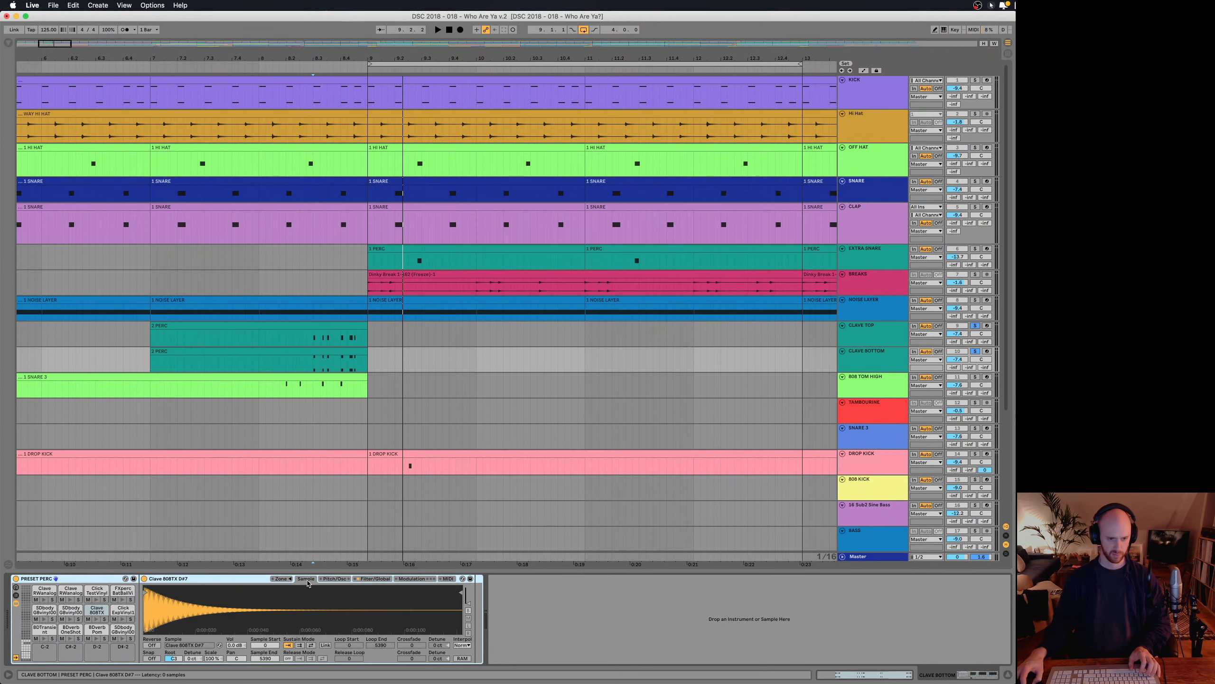
pyautogui.click(860, 334)
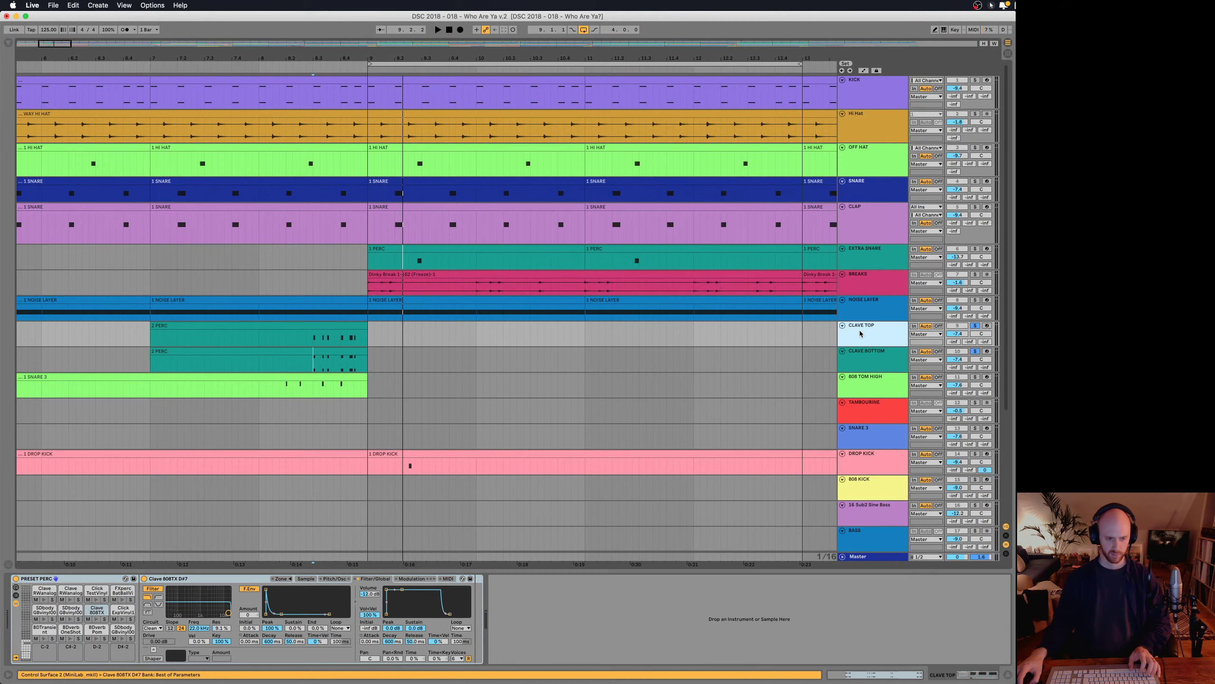
pyautogui.click(306, 579)
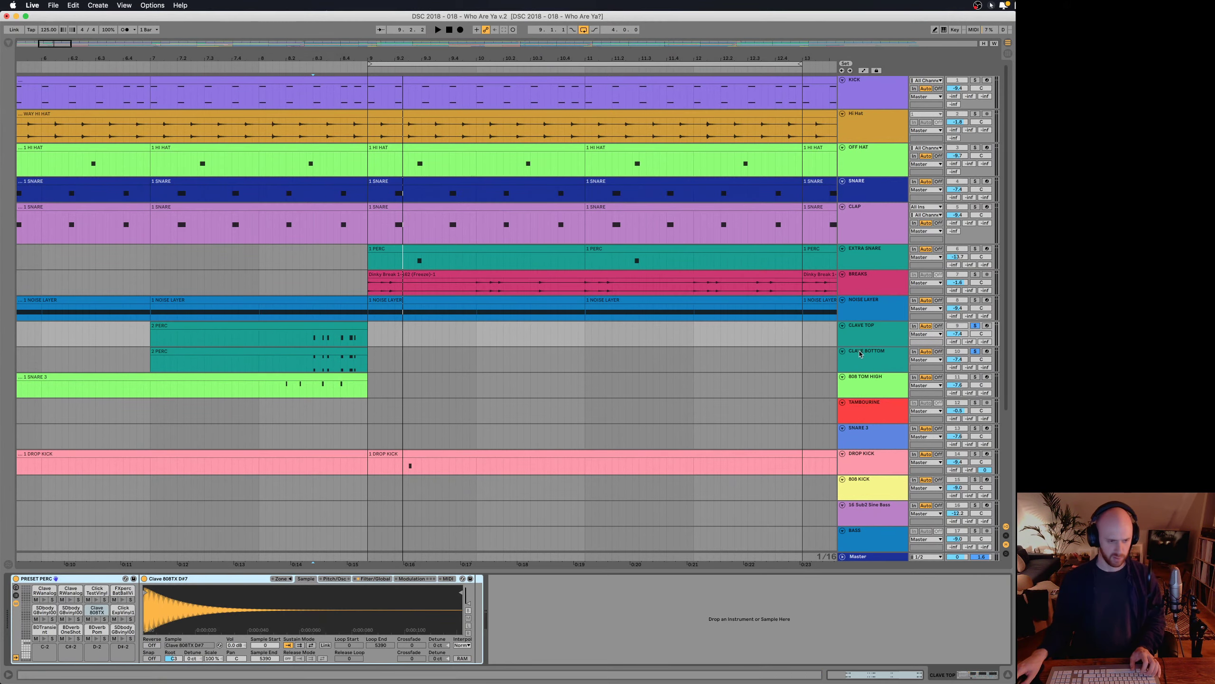
# - Compare the Pitch/Osc settings of CLAVE BOTTOM and CLAVE TOP, and return CLAVE TOP's sampler to its sample view
pyautogui.click(860, 353)
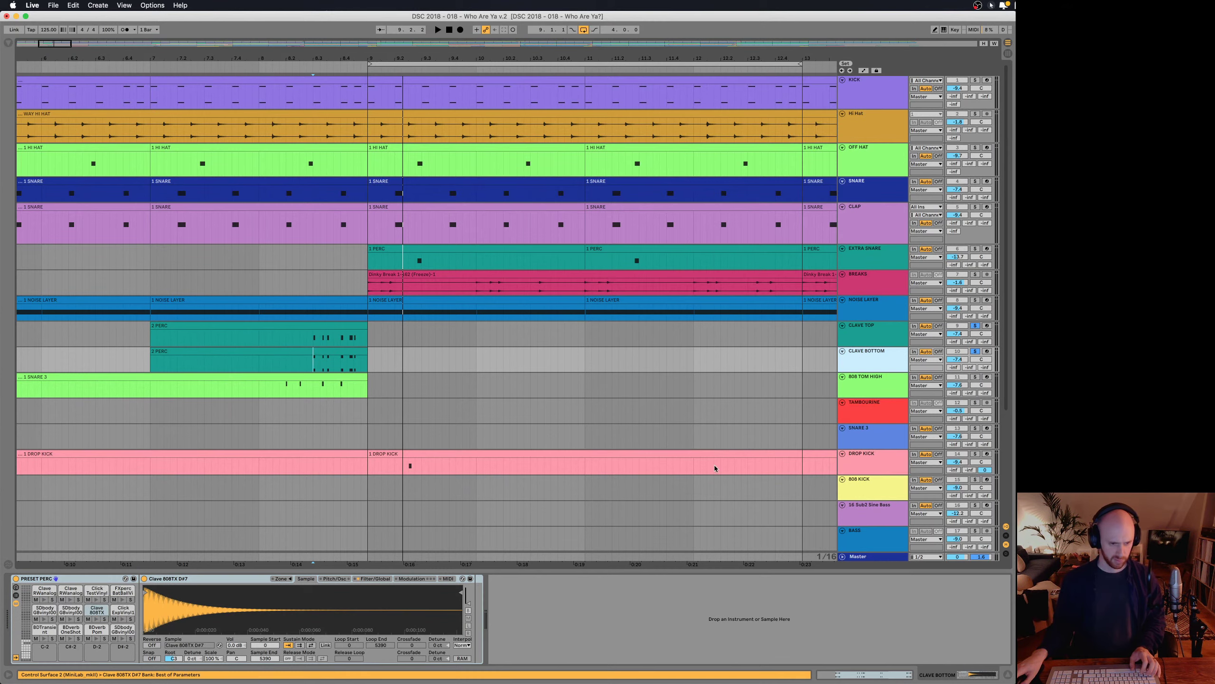
pyautogui.click(333, 578)
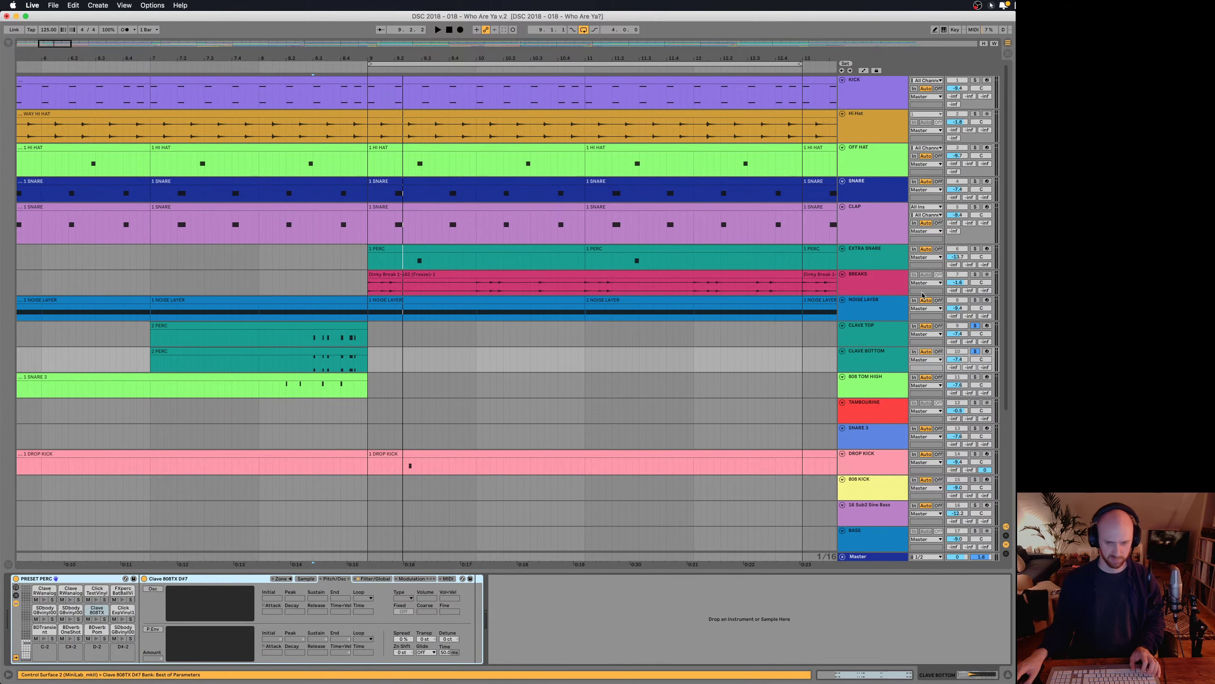
pyautogui.click(858, 331)
pyautogui.click(333, 578)
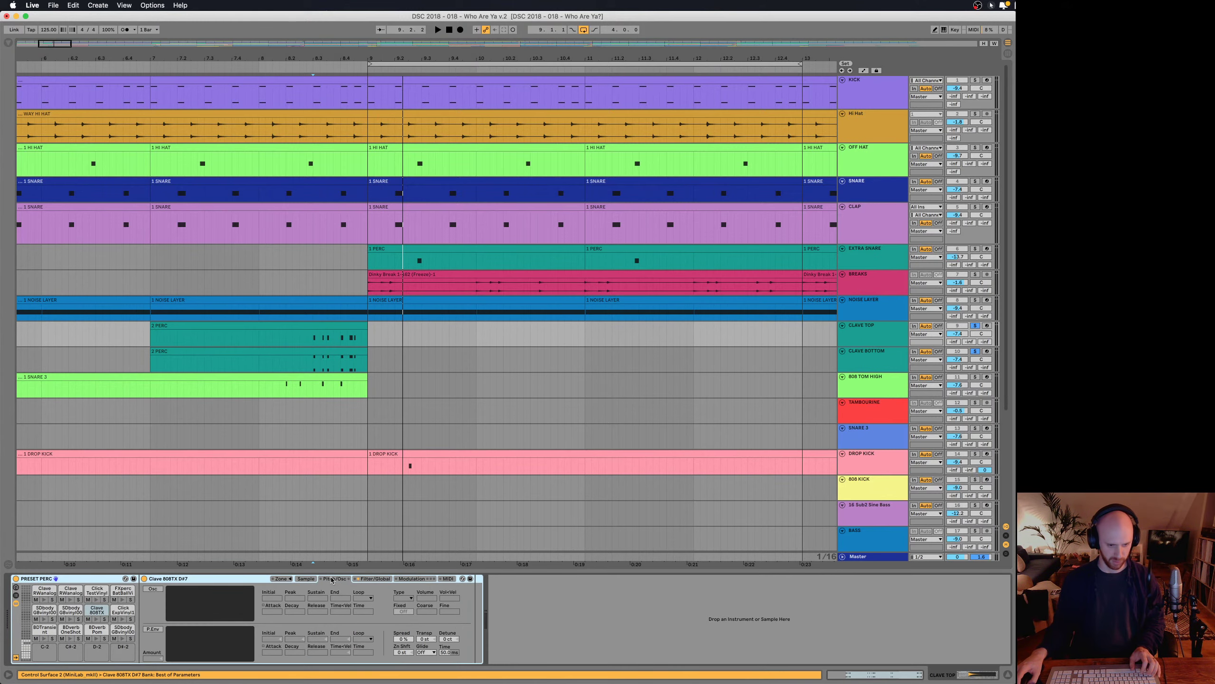
pyautogui.click(306, 579)
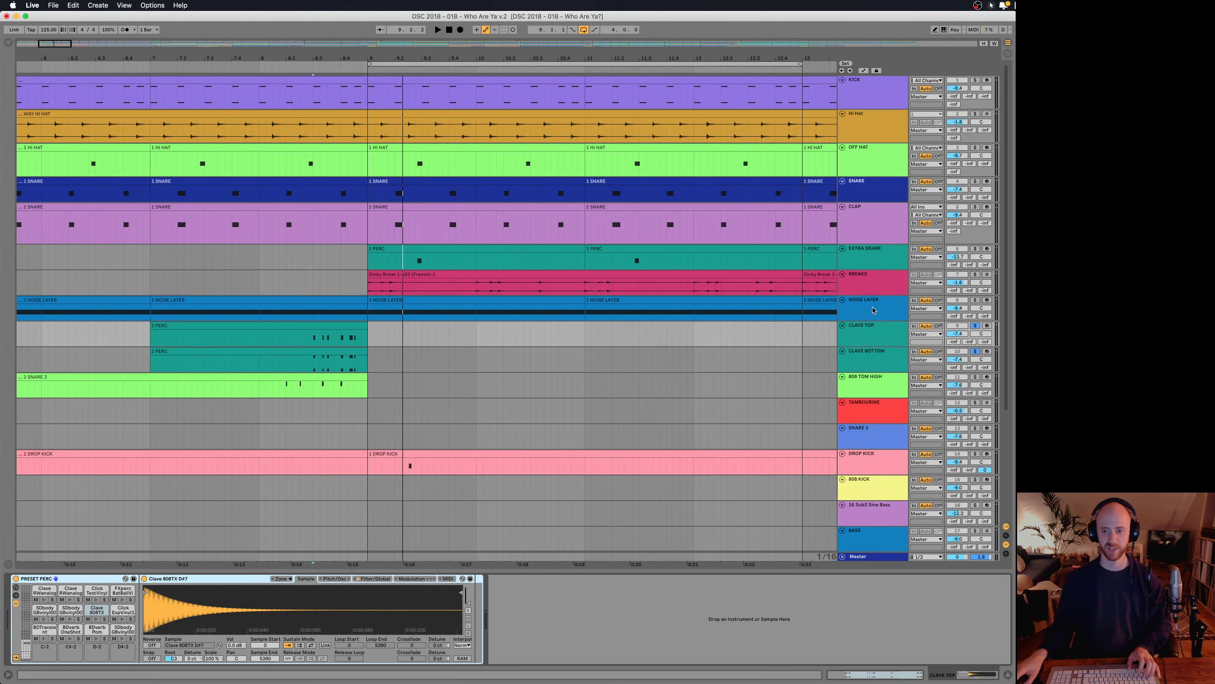
# - Play the two clave tracks together once more and remove their solo
pyautogui.click(880, 371)
pyautogui.click(874, 338)
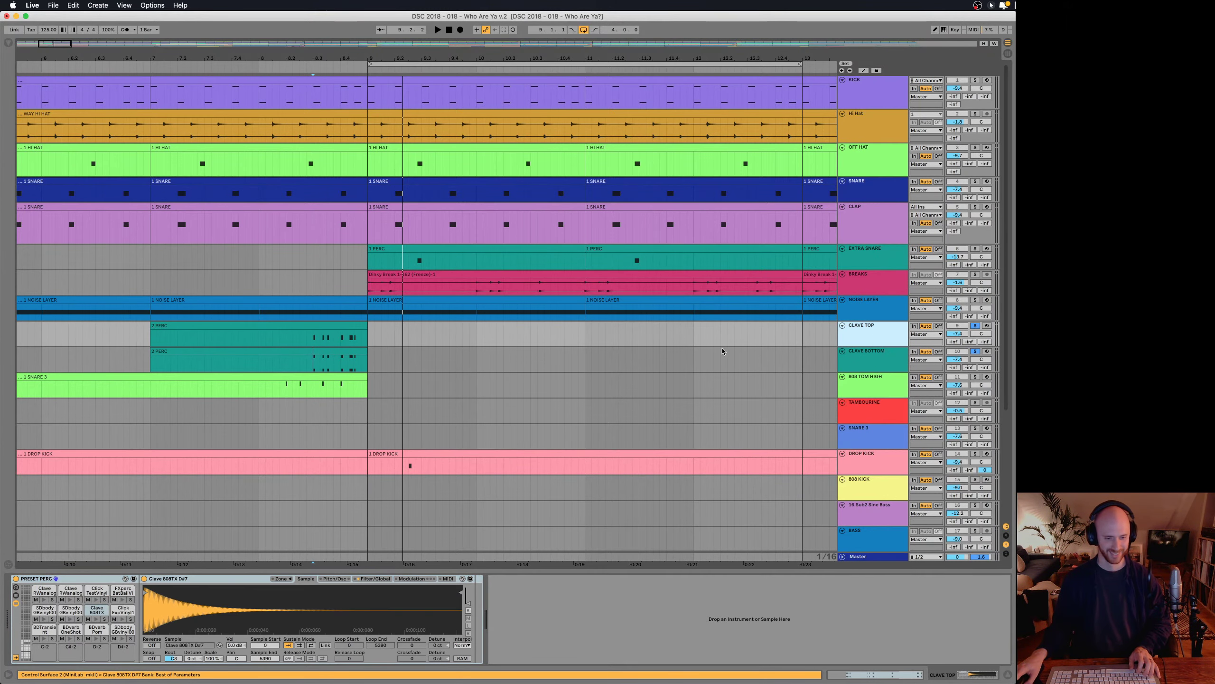
pyautogui.press('space')
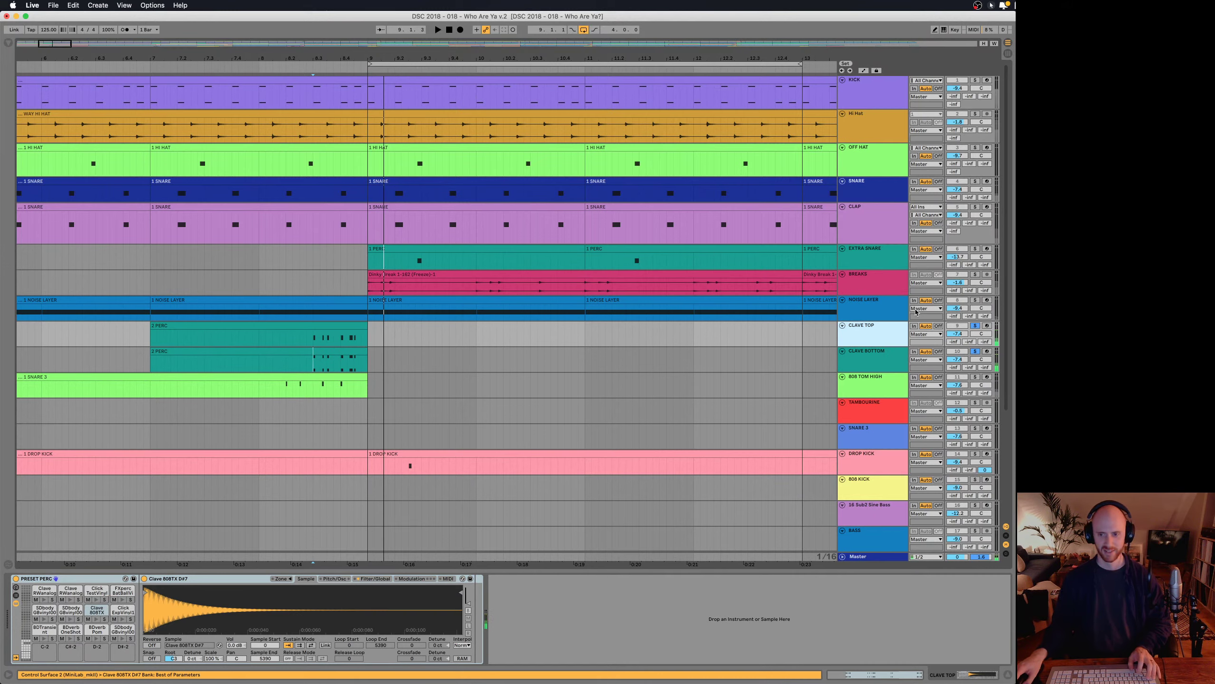
pyautogui.click(978, 351)
pyautogui.click(974, 352)
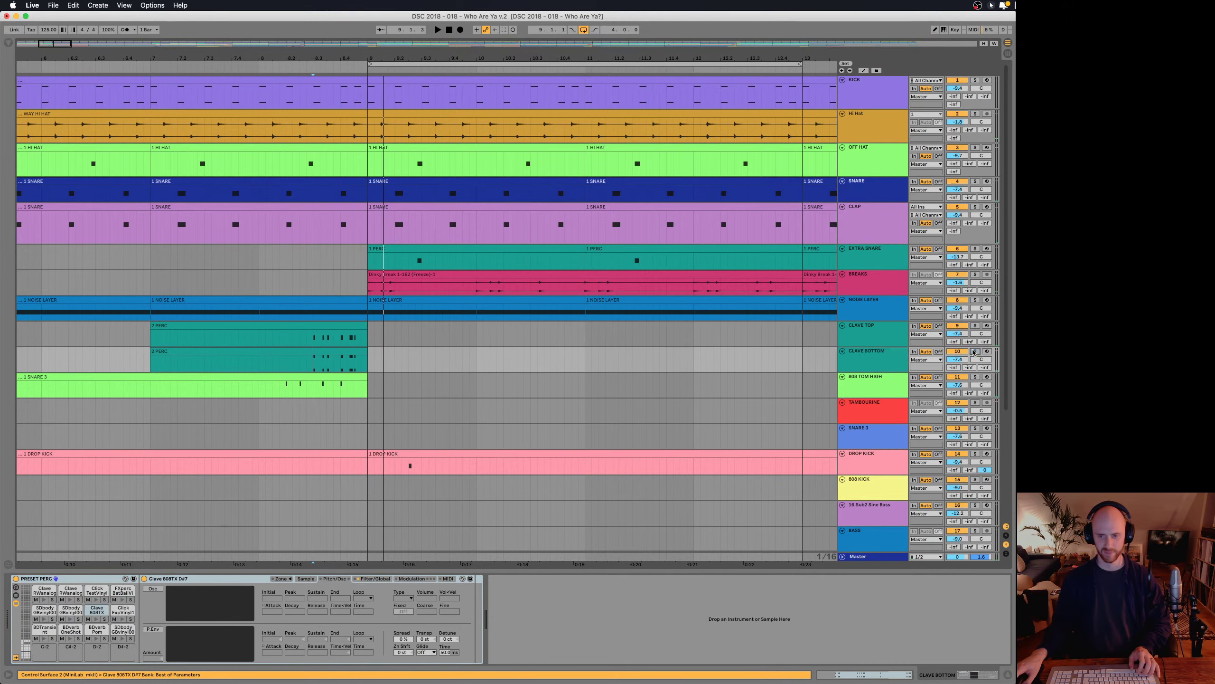
# - Play the clave fill in the full arrangement with no track soloed
pyautogui.press('space')
pyautogui.press('space')
pyautogui.press('space')
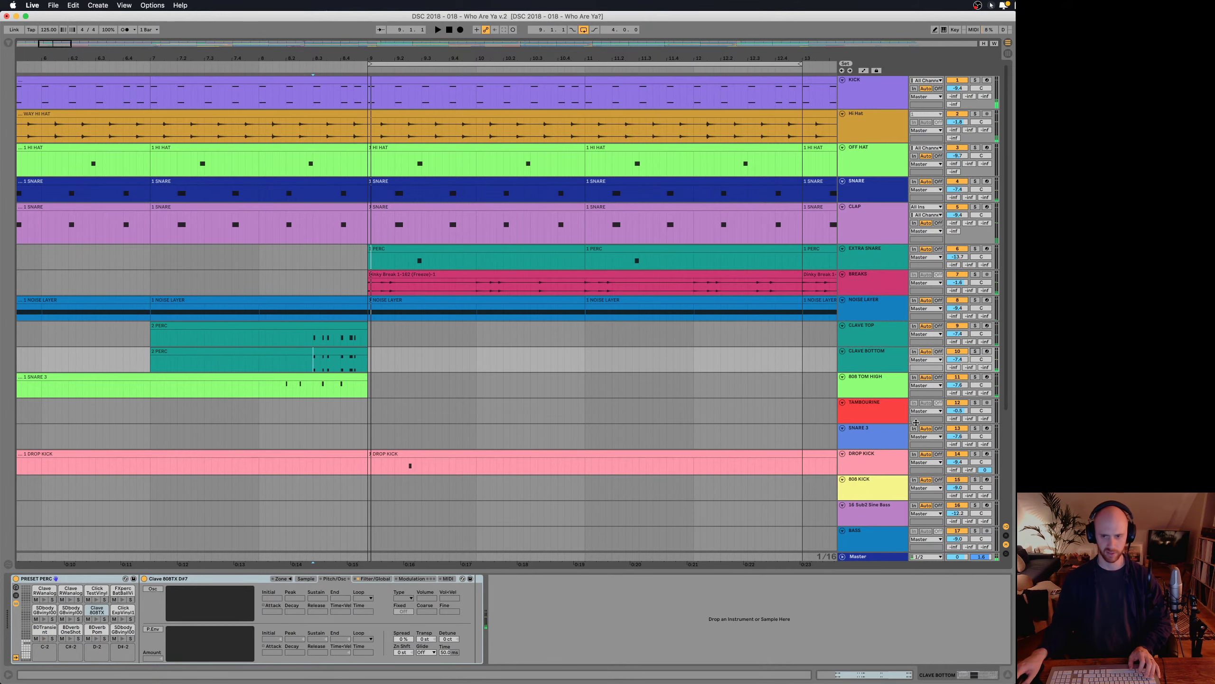
# - Show the 808 TOM HIGH track's drum rack and play the arrangement from bar 8, where its fill sits
pyautogui.click(858, 383)
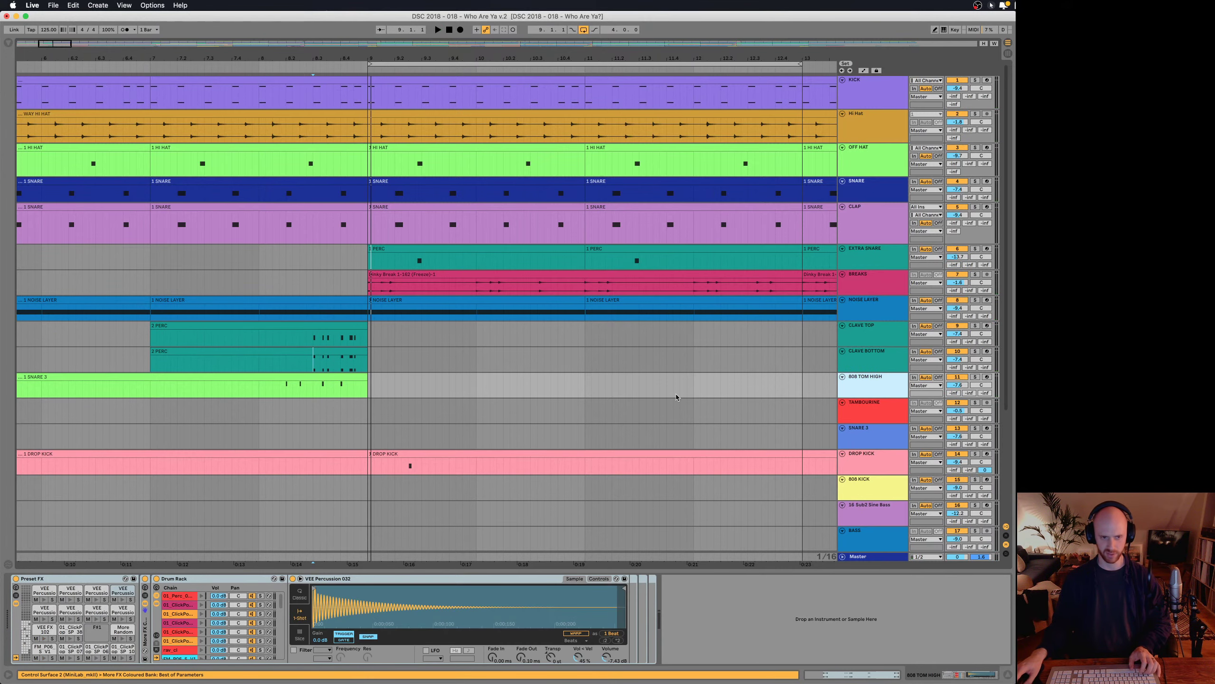
pyautogui.click(265, 391)
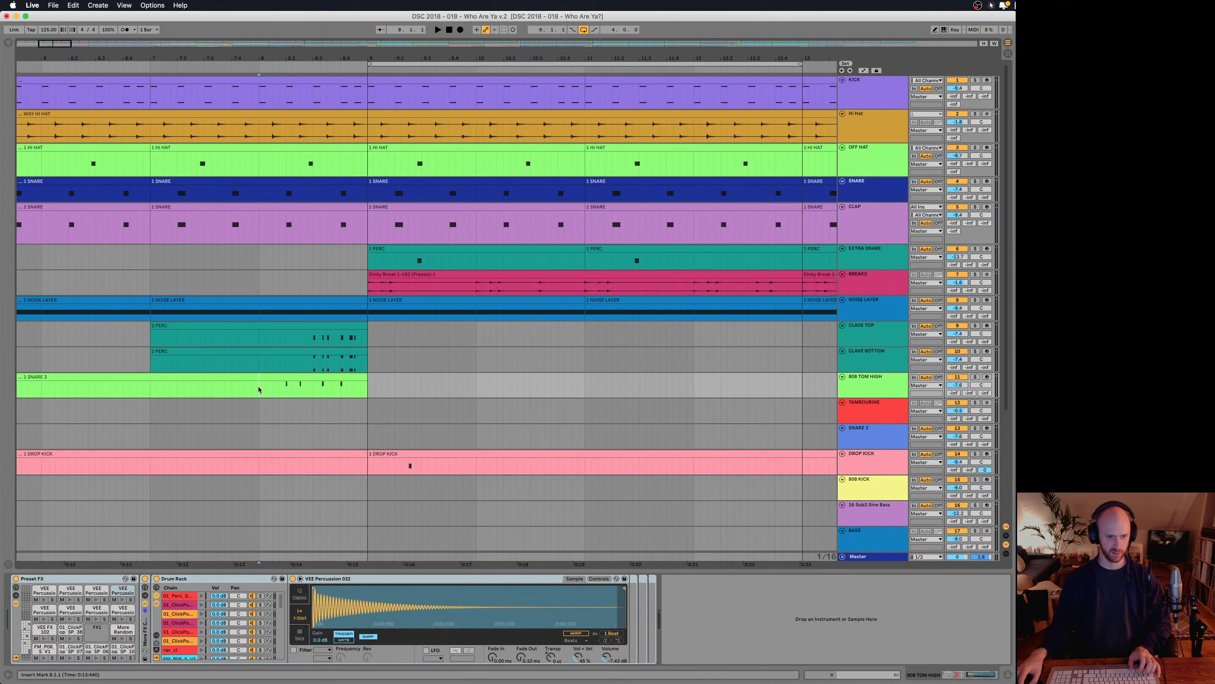
pyautogui.press('space')
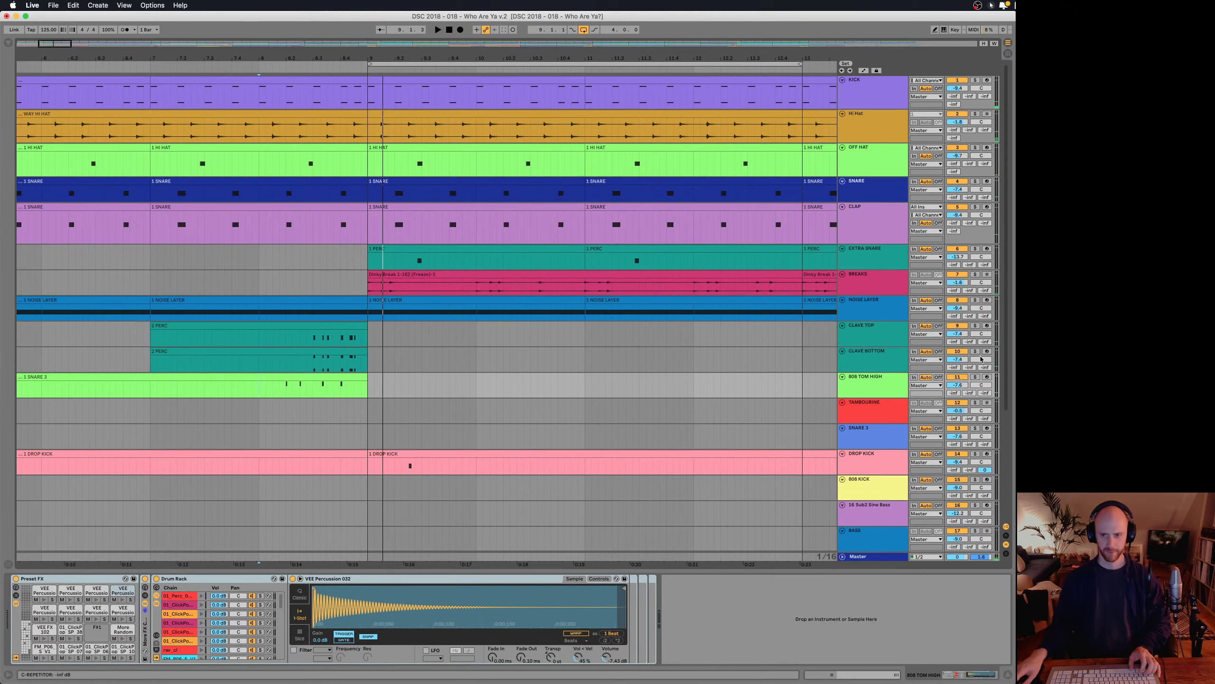
pyautogui.click(883, 391)
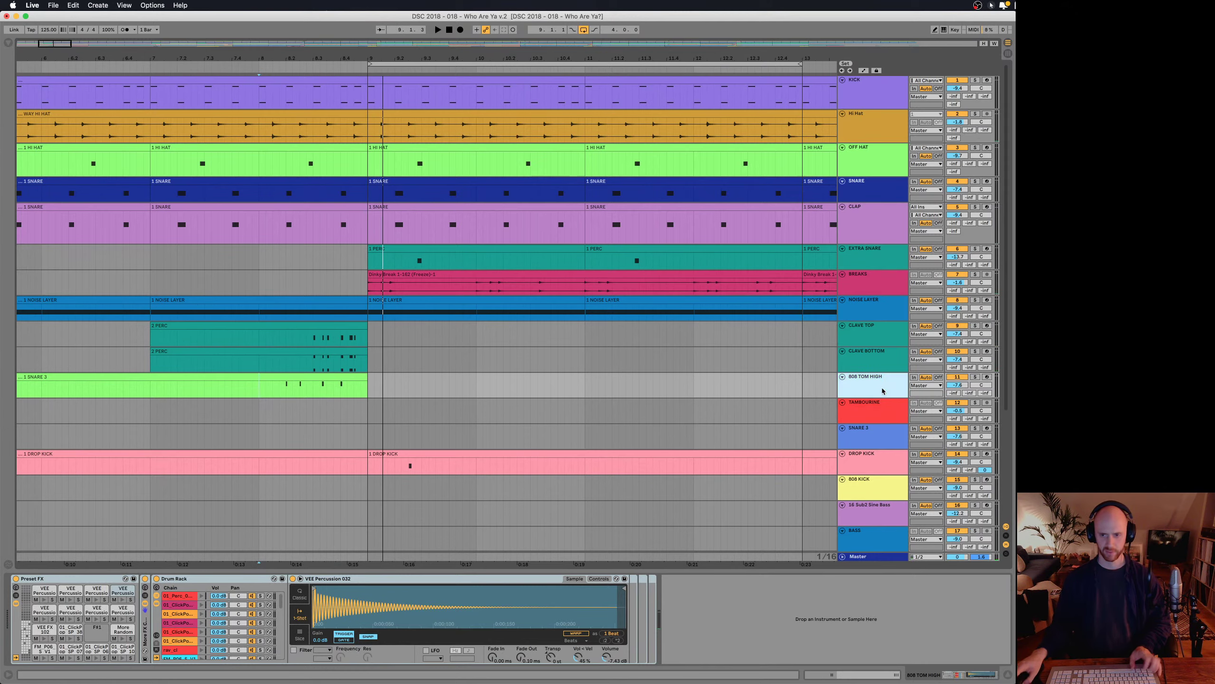
# - Solo all tracks from KICK through 808 TOM HIGH together and play the fill from bar 8
pyautogui.keyDown('shift'); pyautogui.click(889, 82); pyautogui.keyUp('shift')
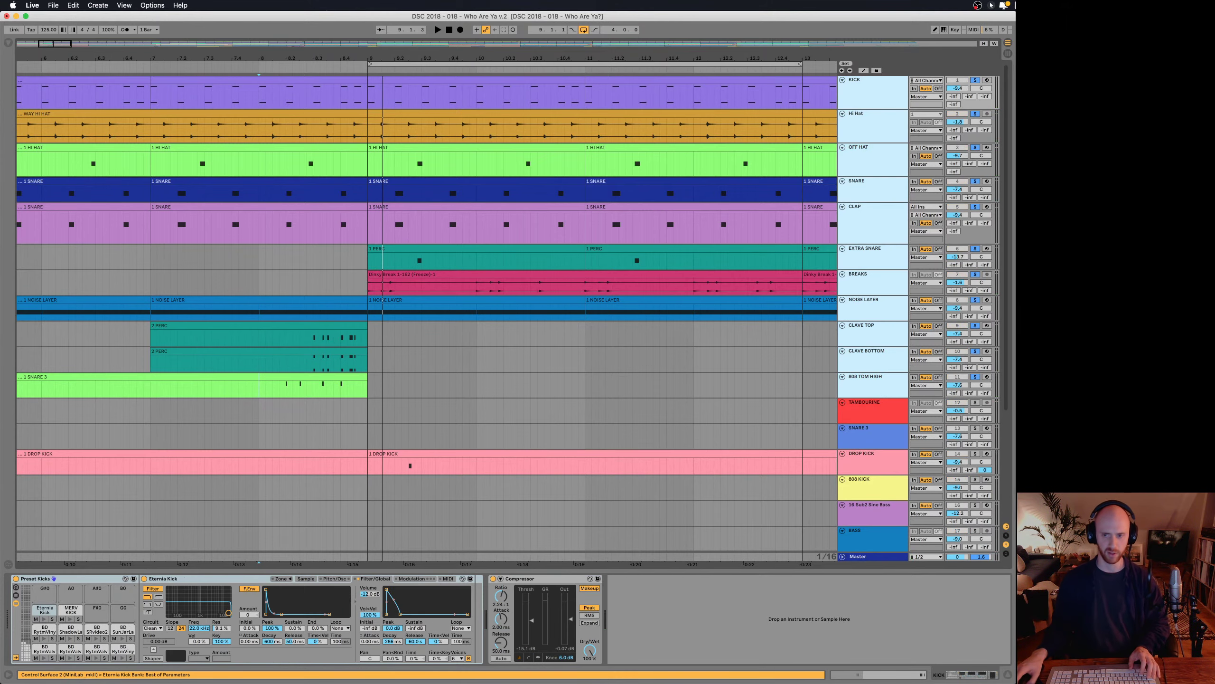
pyautogui.press('space')
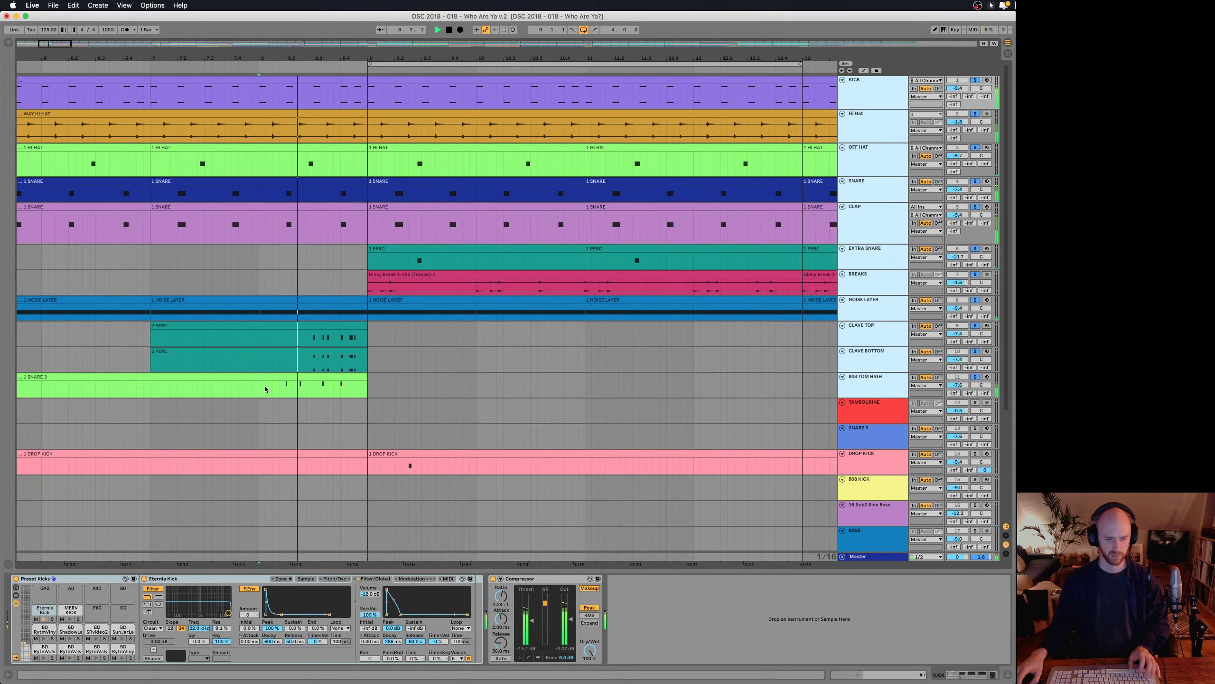
# - Move the HITS 2 track directly below 808 TOM HIGH, hiding the device view to reach it
pyautogui.press('super+alt+l')
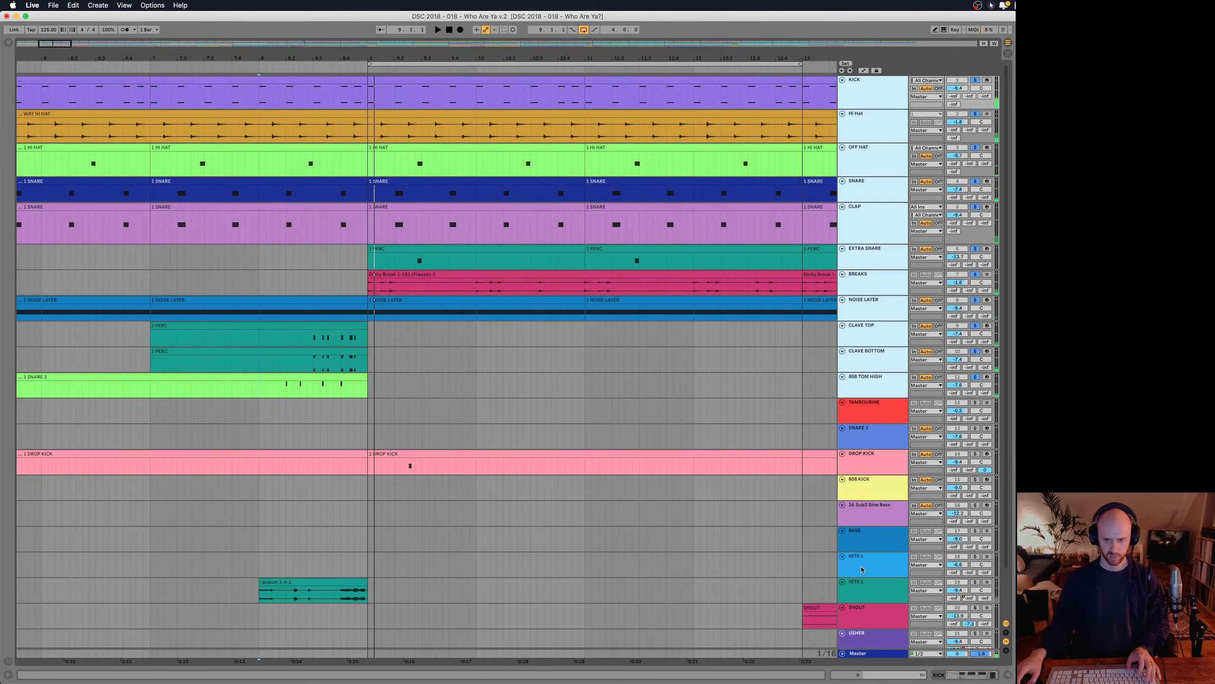
pyautogui.moveTo(864, 585); pyautogui.dragTo(869, 397)
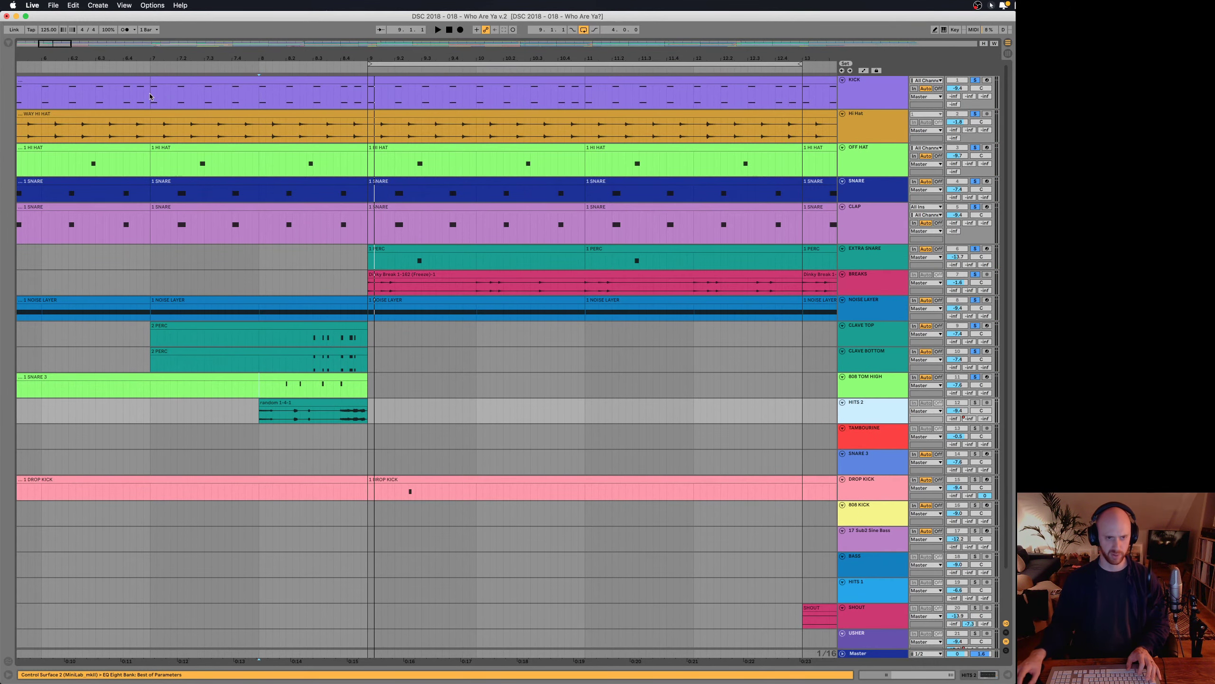
pyautogui.scroll(-2, 388, 290)
pyautogui.scroll(2, 380, 275)
# - Solo only HITS 2 and play its clip from bar 8
pyautogui.click(975, 403)
pyautogui.click(310, 410)
pyautogui.press('space')
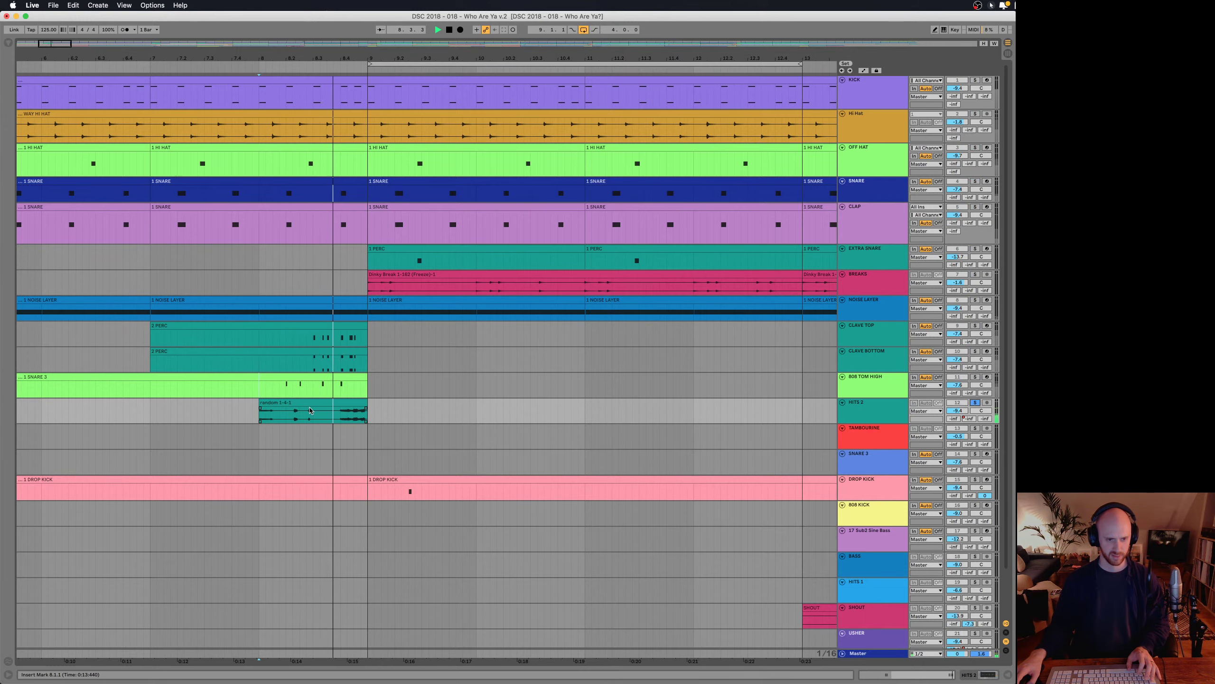
pyautogui.press('space')
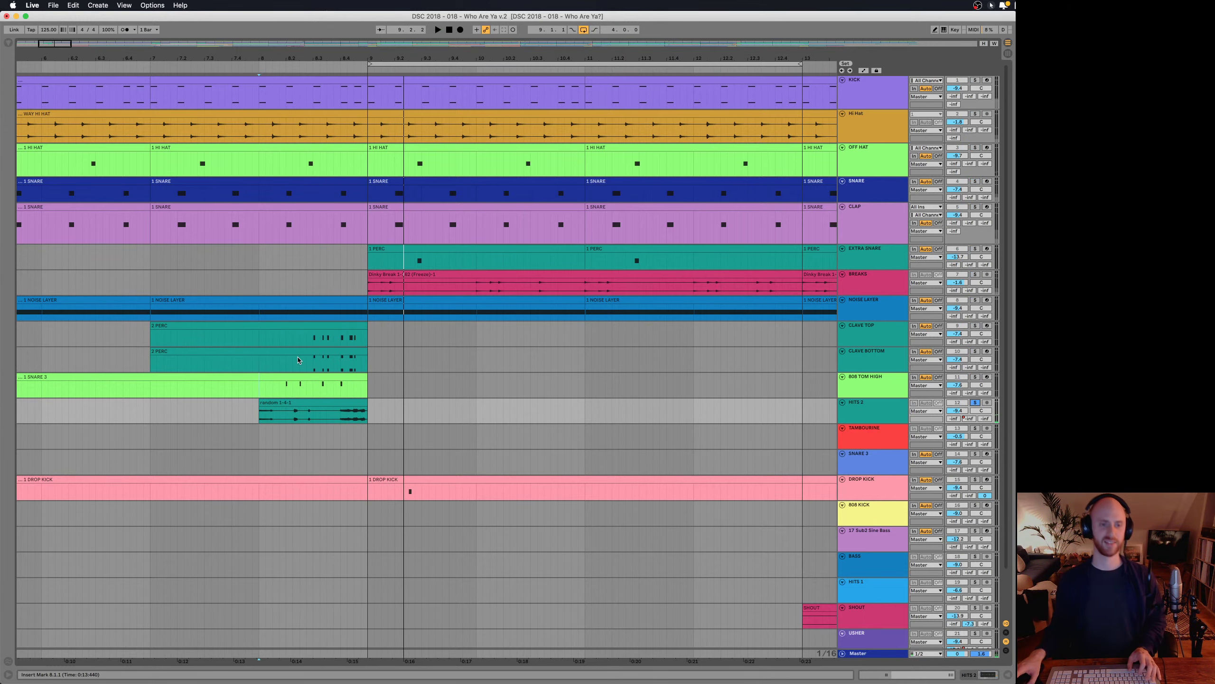
# - Play the soloed HITS 2 track at bar 8 again and its BIG SPIN BACK clip from bar 47
pyautogui.press('-')
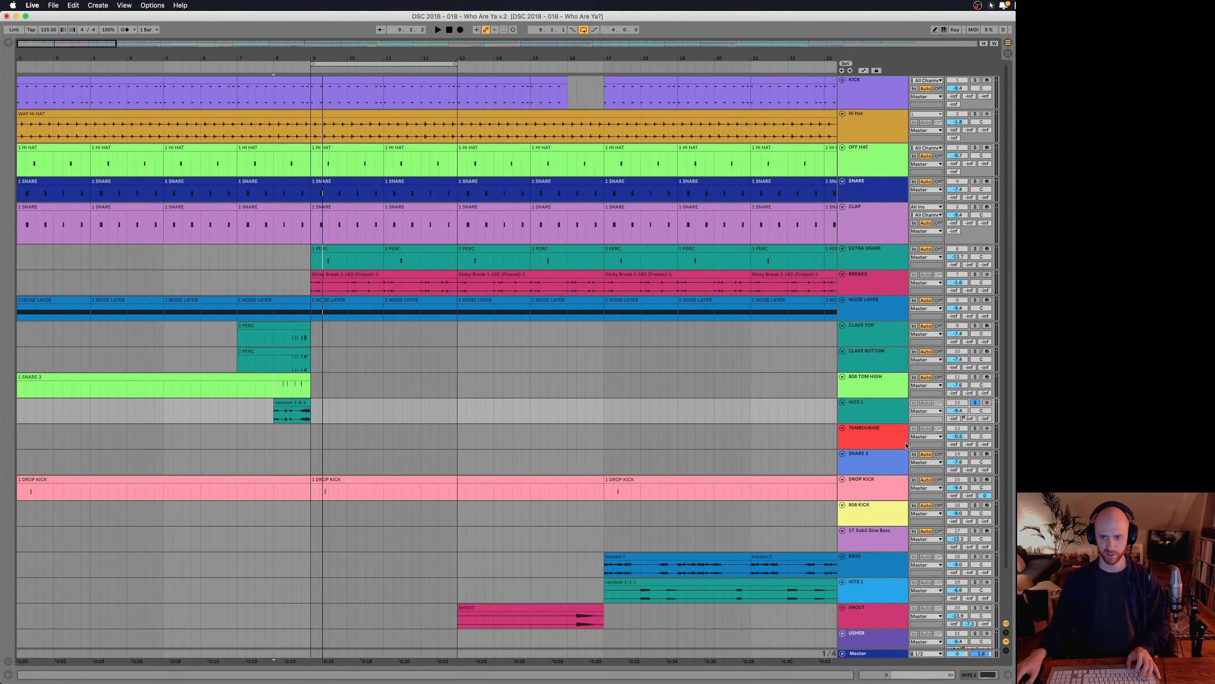
pyautogui.doubleClick(869, 409)
pyautogui.press('super+alt+l')
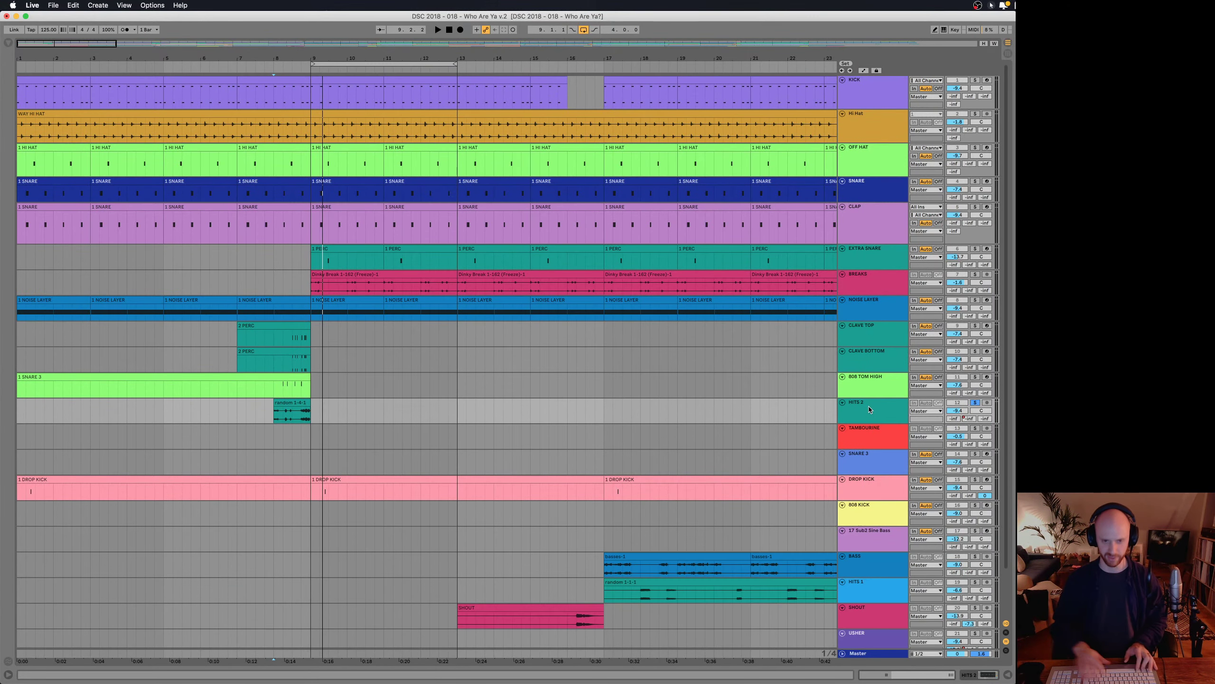
pyautogui.press('-')
pyautogui.press('-')
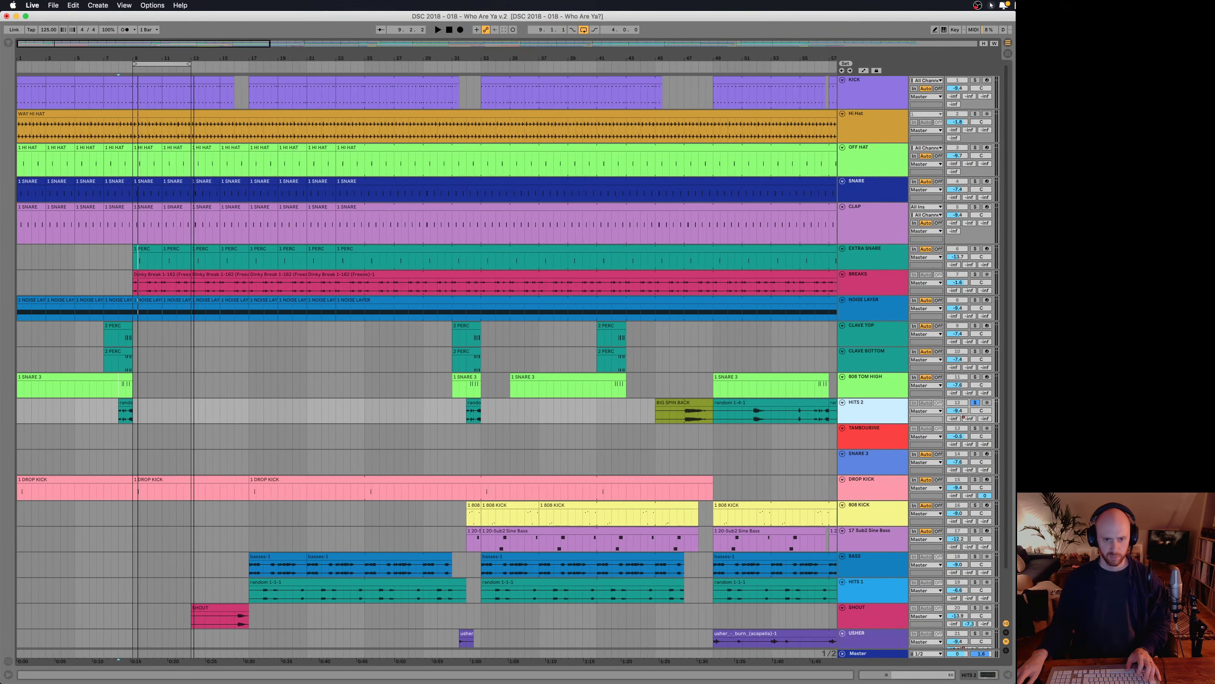
pyautogui.press('-')
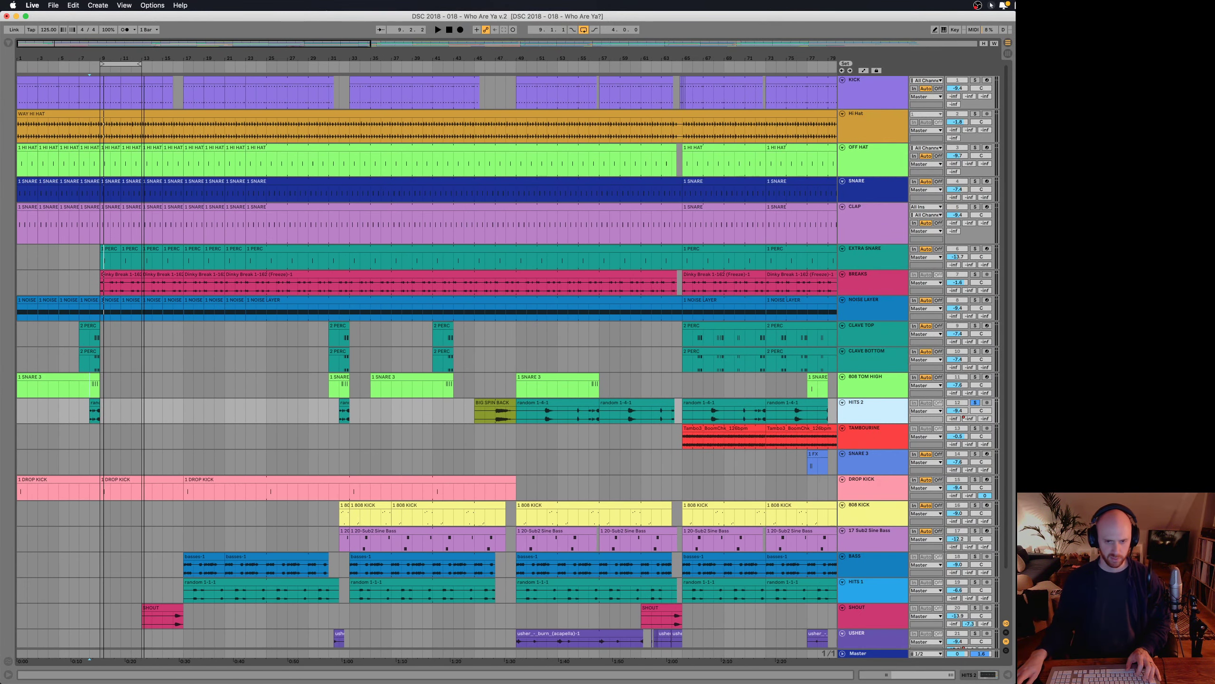
pyautogui.press('space')
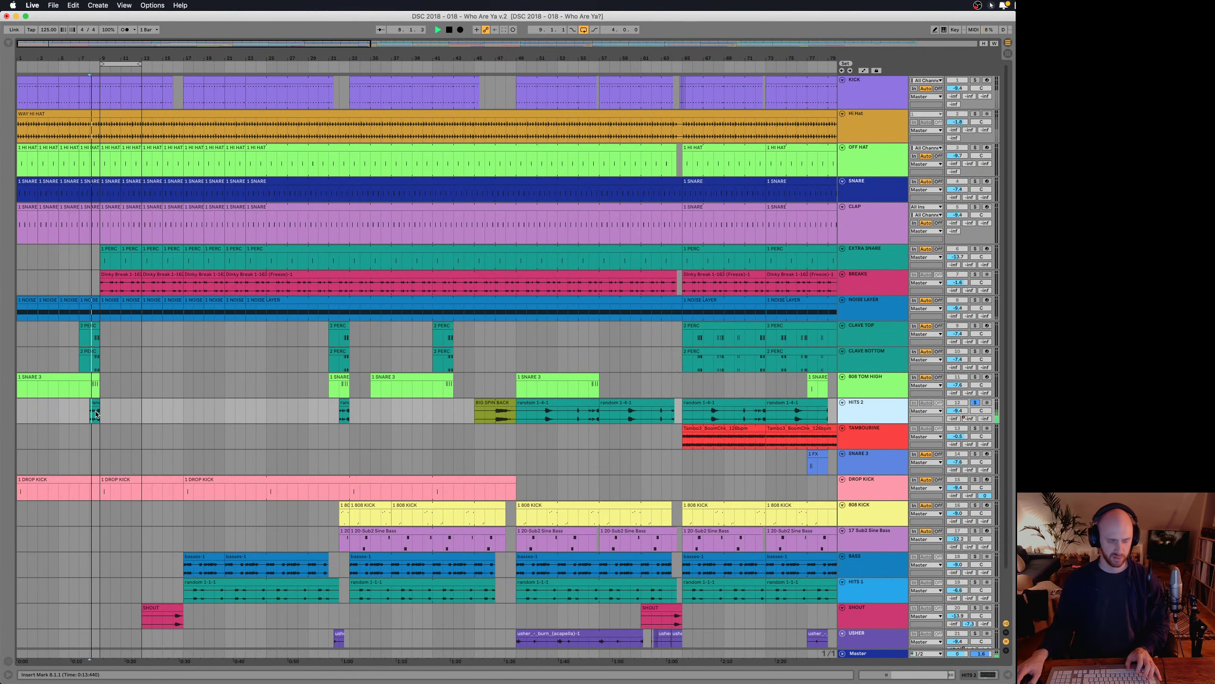
pyautogui.click(496, 419)
pyautogui.press('space')
pyautogui.press('space')
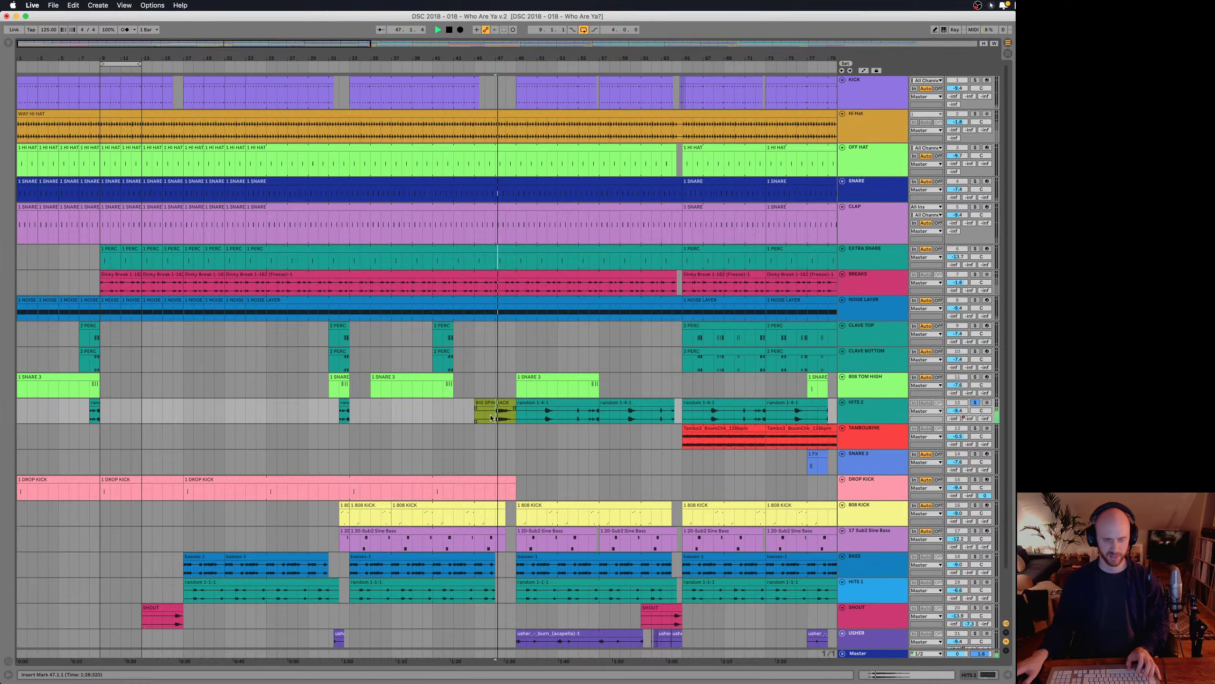
# - Play the soloed HITS 2 track from bar 51 and again from a point further into the same clip
pyautogui.click(548, 419)
pyautogui.press('space')
pyautogui.press('space')
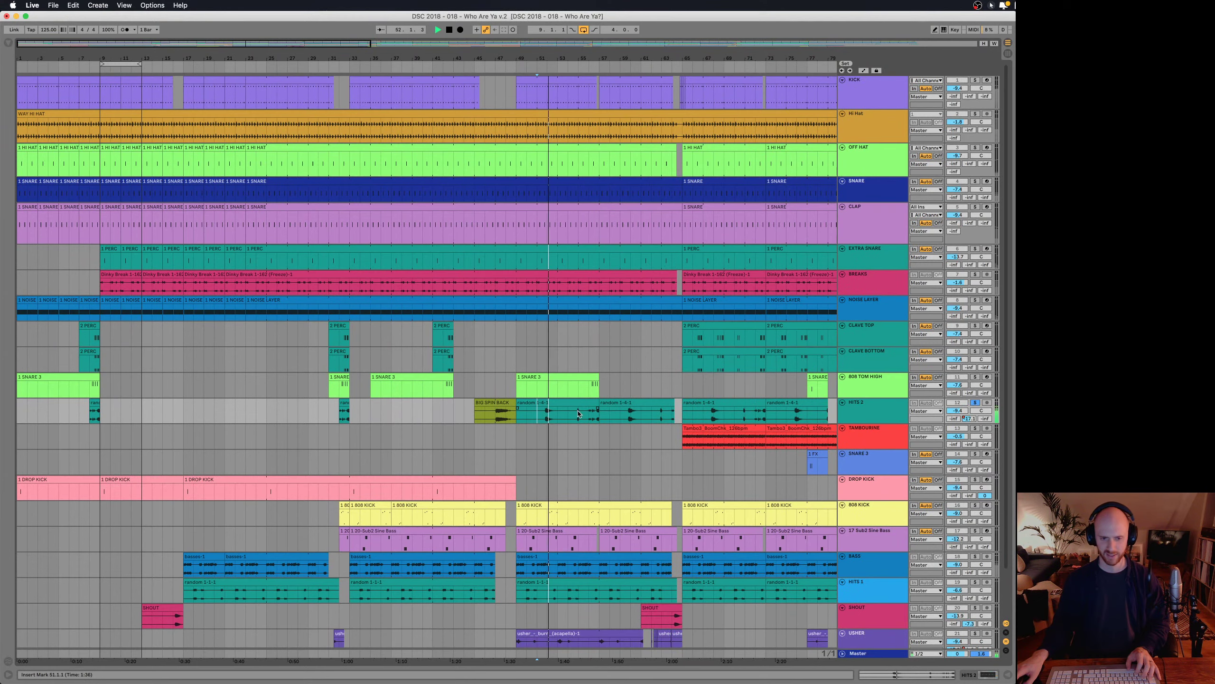
pyautogui.press('space')
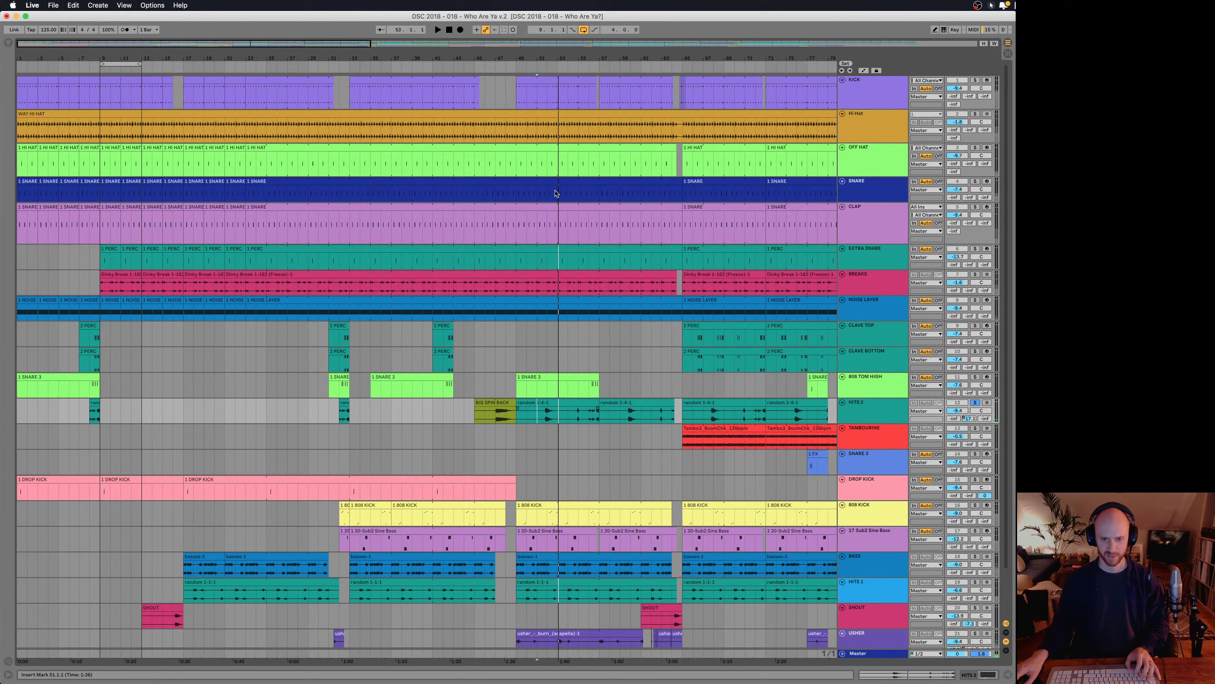
pyautogui.press('+')
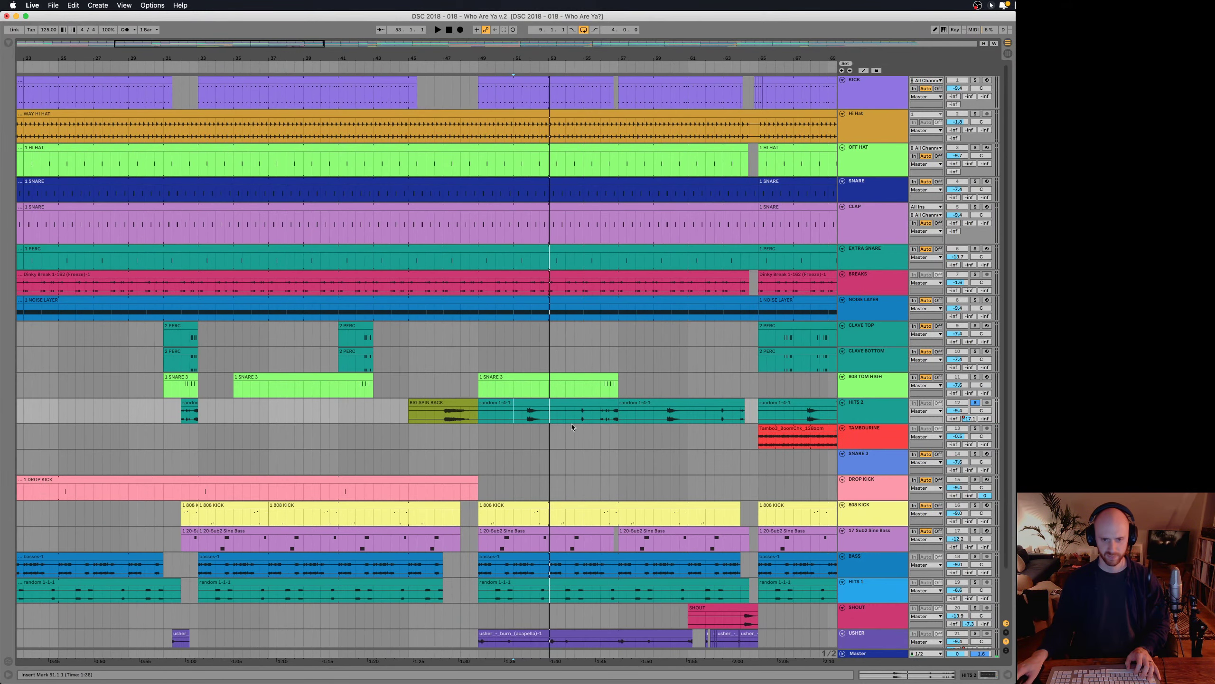
pyautogui.click(575, 420)
pyautogui.press('space')
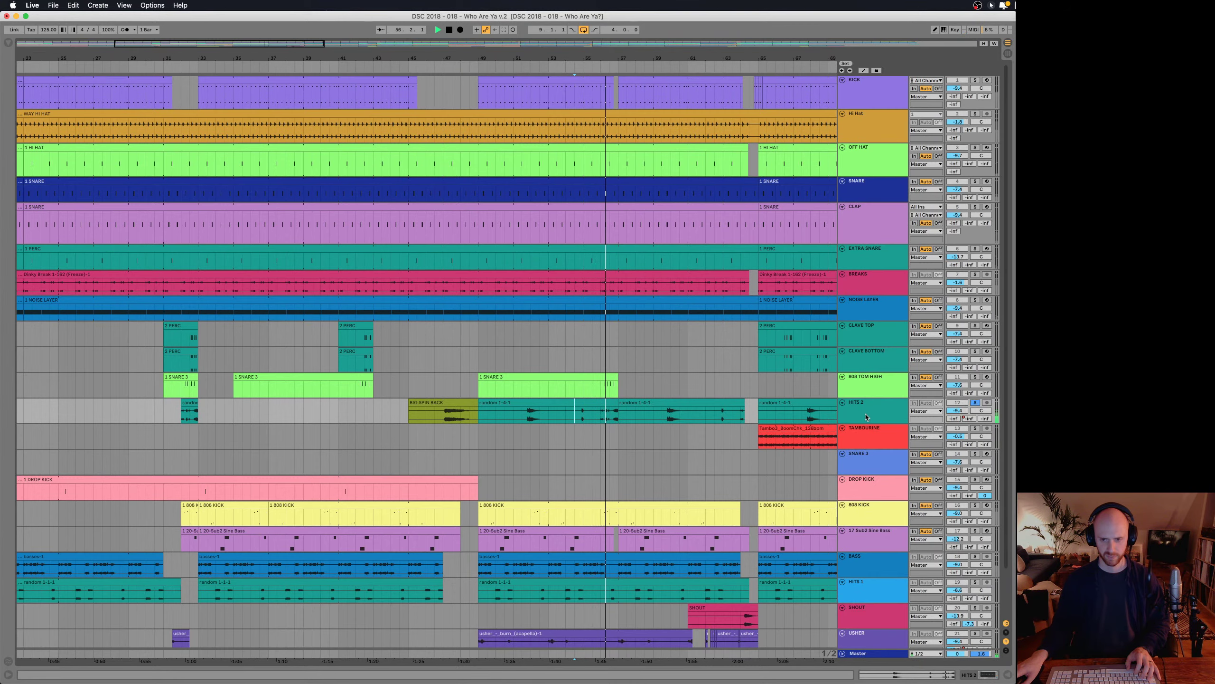
# - Check the effect chain on HITS 2, hide it again, and play the track from bar 51.3
pyautogui.press('super+alt+l')
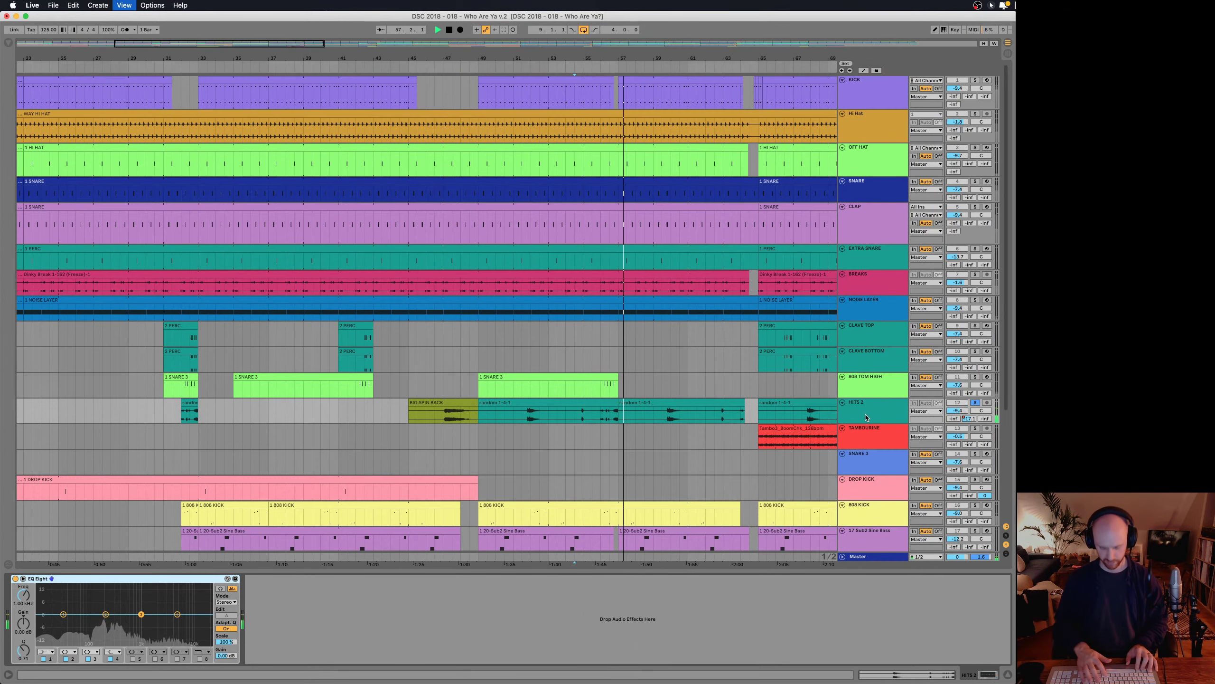
pyautogui.press('super+alt+l')
pyautogui.click(523, 417)
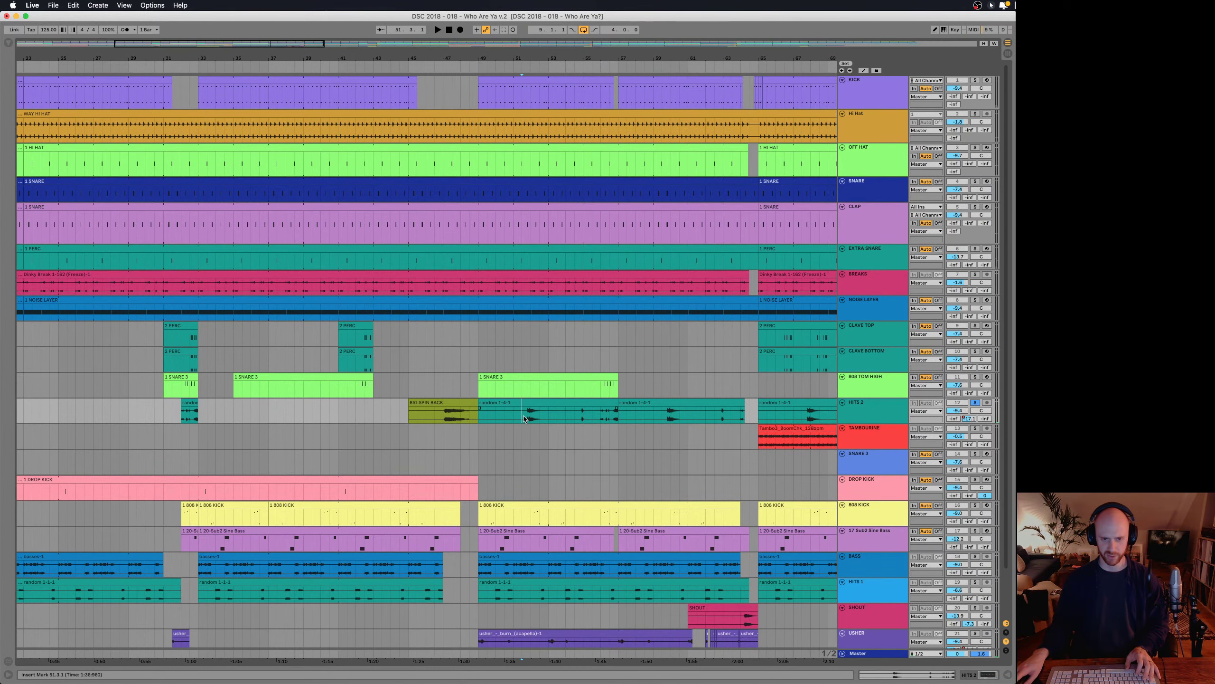
pyautogui.press('space')
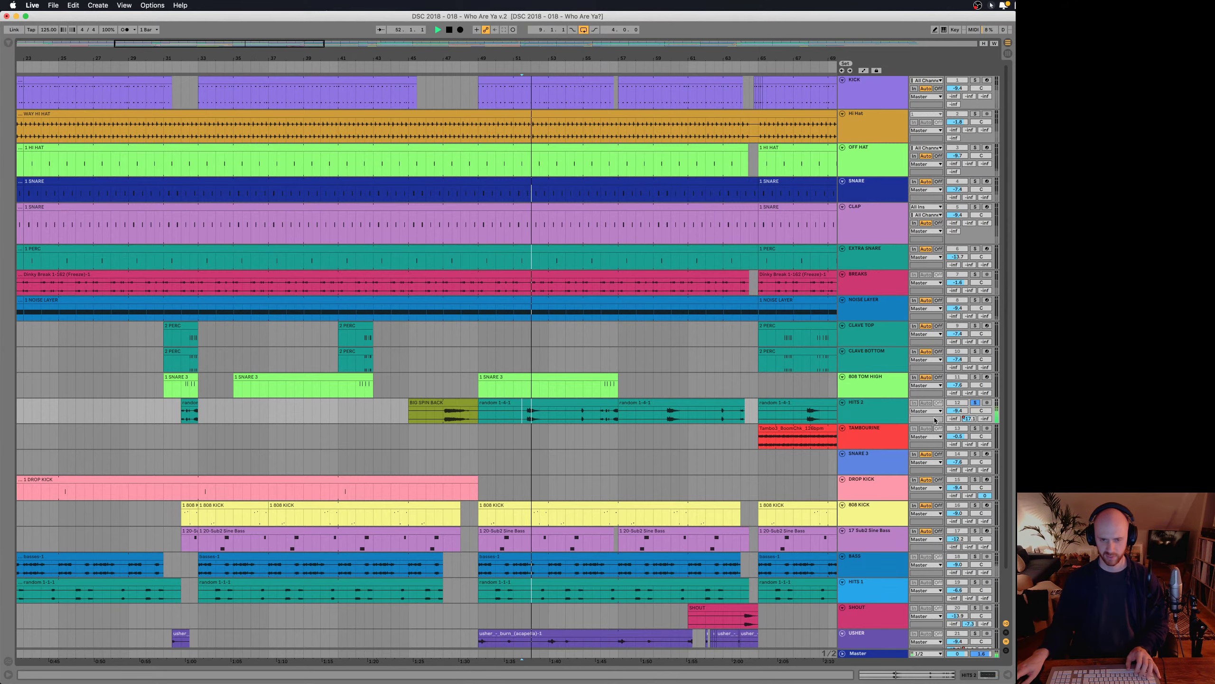
# - Inspect the D-VALHALLA send automation on HITS 2 in a taller track lane, and leave automation mode
pyautogui.press('a')
pyautogui.click(971, 419)
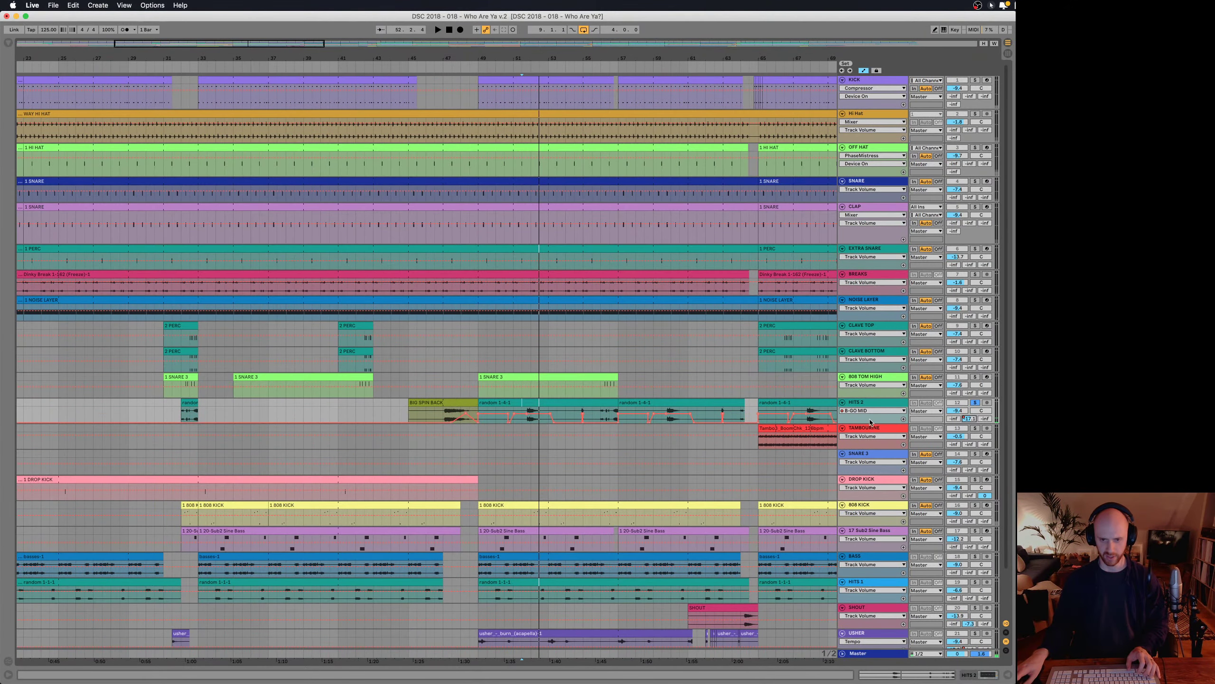
pyautogui.moveTo(863, 422); pyautogui.dragTo(862, 438)
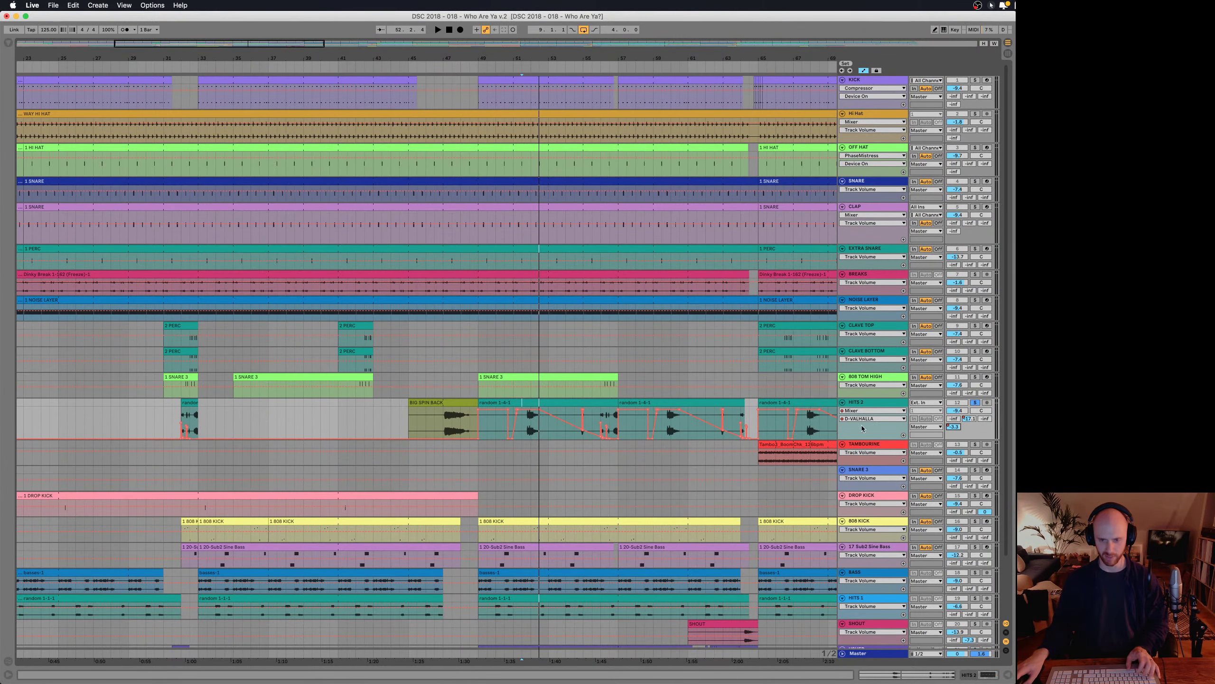
pyautogui.press('a')
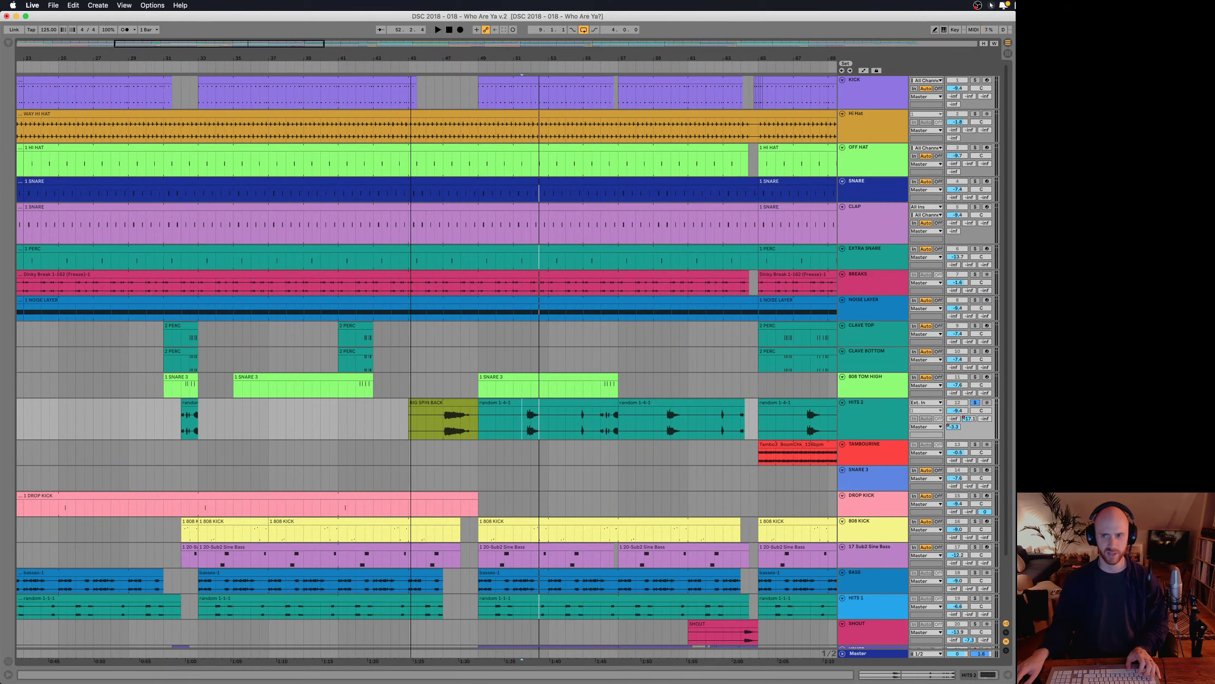
# - Set the arrangement loop to the HITS 2 clip in bar 8
pyautogui.moveTo(402, 48); pyautogui.dragTo(270, 58)
pyautogui.moveTo(19, 61); pyautogui.dragTo(57, 317)
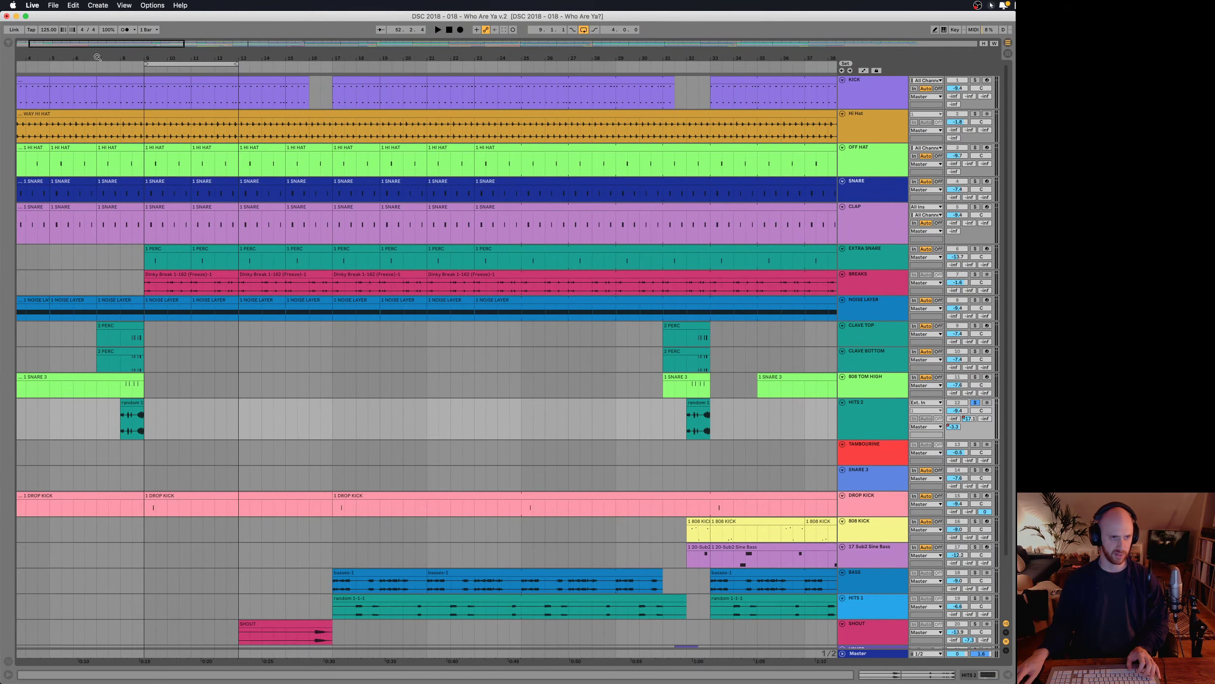
pyautogui.moveTo(97, 57); pyautogui.dragTo(97, 173)
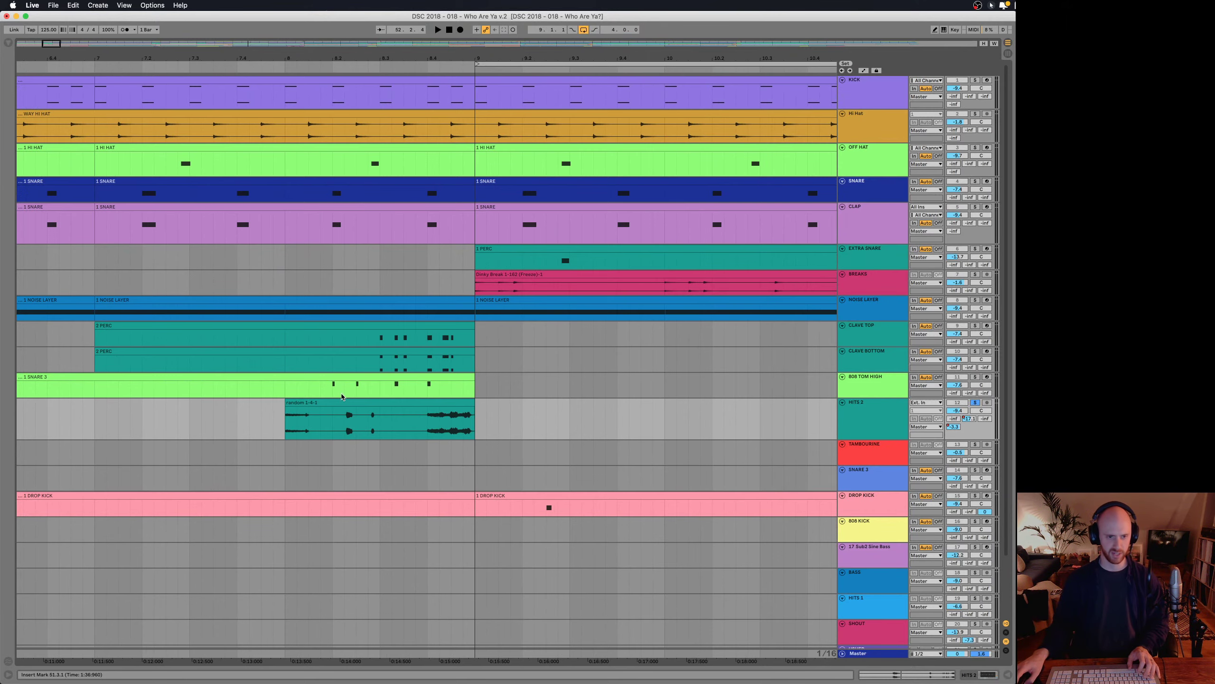
pyautogui.moveTo(334, 55); pyautogui.dragTo(334, 19)
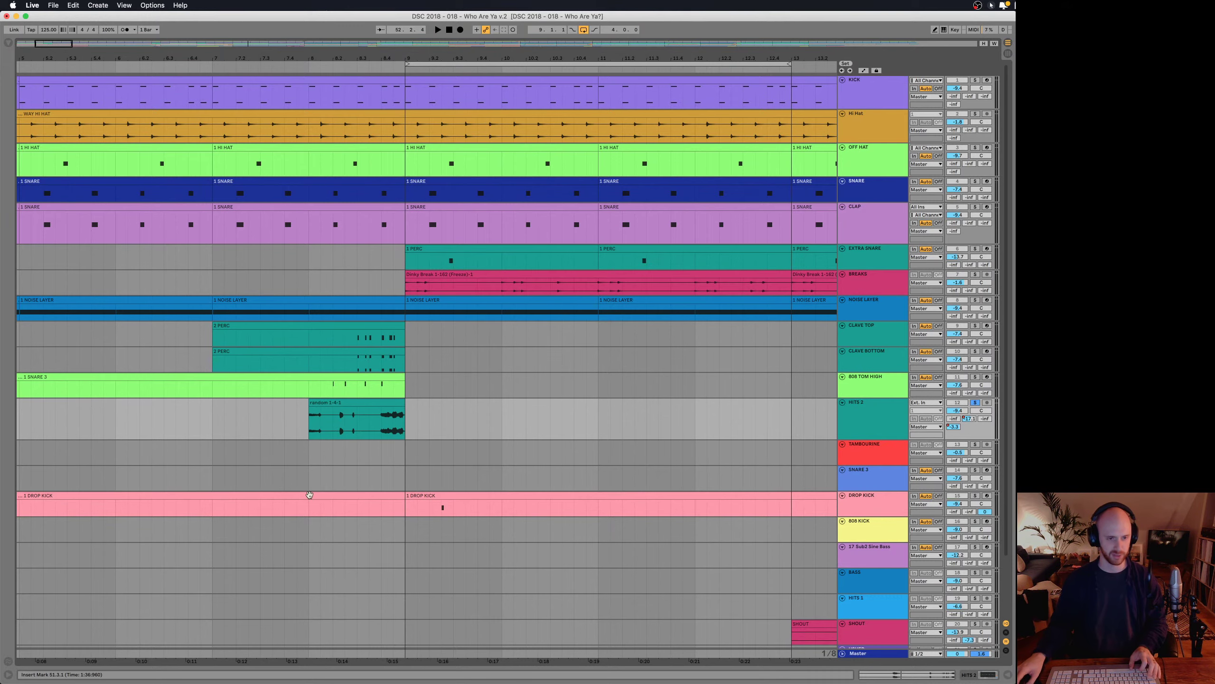
pyautogui.moveTo(305, 438); pyautogui.dragTo(406, 434)
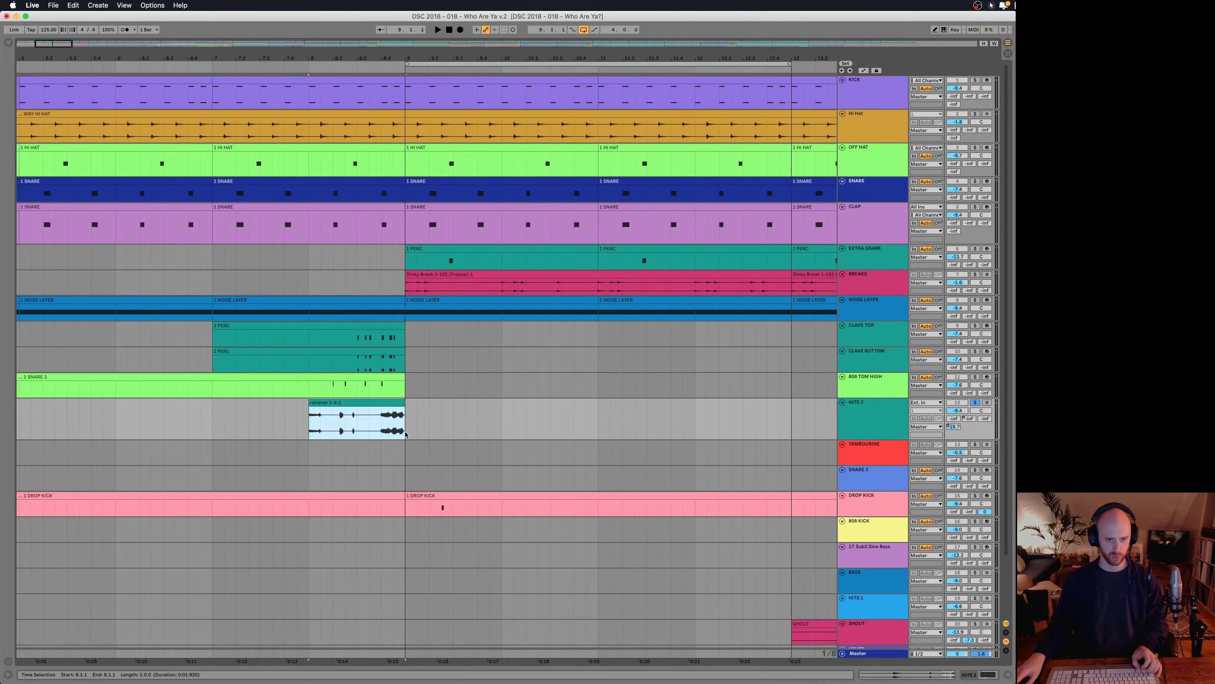
pyautogui.press('super+l')
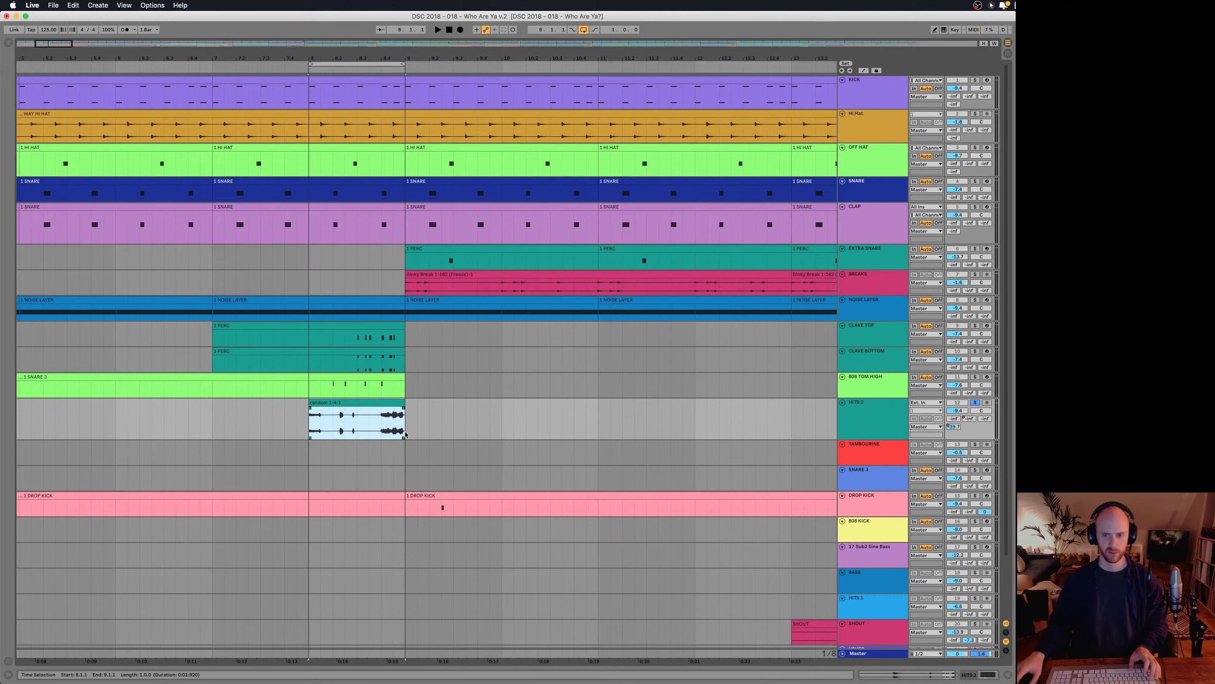
# - Remove the solo from HITS 2 and play the looped bar 8 with the full arrangement
pyautogui.click(977, 404)
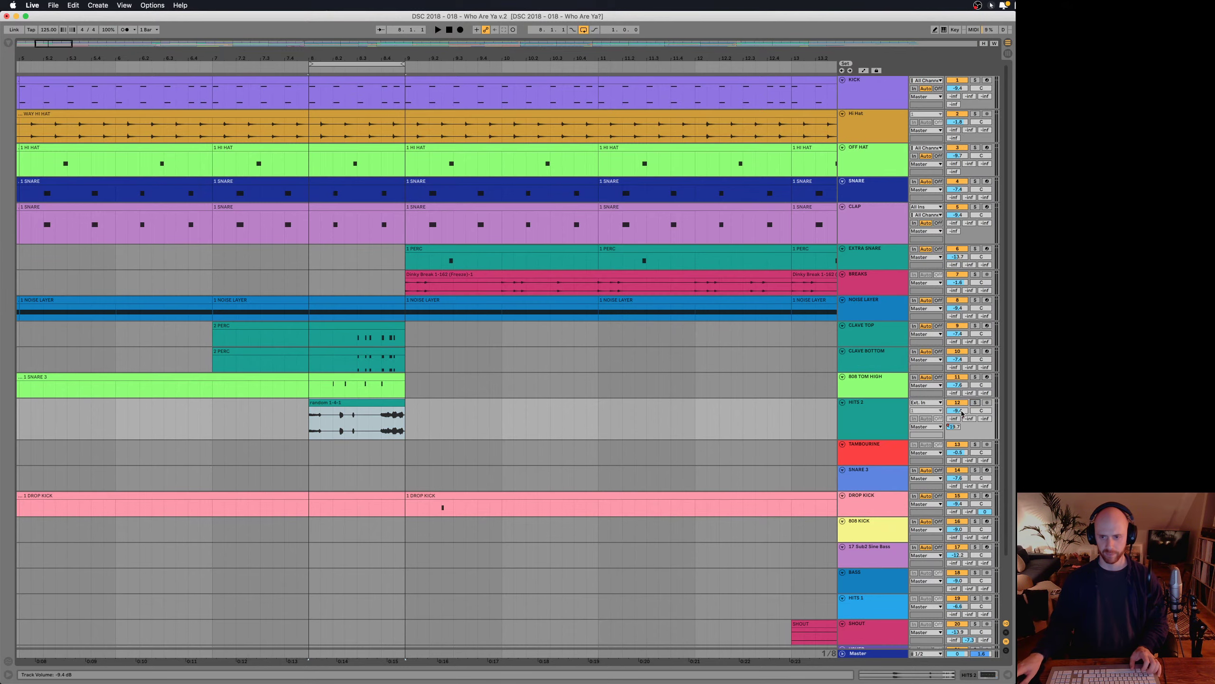
pyautogui.scroll(-3, 393, 436)
pyautogui.scroll(3, 393, 435)
pyautogui.press('space')
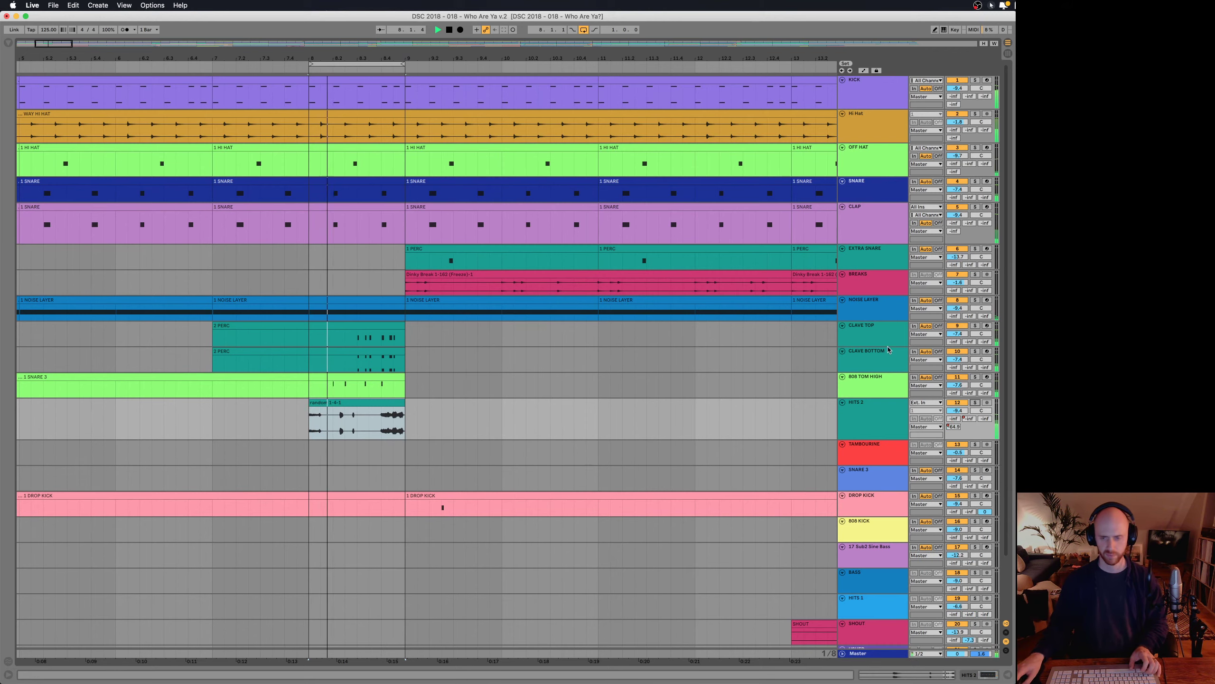
pyautogui.press('space')
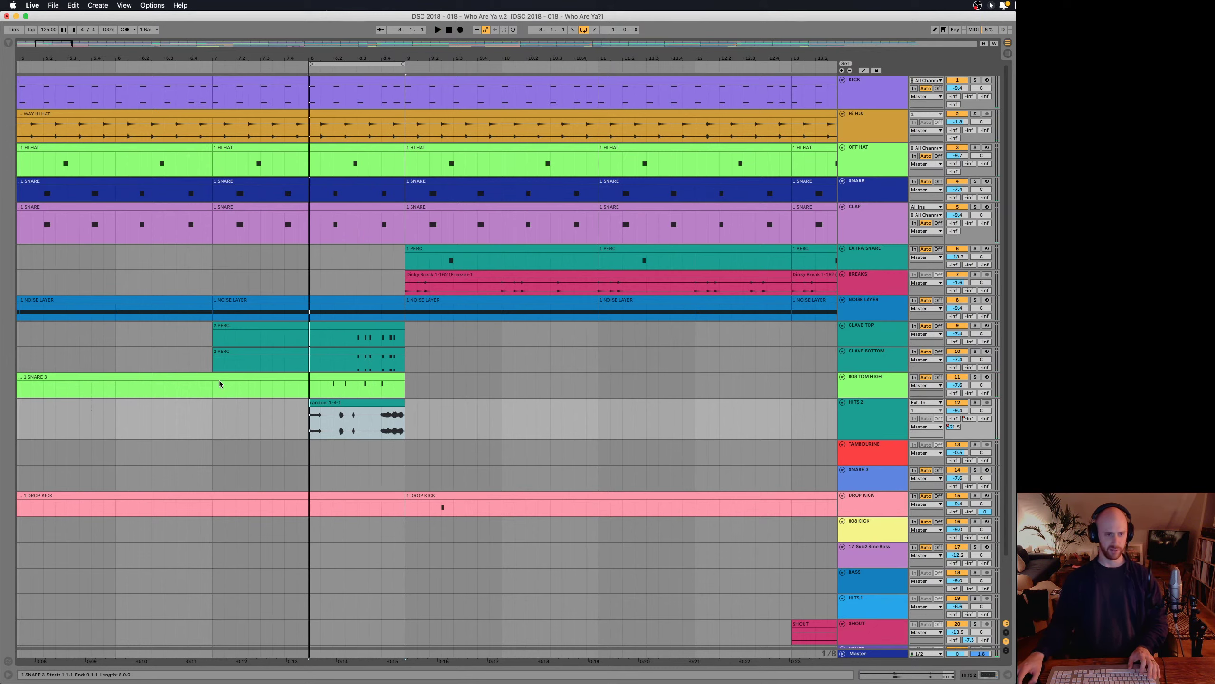
# - Switch off looping and play the full arrangement from bar 7 through the fill
pyautogui.click(211, 419)
pyautogui.click(585, 30)
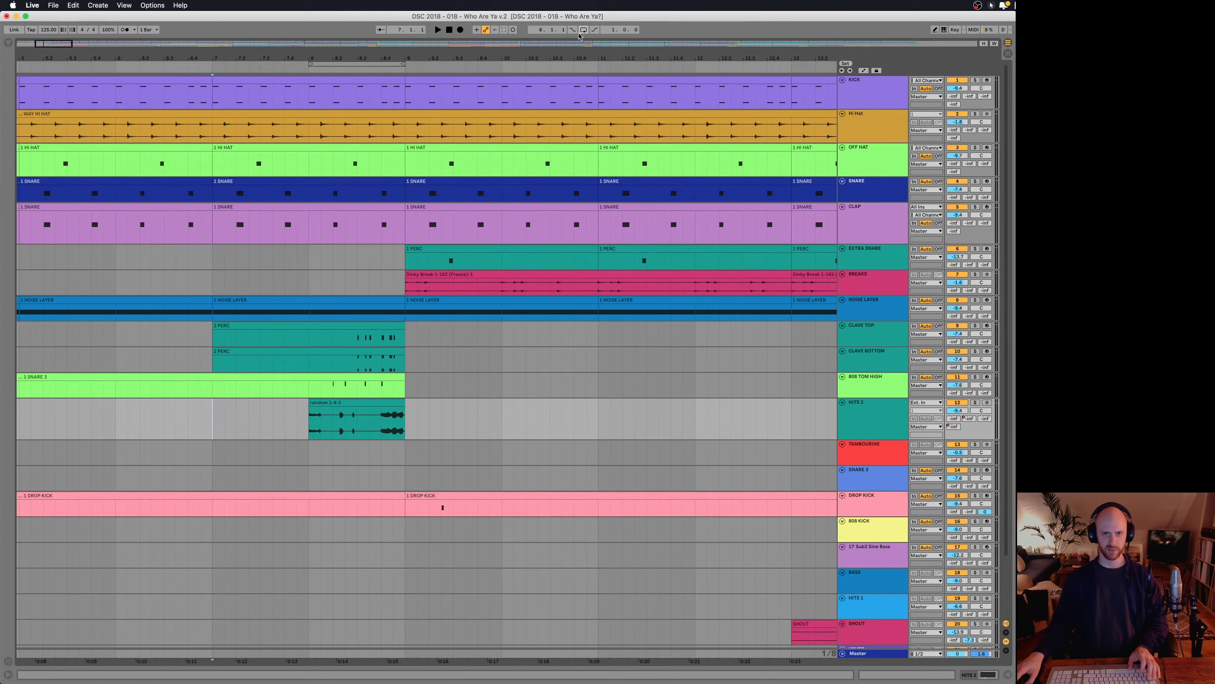
pyautogui.moveTo(414, 59); pyautogui.dragTo(414, 45)
pyautogui.press('space')
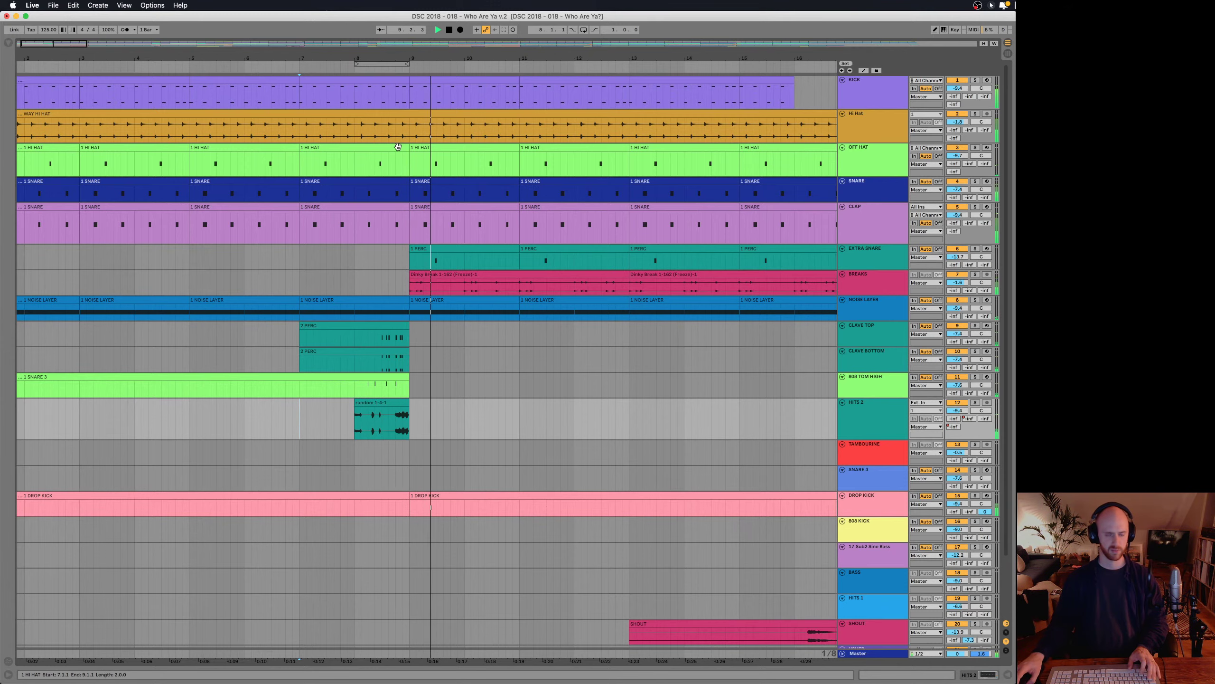
pyautogui.press('space')
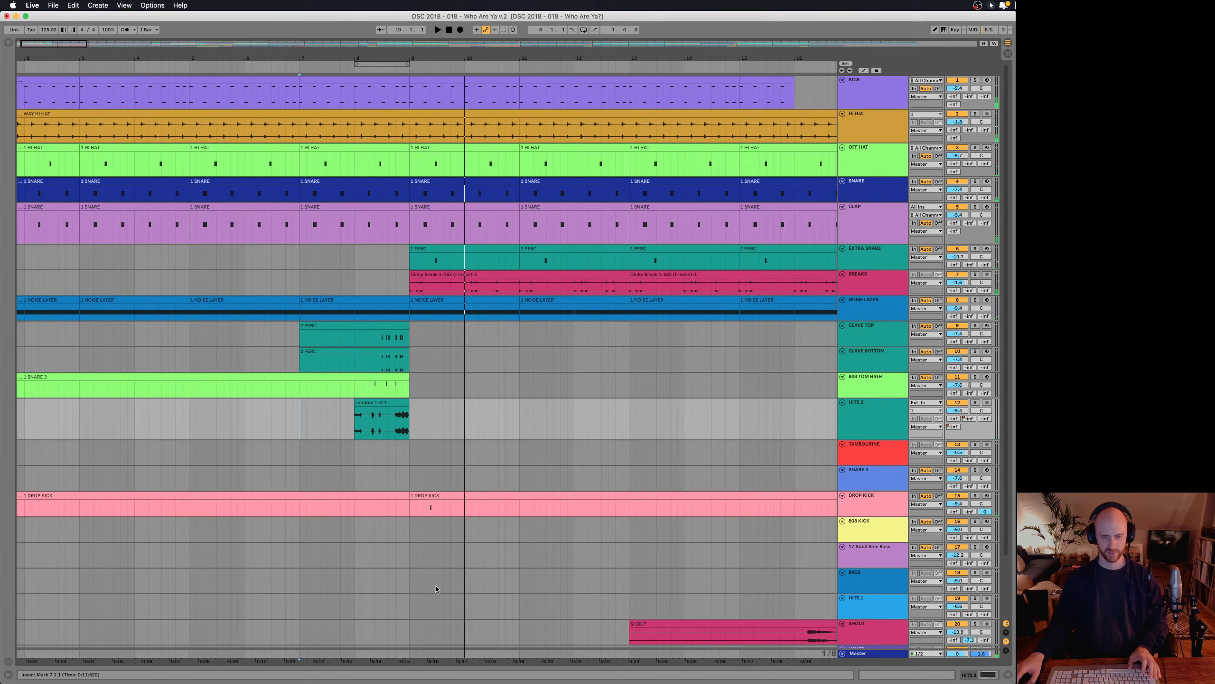
# - Set the play position to bar 9 on the DROP KICK track and show its Droop Kick device chain
pyautogui.click(410, 508)
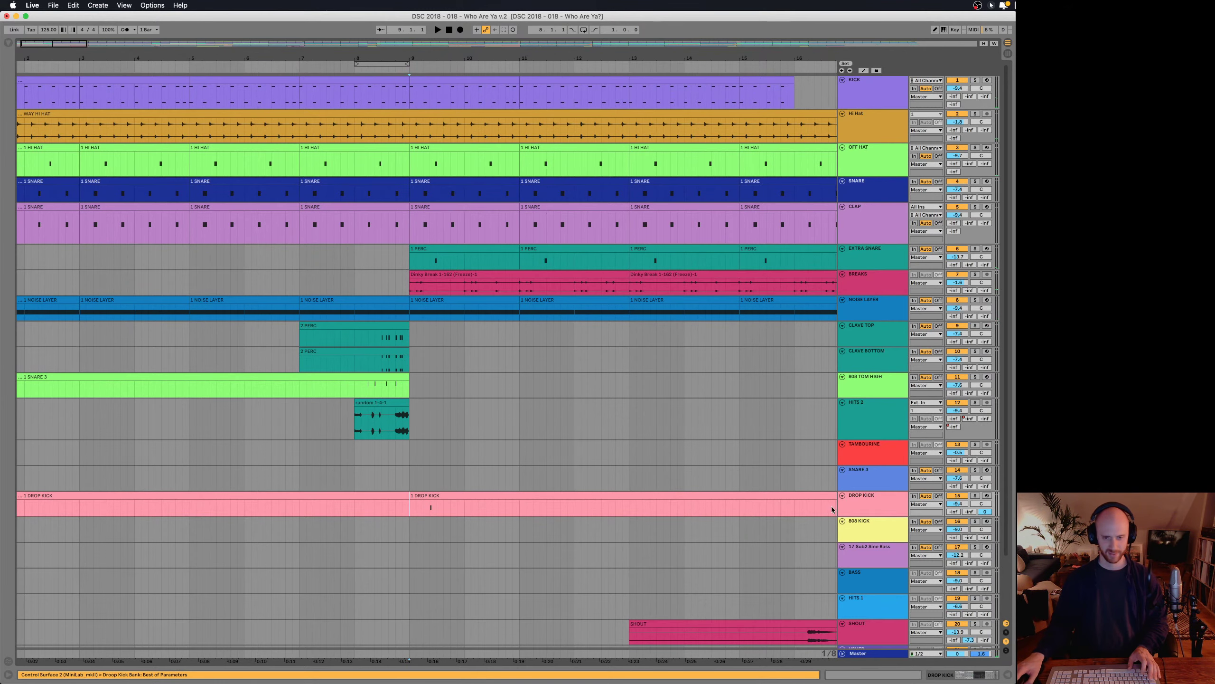
pyautogui.doubleClick(884, 503)
pyautogui.scroll(-1, 405, 491)
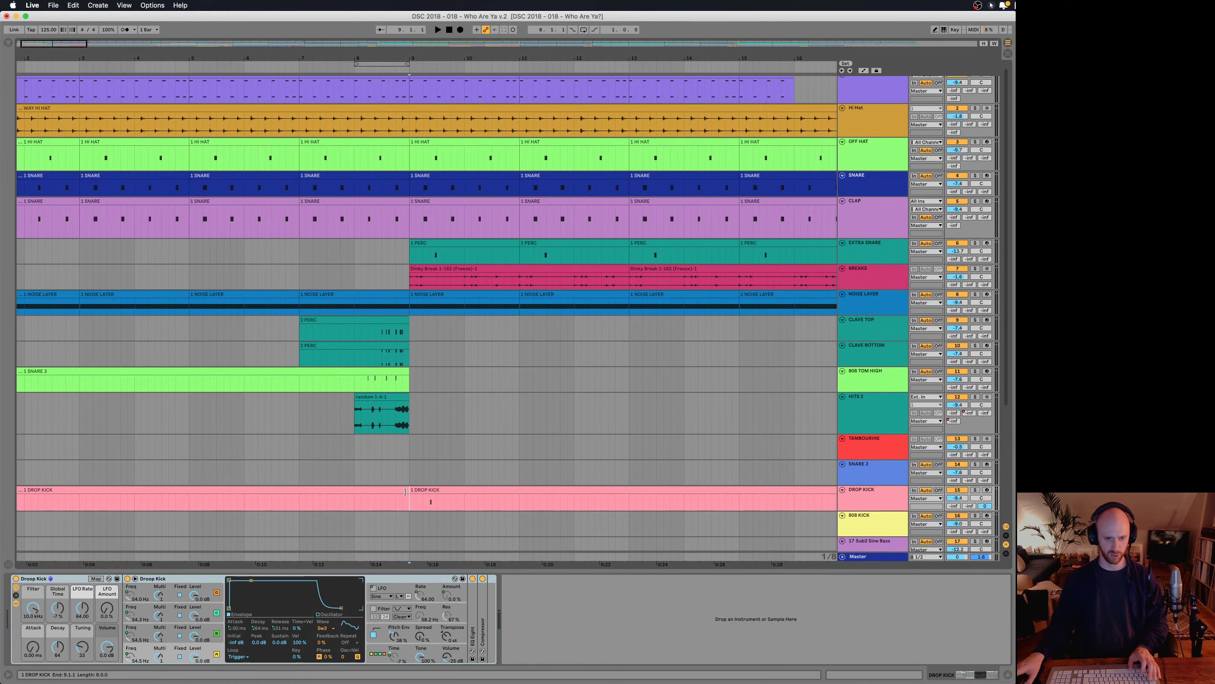
# - Solo the DROP KICK track, play it from bar 9 and make its lane slightly taller
pyautogui.click(976, 490)
pyautogui.press('space')
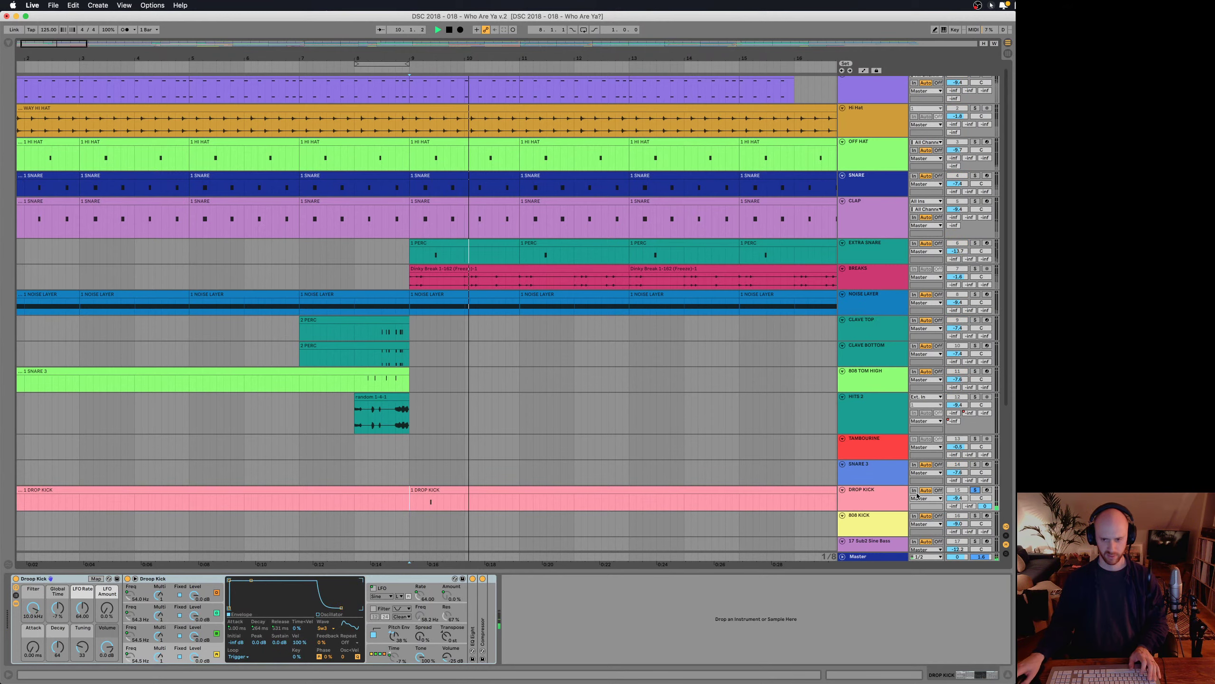
pyautogui.moveTo(879, 512); pyautogui.dragTo(878, 520)
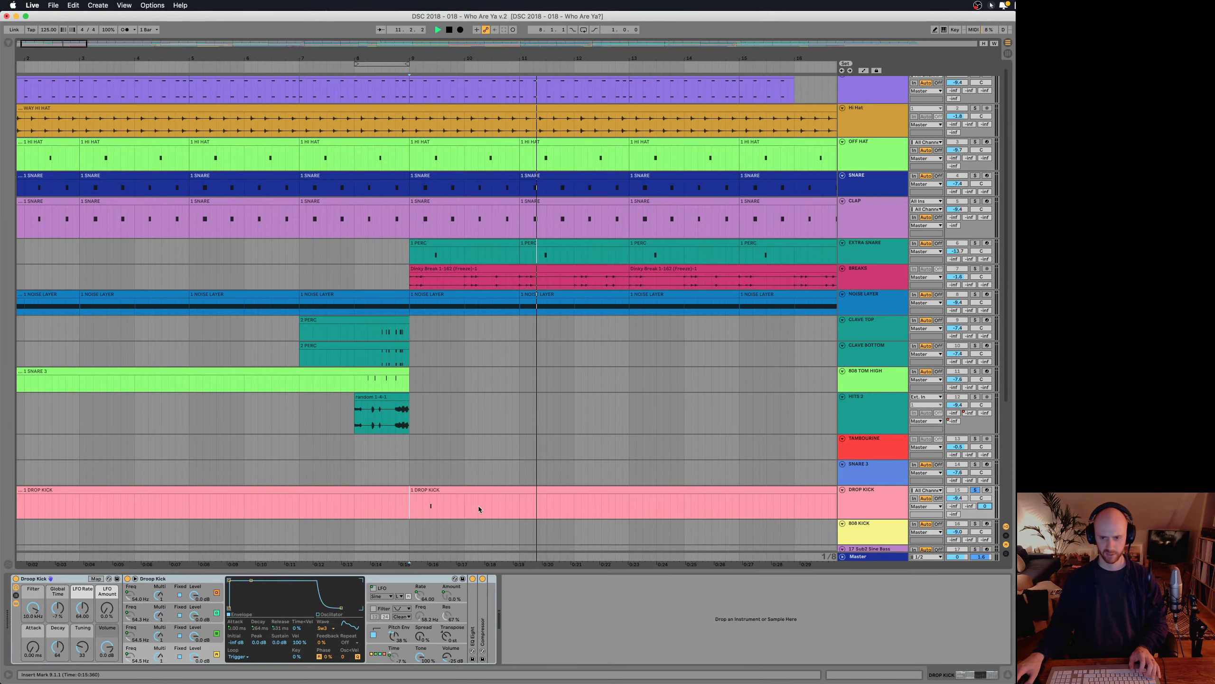
pyautogui.press('space')
pyautogui.press('space')
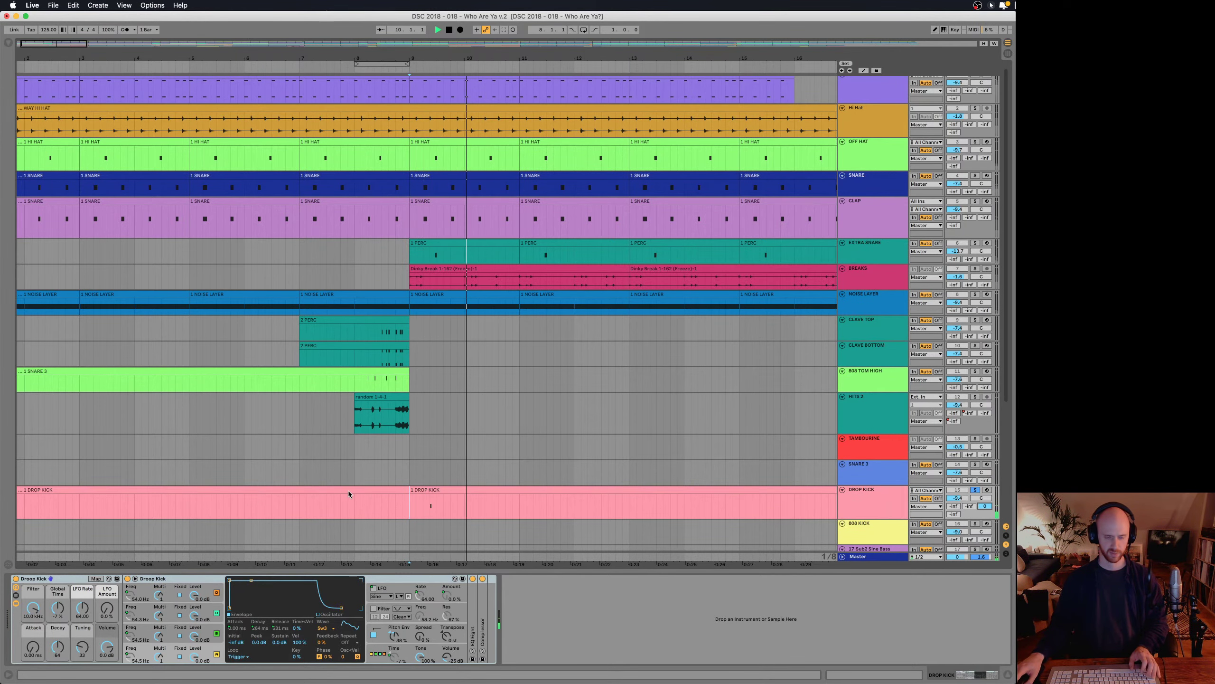
# - Audition the note in the bar 9 DROP KICK clip two octaves lower and return it to A#5
pyautogui.doubleClick(433, 493)
pyautogui.press('space')
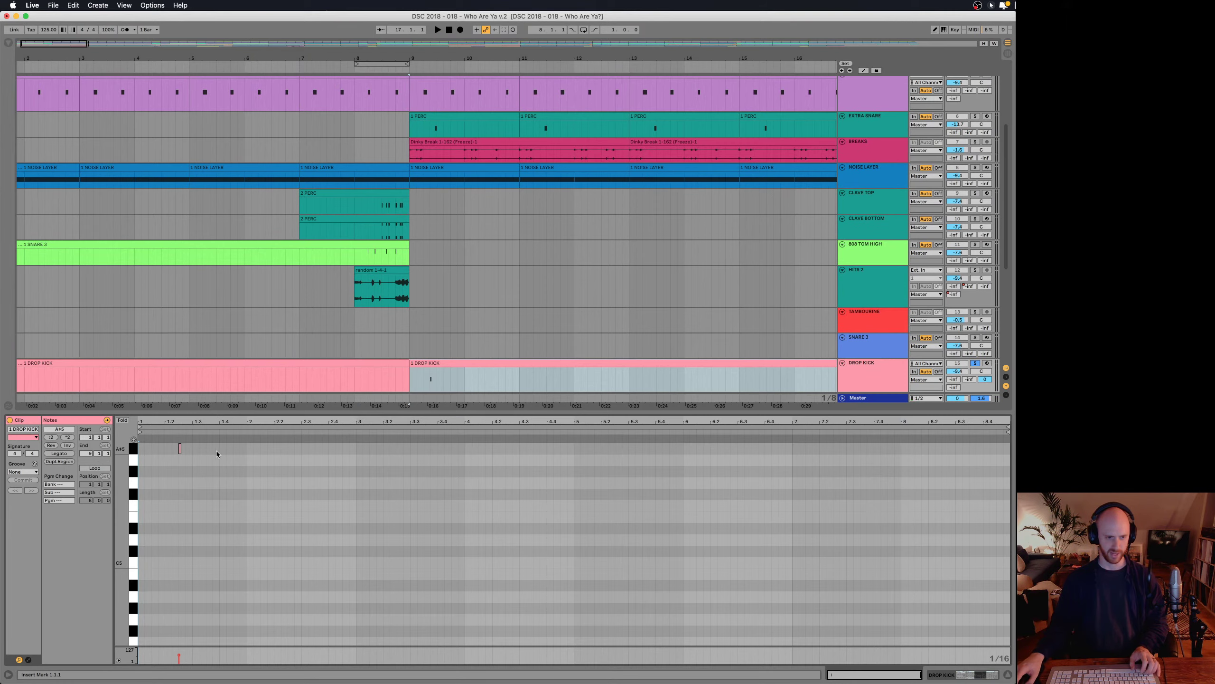
pyautogui.click(179, 449)
pyautogui.hotkey('shift', 'Down')
pyautogui.hotkey('shift', 'Down')
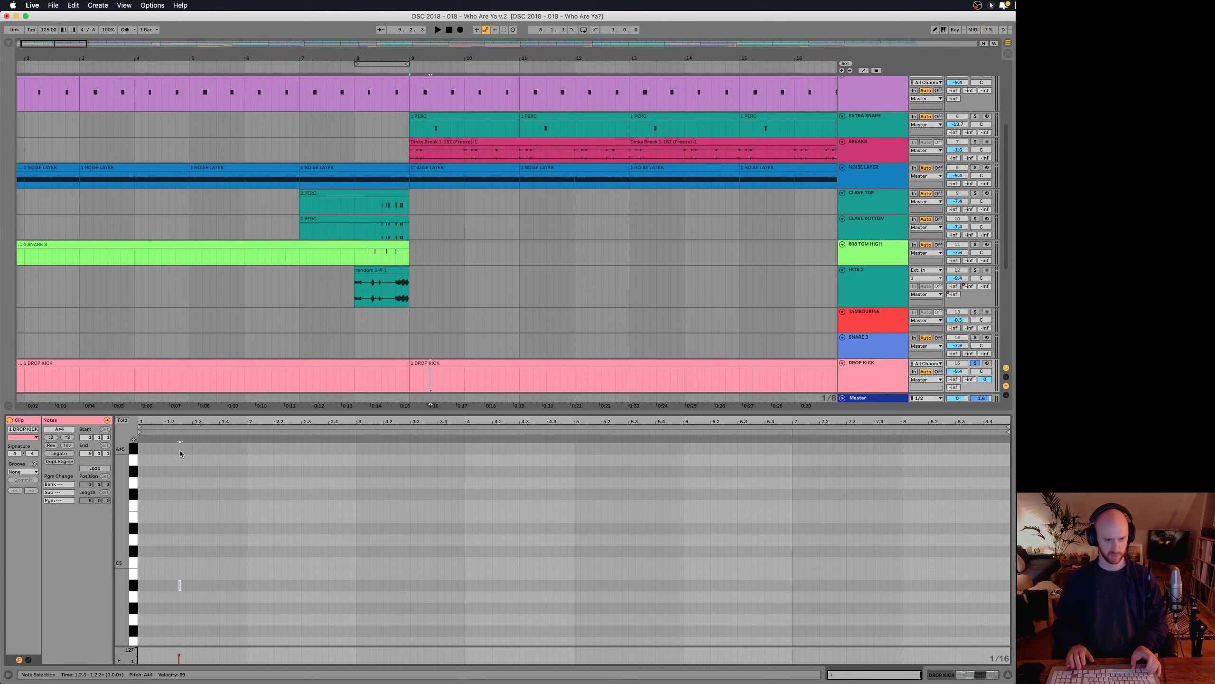
pyautogui.press('space')
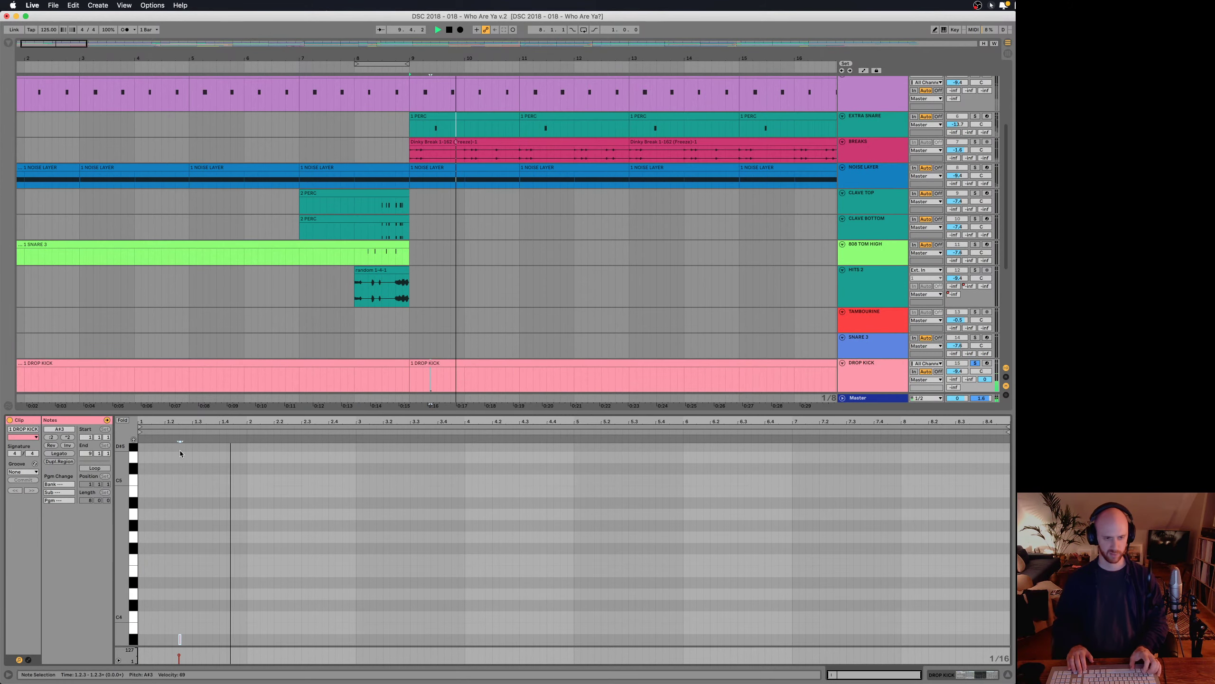
pyautogui.press('space')
pyautogui.hotkey('shift', 'Up')
pyautogui.hotkey('shift', 'Up')
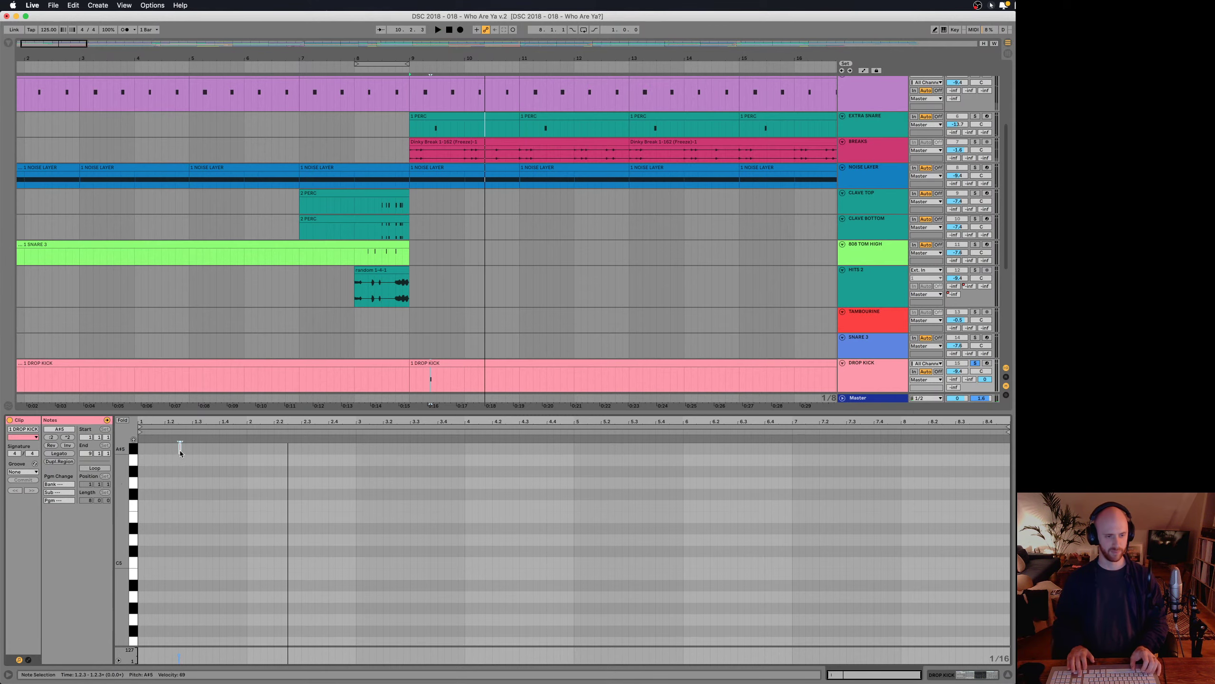
# - Hide the clip view and play the soloed DROP KICK from its note in bar 9
pyautogui.press('super+alt+l')
pyautogui.press('space')
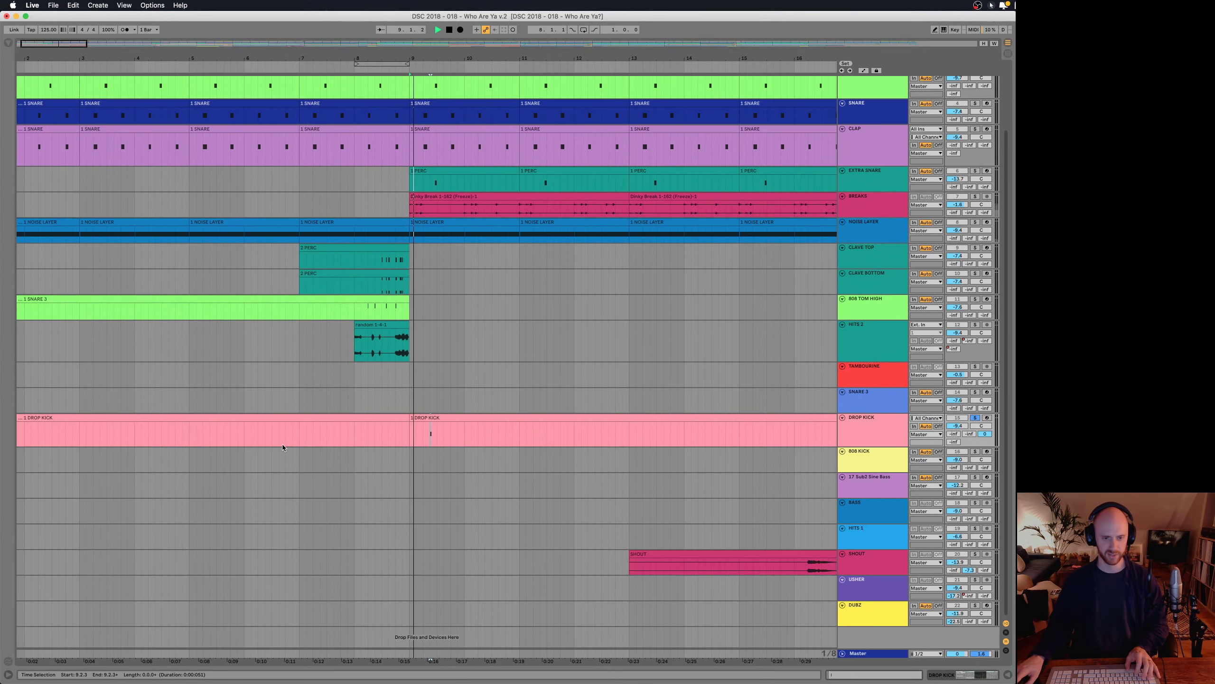
pyautogui.press('space')
# - Show the DROP KICK track's devices and examine each oscillator's envelope, fixed frequency and level in the synth
pyautogui.click(857, 429)
pyautogui.press('super+alt+l')
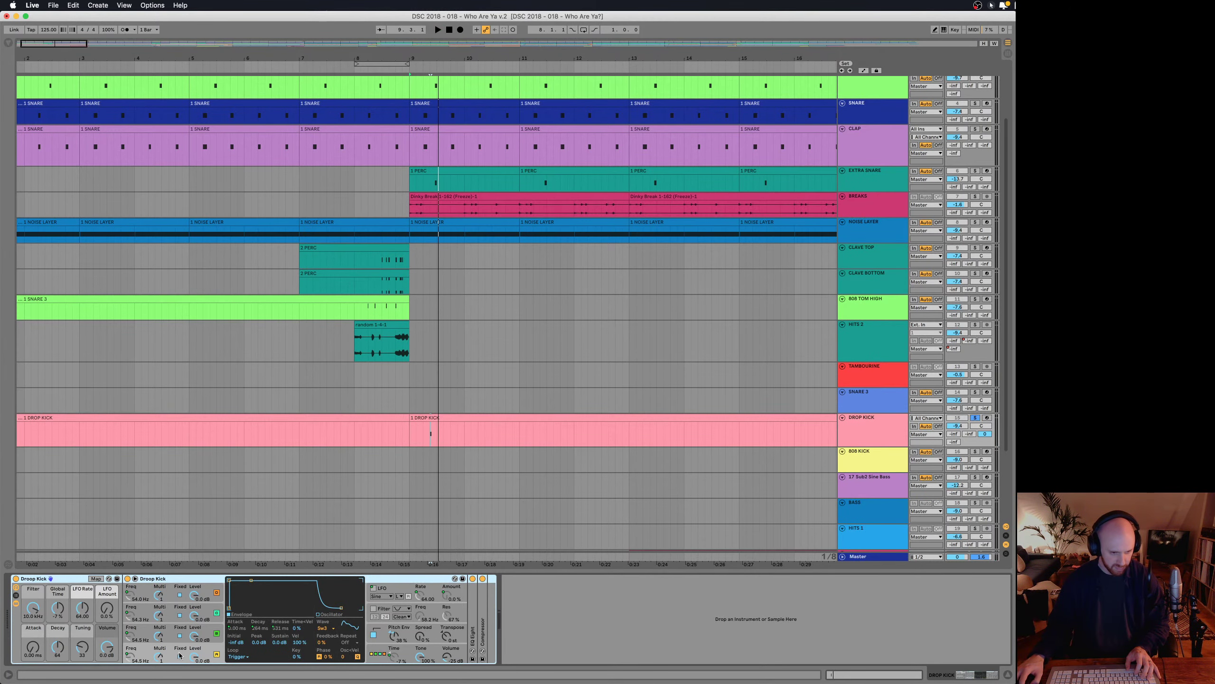
pyautogui.click(174, 631)
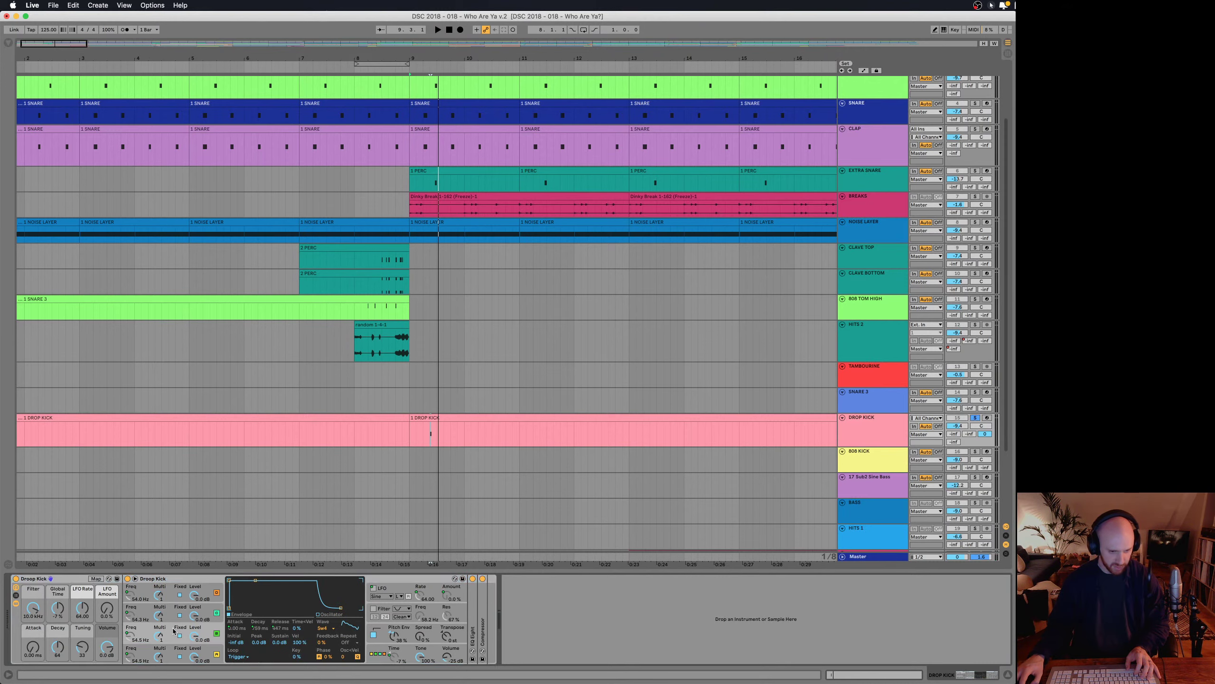
pyautogui.click(178, 611)
pyautogui.click(177, 592)
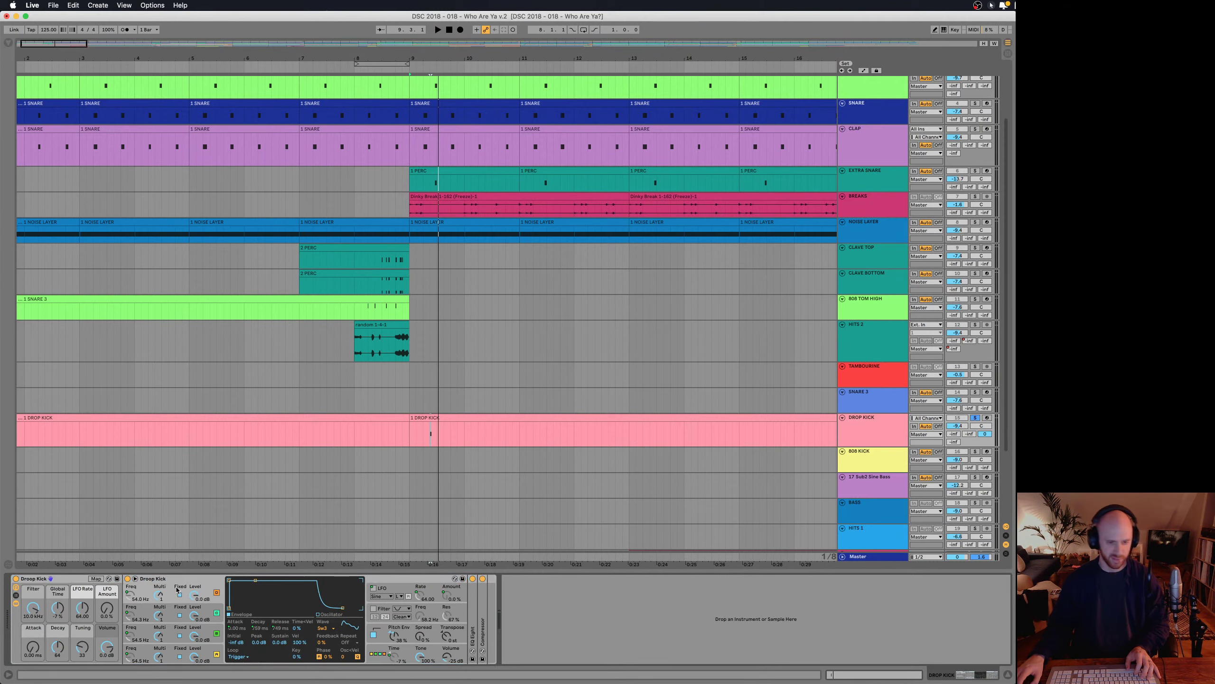
pyautogui.click(169, 610)
pyautogui.click(170, 631)
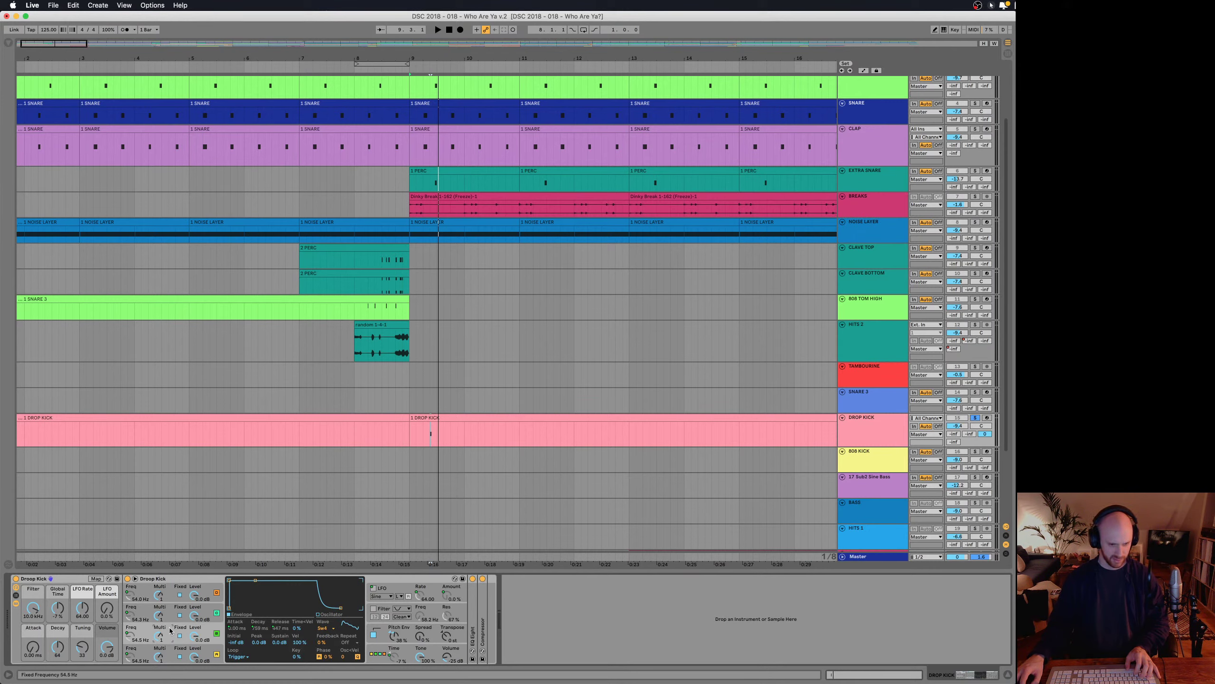
pyautogui.click(175, 651)
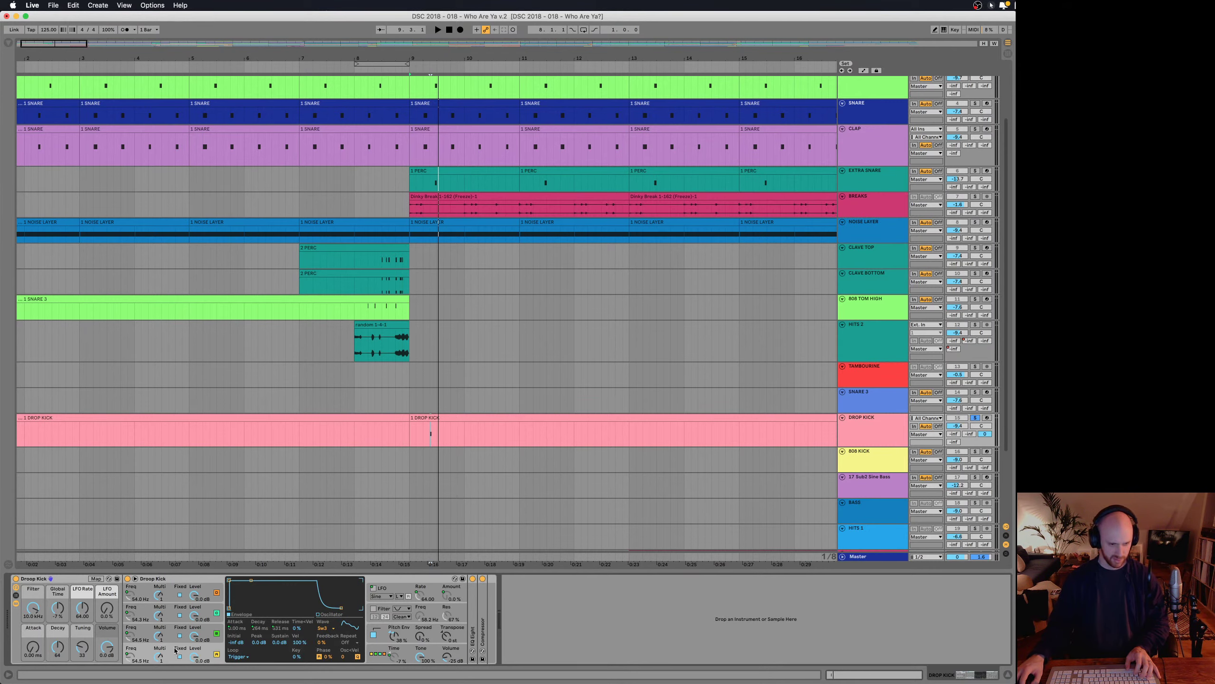
pyautogui.click(354, 628)
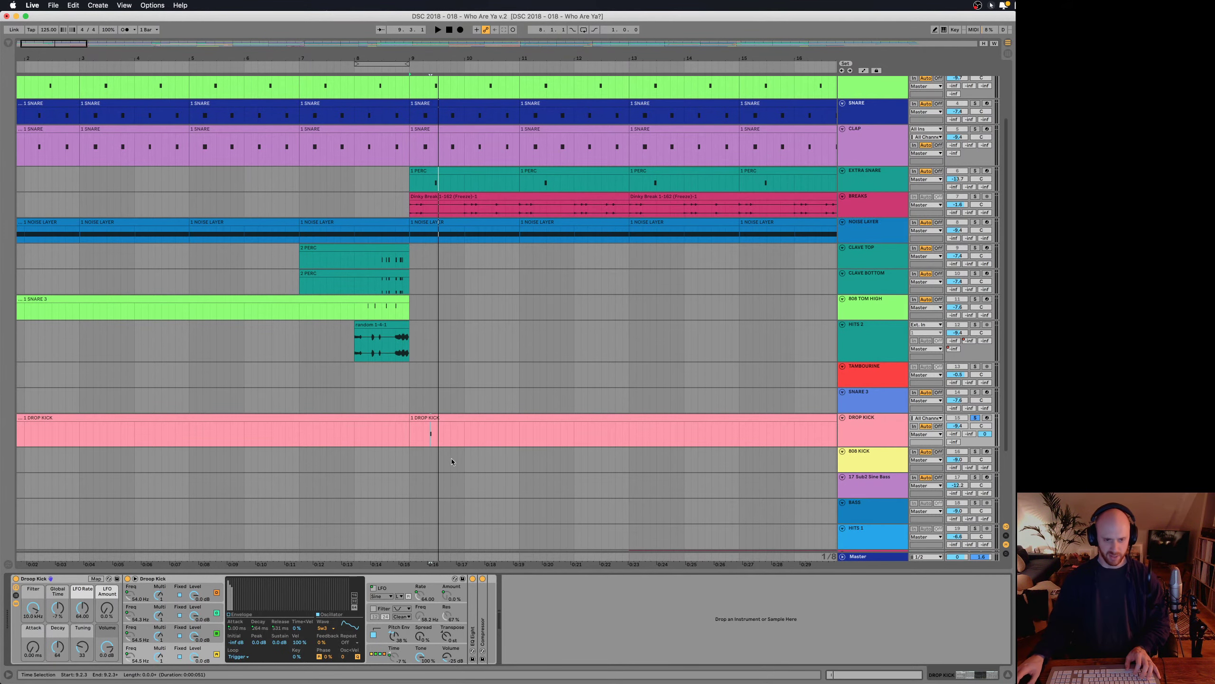
pyautogui.press('super+alt+l')
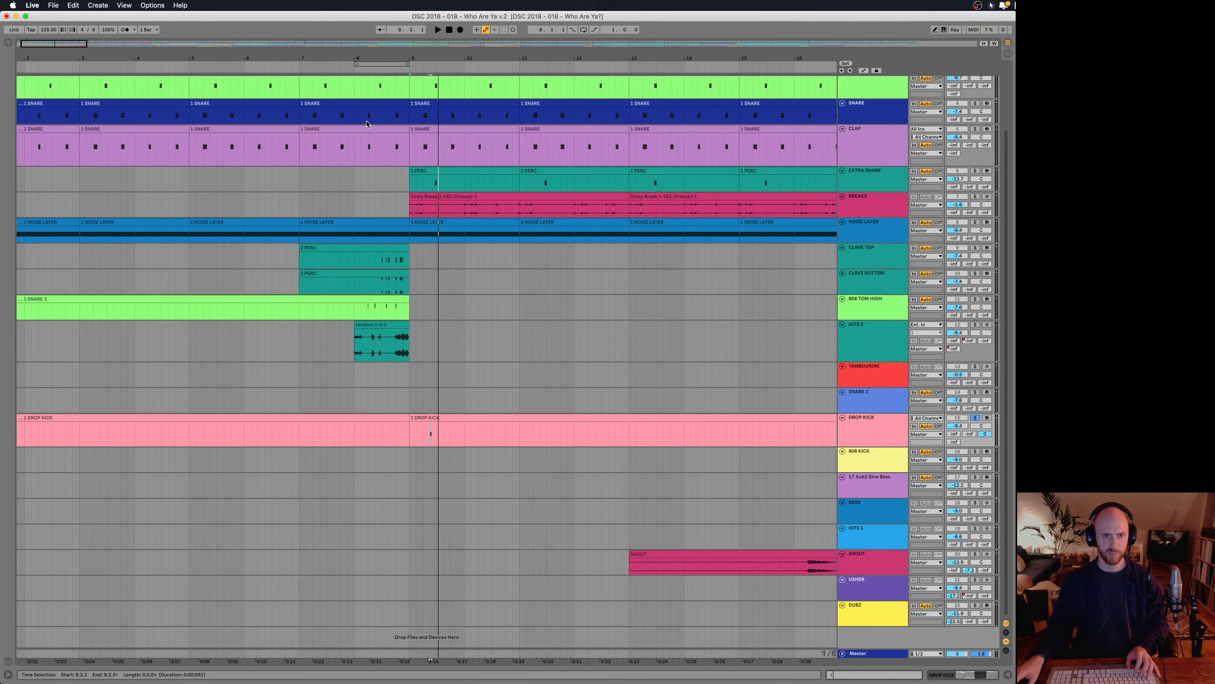
# - Solo the SHOUT track, play its clip from bar 16 and look at its EQ Eight device
pyautogui.moveTo(437, 59); pyautogui.dragTo(438, 32)
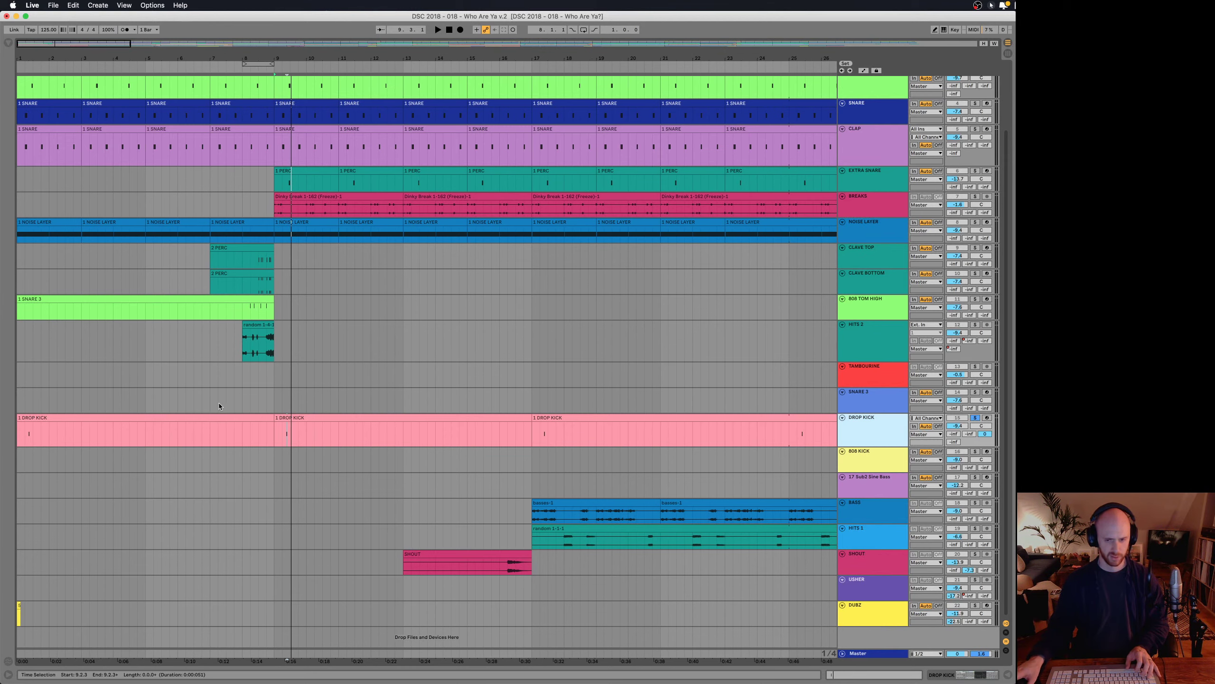
pyautogui.click(498, 569)
pyautogui.press('space')
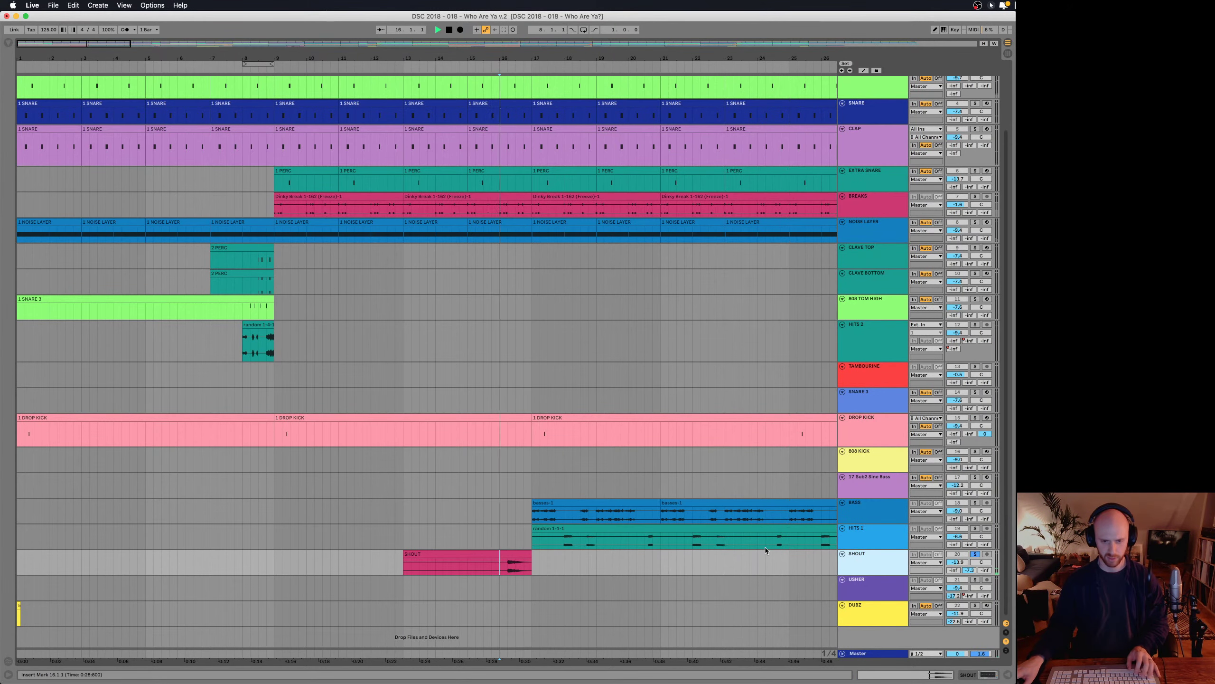
pyautogui.doubleClick(860, 554)
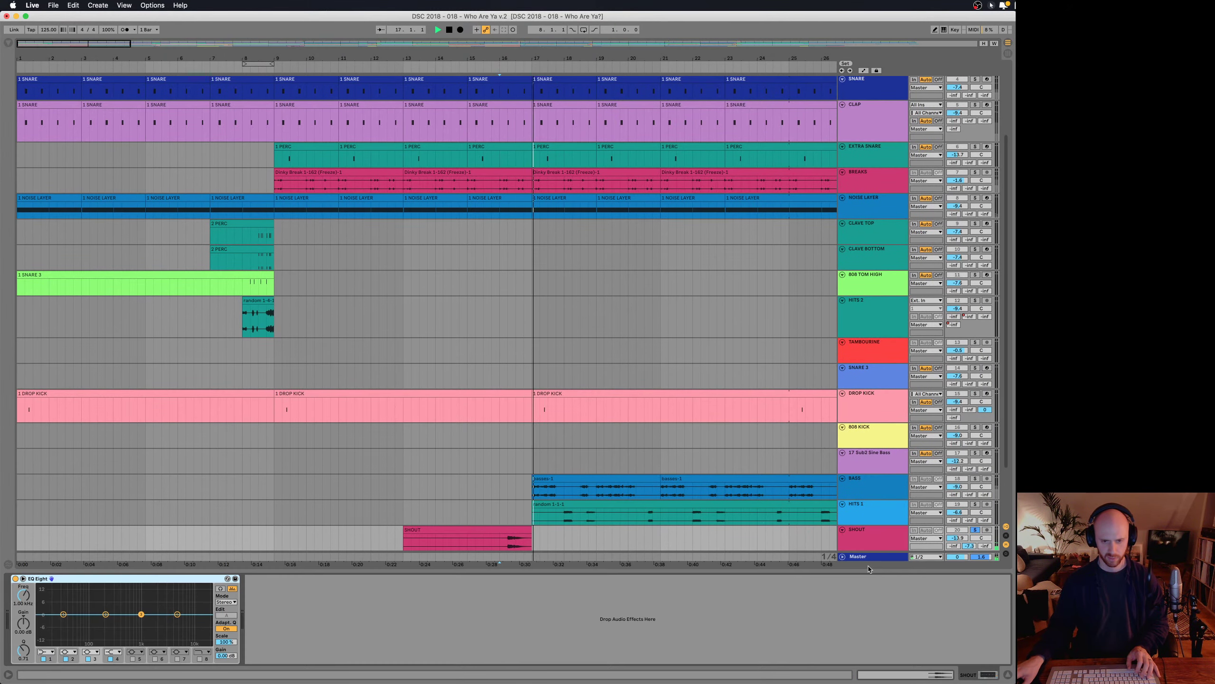
pyautogui.press('super+alt+l')
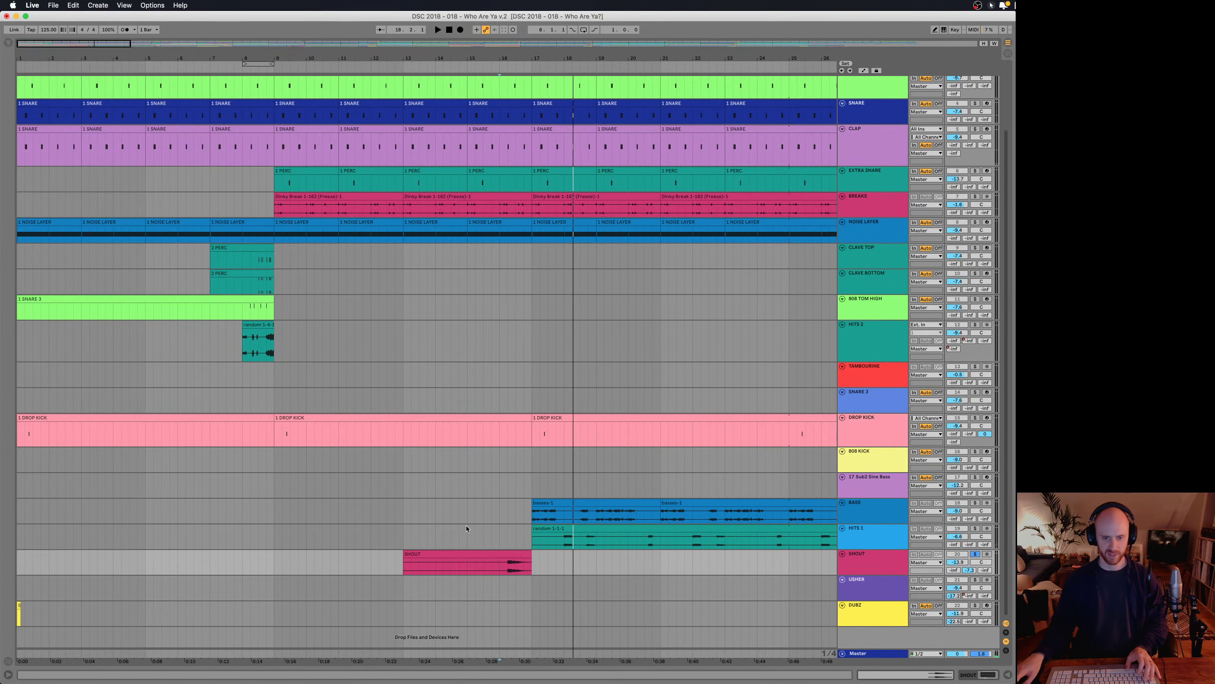
# - Remove the solo from SHOUT and play the full arrangement from bar 15 through the bass entry
pyautogui.press('s')
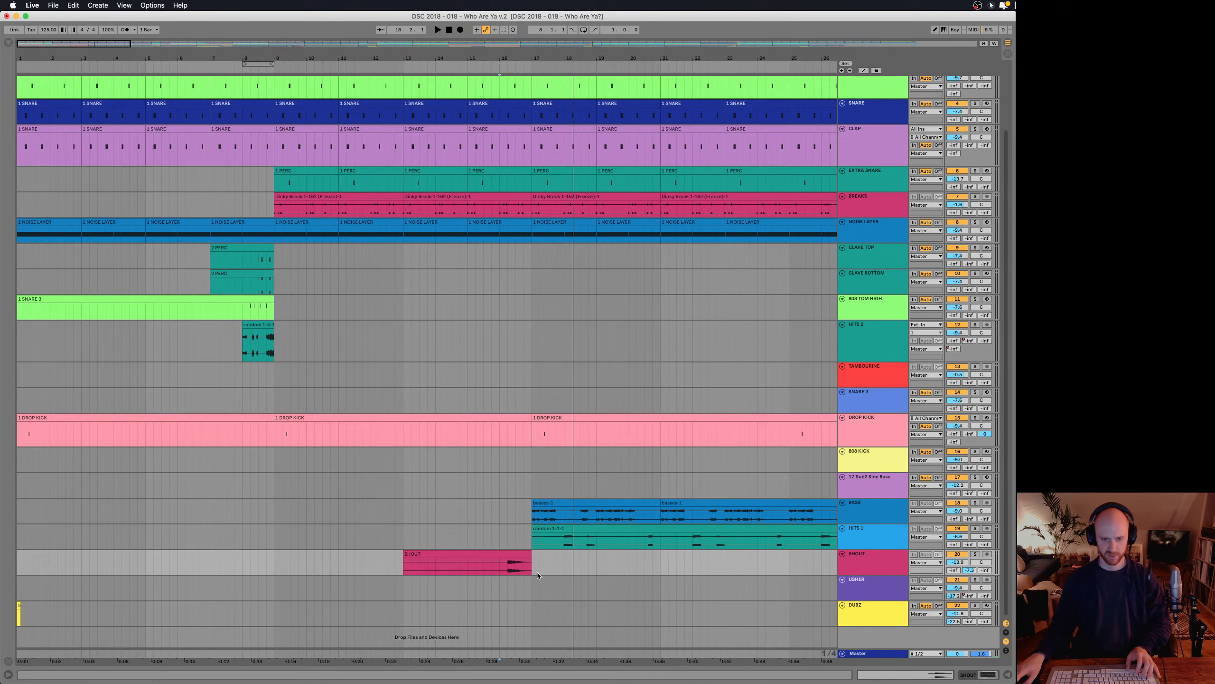
pyautogui.click(476, 564)
pyautogui.press('space')
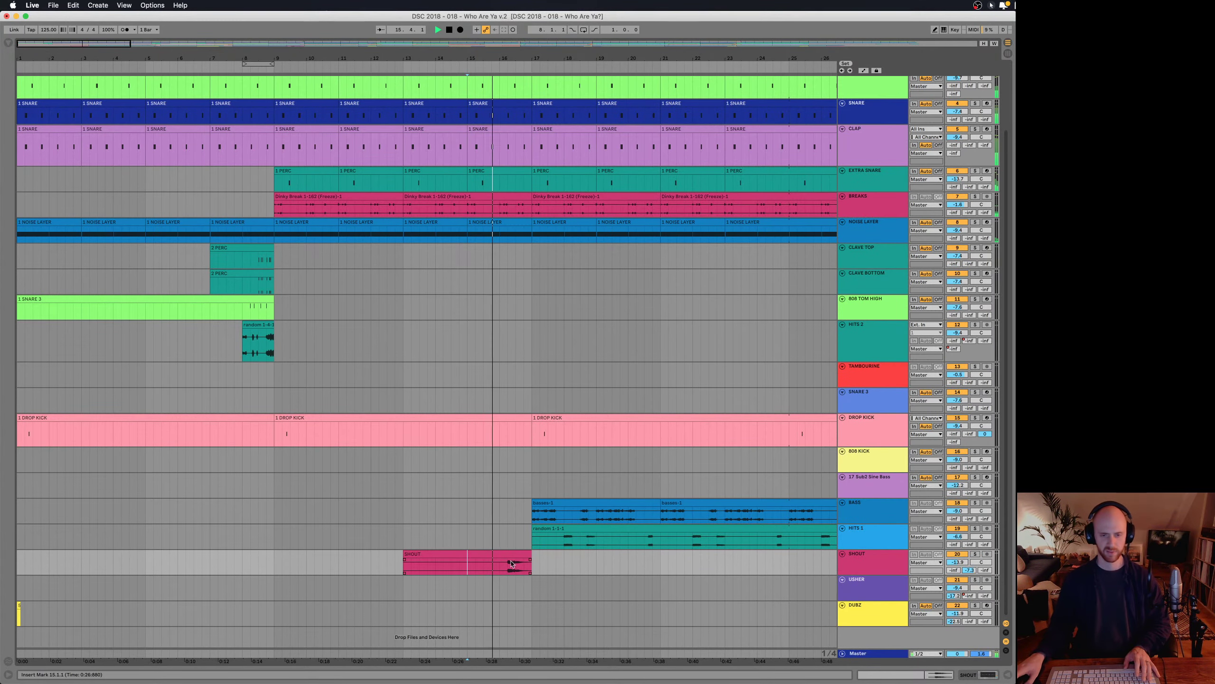
pyautogui.press('-')
pyautogui.press('-')
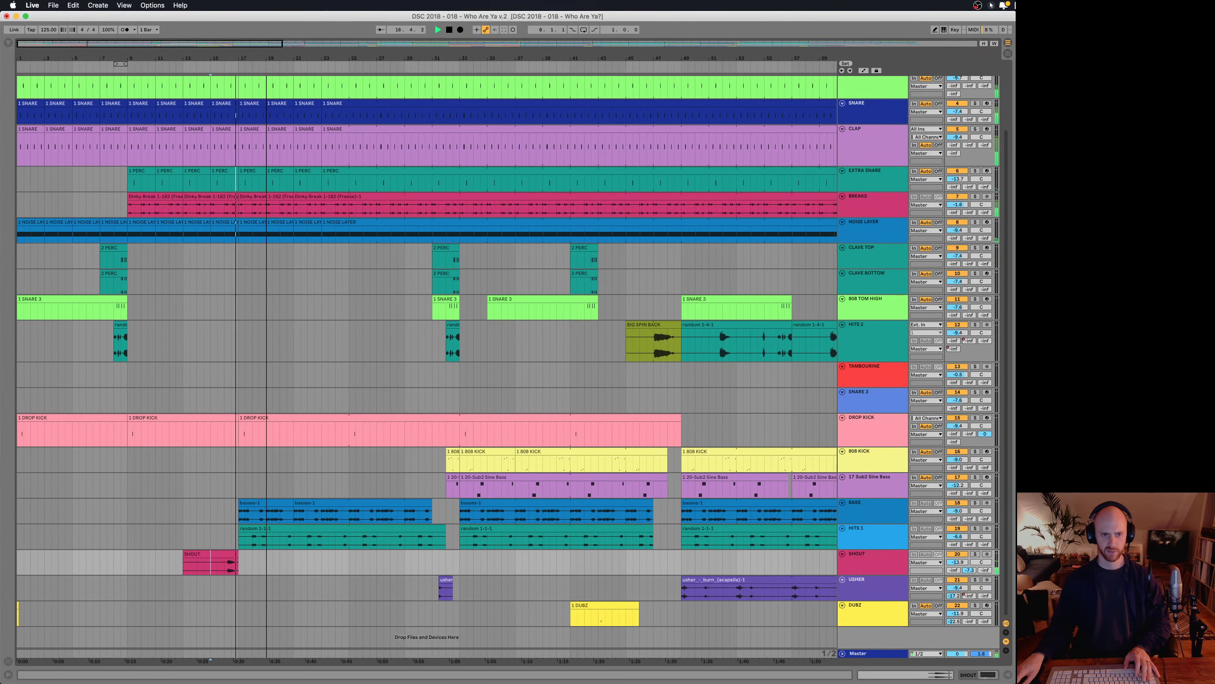
pyautogui.press('-')
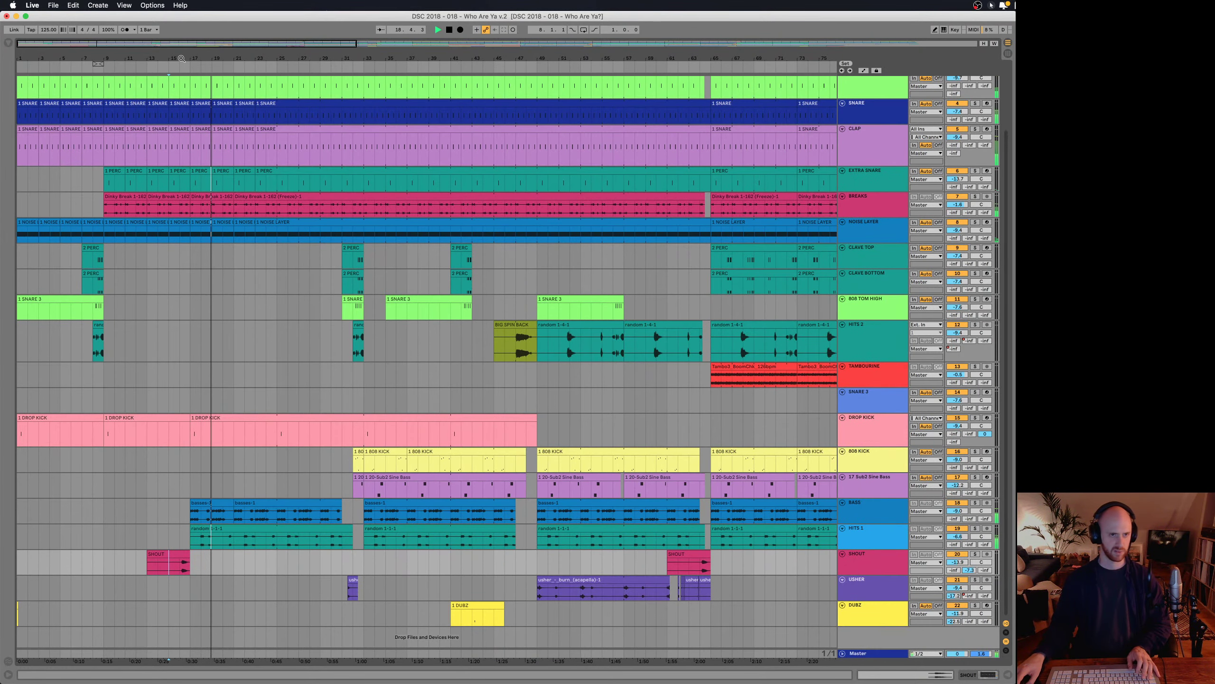
pyautogui.press('+')
pyautogui.press('+')
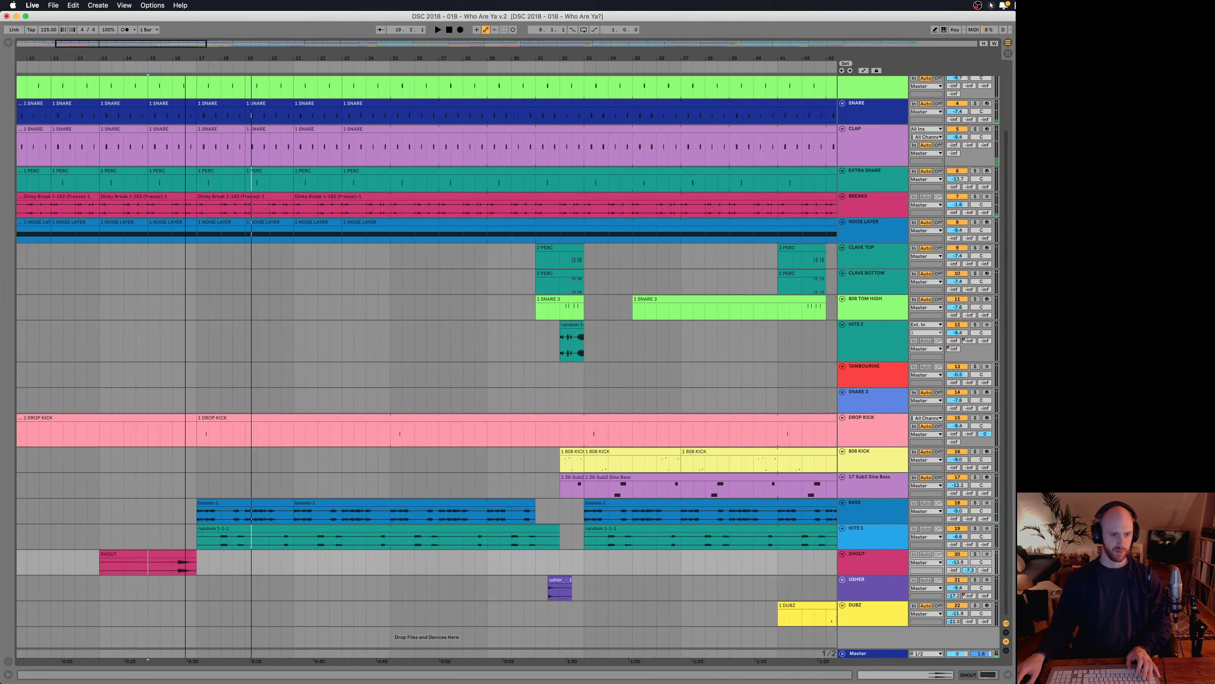
# - Open the first BASS clip at bar 17 to show its sample waveform
pyautogui.click(225, 503)
pyautogui.press('space')
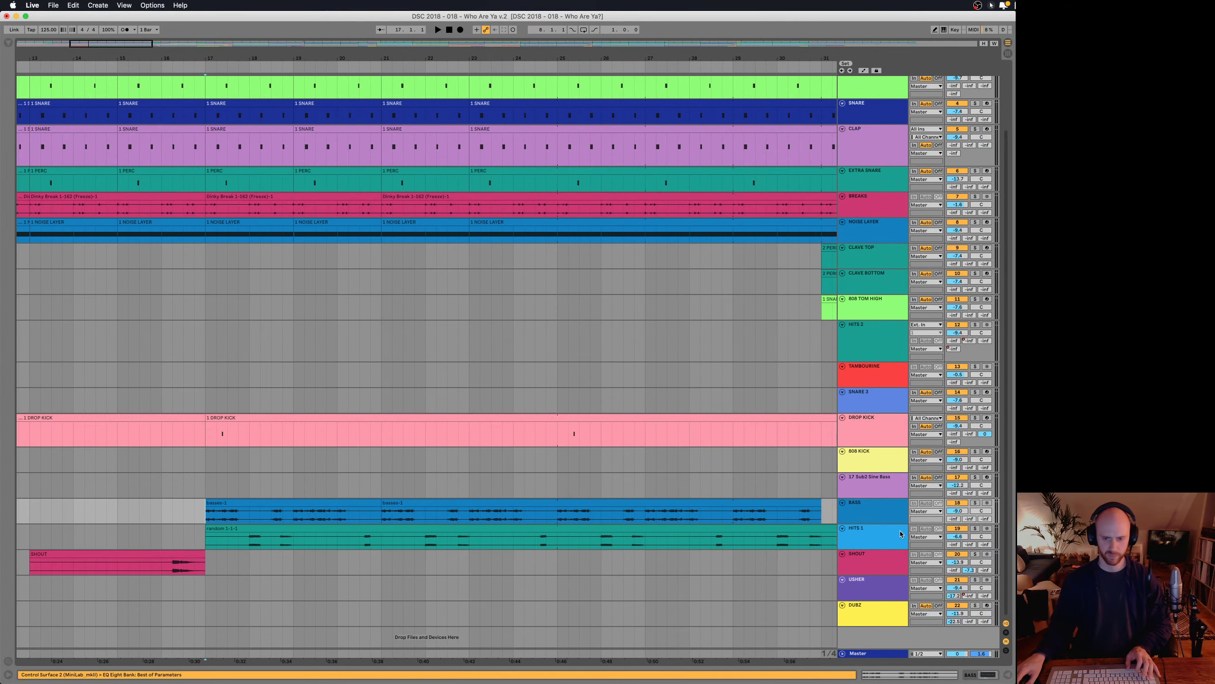
pyautogui.click(876, 511)
pyautogui.doubleClick(235, 502)
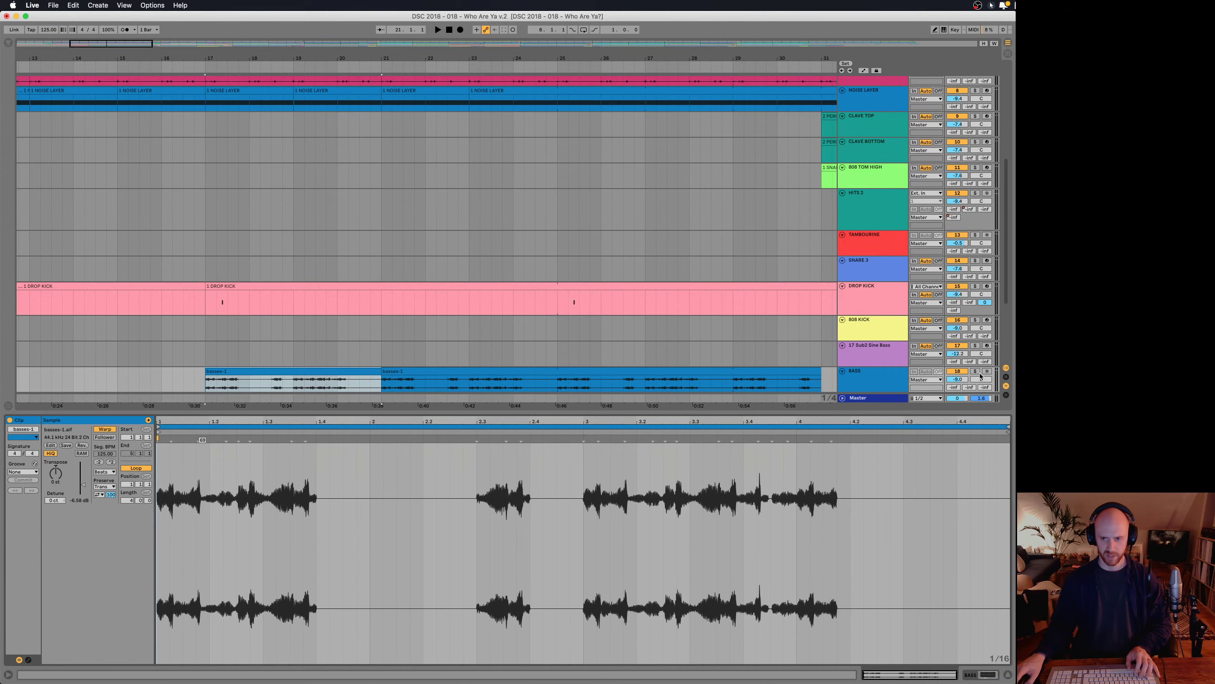
pyautogui.scroll(-4, 472, 289)
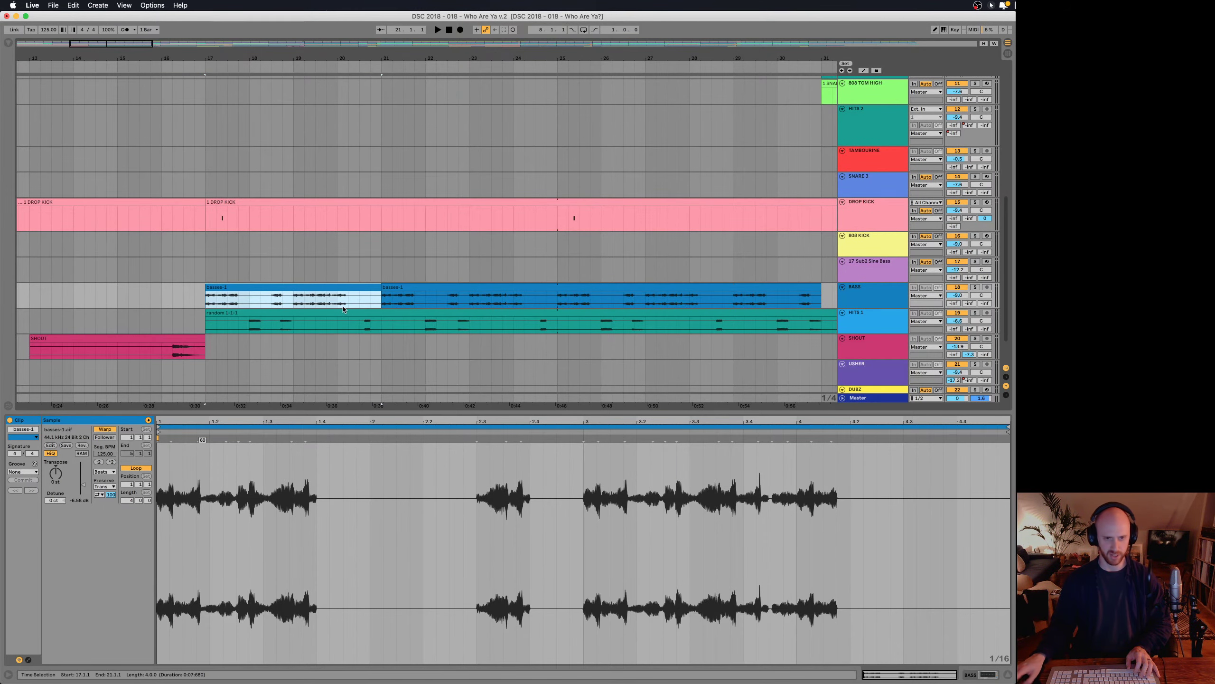
pyautogui.scroll(-1, 242, 297)
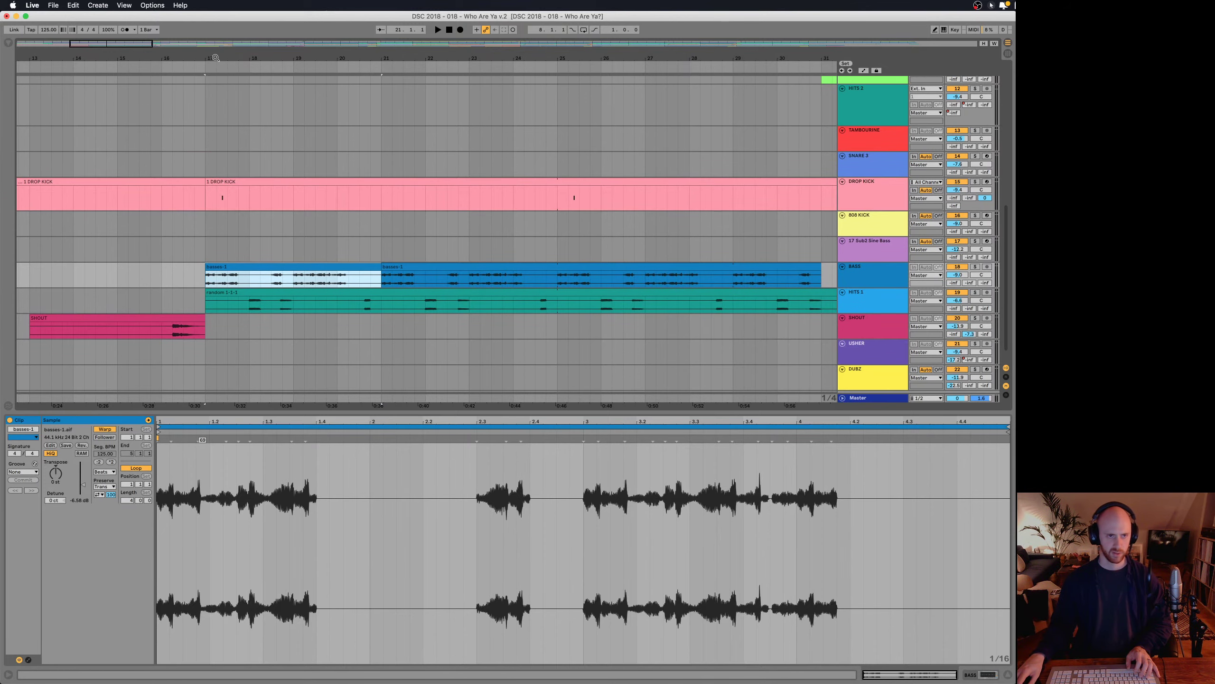
# - Enlarge the BASS and HITS 1 lanes together to show their waveforms around bar 17
pyautogui.moveTo(215, 58); pyautogui.dragTo(216, 98)
pyautogui.click(866, 282)
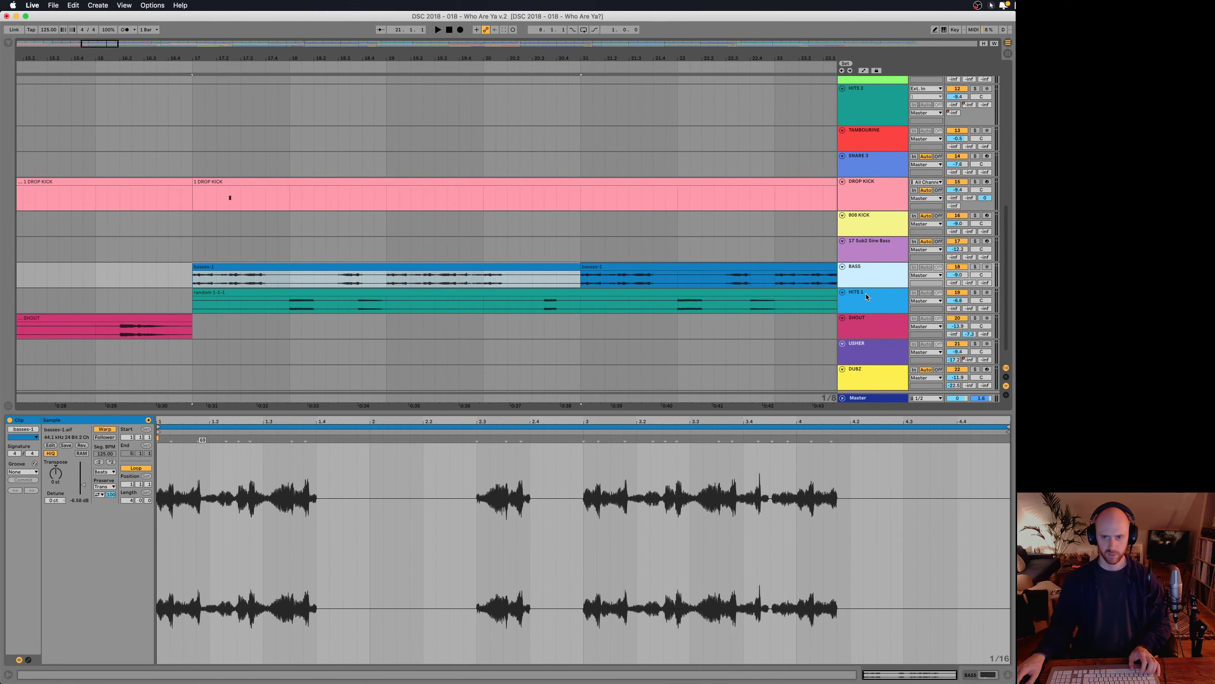
pyautogui.keyDown('shift'); pyautogui.click(867, 297); pyautogui.keyUp('shift')
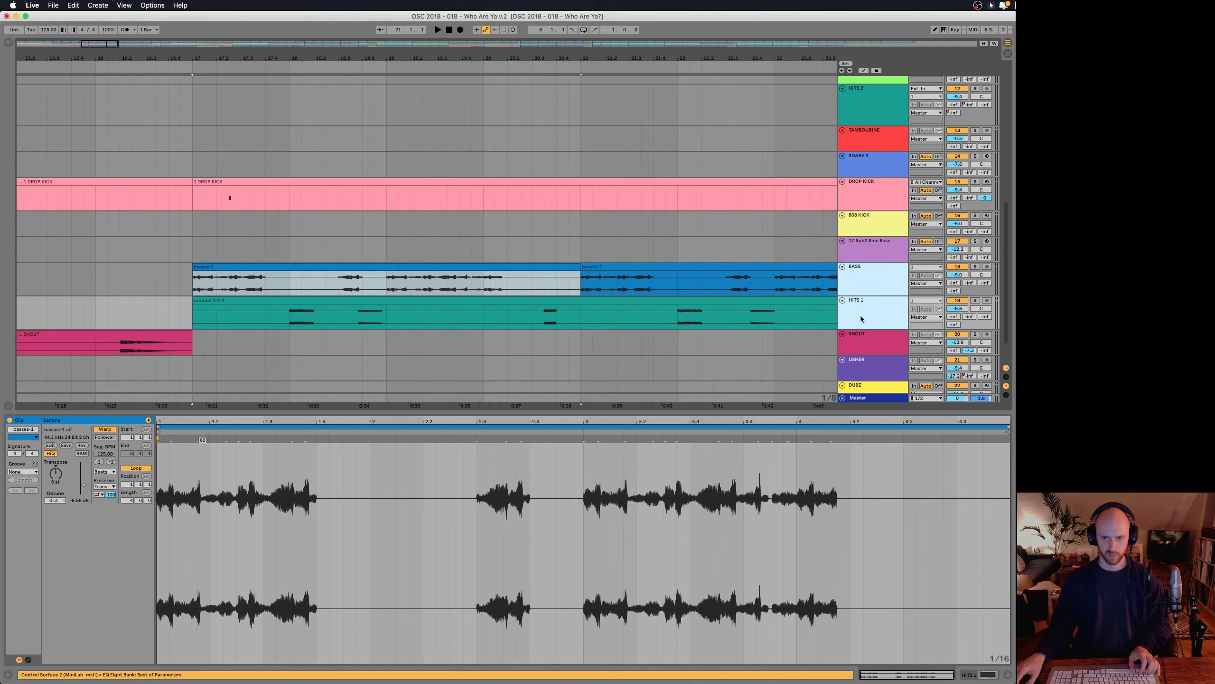
pyautogui.moveTo(861, 327); pyautogui.dragTo(857, 342)
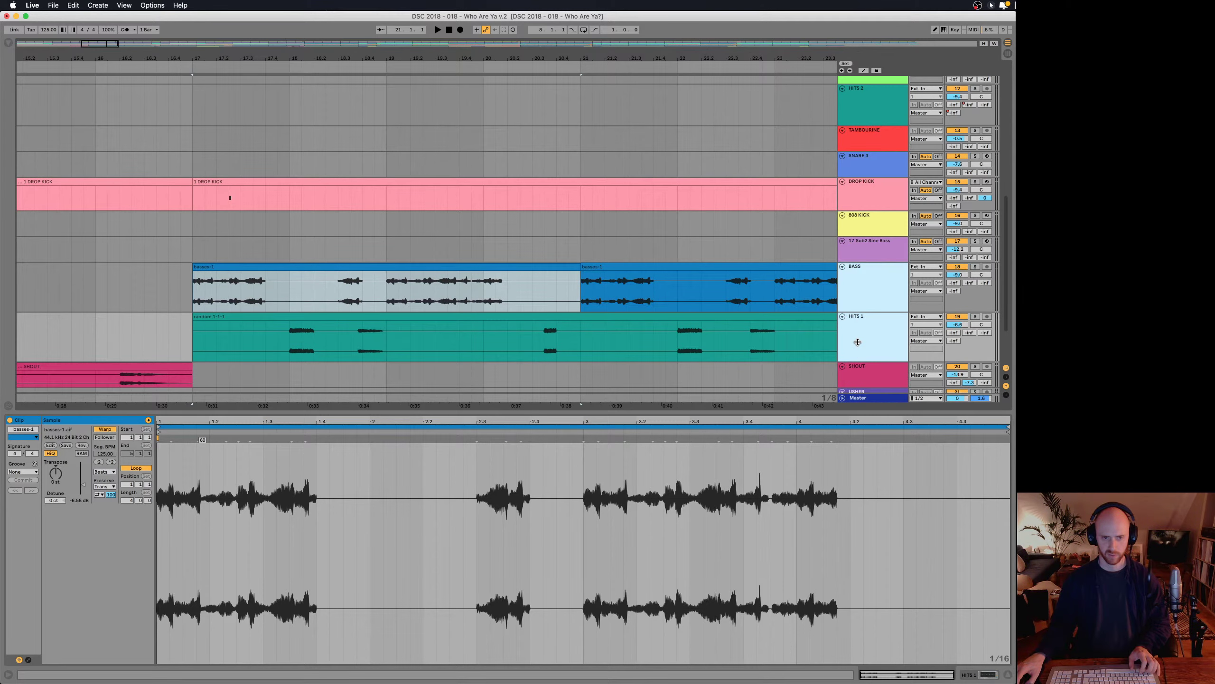
# - Enlarge the 808 KICK and 17 Sub2 Sine Bass lanes and shrink the sample view to give the arrangement more room
pyautogui.click(856, 261)
pyautogui.moveTo(858, 260); pyautogui.dragTo(858, 293)
pyautogui.click(862, 237)
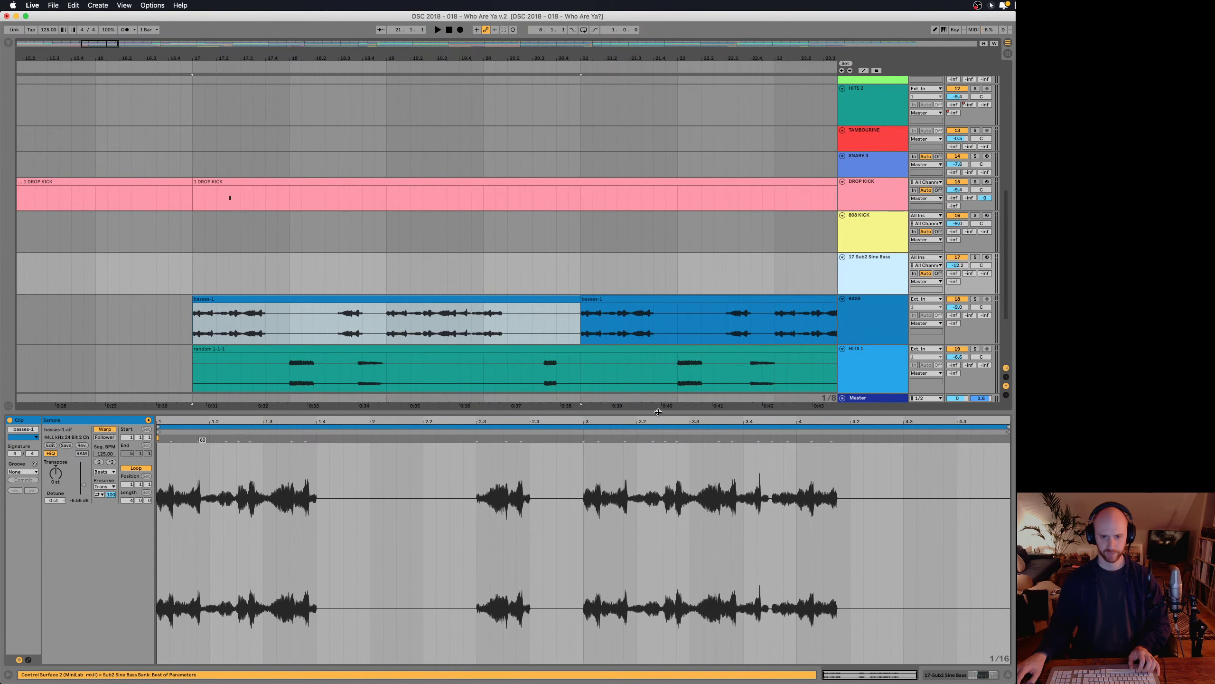
pyautogui.moveTo(659, 412); pyautogui.dragTo(642, 442)
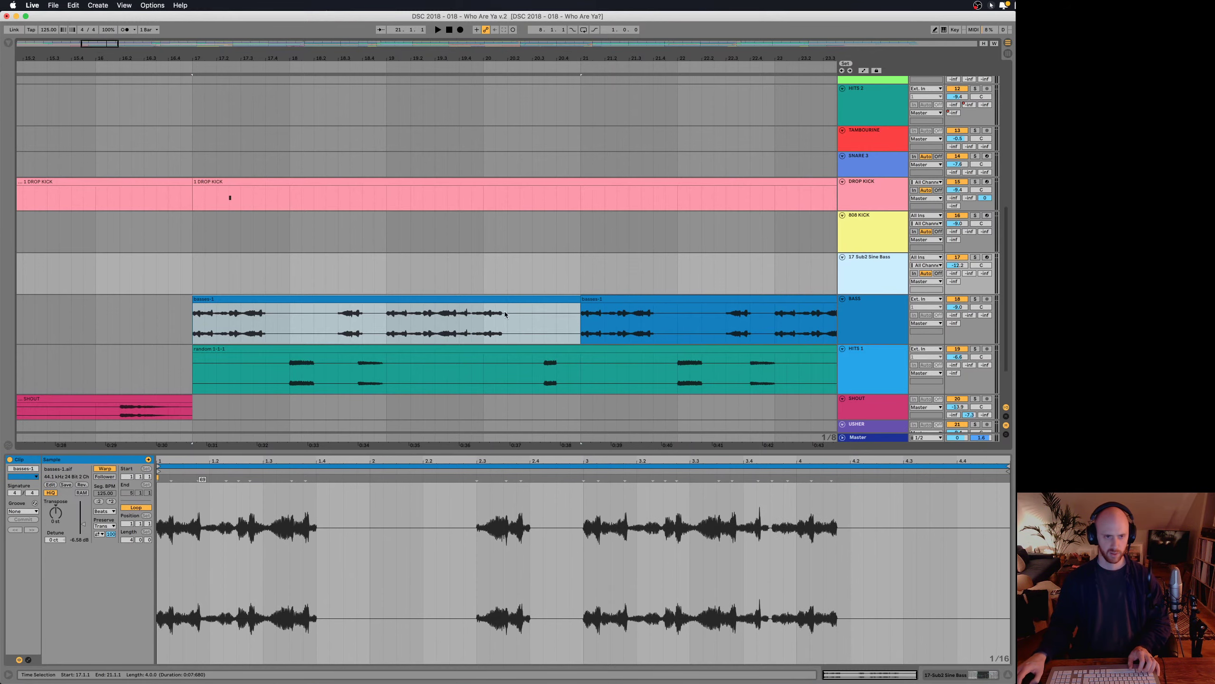
# - Solo the BASS track and play its first clip from bar 17
pyautogui.click(966, 302)
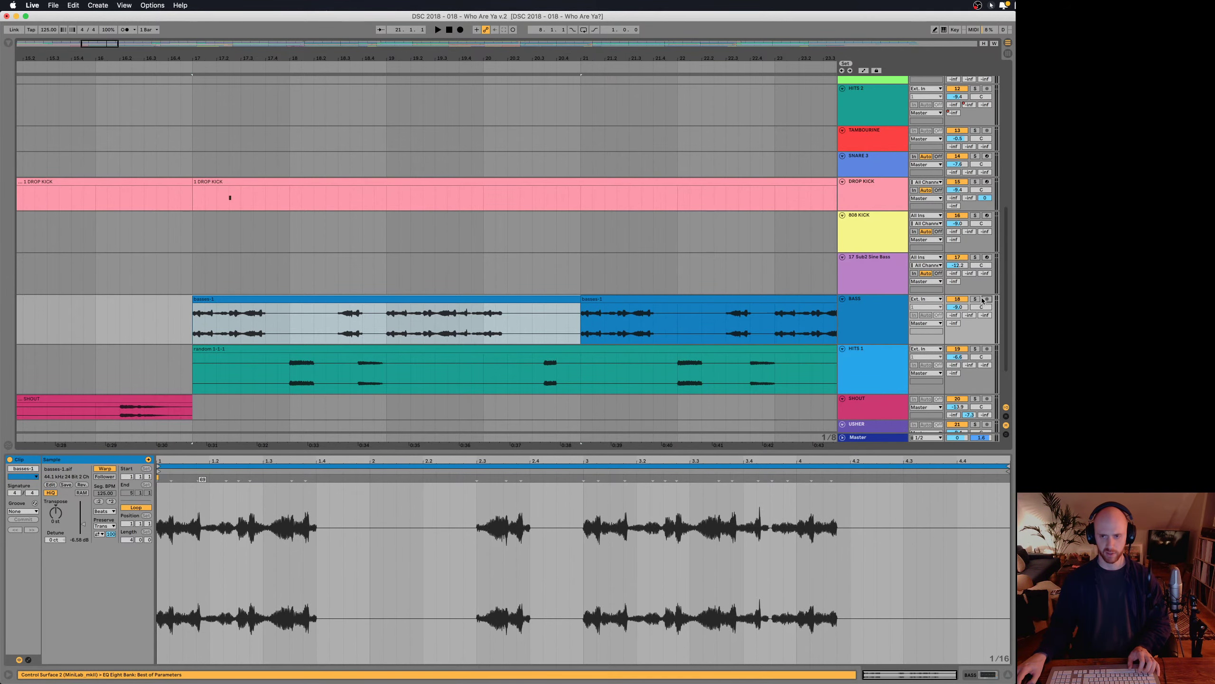
pyautogui.click(975, 298)
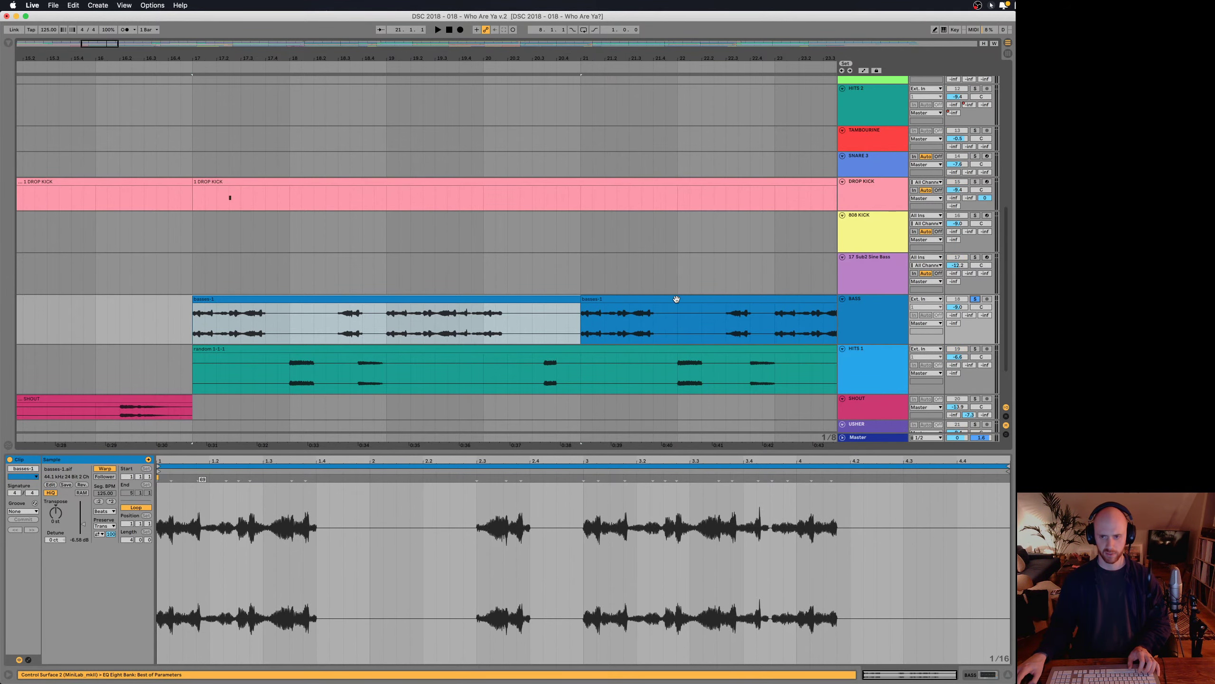
pyautogui.click(192, 333)
pyautogui.press('space')
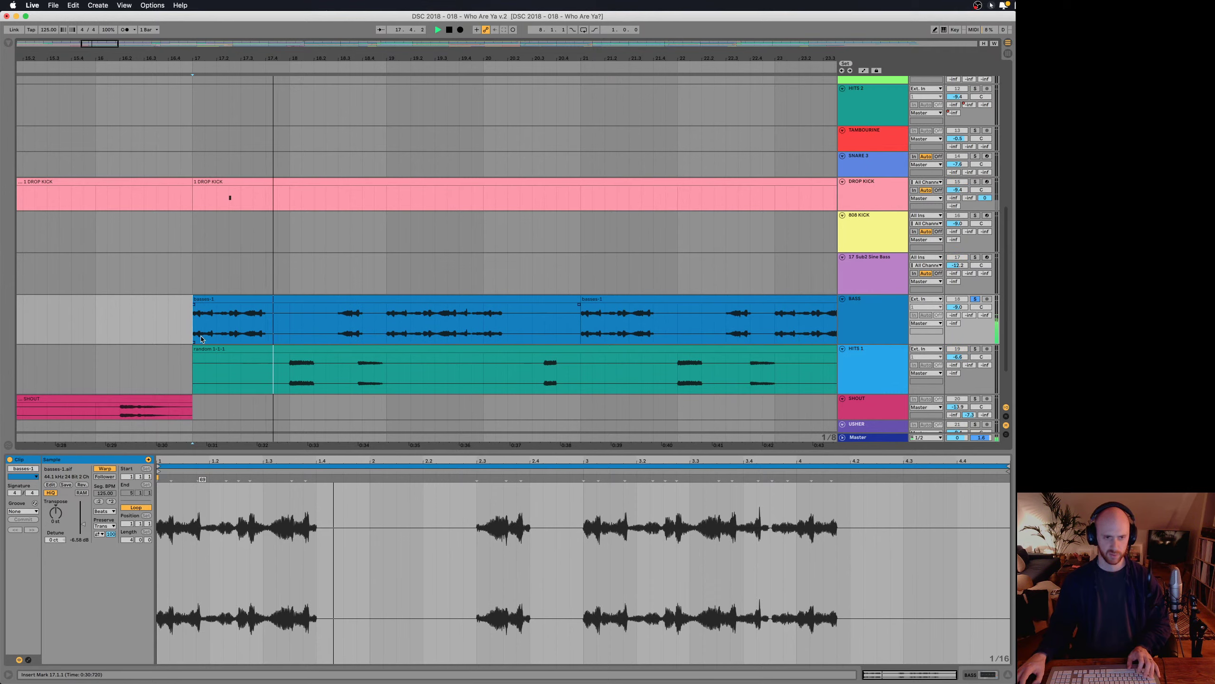
pyautogui.press('space')
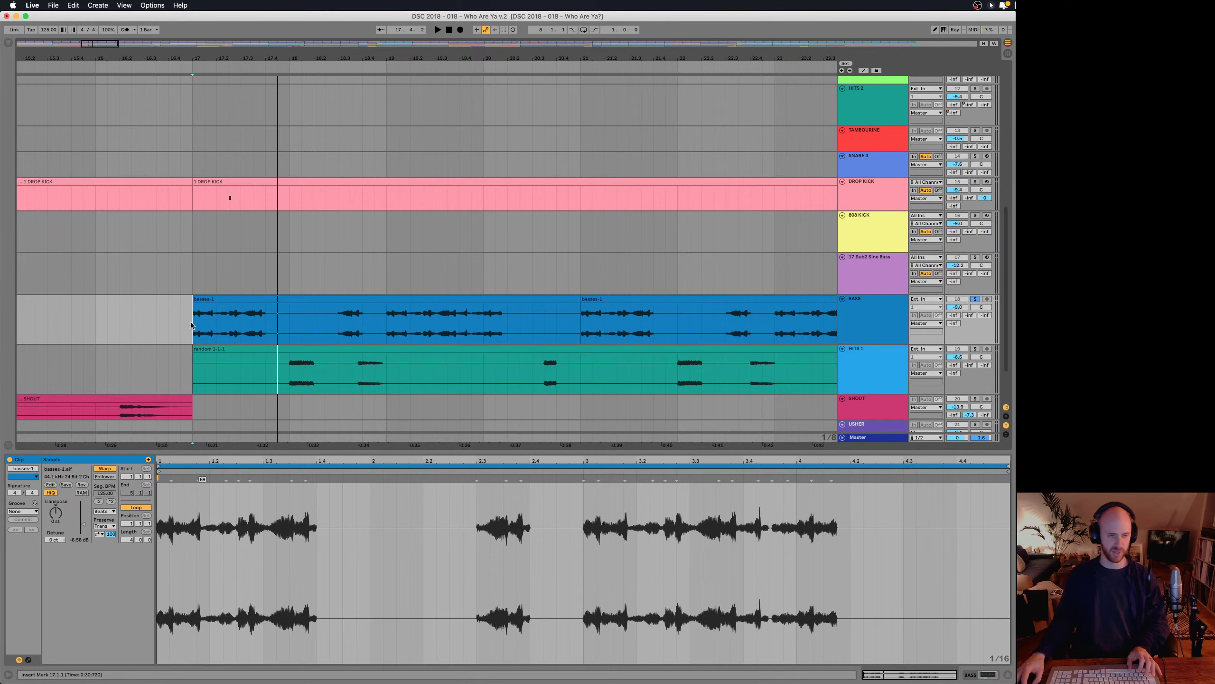
pyautogui.click(191, 325)
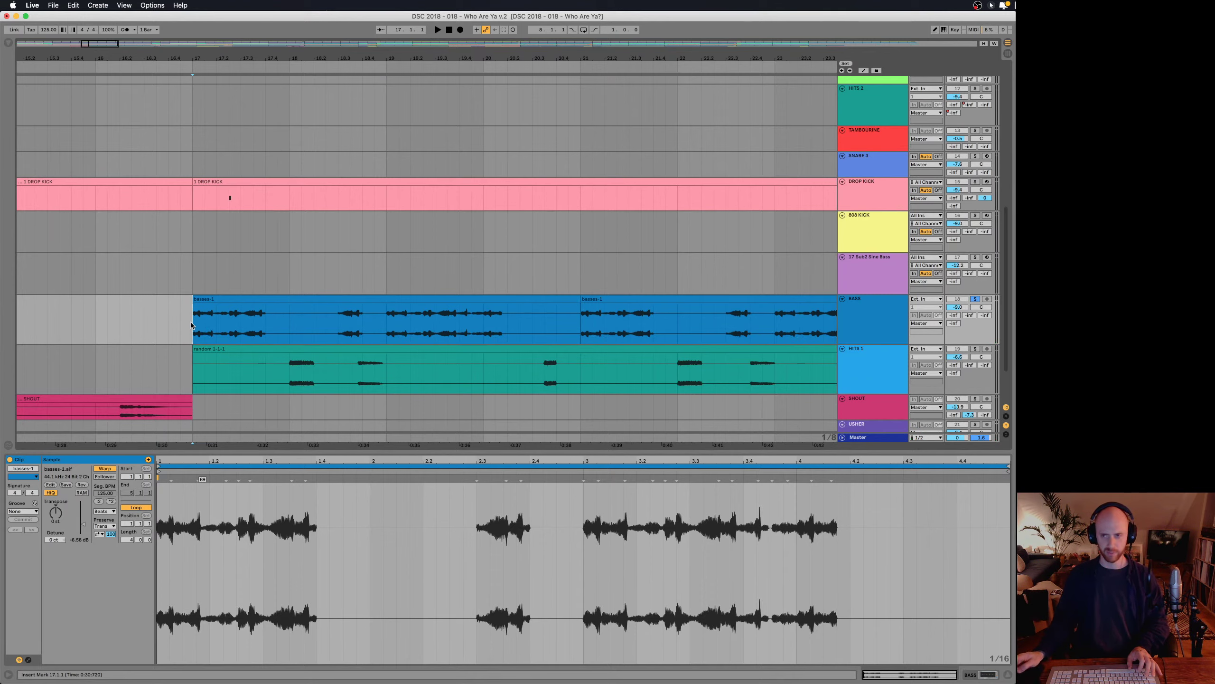
pyautogui.press('space')
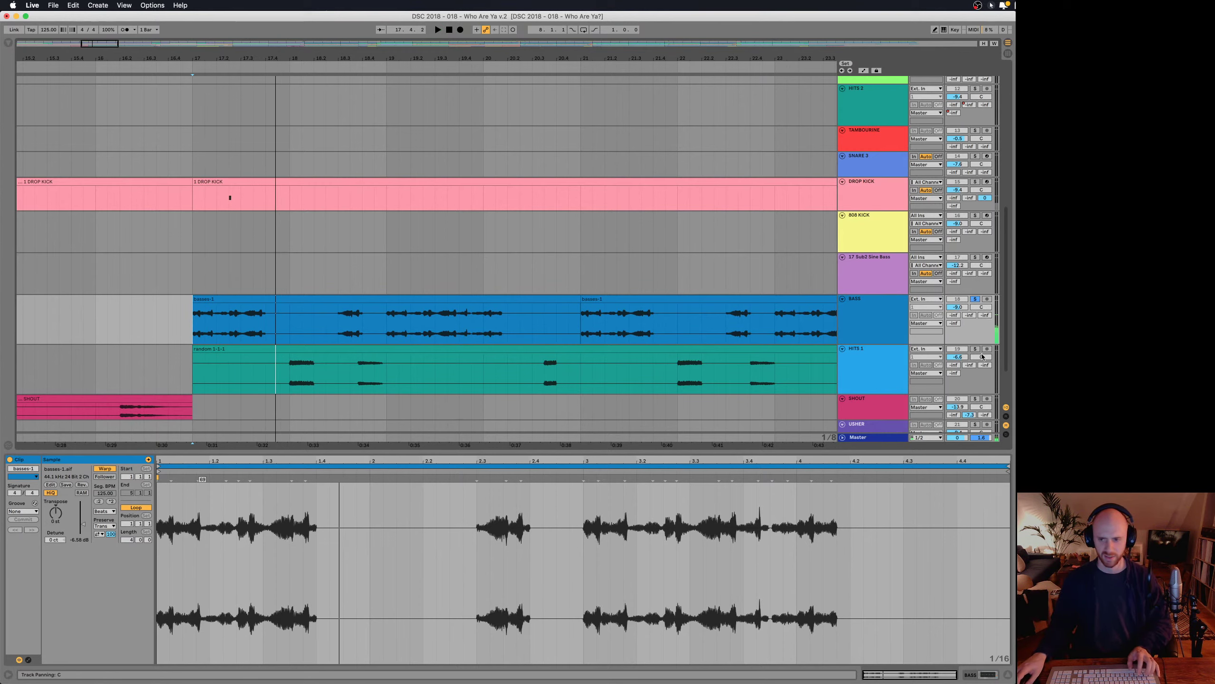
# - Solo HITS 1 together with BASS and play both from bar 17
pyautogui.click(883, 358)
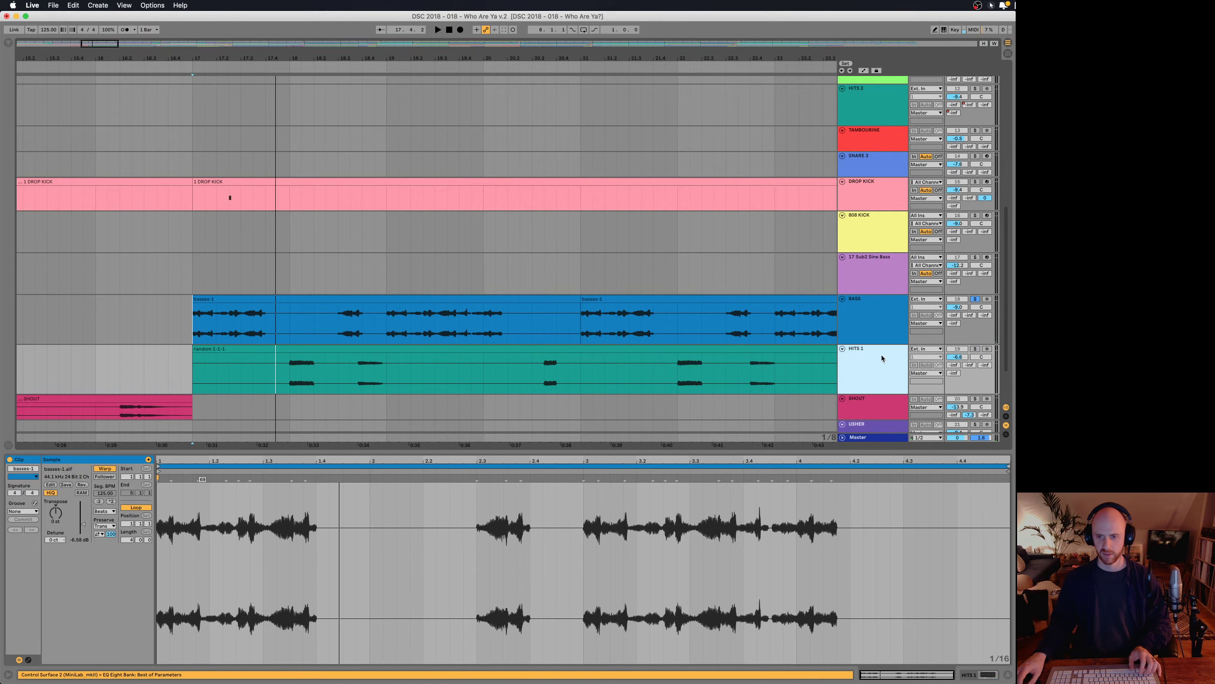
pyautogui.click(851, 305)
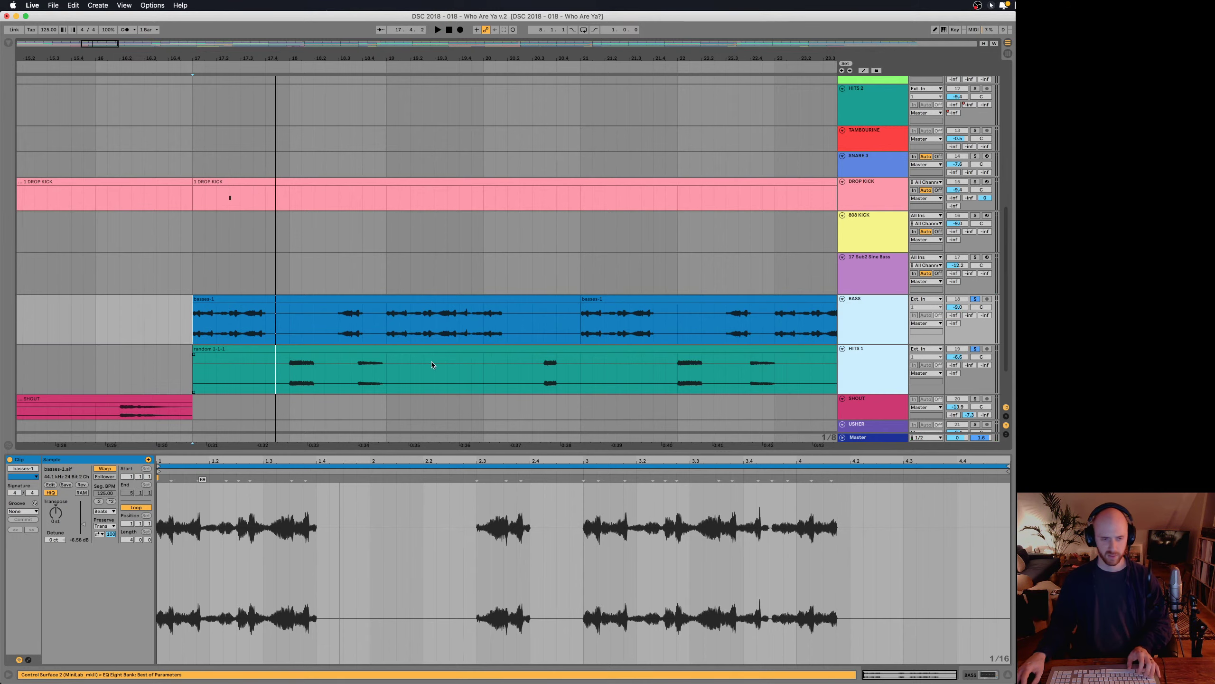
pyautogui.press('space')
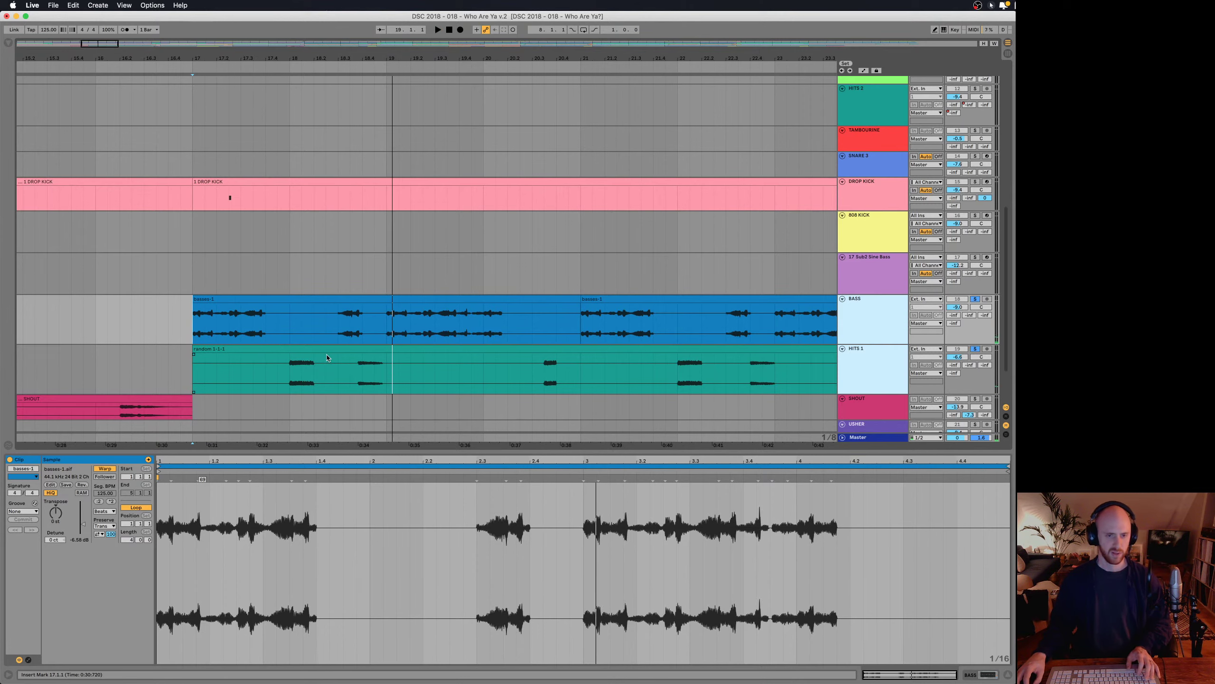
# - Play the soloed BASS and HITS 1 from just before the hit in bar 20, and again from 17.4.3
pyautogui.click(532, 378)
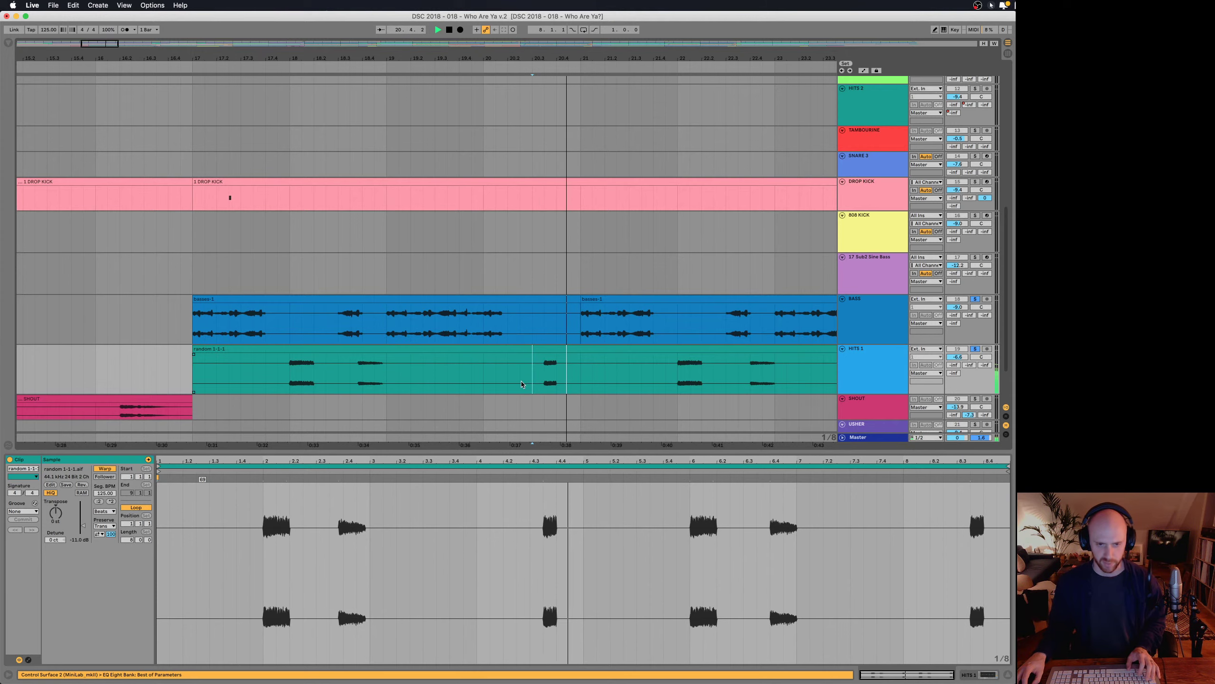
pyautogui.press('space')
pyautogui.click(281, 379)
pyautogui.press('space')
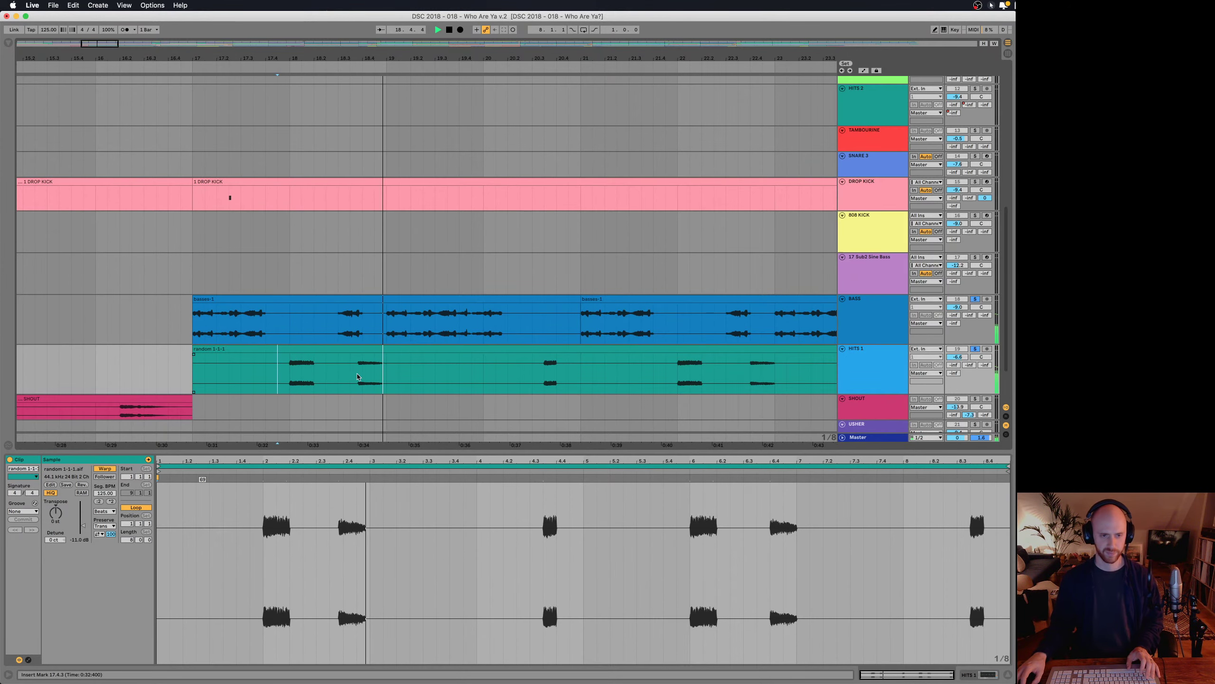
pyautogui.press('space')
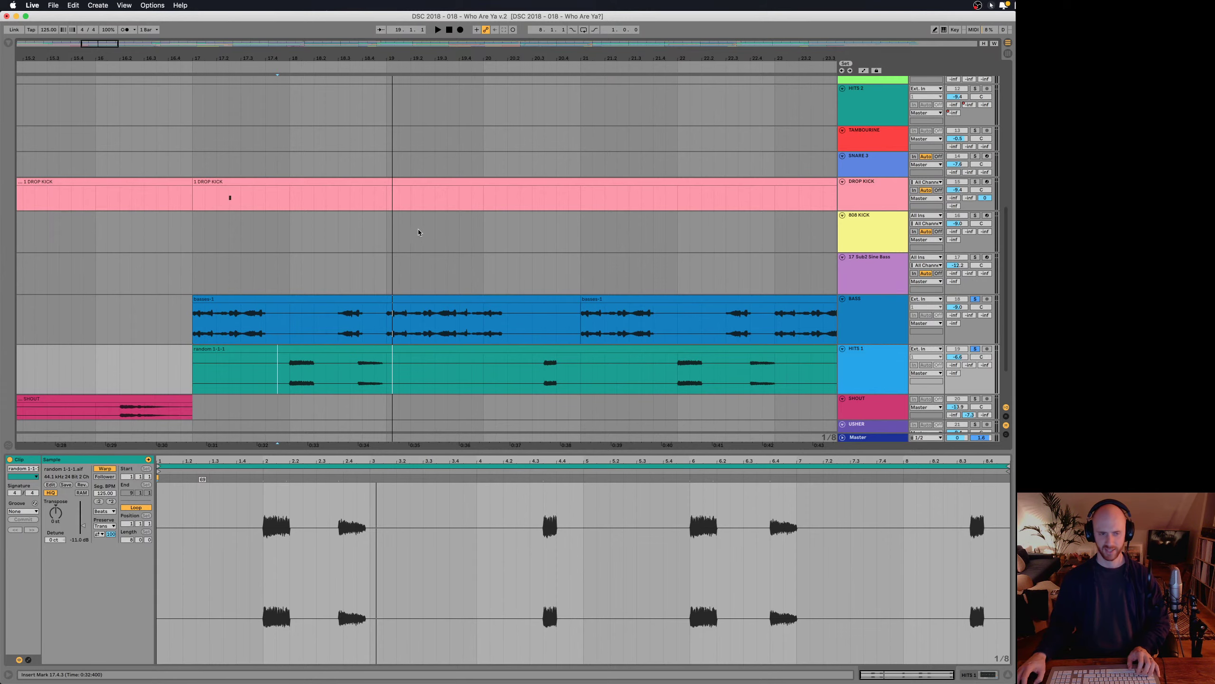
# - Remove the solos from BASS and HITS 1 and hide the clip view to give the arrangement full height
pyautogui.press('s')
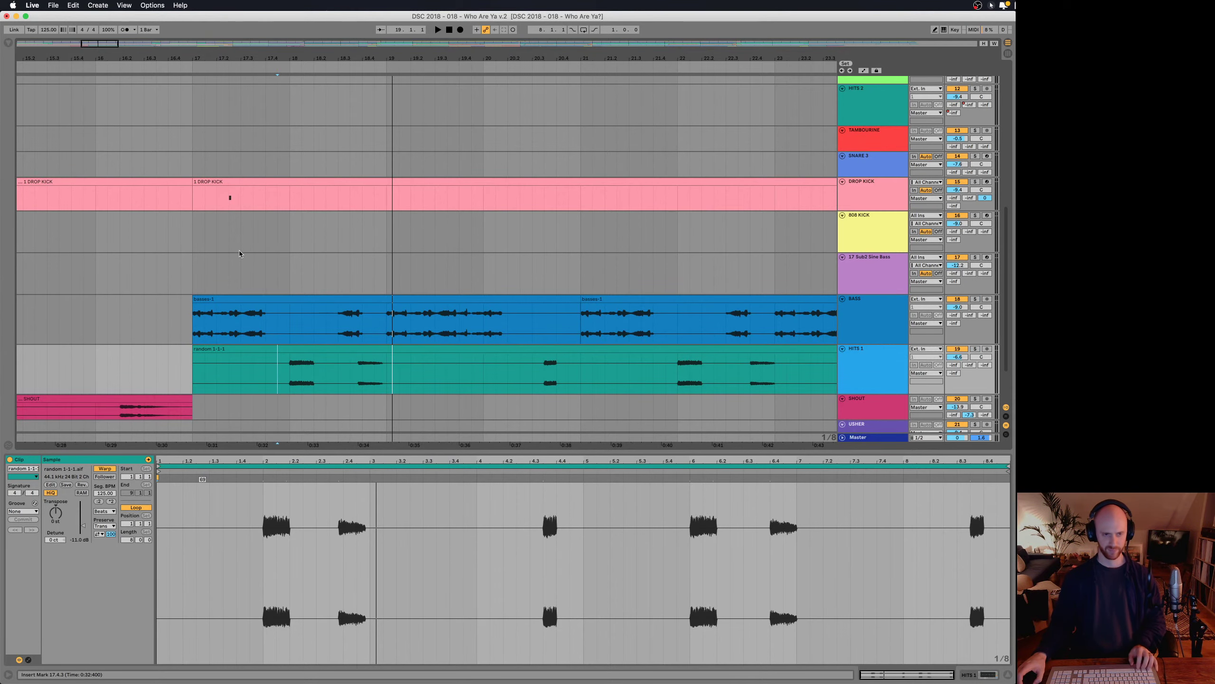
pyautogui.moveTo(208, 63); pyautogui.dragTo(219, 47)
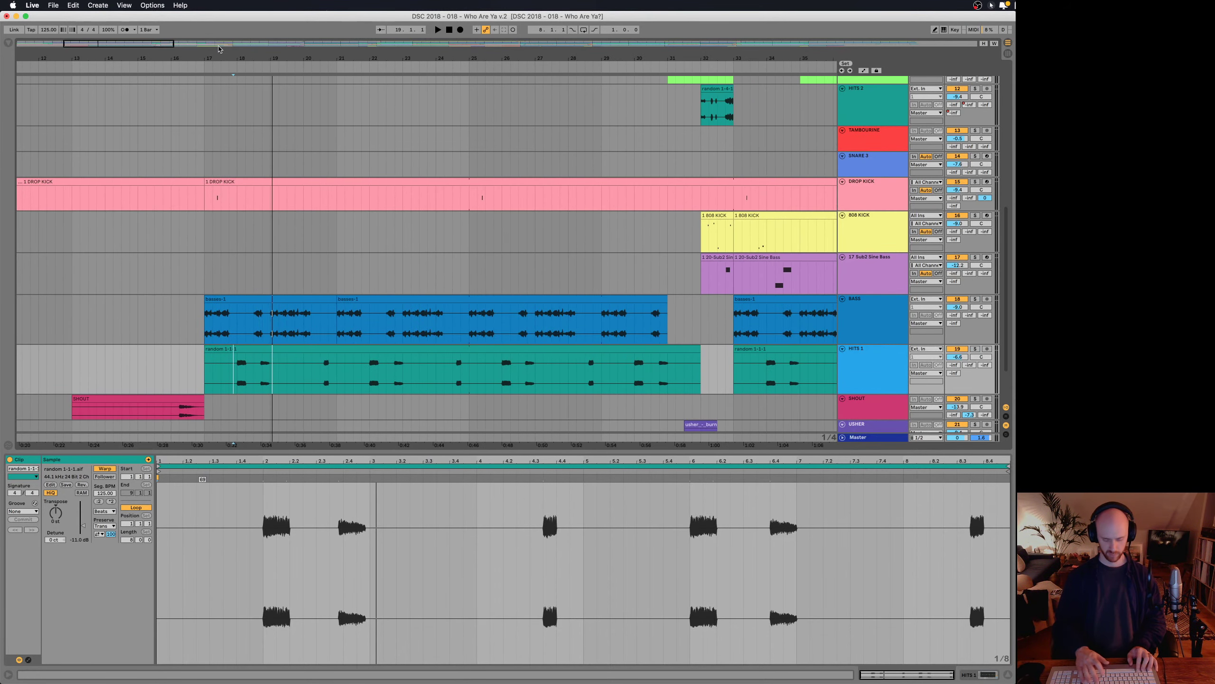
pyautogui.press('super+alt+l')
pyautogui.scroll(5, 927, 412)
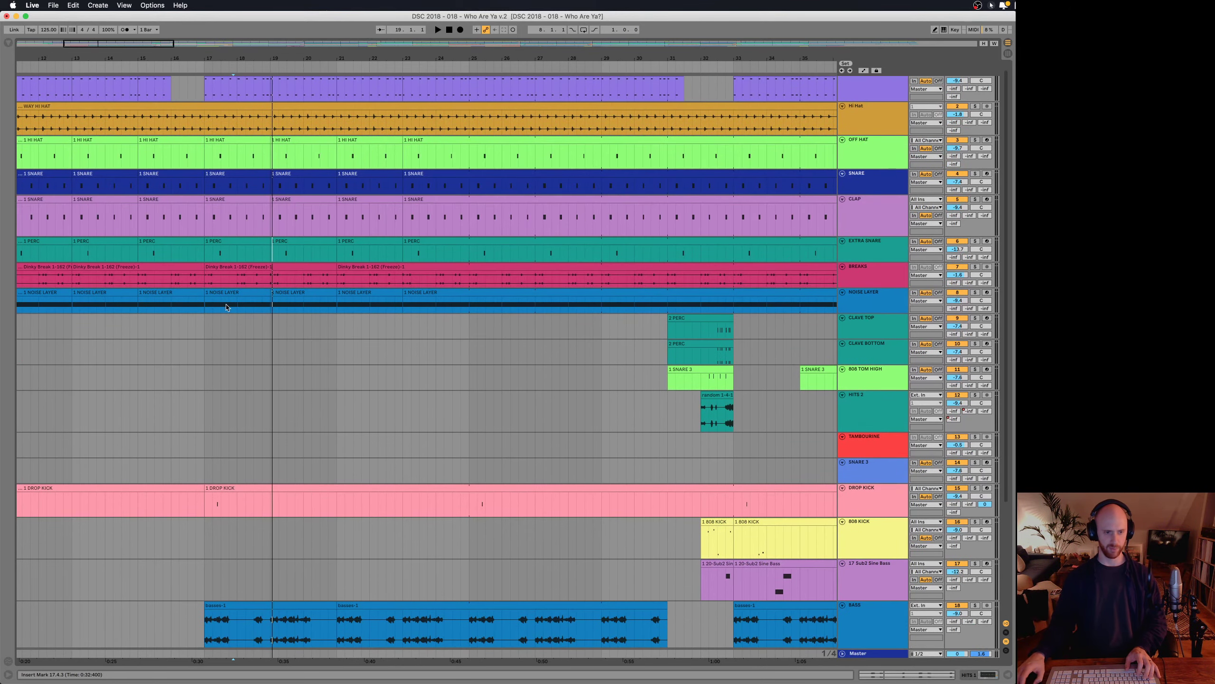
# - Collapse the NOISE LAYER lane and reduce the height of the CLAP, KICK, Hi Hat and OFF HAT lanes
pyautogui.click(843, 293)
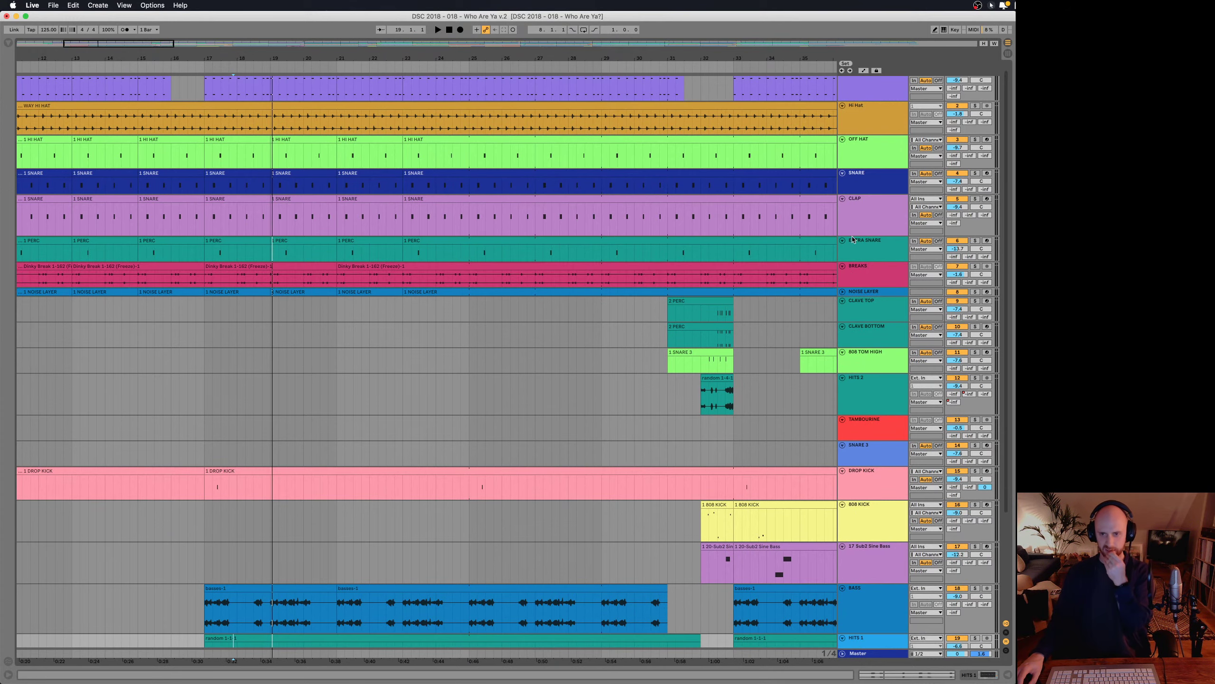
pyautogui.moveTo(858, 240); pyautogui.dragTo(863, 224)
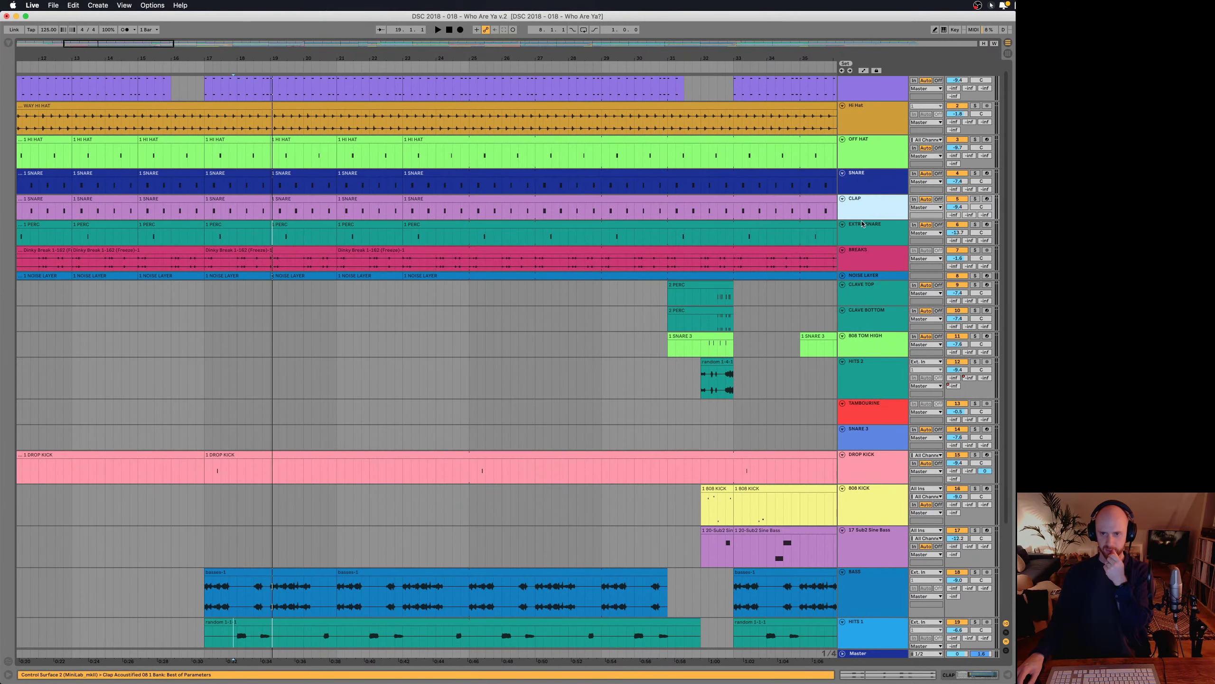
pyautogui.click(871, 161)
pyautogui.scroll(1, 873, 144)
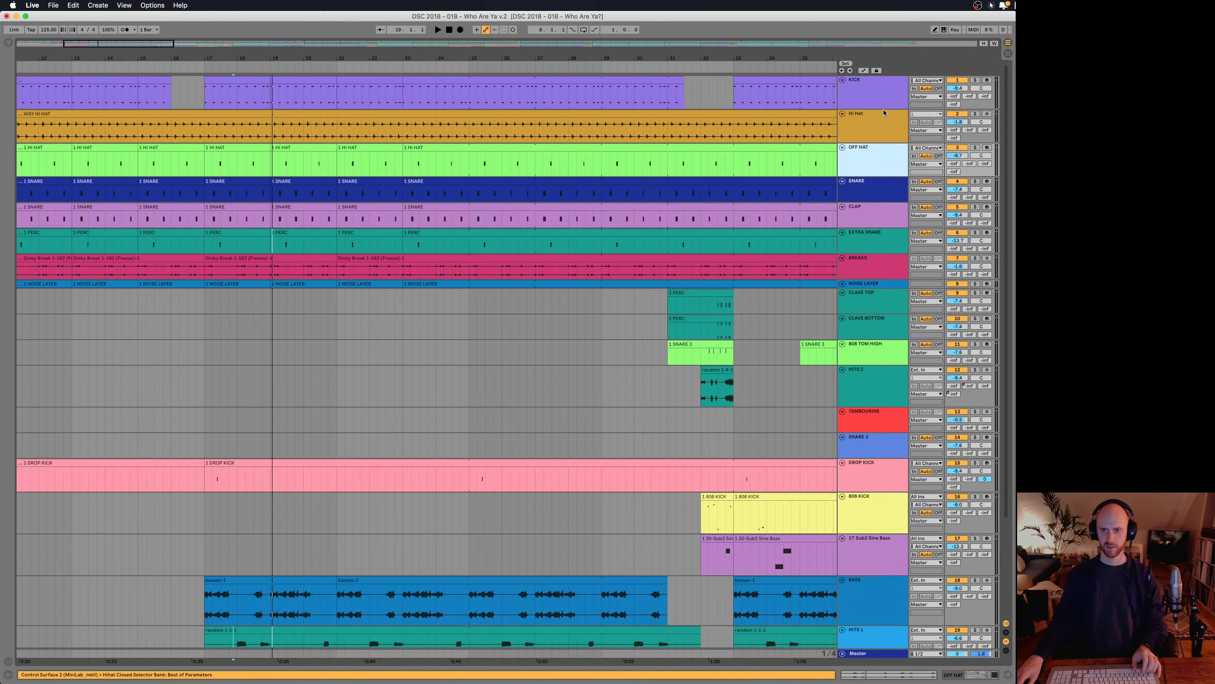
pyautogui.keyDown('shift'); pyautogui.click(880, 104); pyautogui.keyUp('shift')
pyautogui.moveTo(881, 107); pyautogui.dragTo(882, 102)
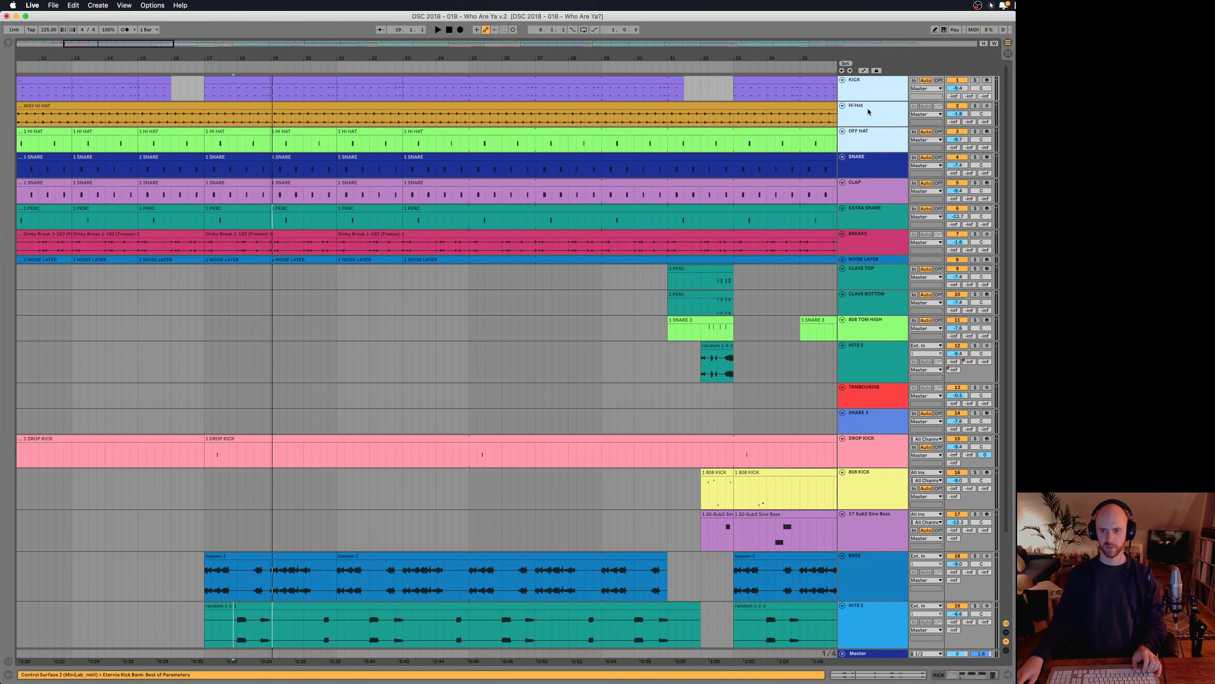
# - Reduce the height of the HITS 2 and DROP KICK lanes
pyautogui.click(875, 368)
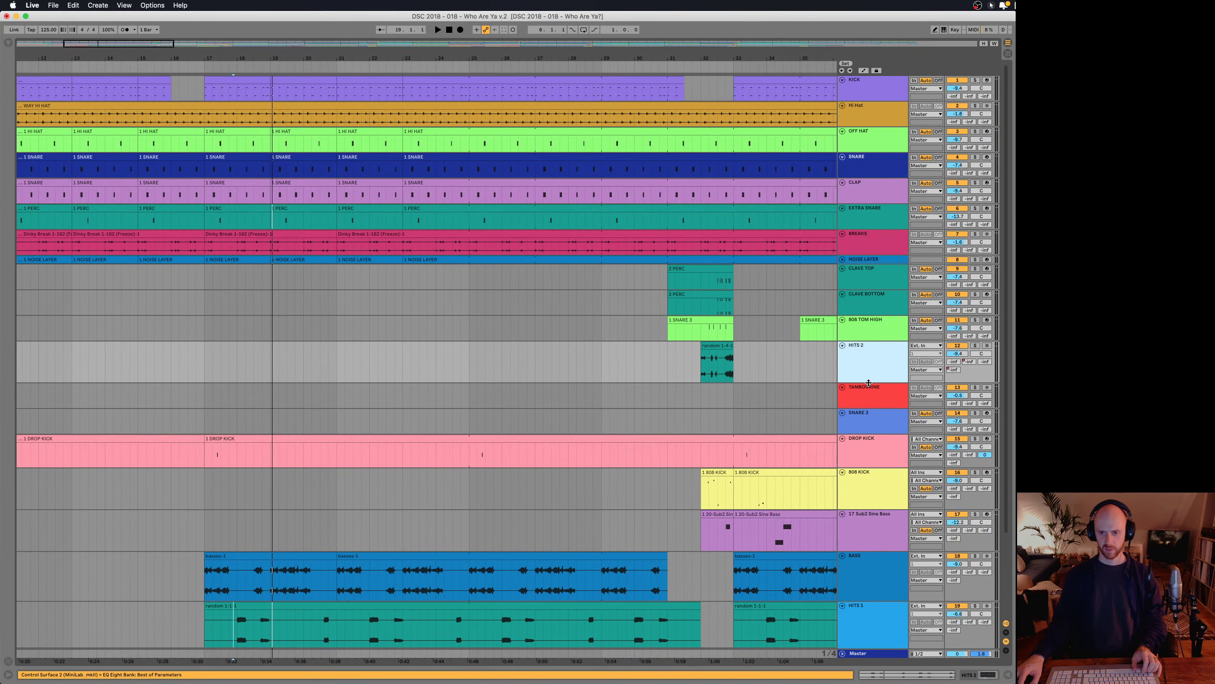
pyautogui.moveTo(869, 383); pyautogui.dragTo(877, 364)
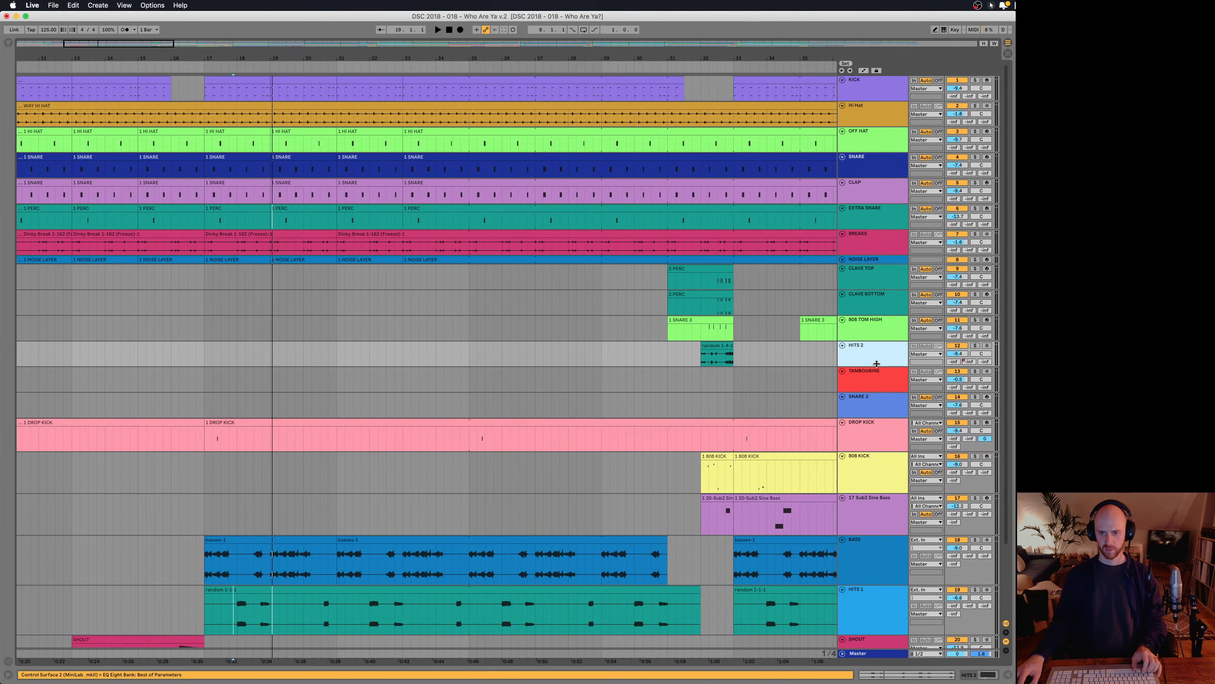
pyautogui.click(878, 441)
pyautogui.moveTo(872, 451); pyautogui.dragTo(872, 441)
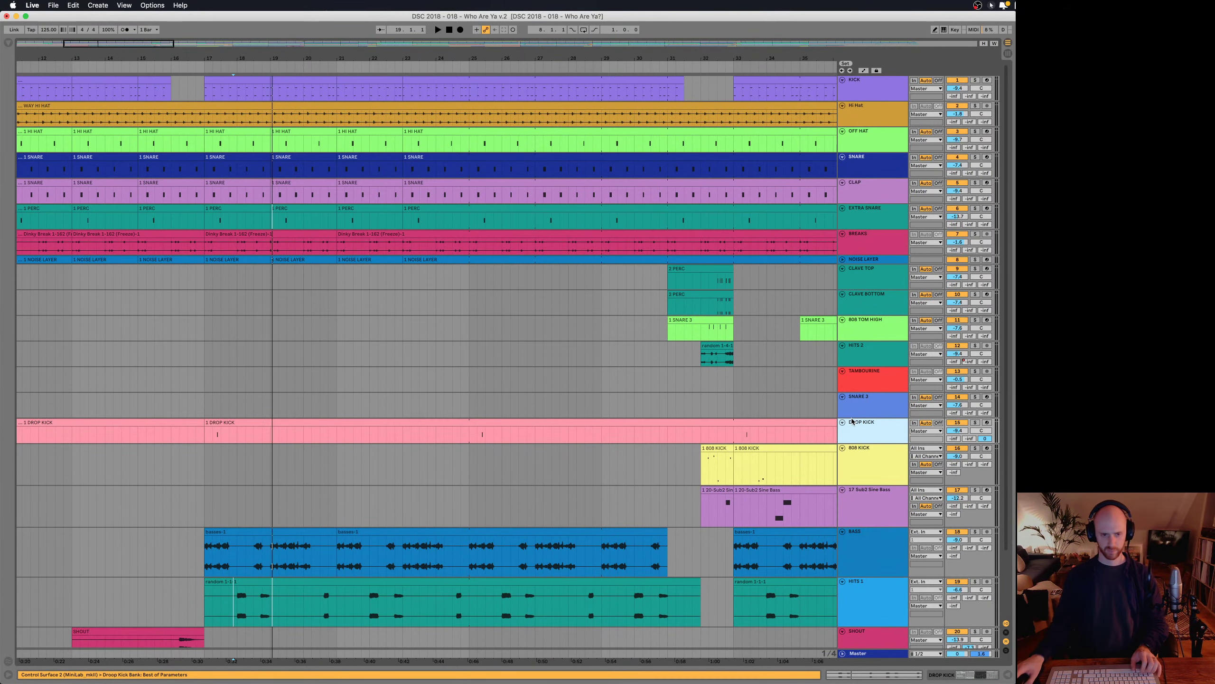
# - Play the full arrangement from bar 17 and follow the bass section towards the fill at bar 31
pyautogui.scroll(-3, 400, 315)
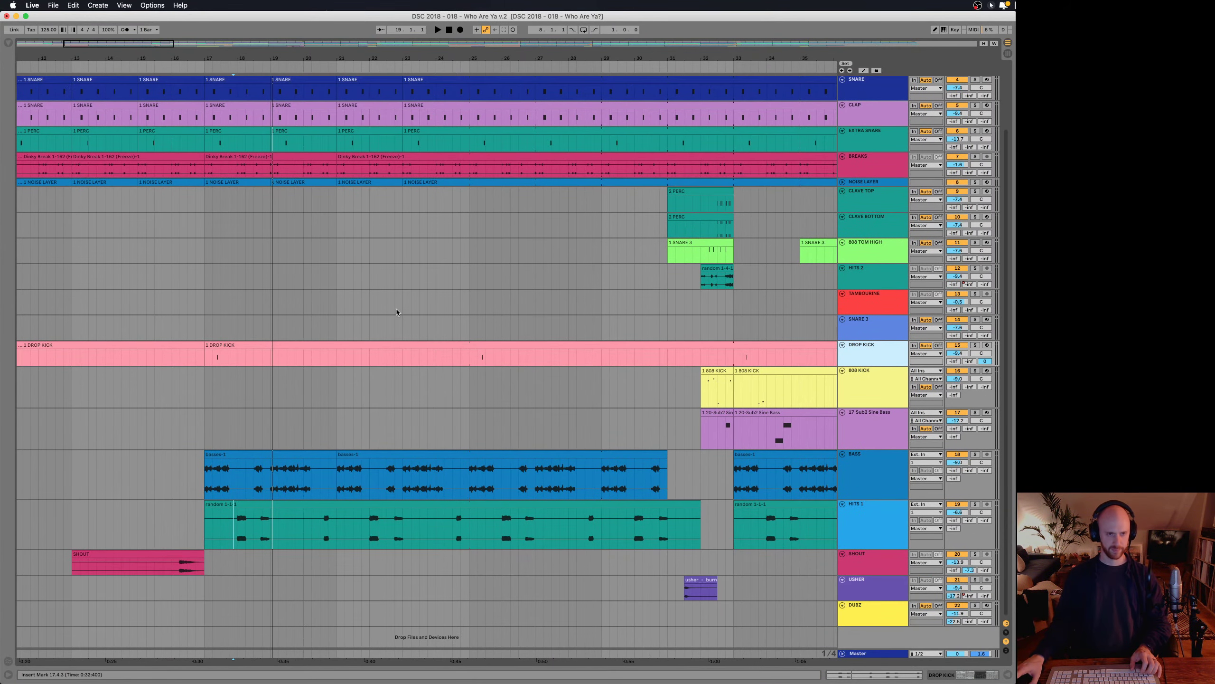
pyautogui.scroll(1, 396, 311)
pyautogui.click(199, 445)
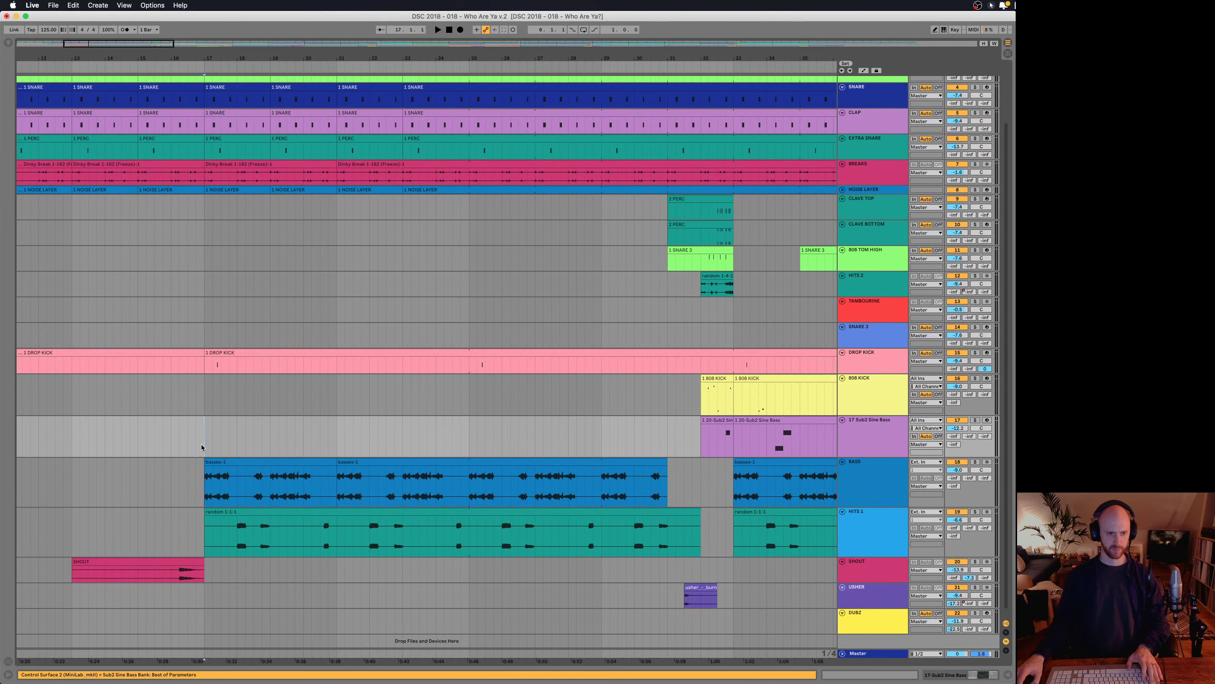
pyautogui.press('space')
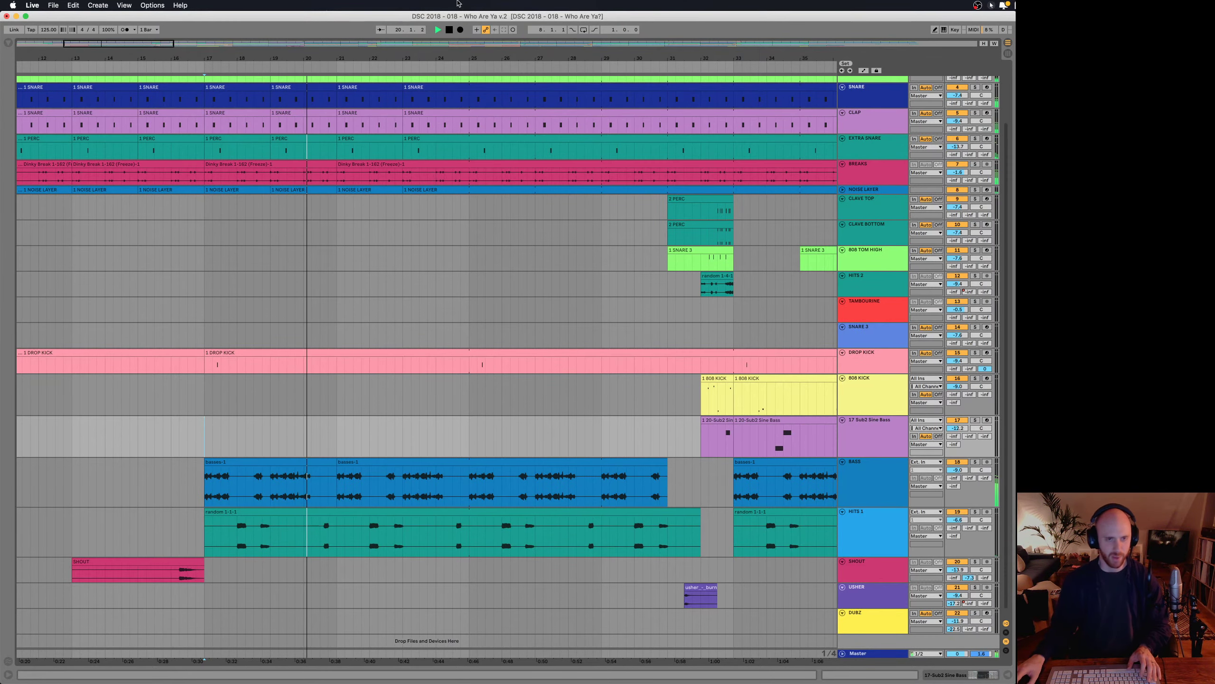
pyautogui.press('-')
pyautogui.press('-')
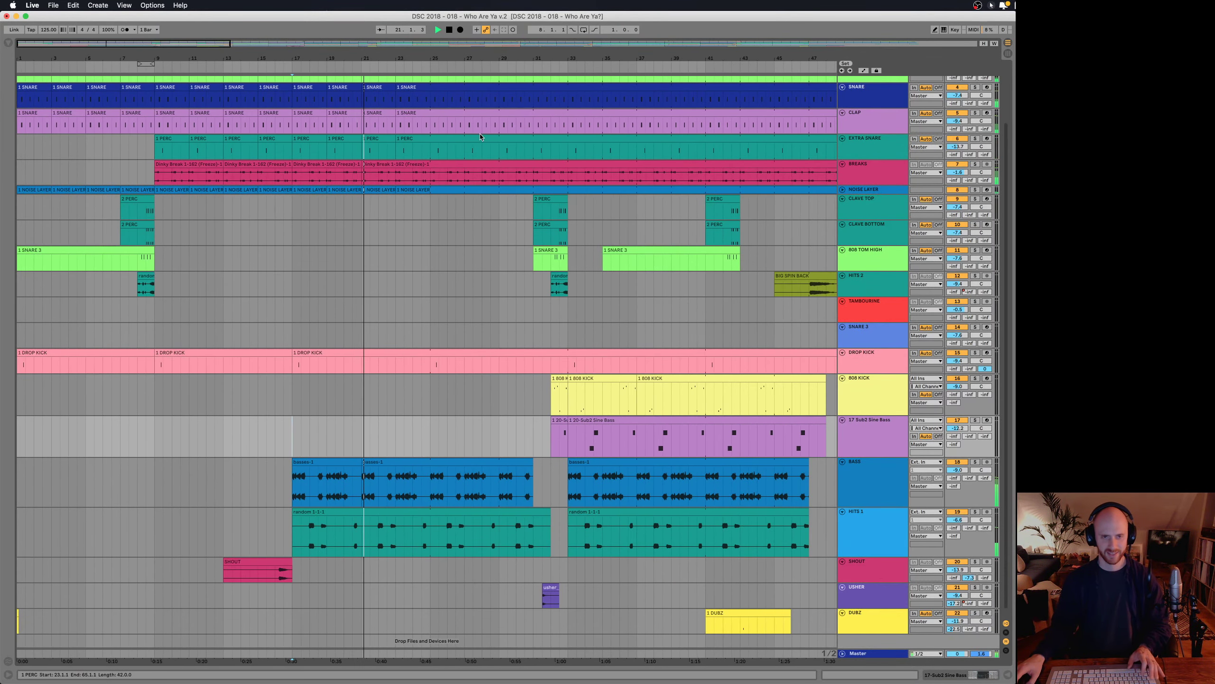
pyautogui.hscroll(10, 531, 83)
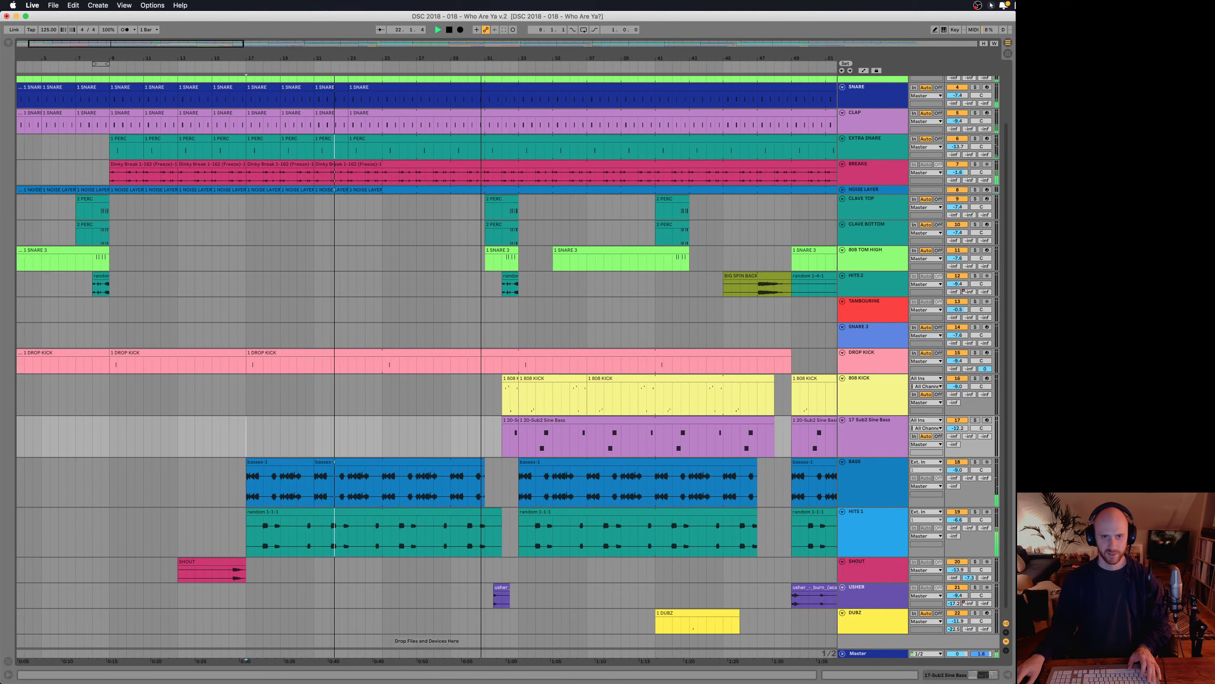
pyautogui.hscroll(2, 407, 268)
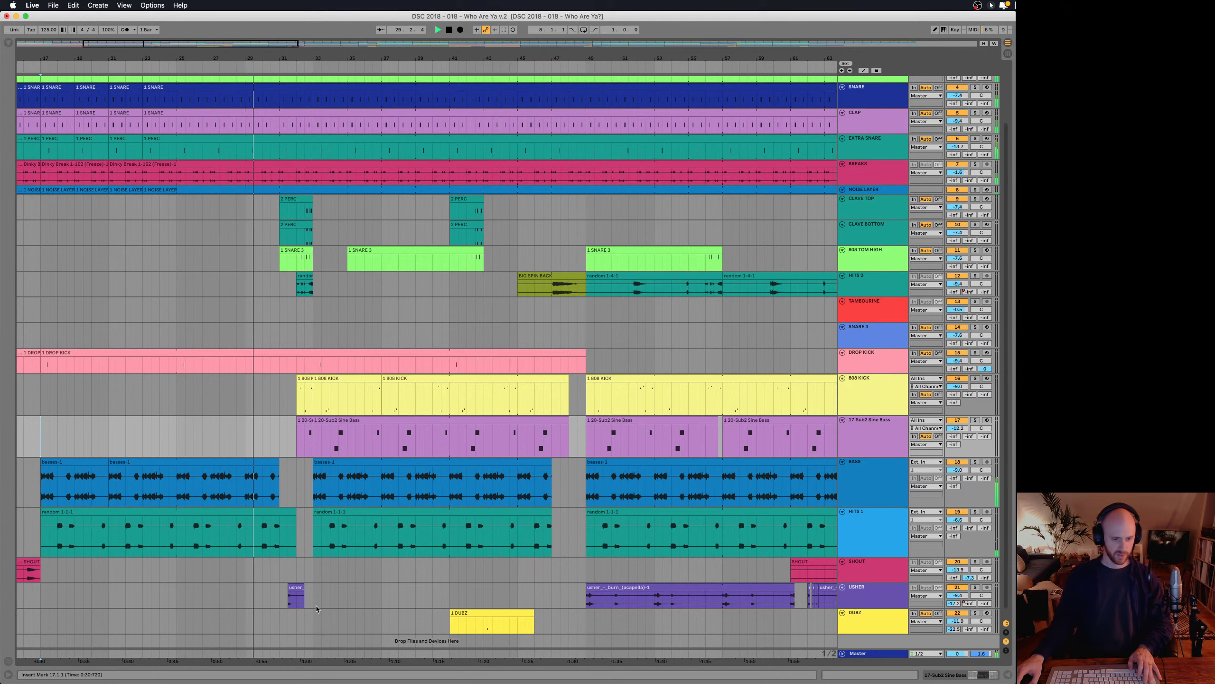
# - Mark the start of the short USHER clip before bar 31 and examine bars 30 to 36 while playback continues past the fill
pyautogui.click(288, 604)
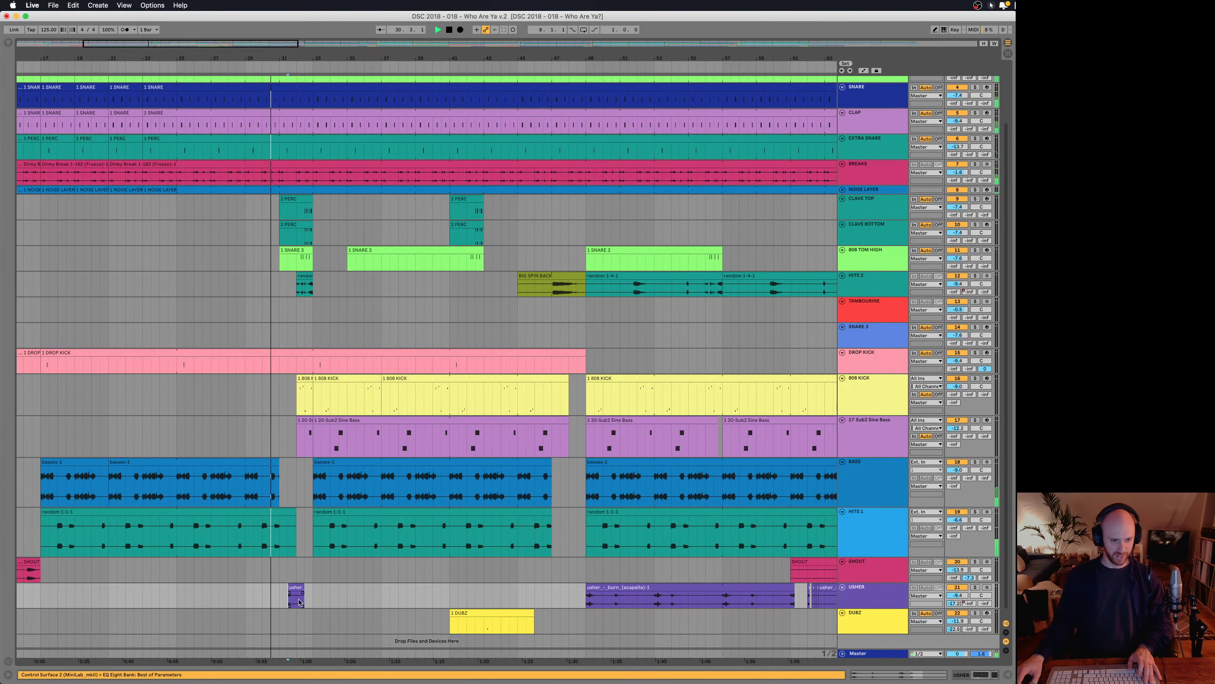
pyautogui.moveTo(291, 58); pyautogui.dragTo(376, 102)
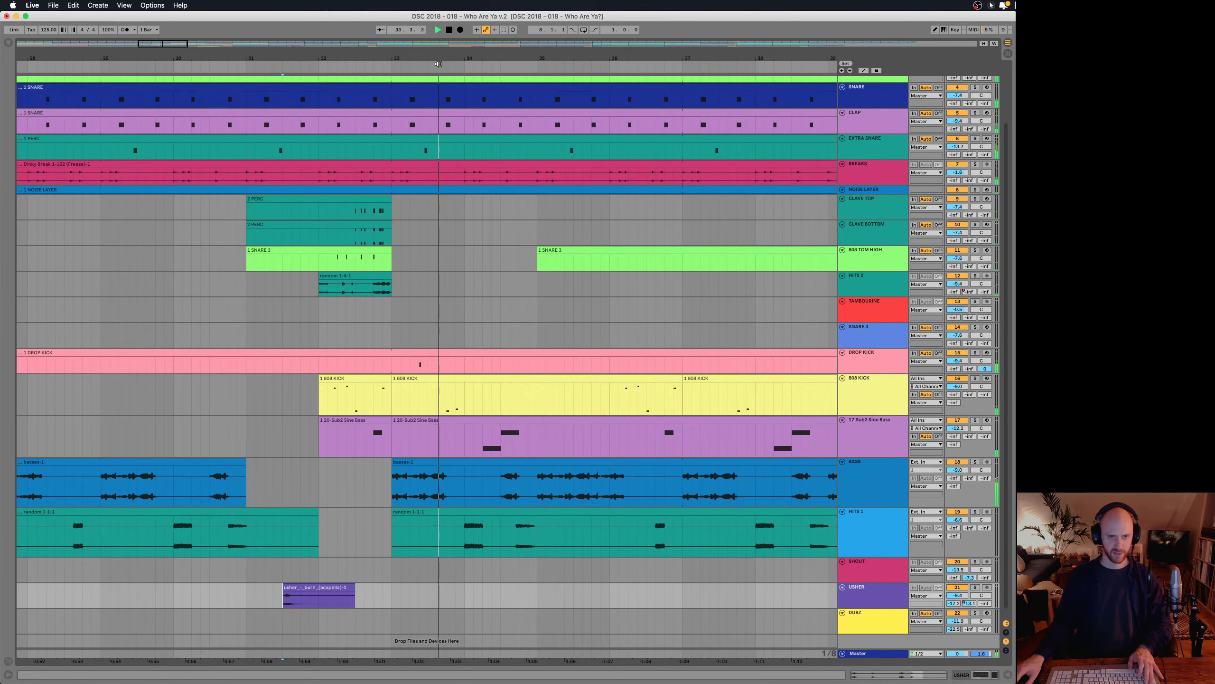
pyautogui.moveTo(437, 81); pyautogui.dragTo(357, 213)
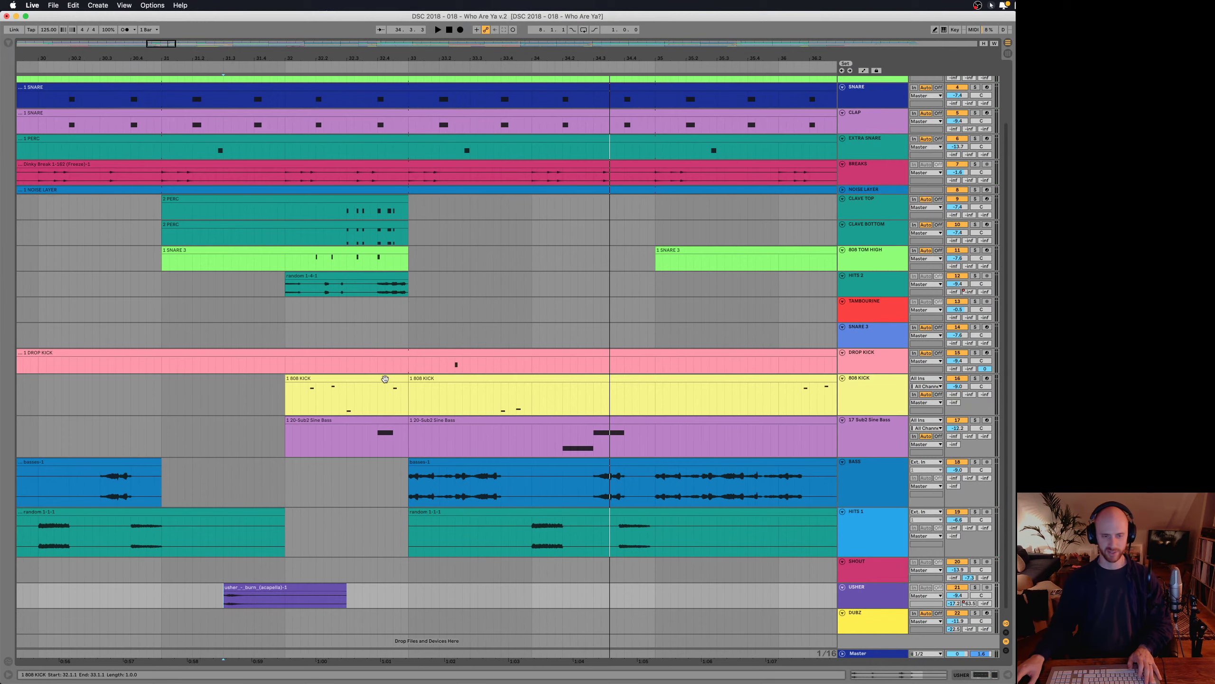
# - Solo 808 KICK and 17 Sub2 Sine Bass in turn and play them from bar 32
pyautogui.click(288, 397)
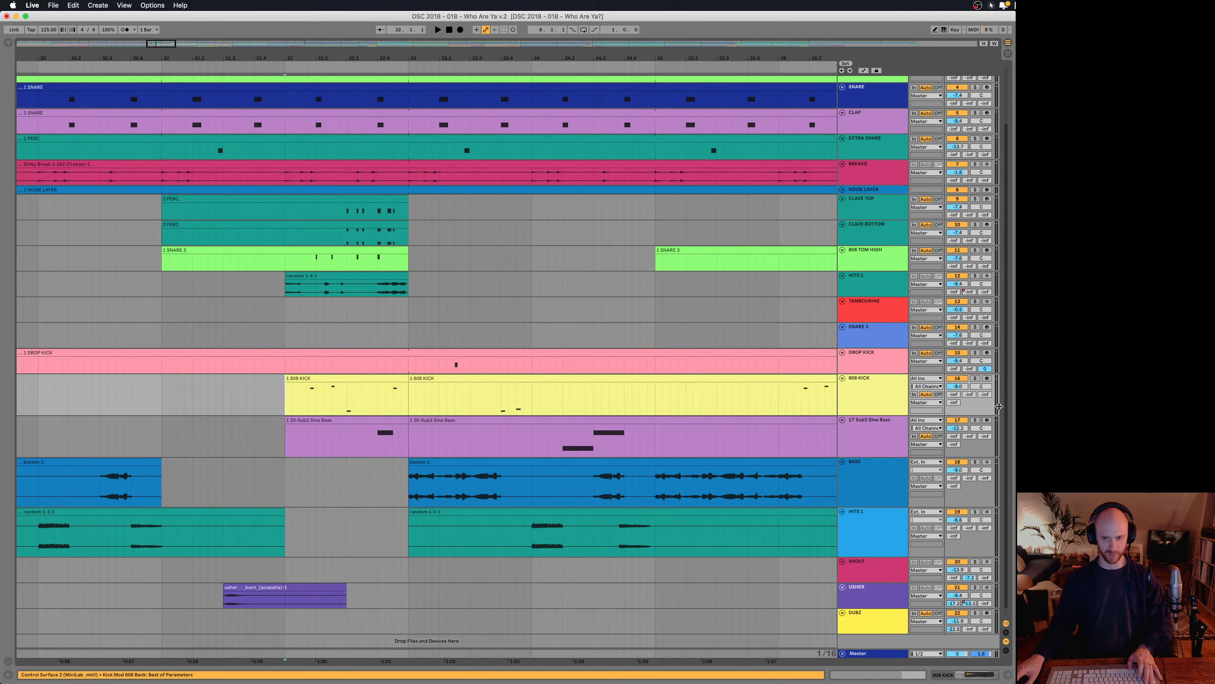
pyautogui.click(974, 379)
pyautogui.press('space')
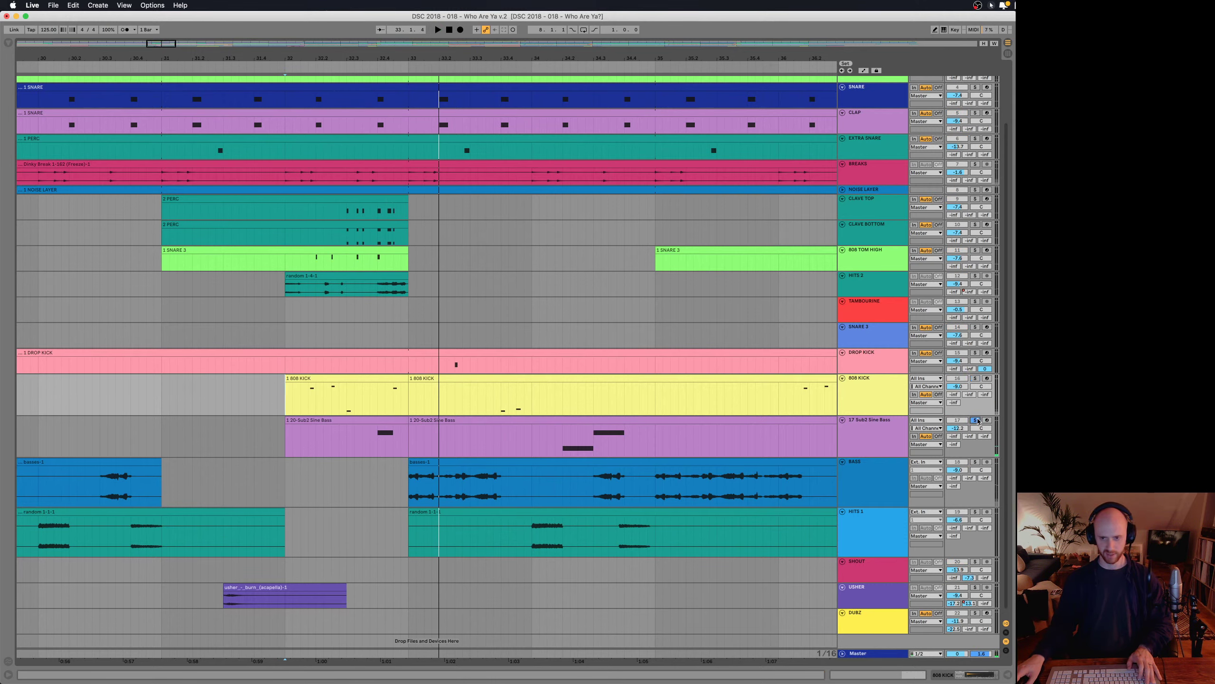
pyautogui.press('space')
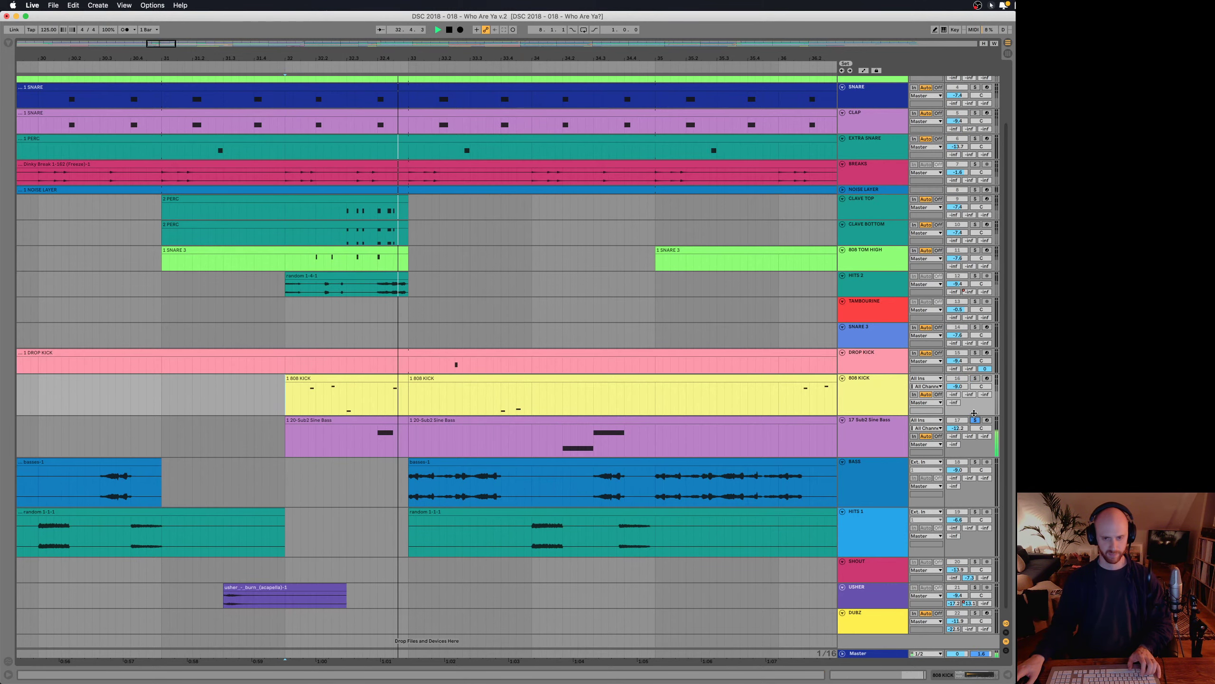
pyautogui.press('space')
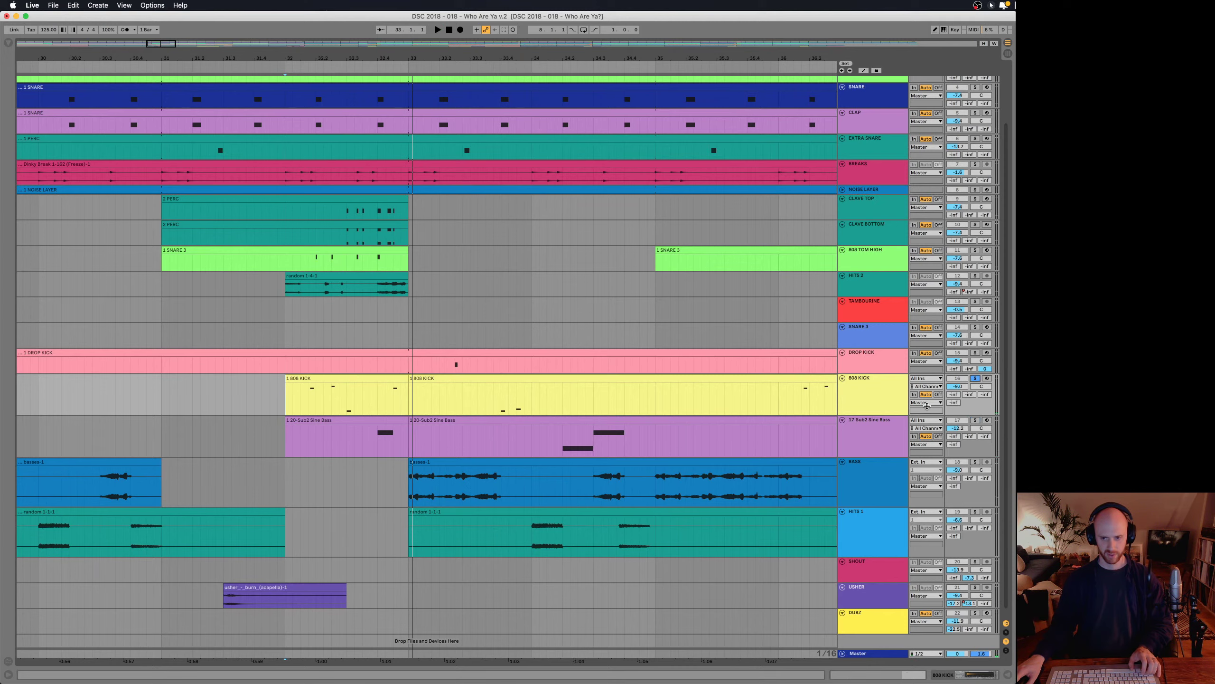
# - Remove the solo from 808 KICK and set the playback start to bar 31 on the 17 Sub2 Sine Bass lane
pyautogui.click(974, 379)
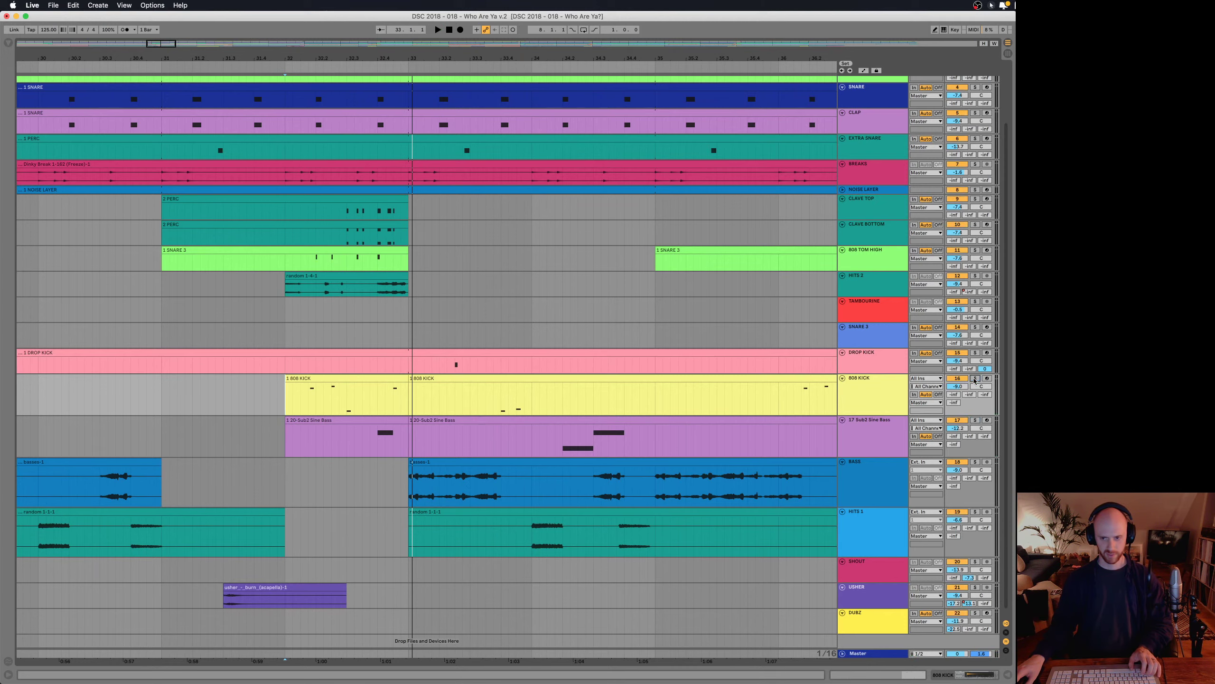
pyautogui.click(283, 444)
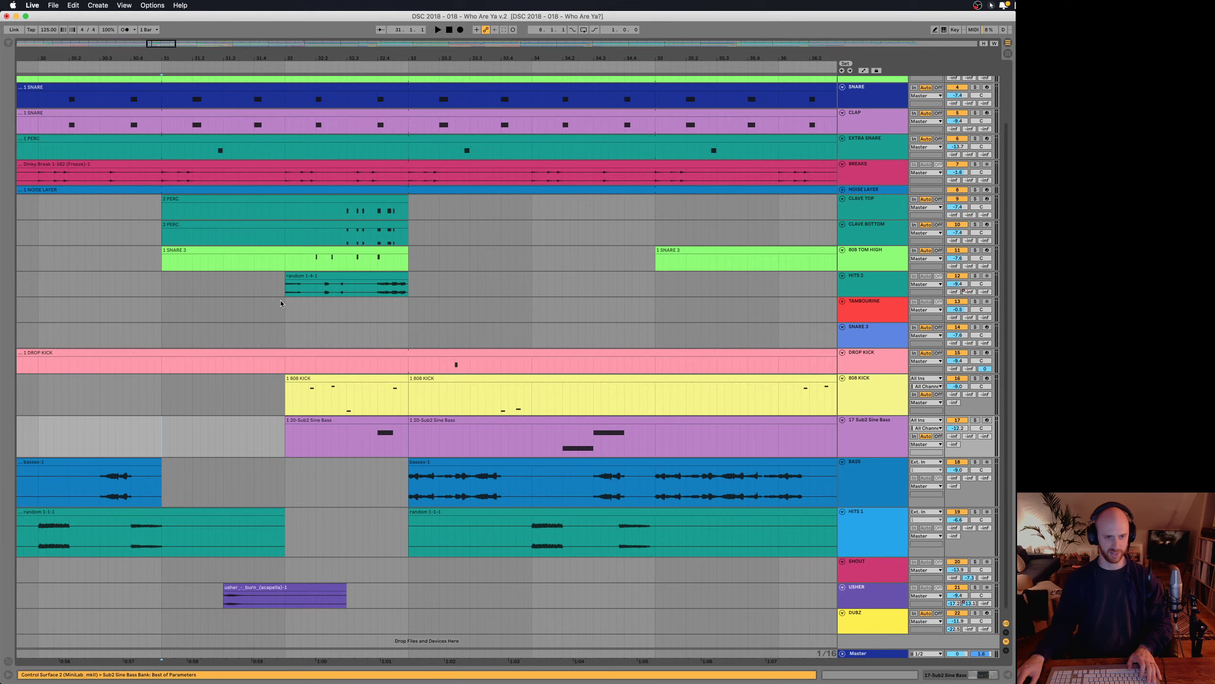
# - Play the arrangement from bar 31 into the section where the 808 kick and sub bass enter
pyautogui.press('space')
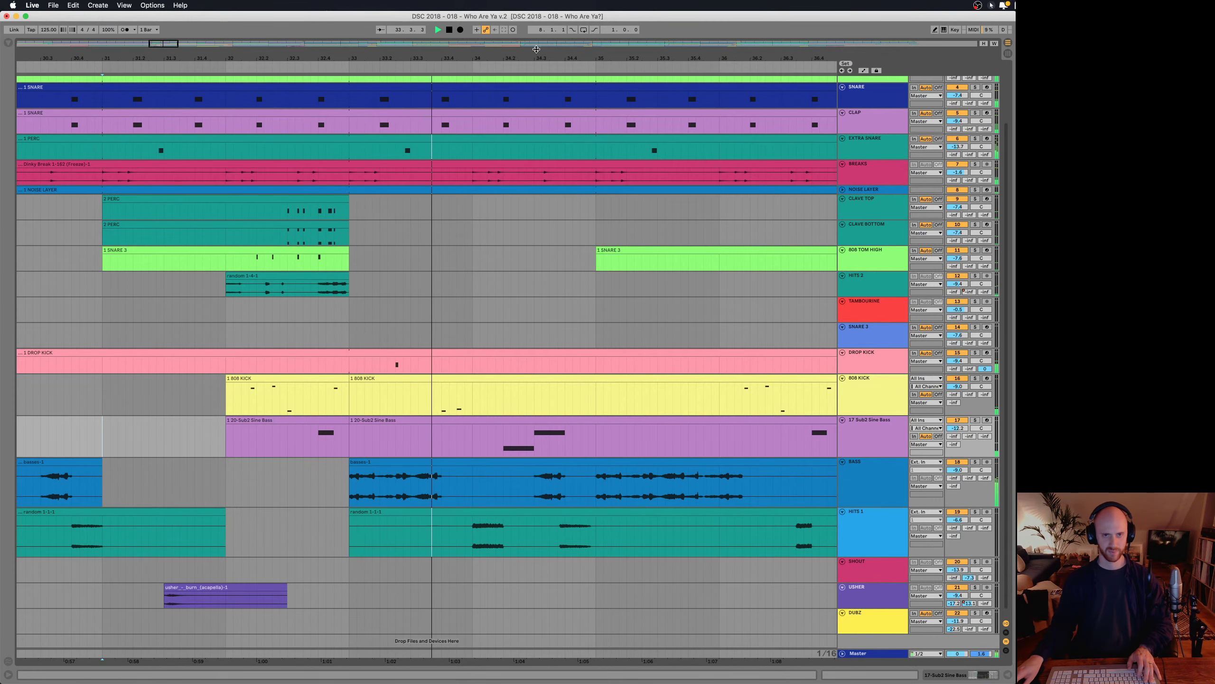
pyautogui.press('-')
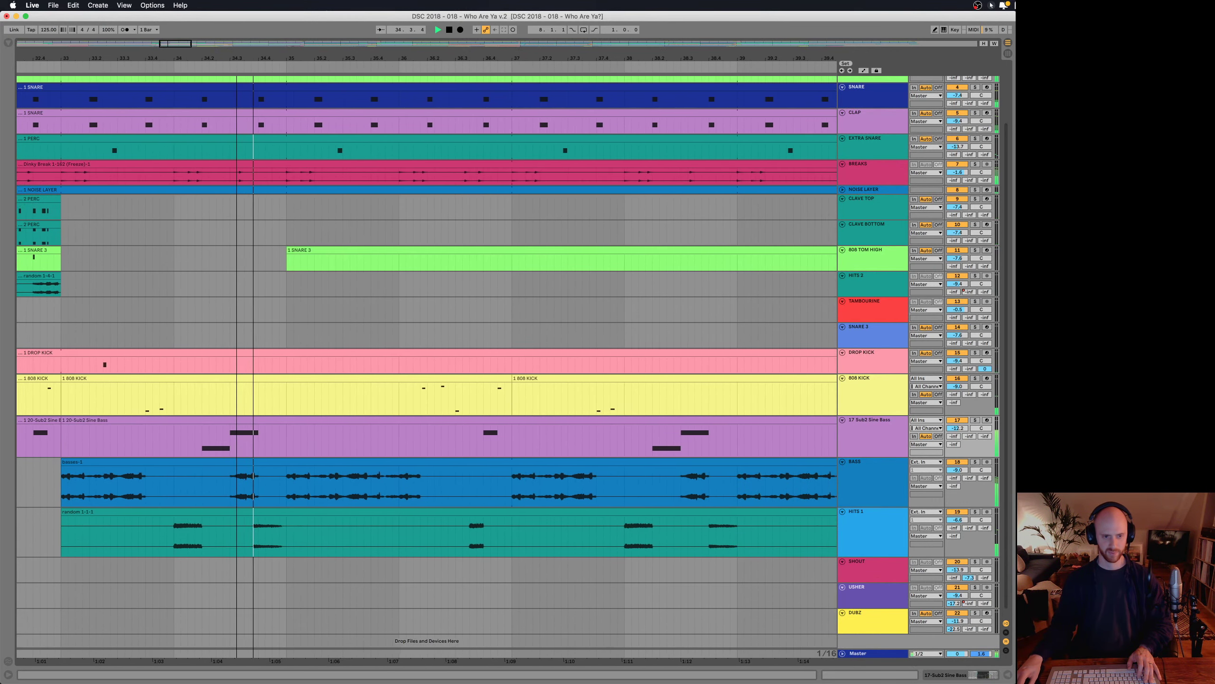
pyautogui.press('-')
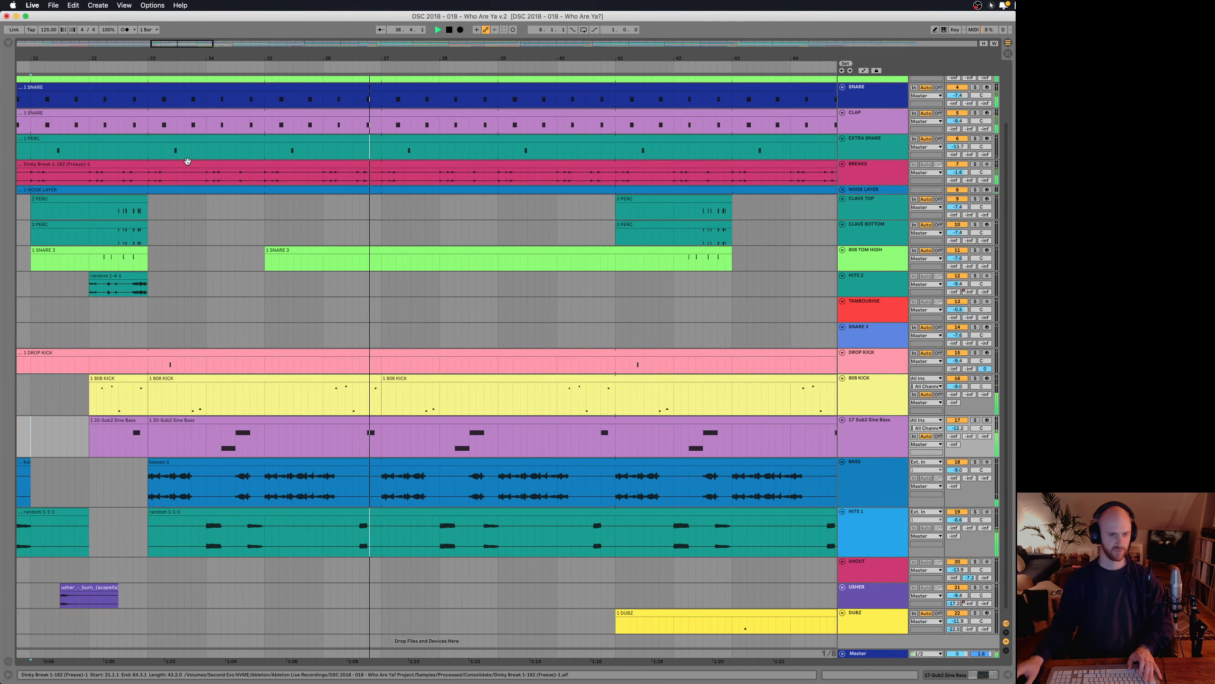
# - Stop playback and loop bars 33 to 37 over the second 808 KICK clip
pyautogui.press('space')
pyautogui.moveTo(149, 406); pyautogui.dragTo(379, 406)
pyautogui.press('super+l')
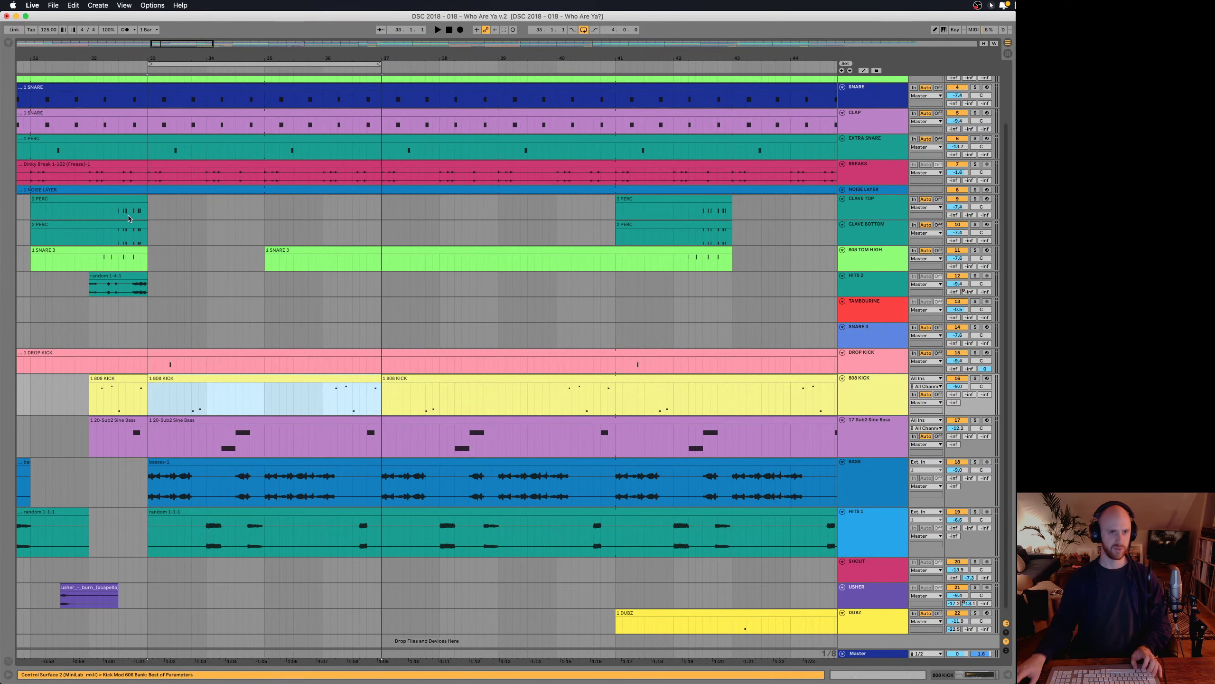
# - Audition the arrangement from bar 34, where the first hit of the HITS 1 clip sounds, and stop
pyautogui.moveTo(104, 58); pyautogui.dragTo(219, 184)
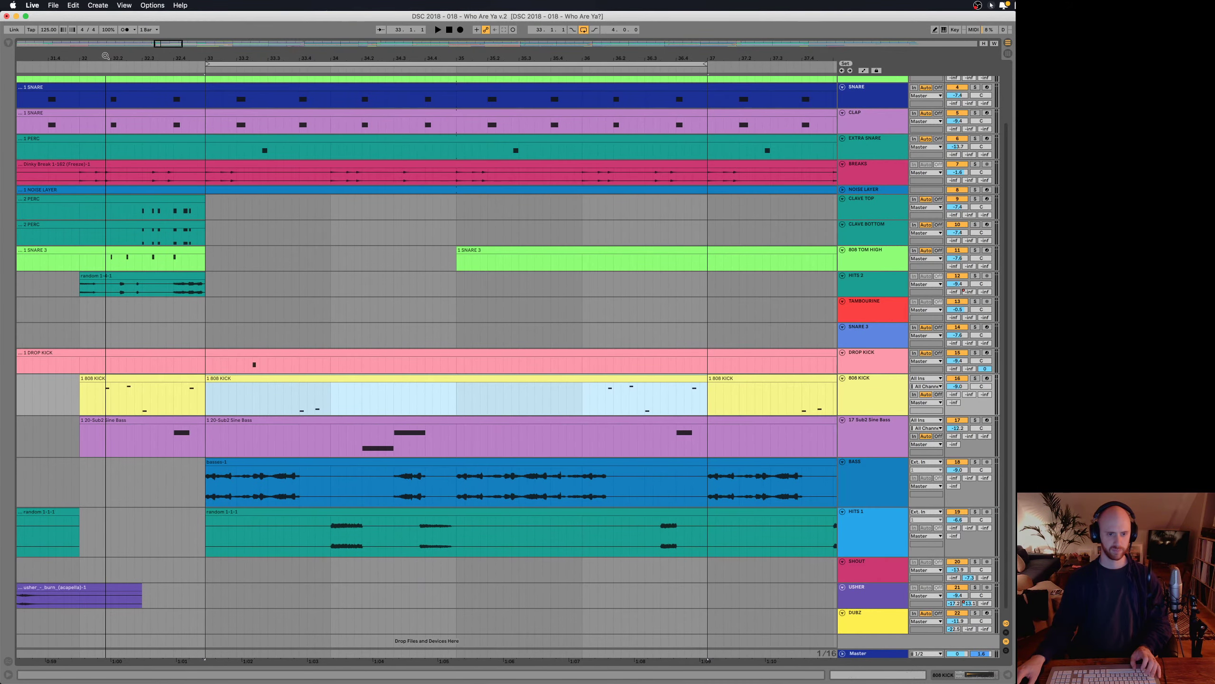
pyautogui.click(206, 446)
pyautogui.click(893, 395)
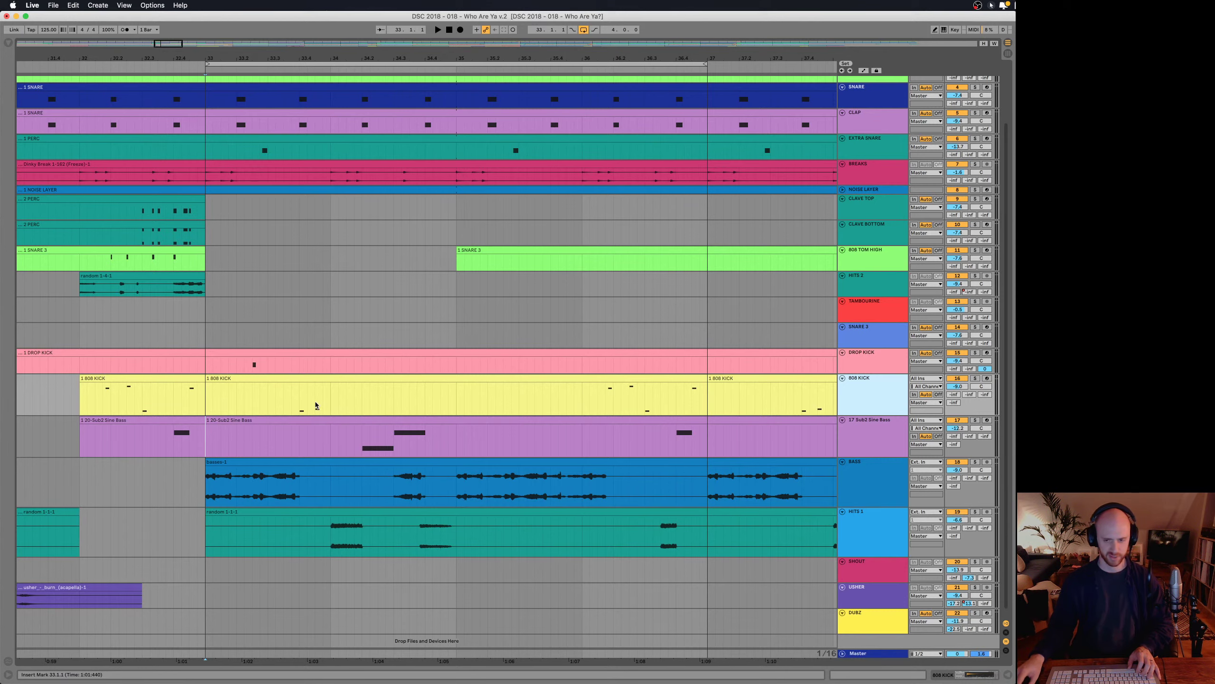
pyautogui.click(329, 538)
pyautogui.press('space')
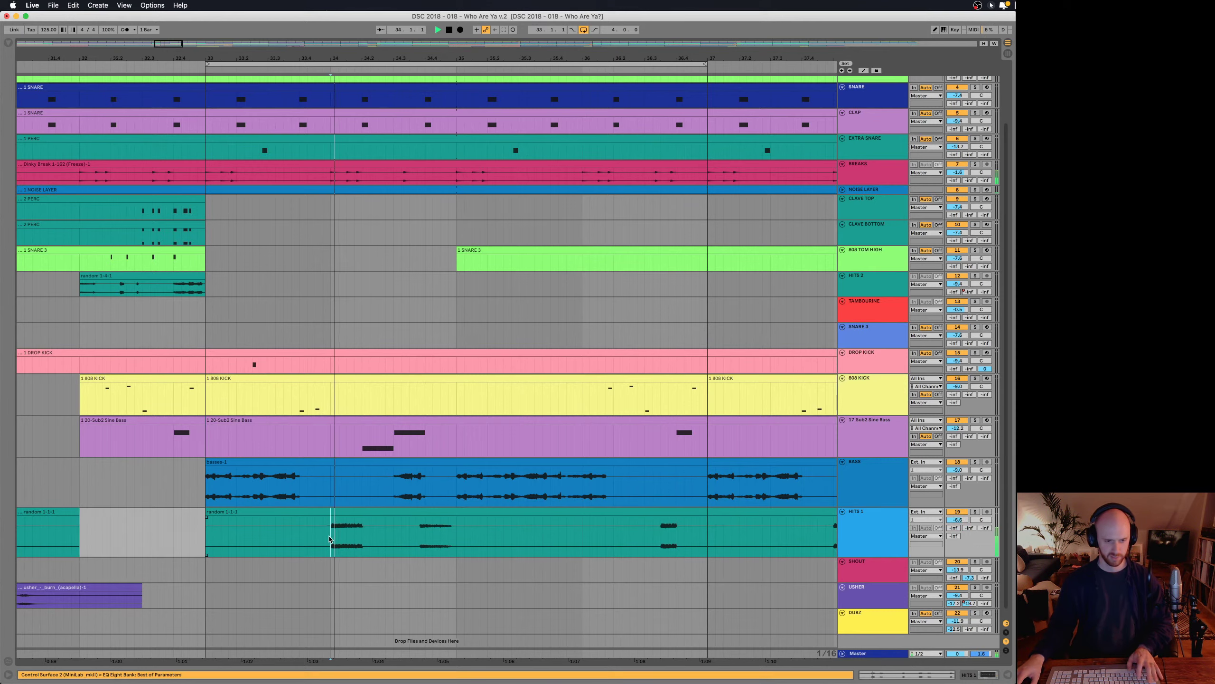
pyautogui.press('space')
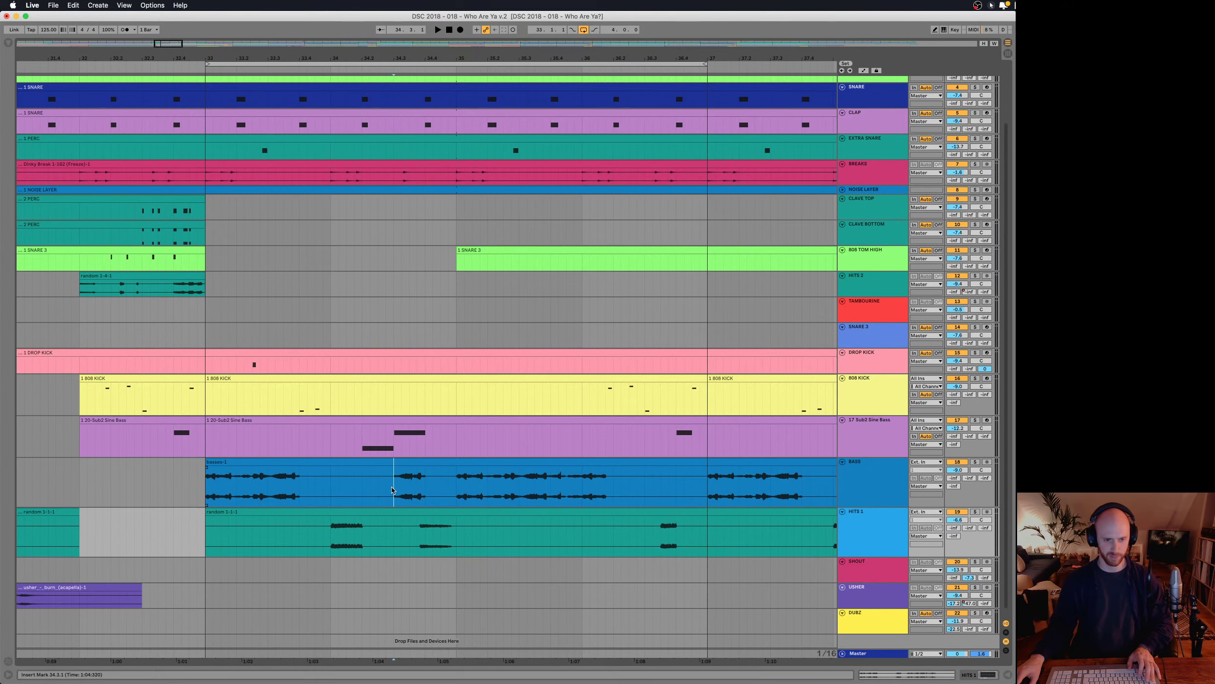
# - Play the BASS clip from 34.3.1, solo the BASS track and take the solo off again
pyautogui.press('space')
pyautogui.click(976, 463)
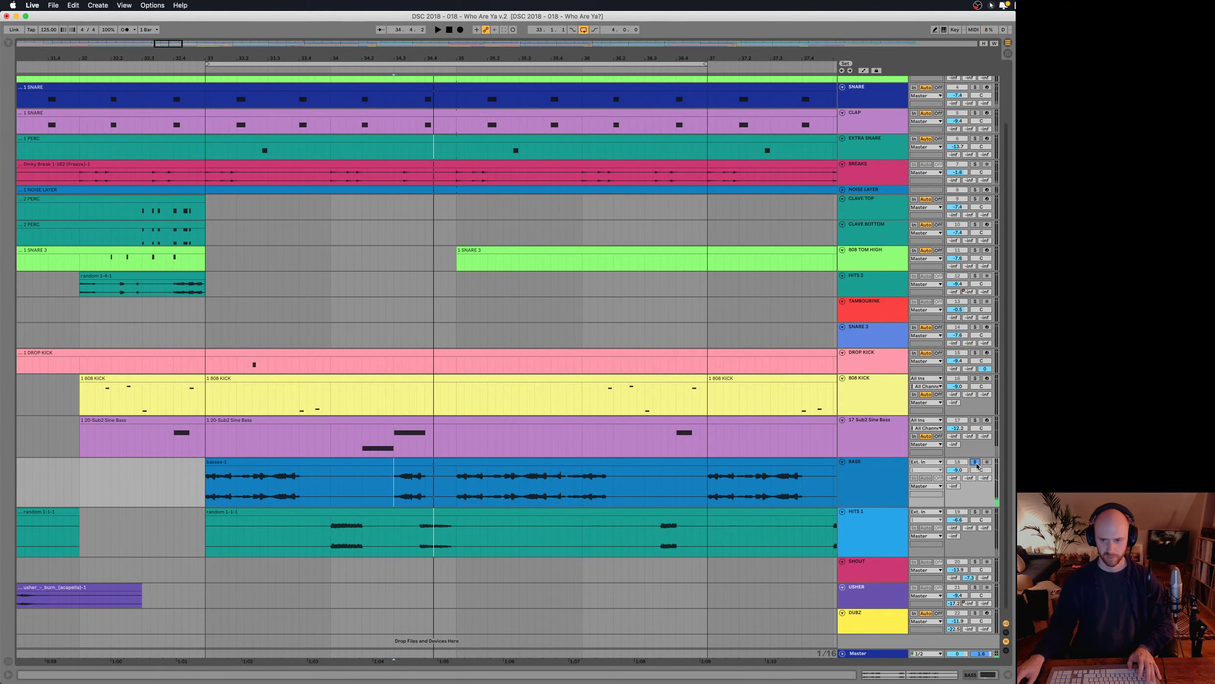
pyautogui.click(976, 462)
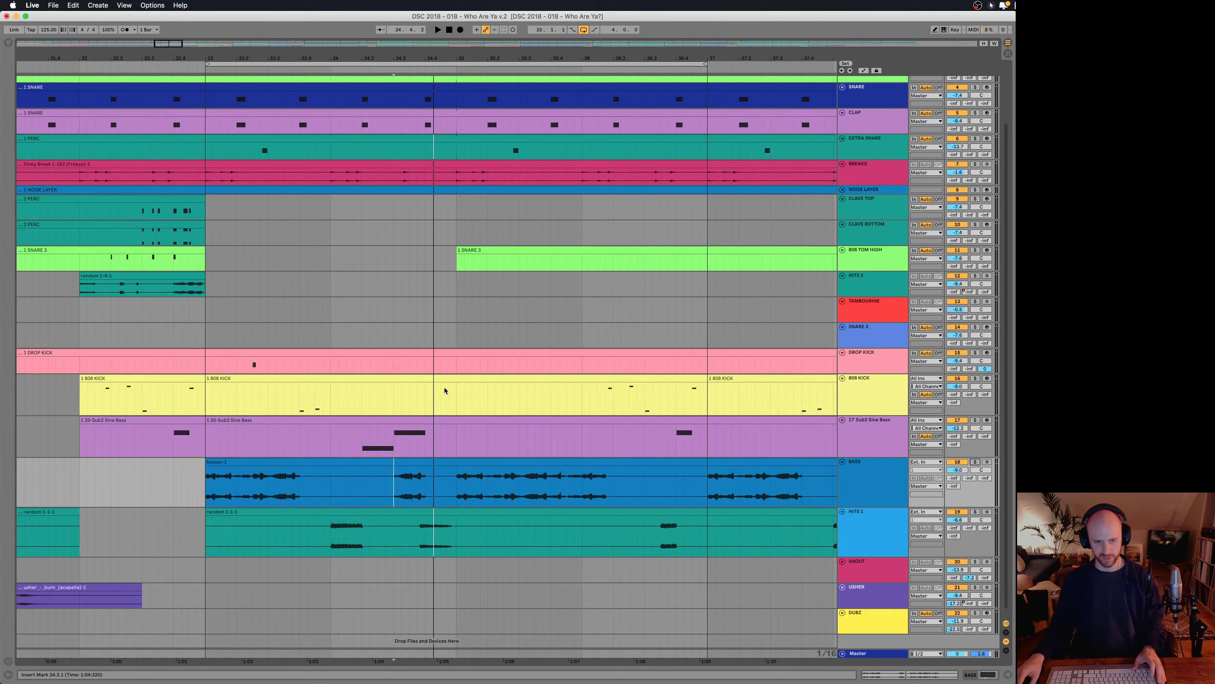
# - Play the looped section with all tracks from bar 33 and stop near its end
pyautogui.moveTo(330, 47); pyautogui.dragTo(387, 187)
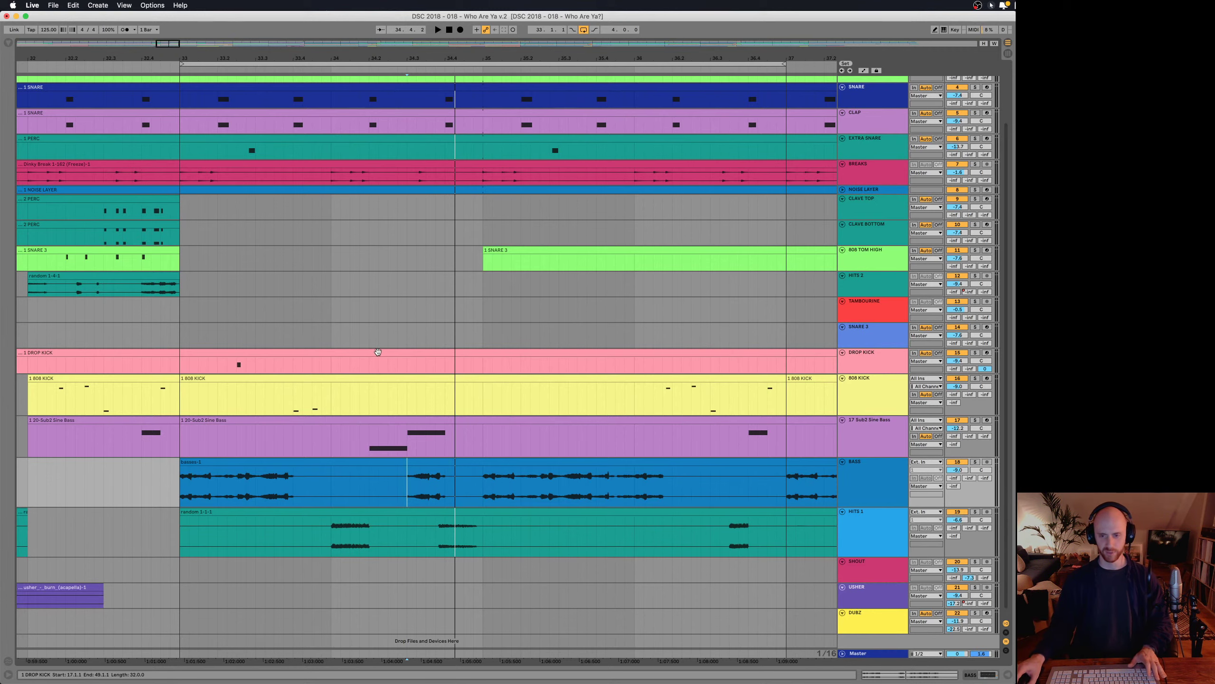
pyautogui.click(180, 449)
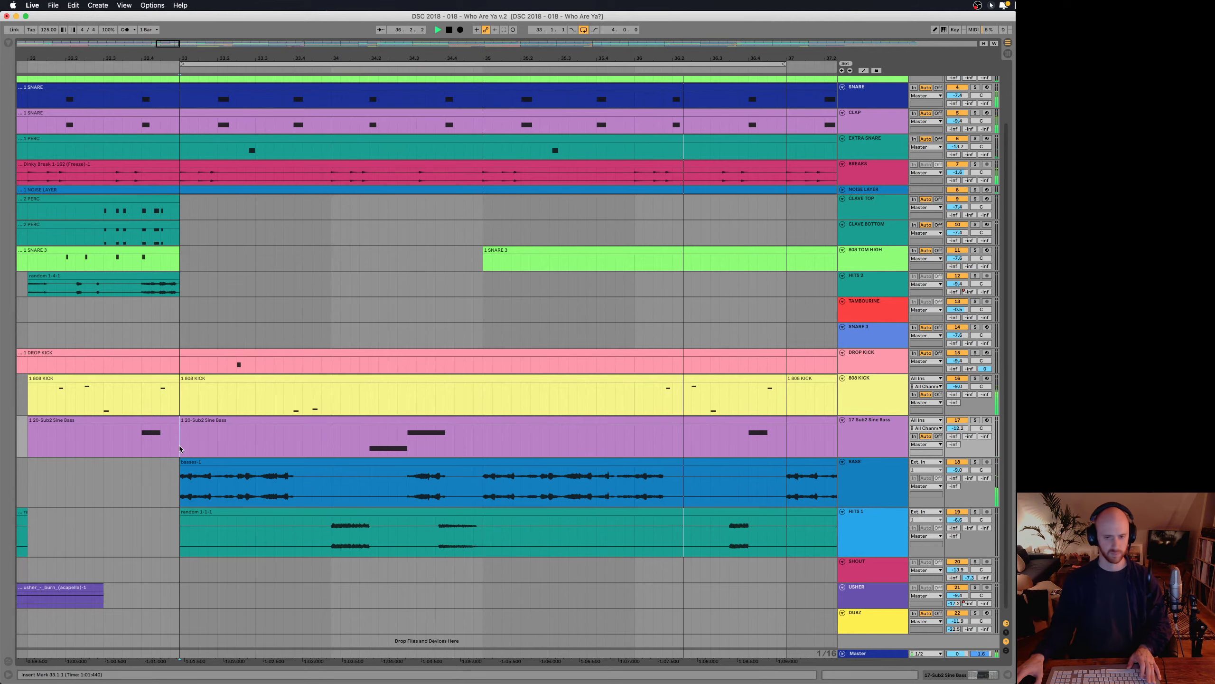
pyautogui.press('space')
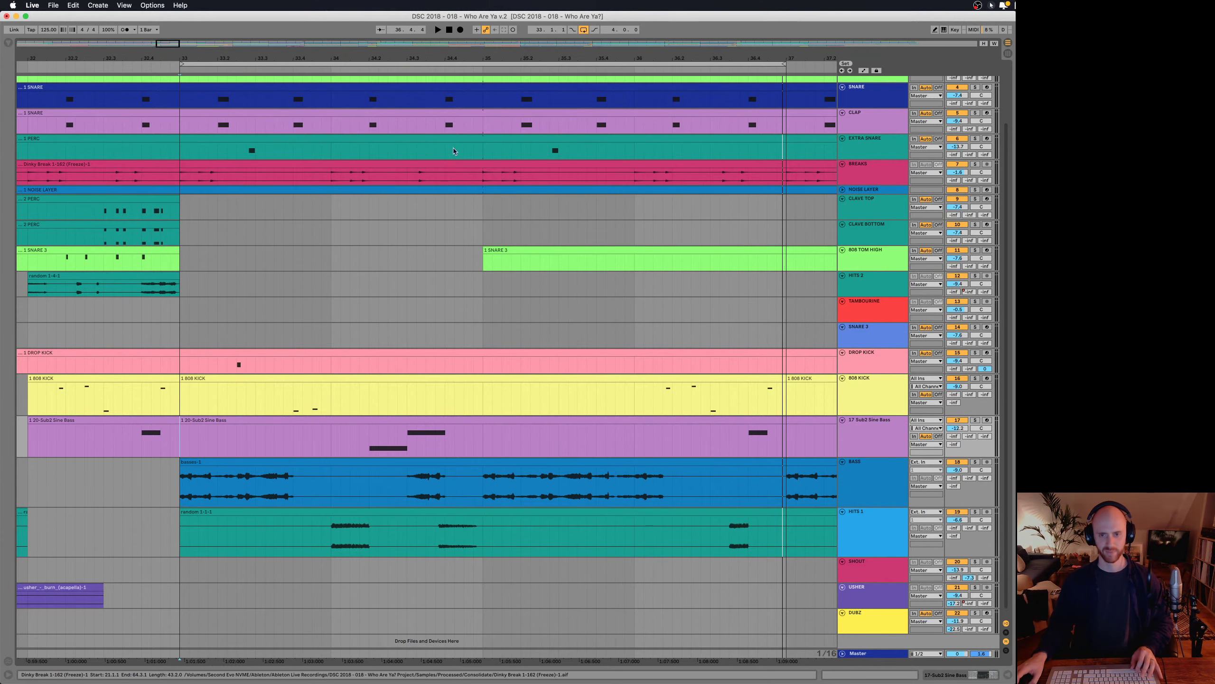
# - Turn off looping for the arrangement
pyautogui.press('-')
pyautogui.press('-')
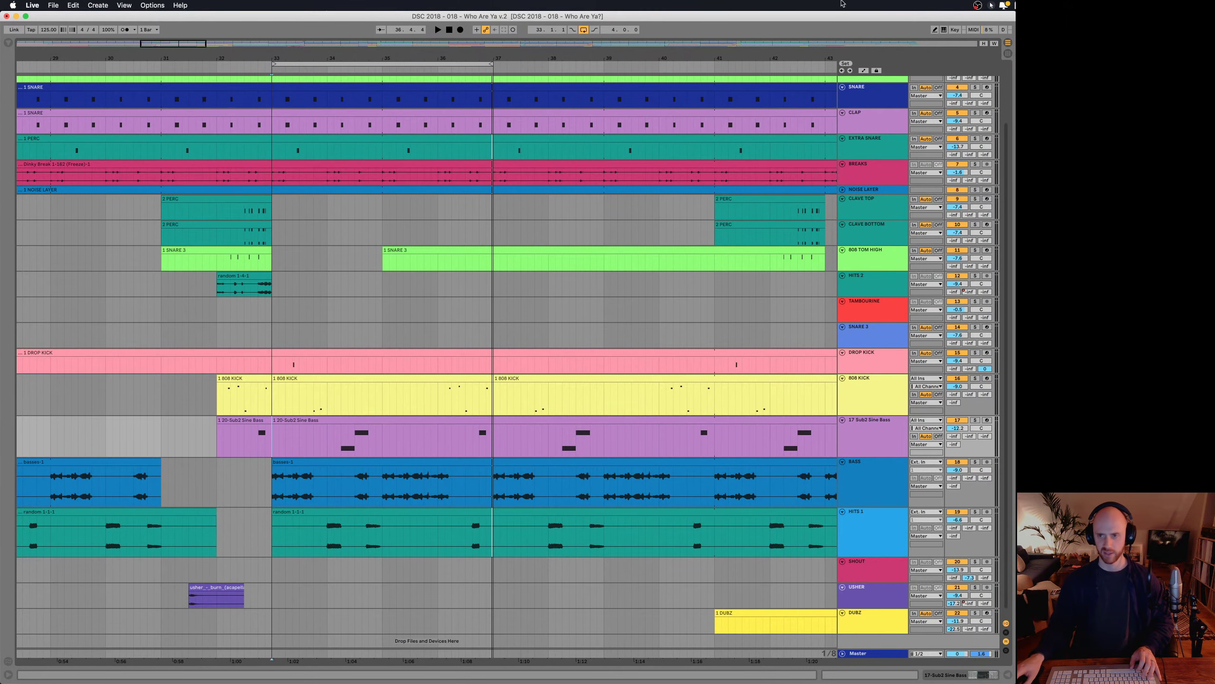
pyautogui.moveTo(730, 59); pyautogui.dragTo(624, 89)
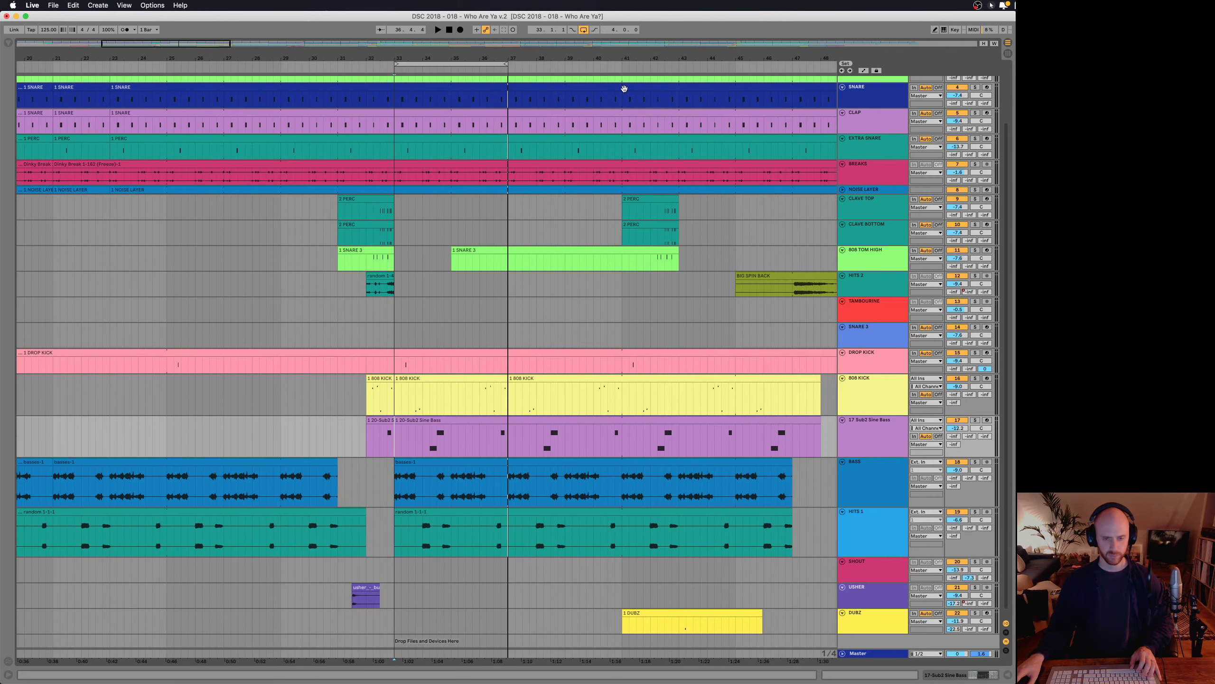
pyautogui.click(585, 30)
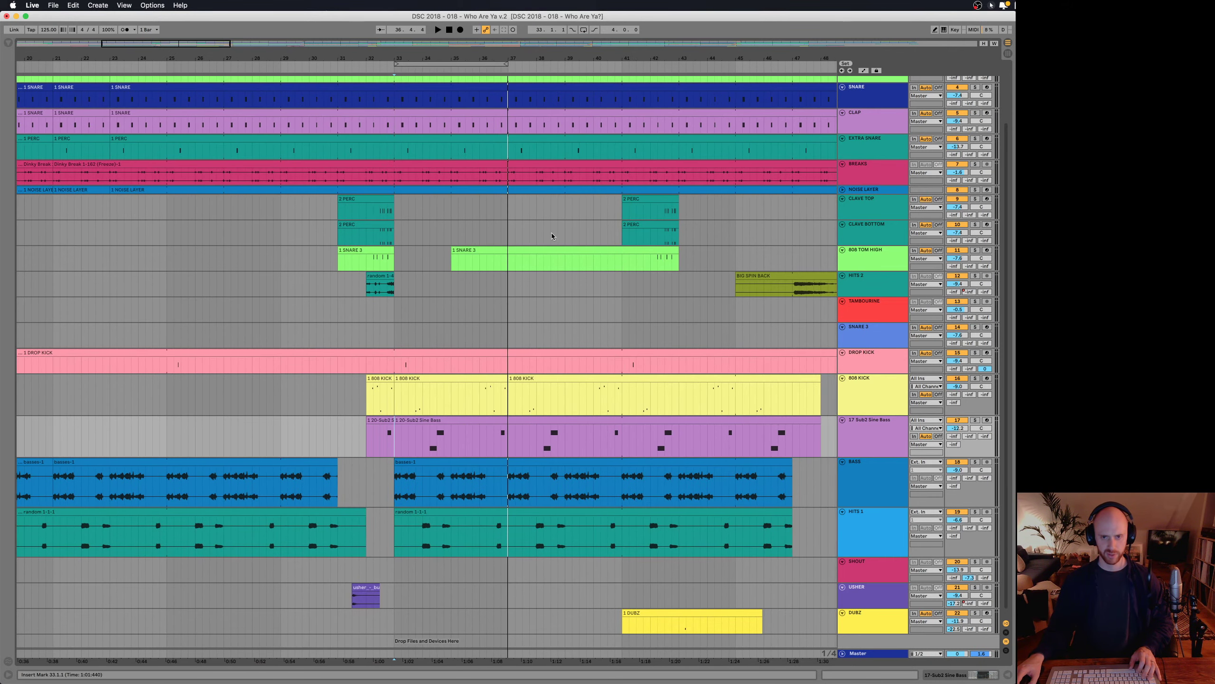
# - Play the arrangement from bar 41, where the first DUBZ clip starts
pyautogui.moveTo(552, 236); pyautogui.dragTo(450, 234)
pyautogui.click(537, 207)
pyautogui.hscroll(5, 562, 351)
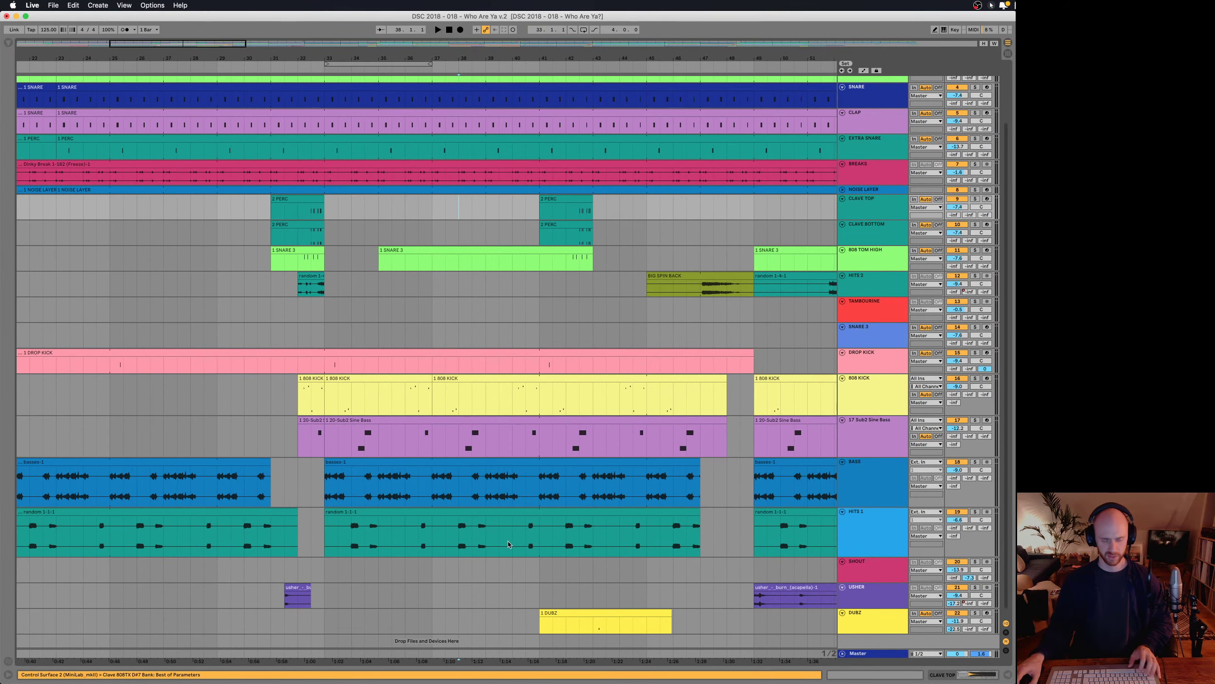
pyautogui.click(539, 586)
pyautogui.press('space')
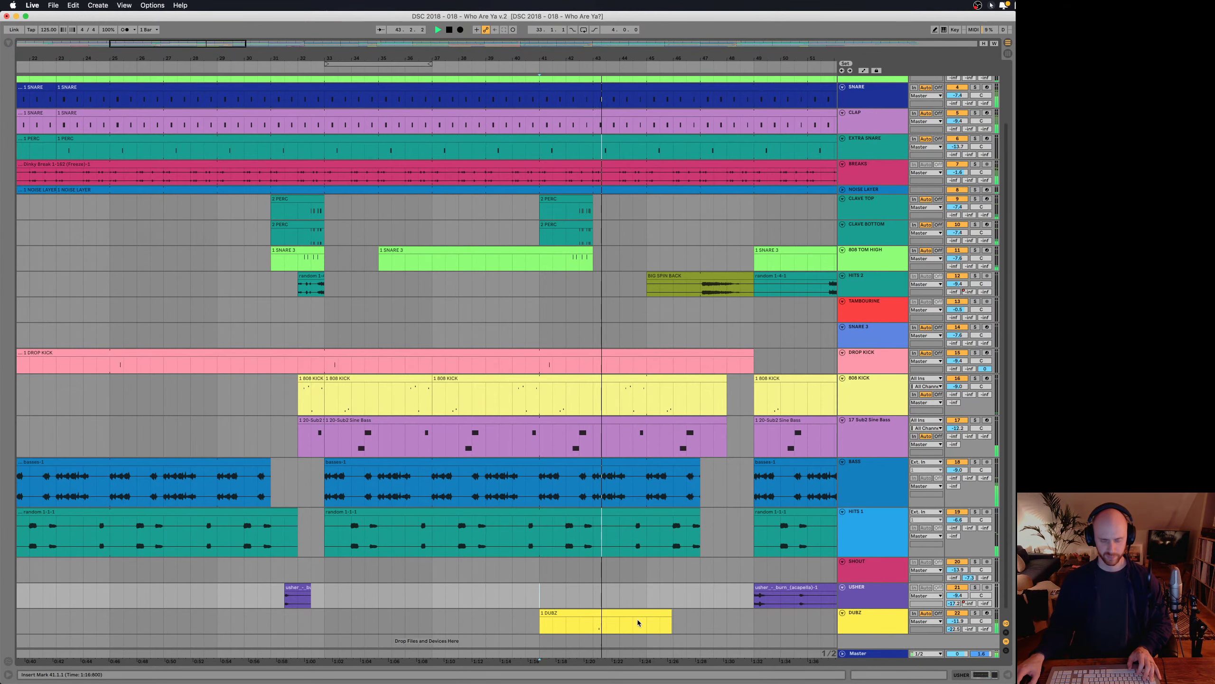
# - Show the DUBZ track's devices, stop playback and audition a Dub snares pad in its Drum Rack
pyautogui.doubleClick(883, 622)
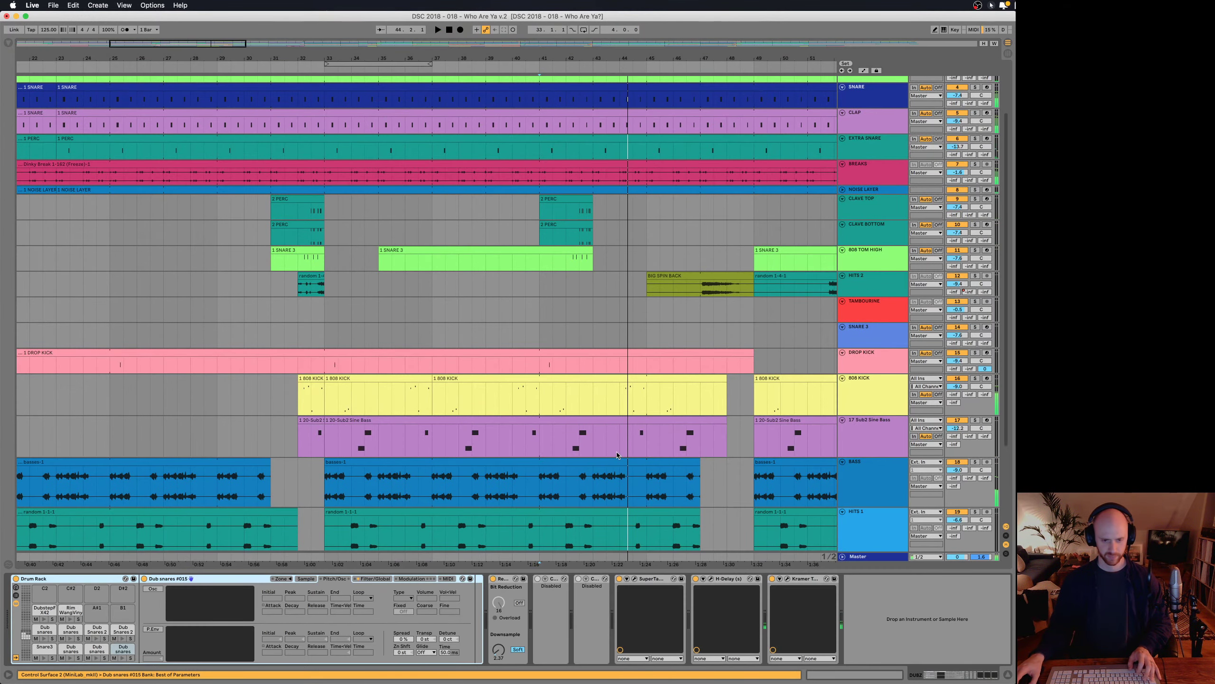
pyautogui.press('space')
pyautogui.scroll(-4, 615, 455)
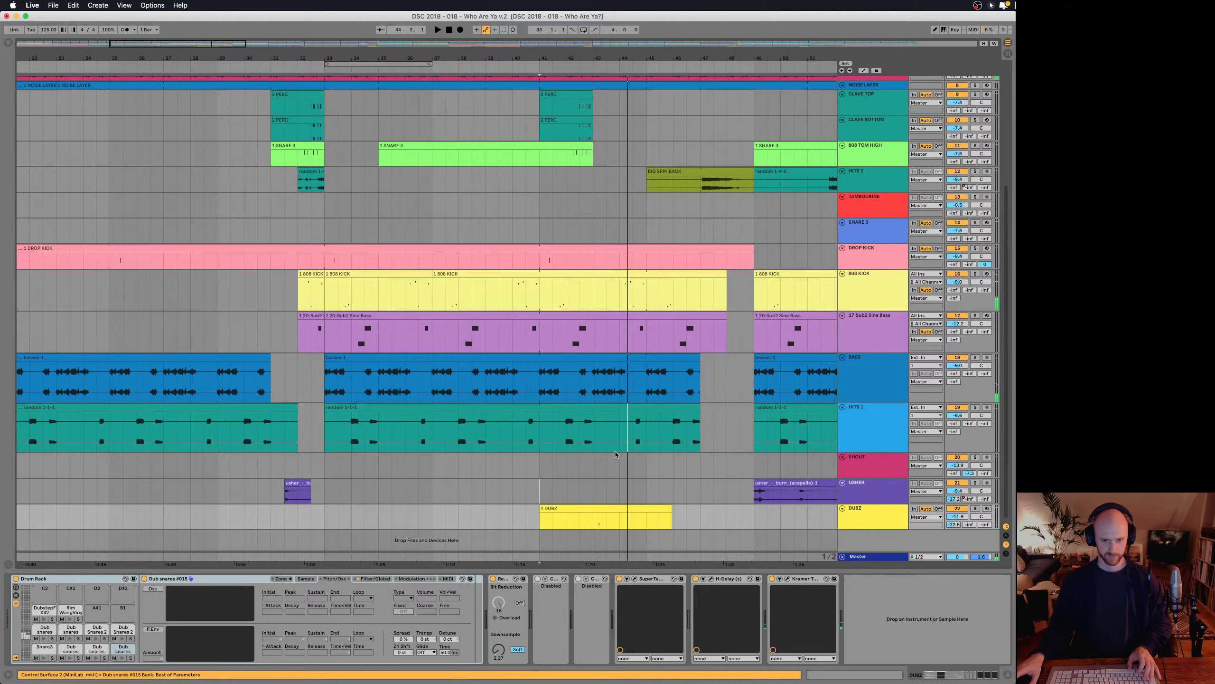
pyautogui.click(100, 639)
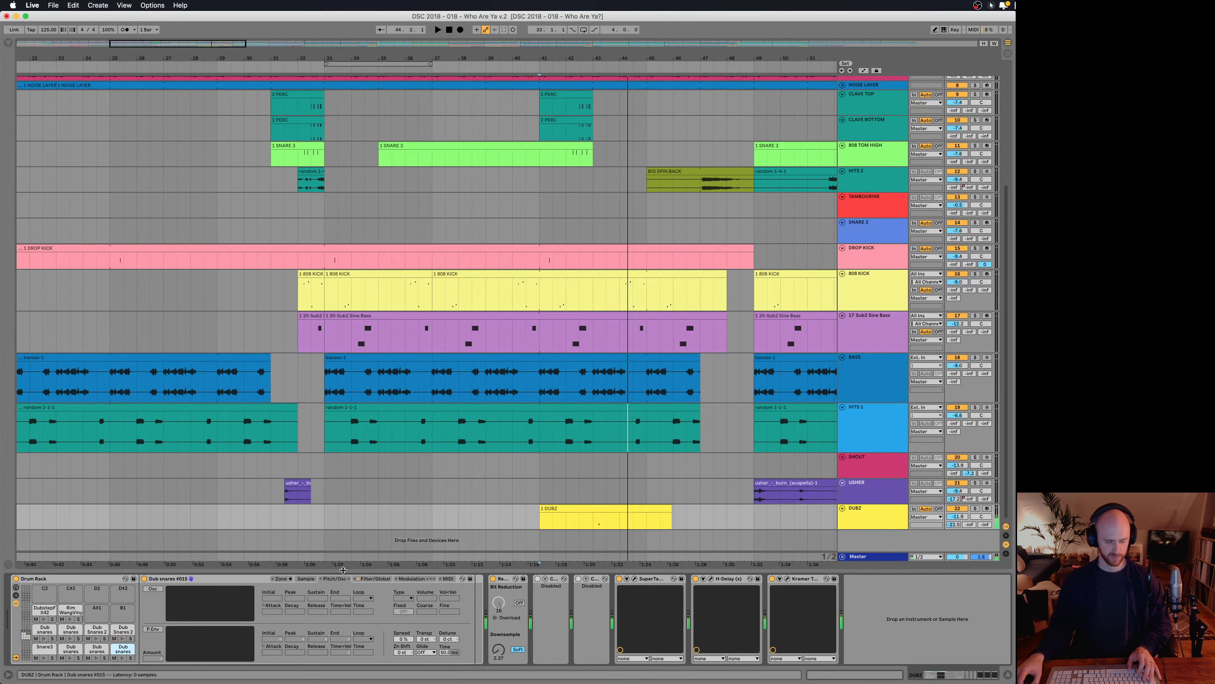
# - Play the arrangement from bar 43 through the BIG SPIN BACK clip into the section starting at bar 49
pyautogui.click(593, 523)
pyautogui.press('space')
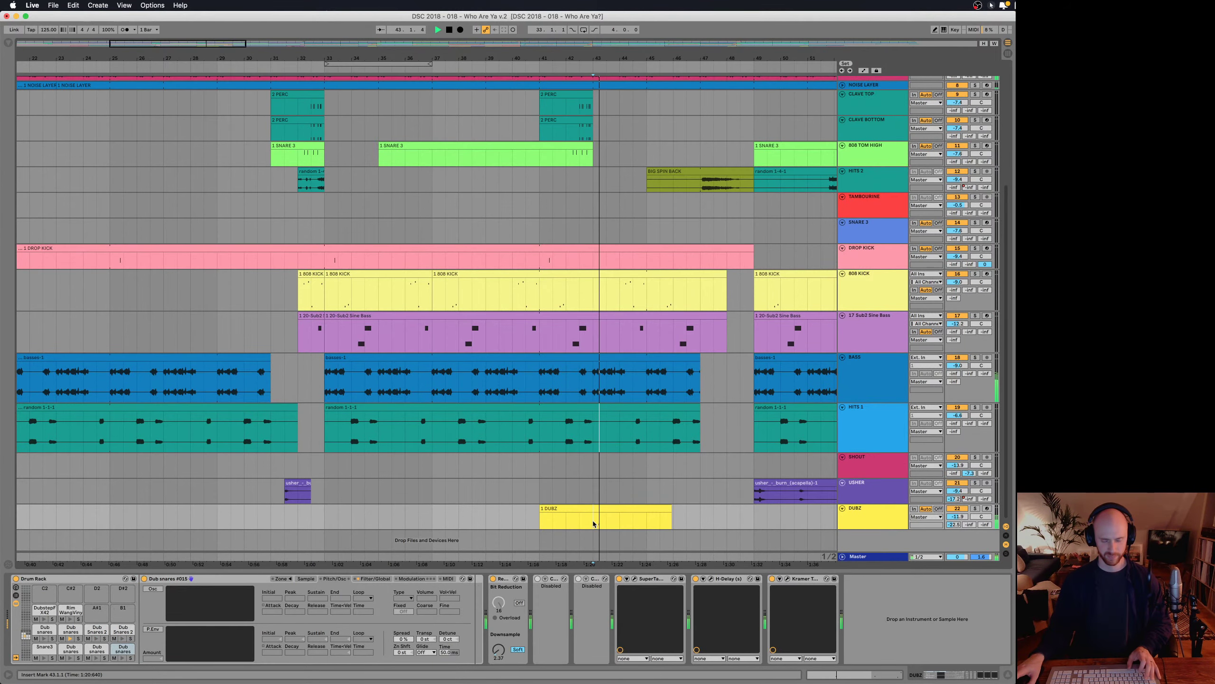
pyautogui.scroll(3, 592, 519)
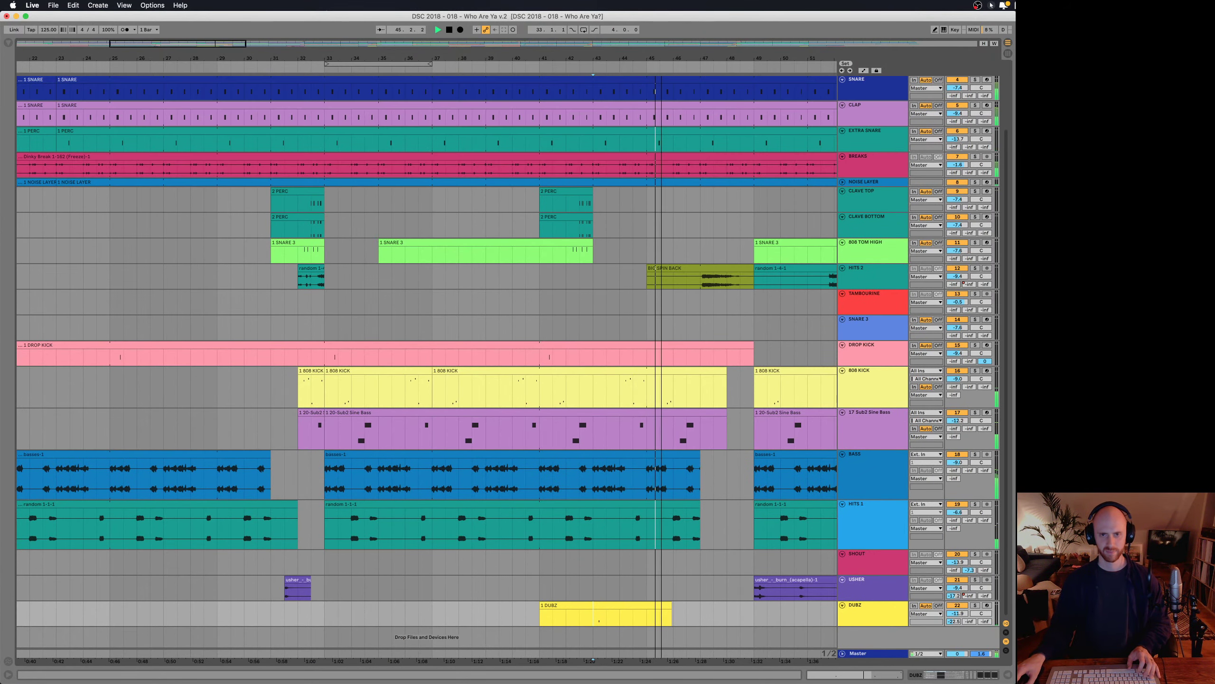
pyautogui.hscroll(5, 428, 363)
pyautogui.press('w')
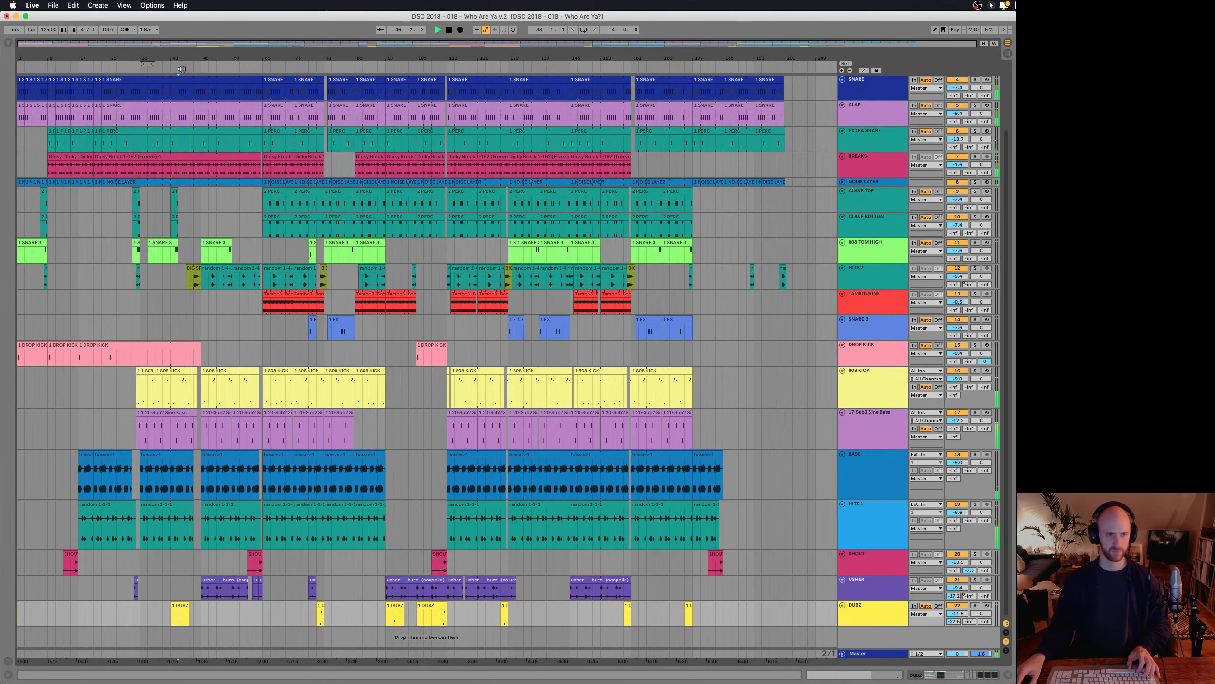
pyautogui.moveTo(182, 68); pyautogui.dragTo(199, 206)
pyautogui.click(205, 272)
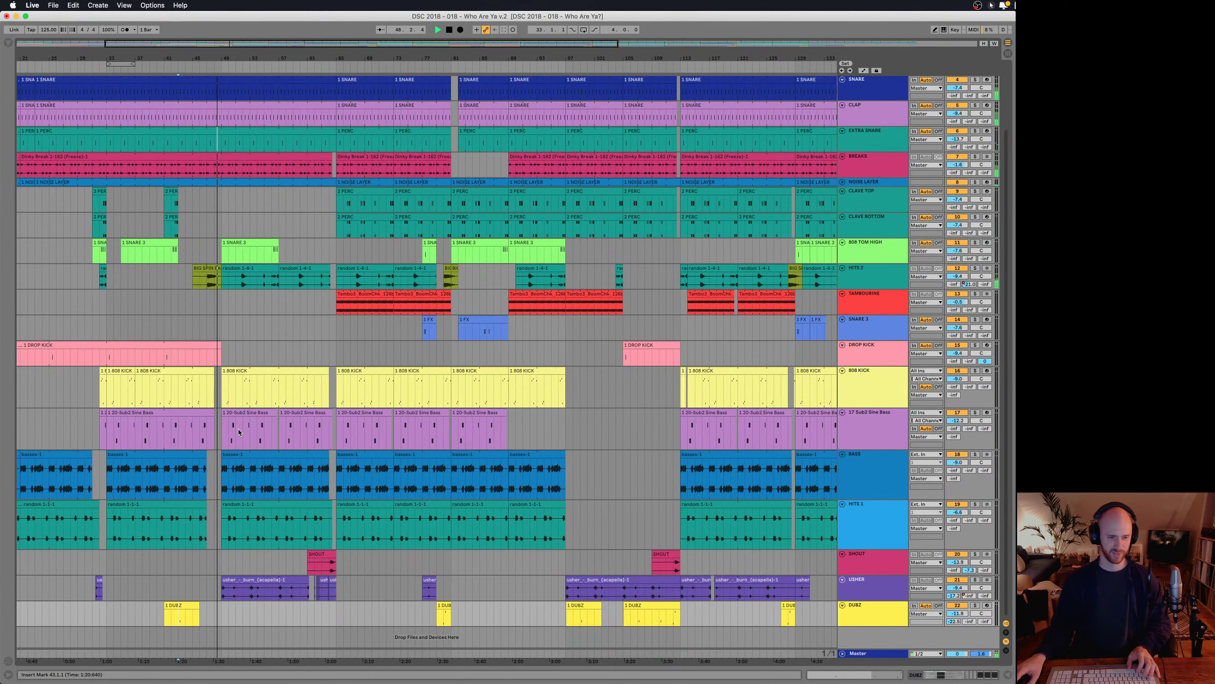
pyautogui.press('+')
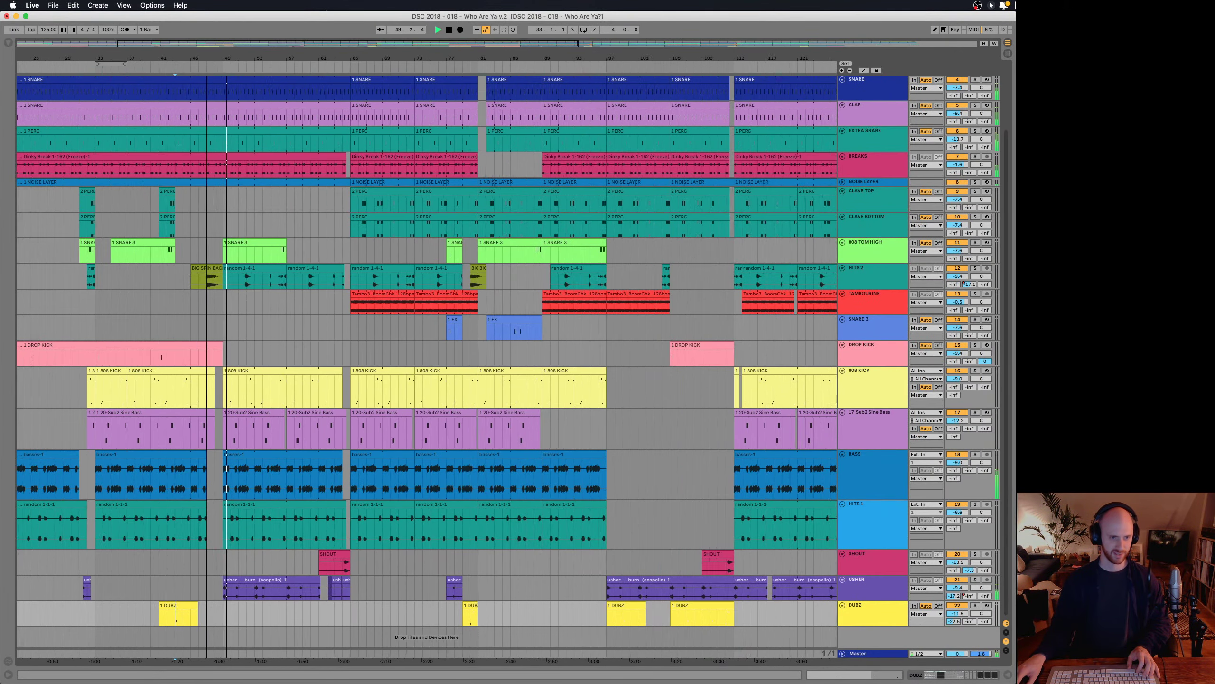
pyautogui.press('+')
pyautogui.press('+')
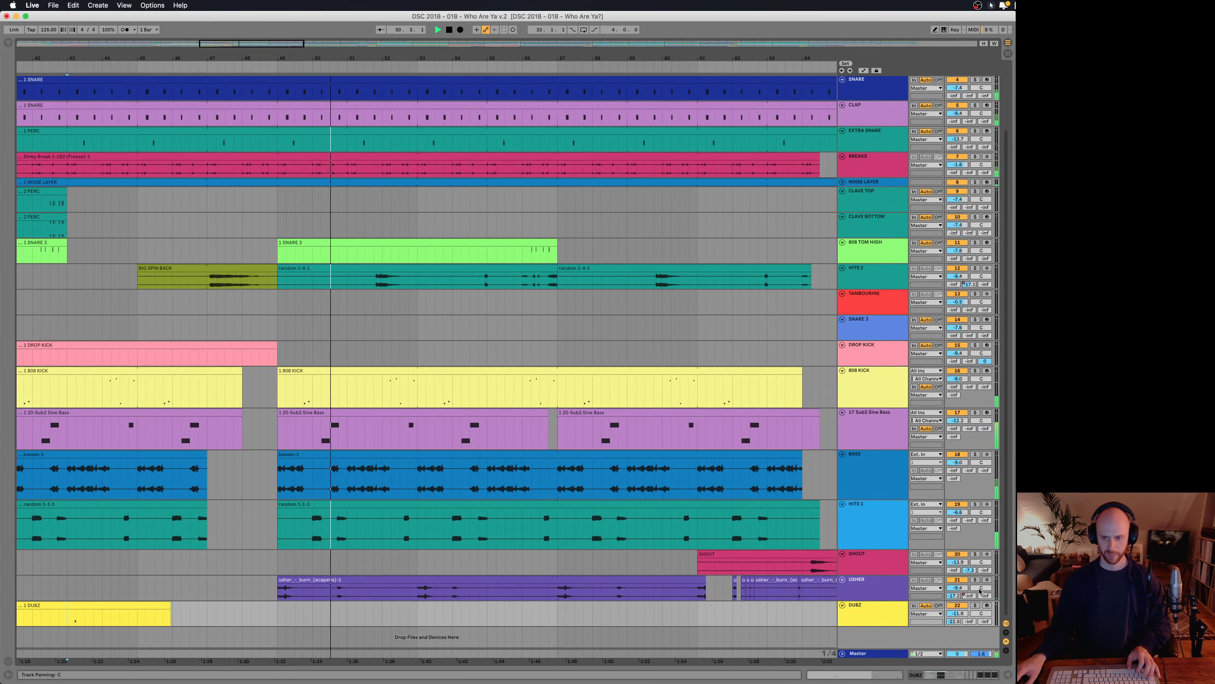
# - Solo the USHER track, show its device chain and play its acapella clip from bar 49
pyautogui.click(975, 580)
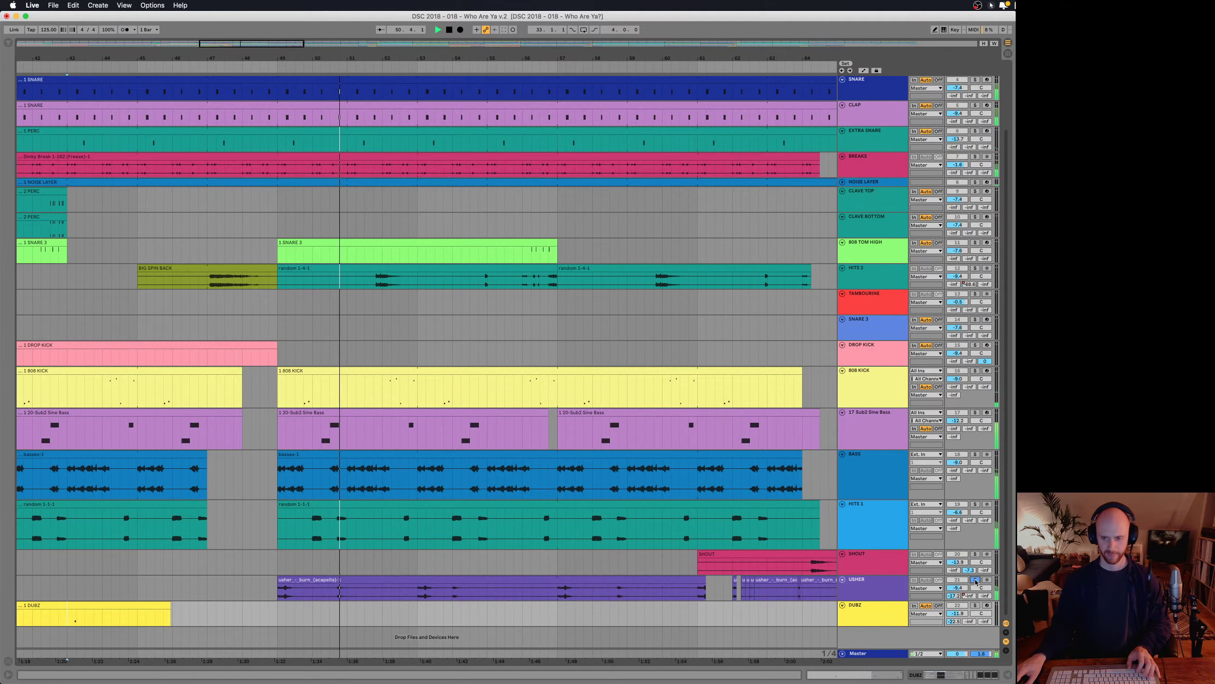
pyautogui.click(278, 592)
pyautogui.press('space')
pyautogui.doubleClick(866, 589)
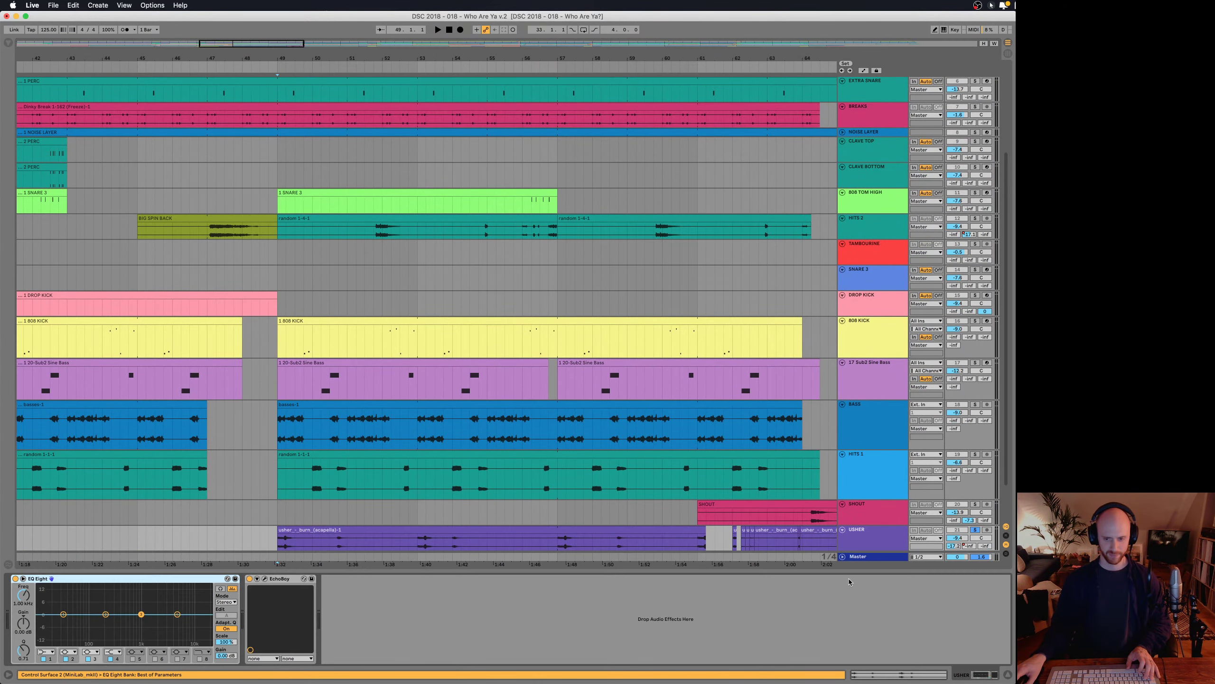
pyautogui.scroll(-2, 430, 482)
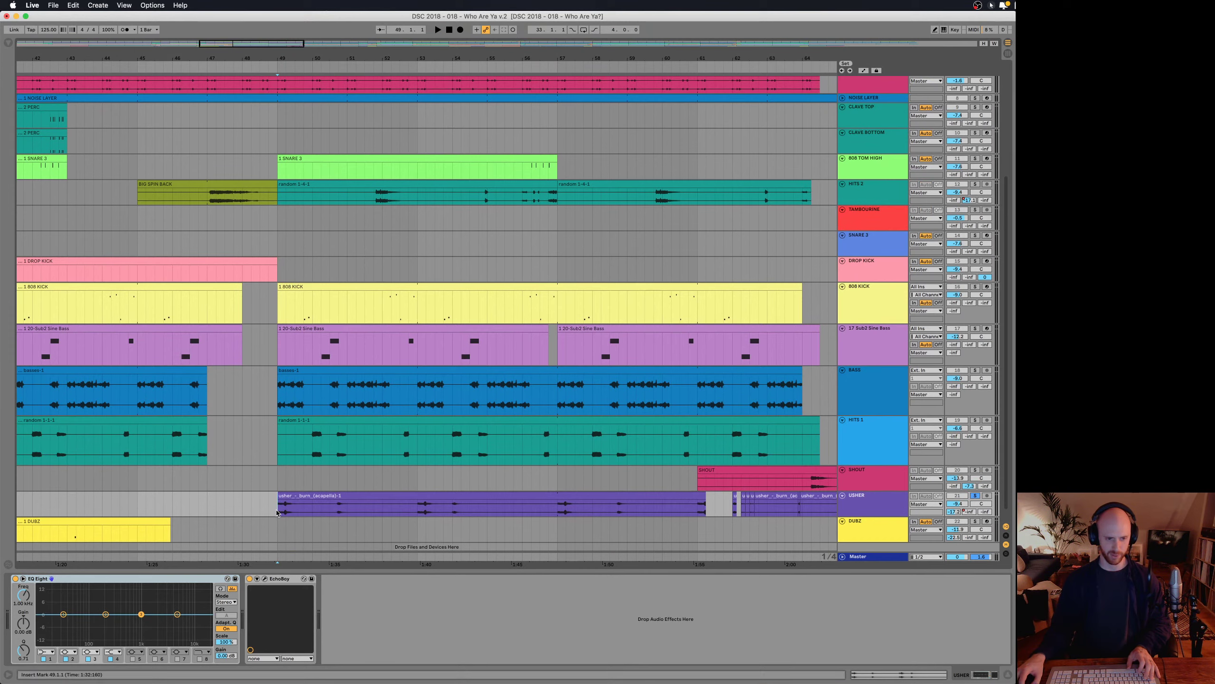
pyautogui.press('space')
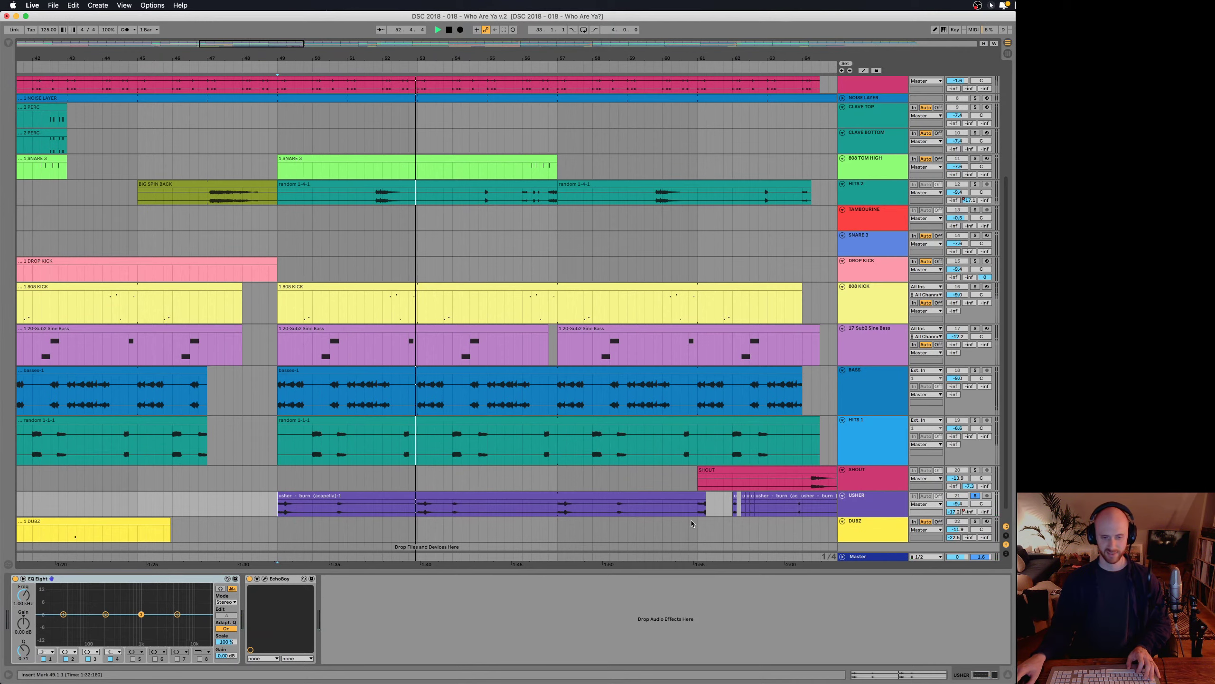
# - Take the solo off the USHER track and play the full mix from 48.2.1 into bar 49
pyautogui.click(975, 496)
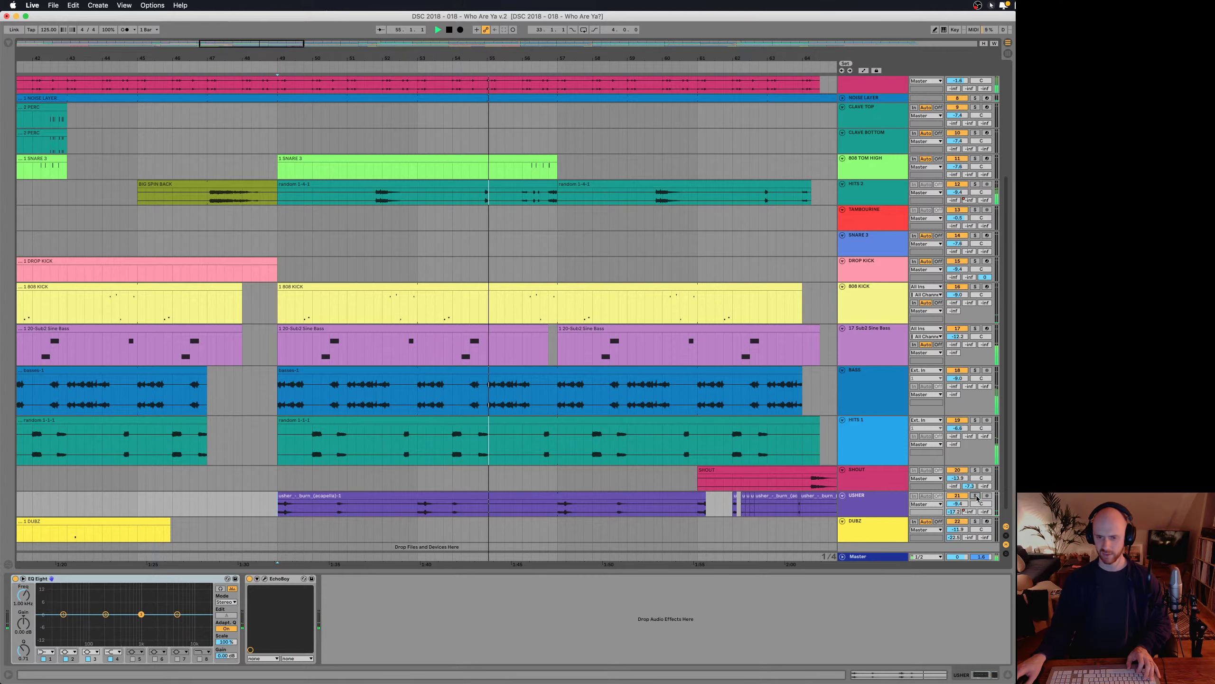
pyautogui.press('space')
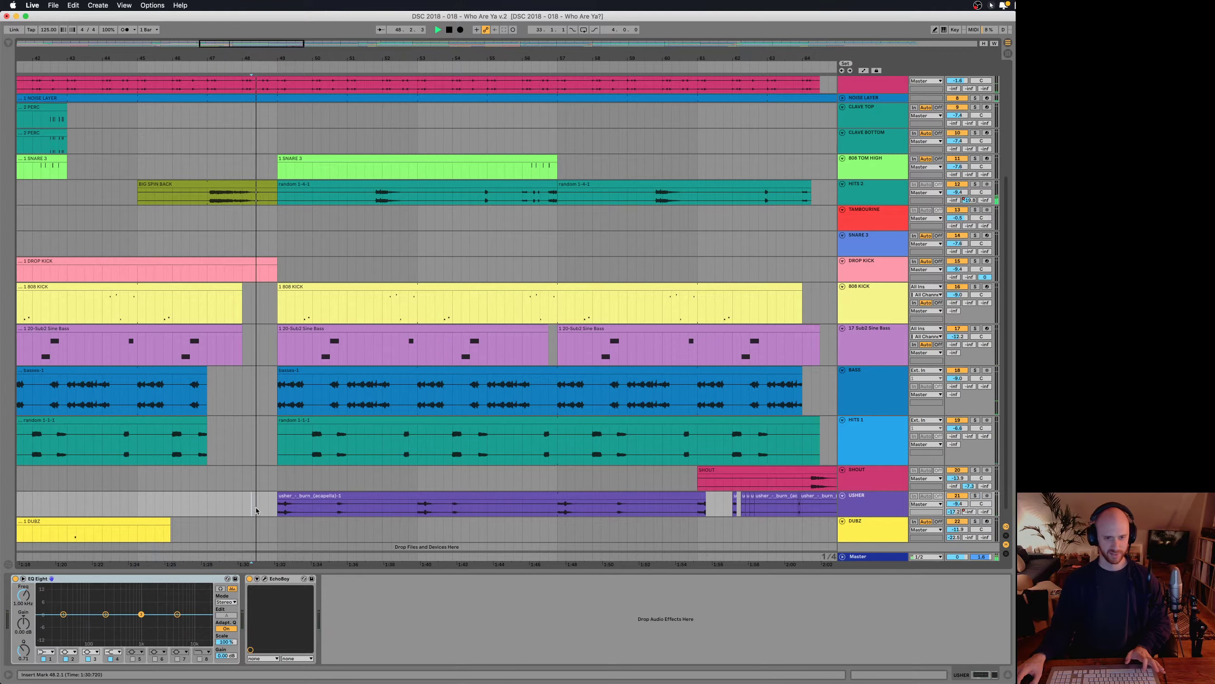
pyautogui.scroll(4, 264, 502)
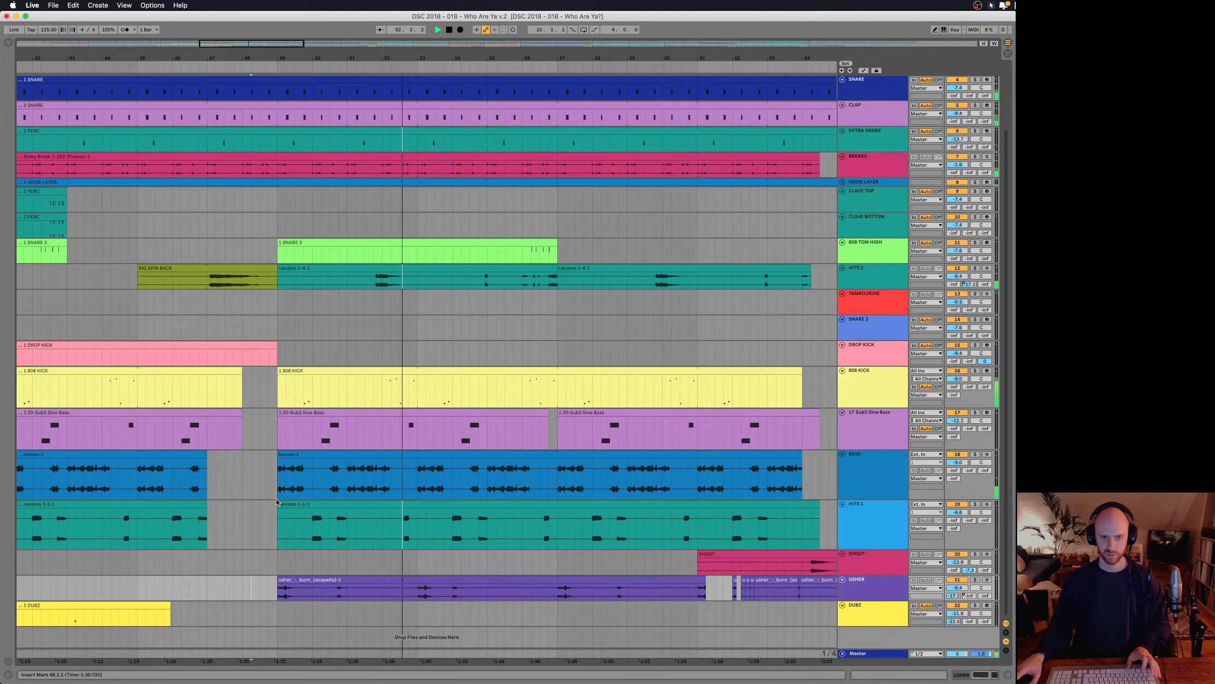
# - Play the full mix from 51.4.1 through the rest of the section and into bar 65
pyautogui.click(373, 284)
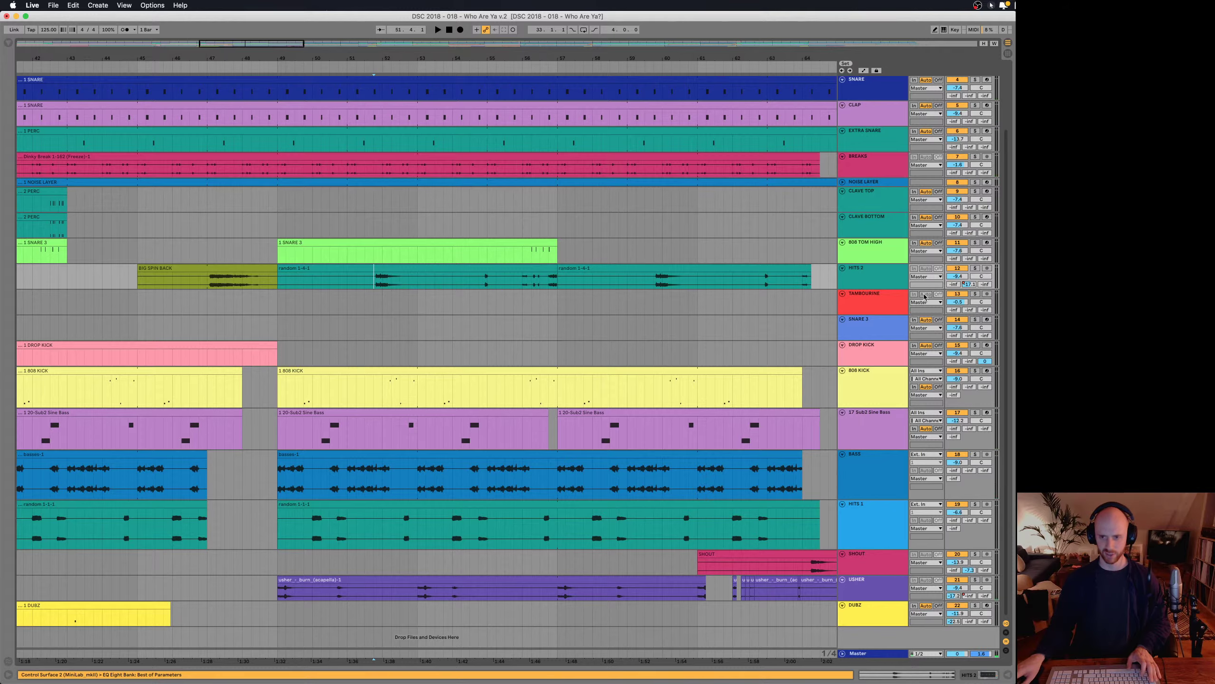
pyautogui.press('space')
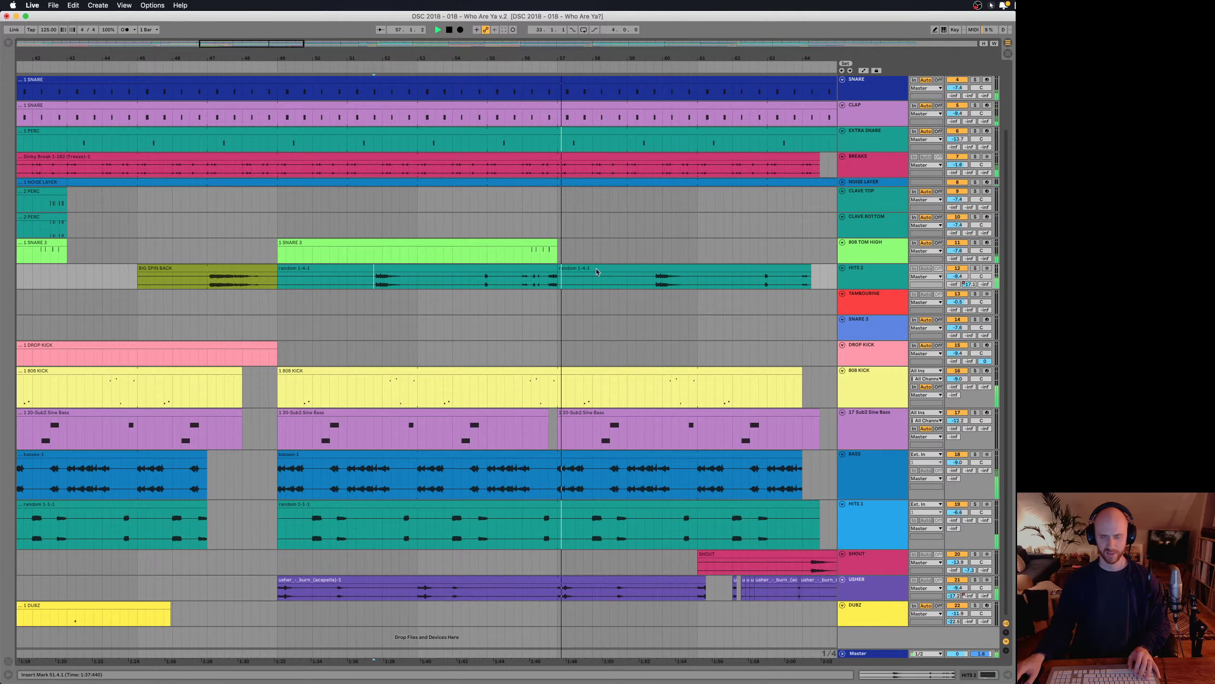
pyautogui.press('-')
pyautogui.press('-')
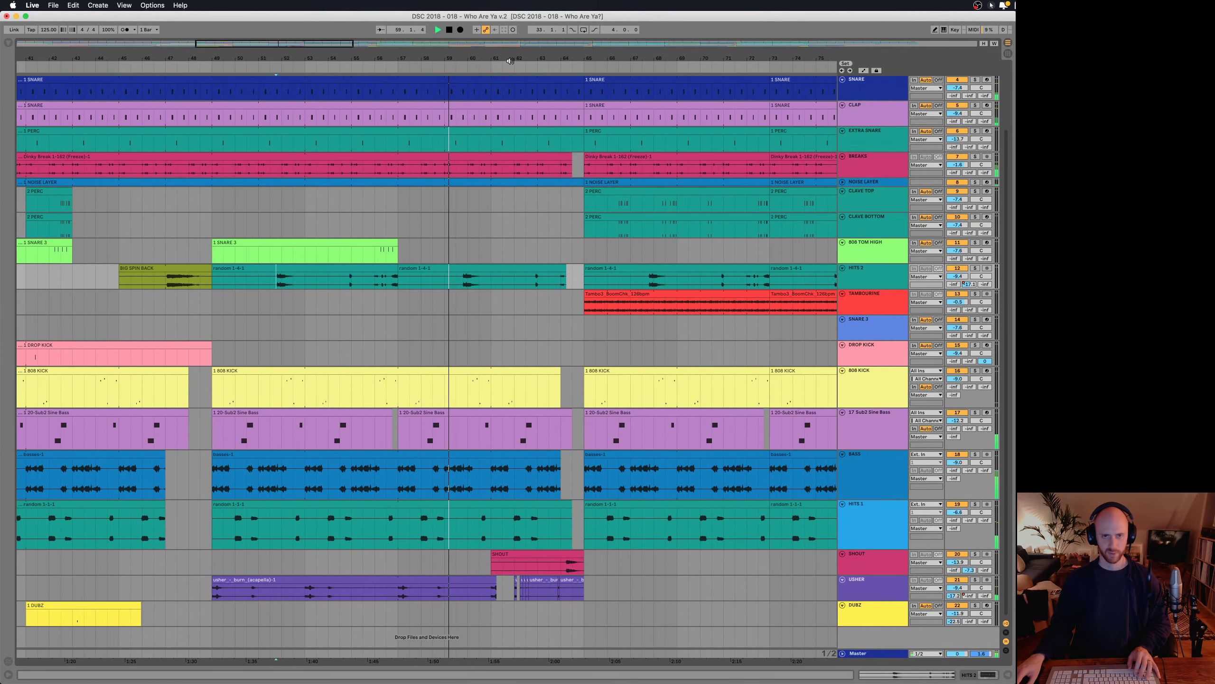
pyautogui.press('+')
pyautogui.press('+')
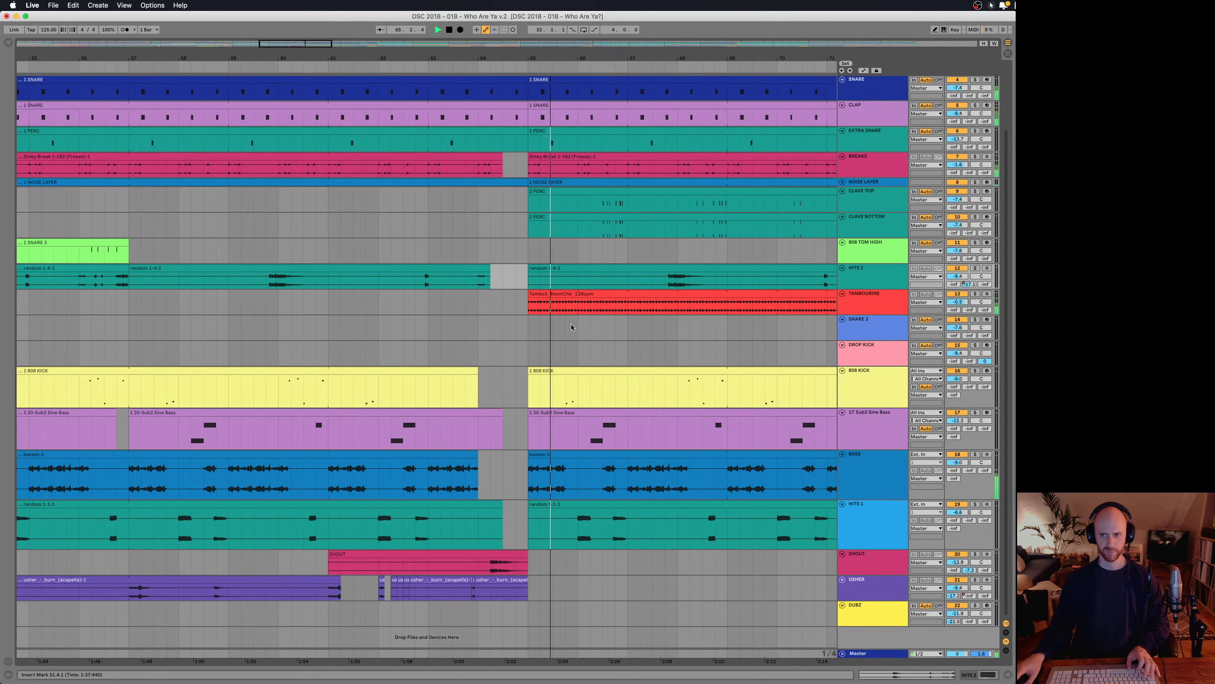
# - Audition the TAMBOURINE track in solo from bar 65, take the solo off and set its volume to 2.3 dB
pyautogui.moveTo(957, 303); pyautogui.dragTo(956, 295)
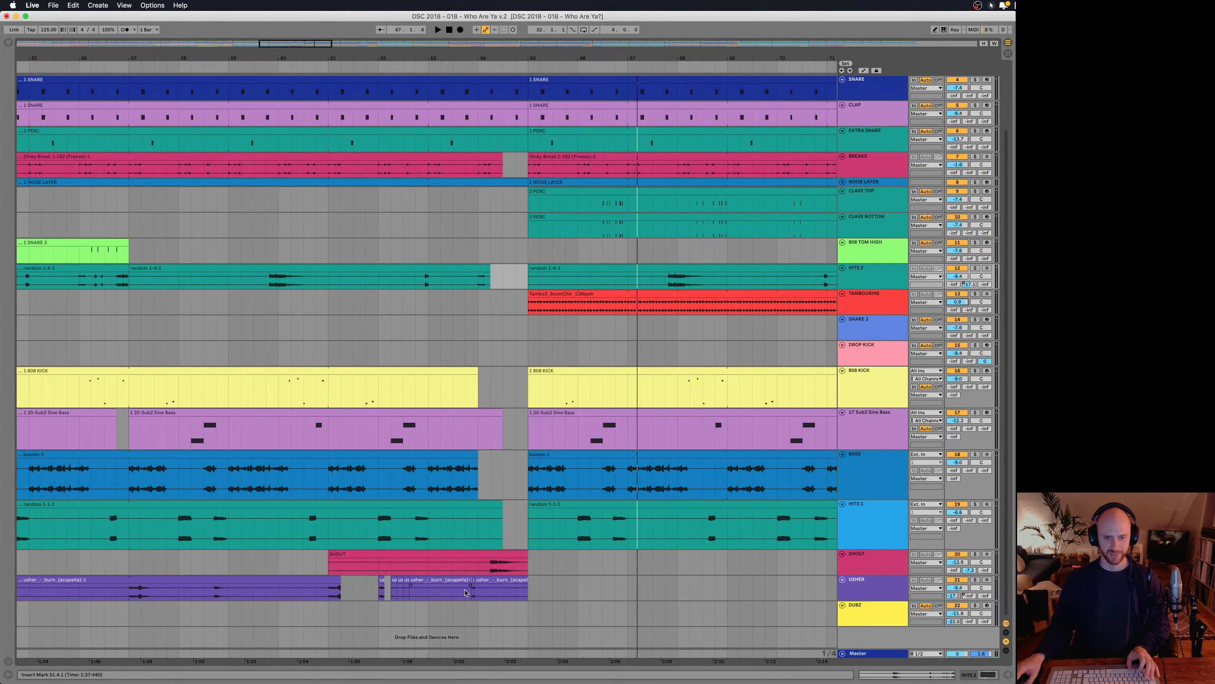
pyautogui.keyDown('shift'); pyautogui.click(429, 352); pyautogui.keyUp('shift')
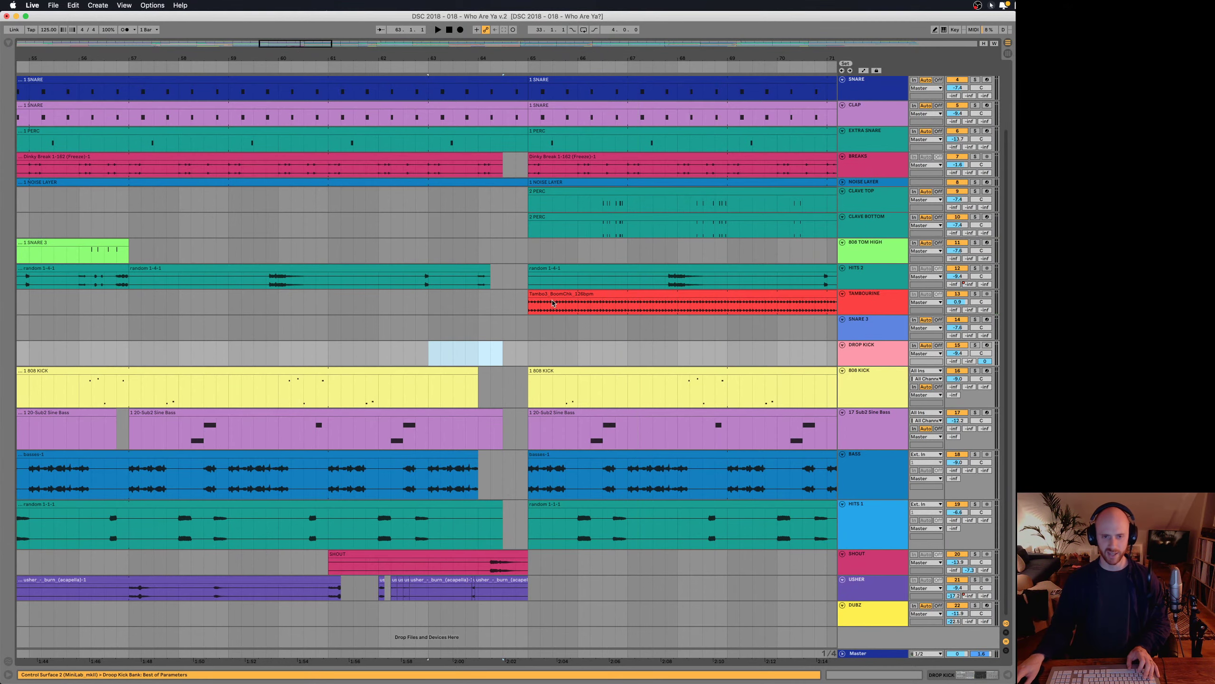
pyautogui.click(527, 307)
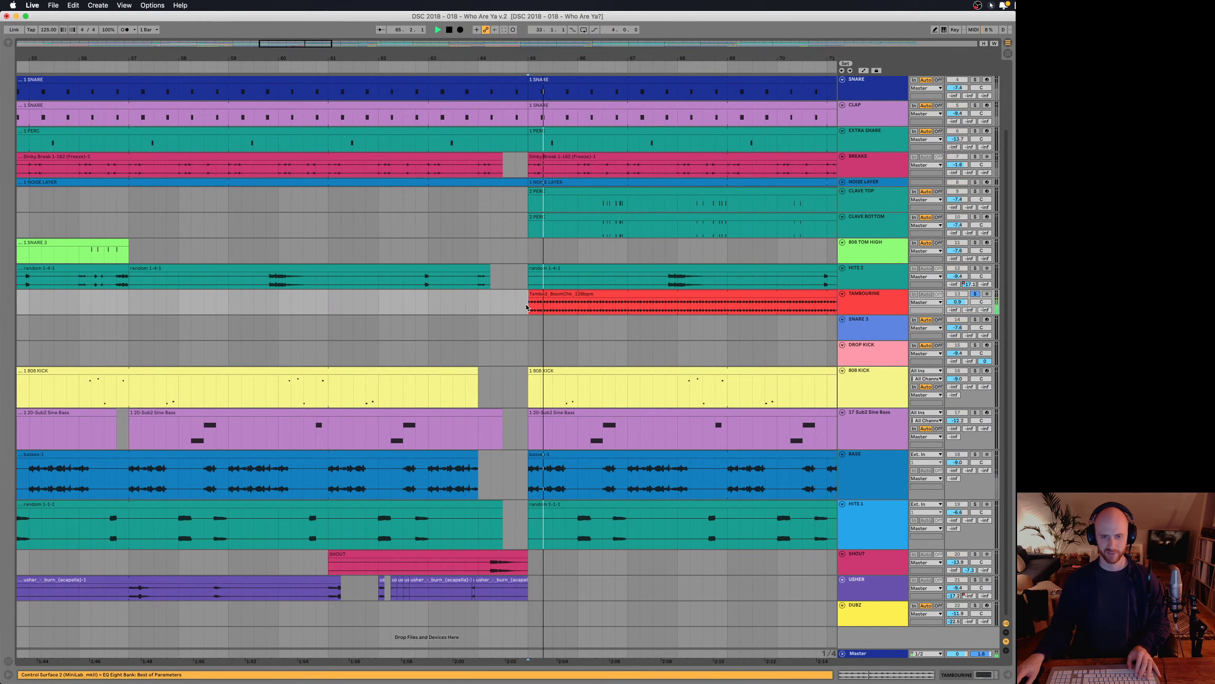
pyautogui.press('s')
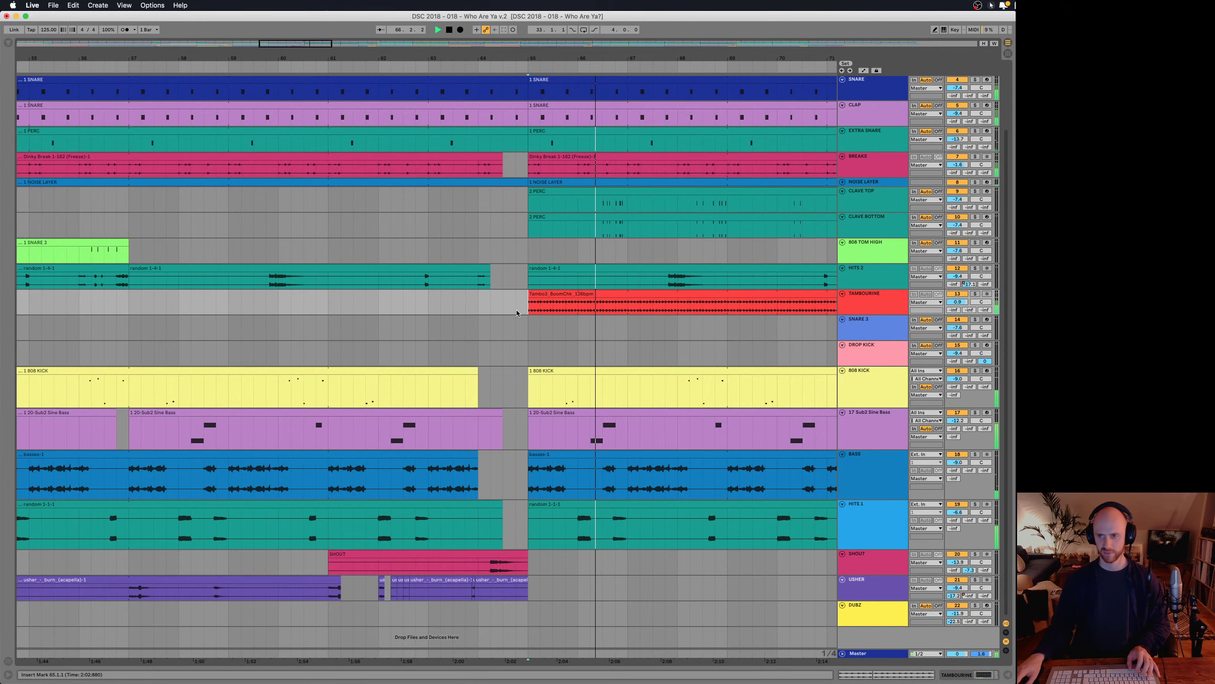
pyautogui.click(958, 302)
pyautogui.write('2.3')
pyautogui.press('Return')
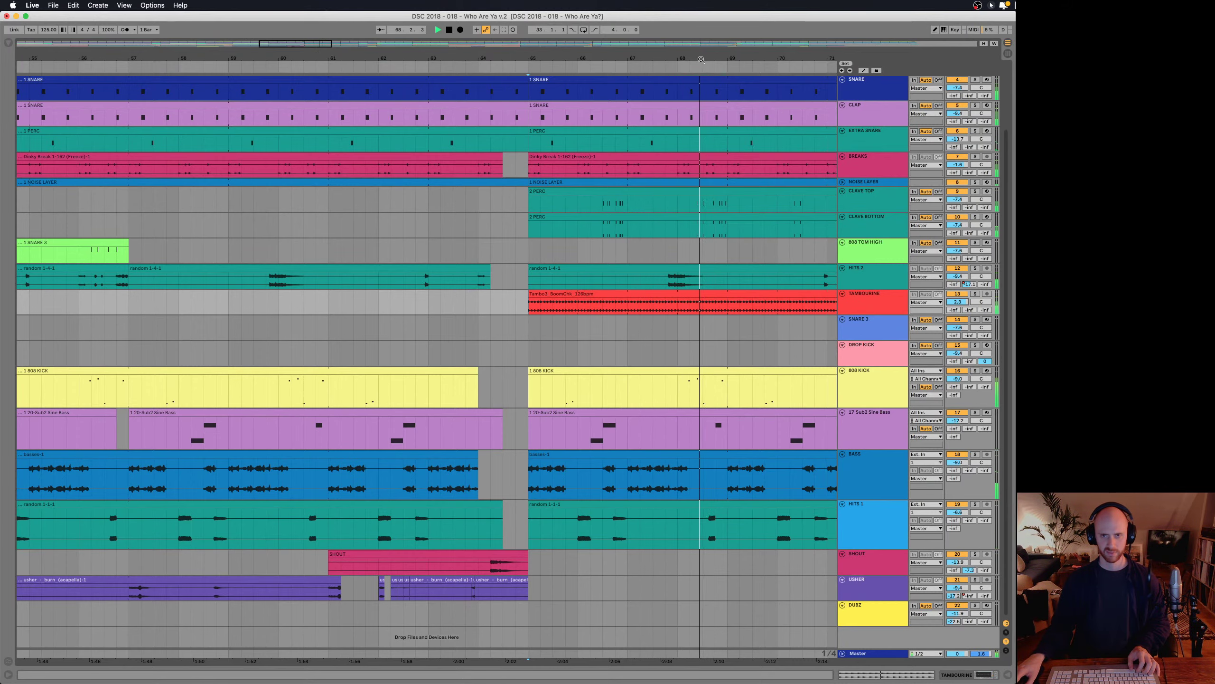
# - Stop playback, then play the full mix from bar 63 into the section starting at bar 65
pyautogui.press('-')
pyautogui.press('-')
pyautogui.press('-')
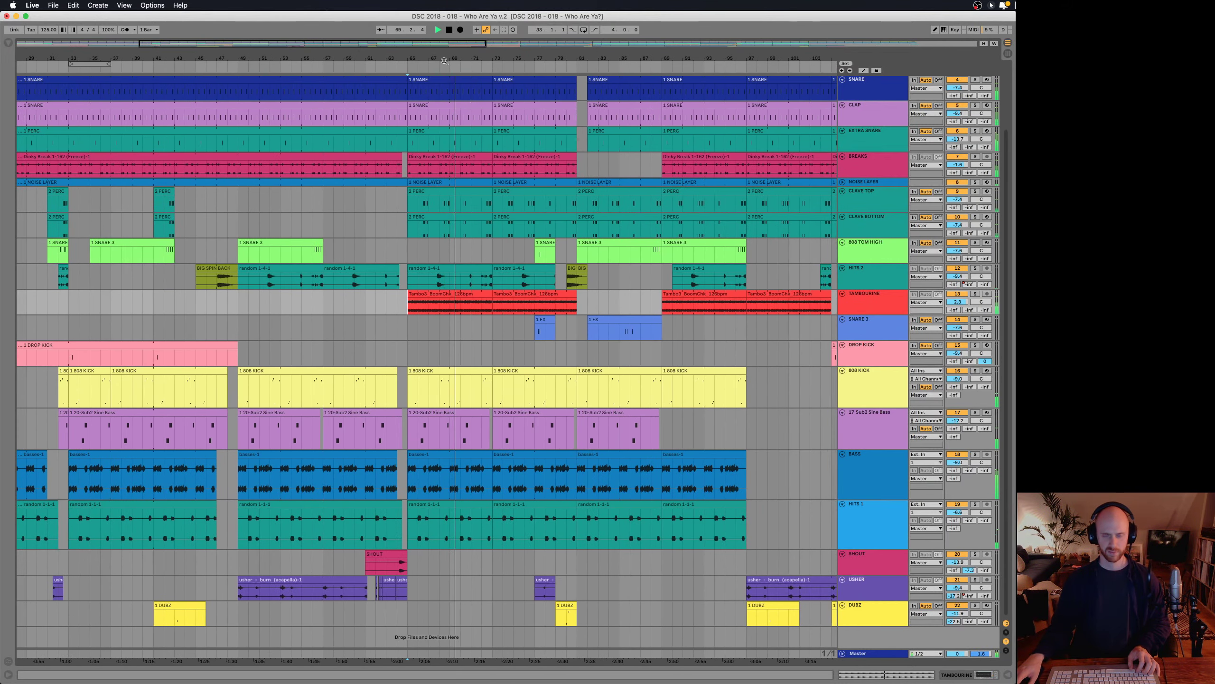
pyautogui.press('space')
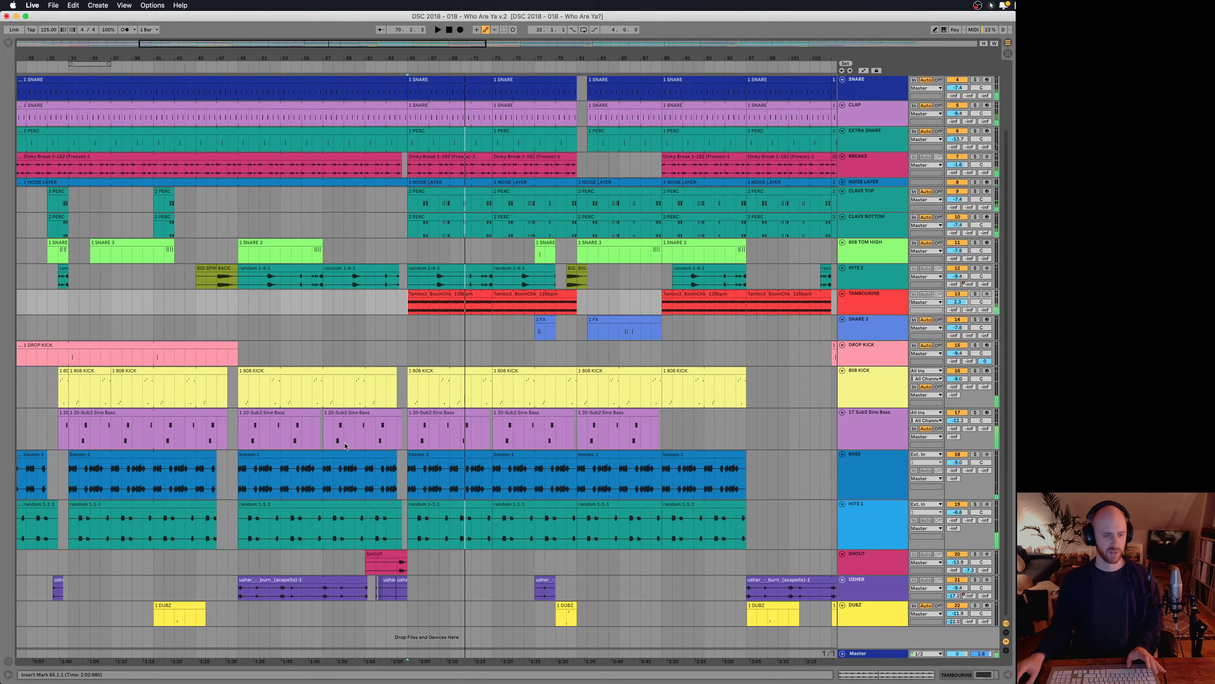
pyautogui.click(383, 306)
pyautogui.press('space')
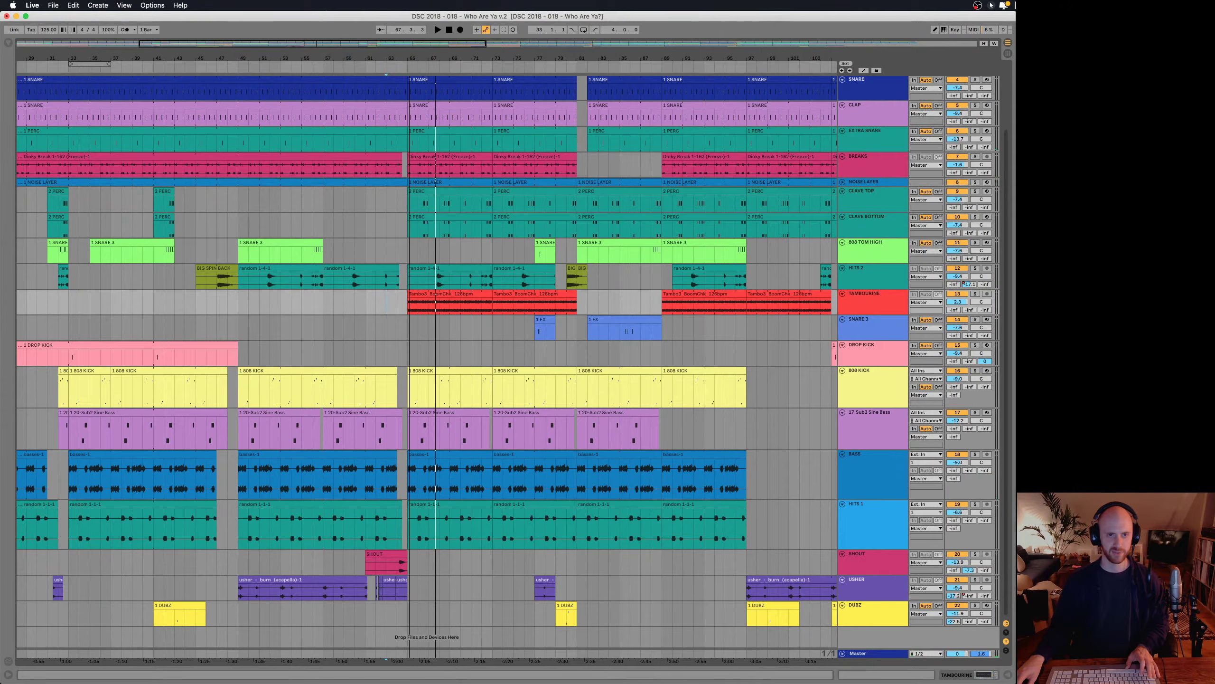
# - Play the arrangement from 66.2.1 on the CLAVE BOTTOM track to hear the clave pattern, then stop
pyautogui.press('+')
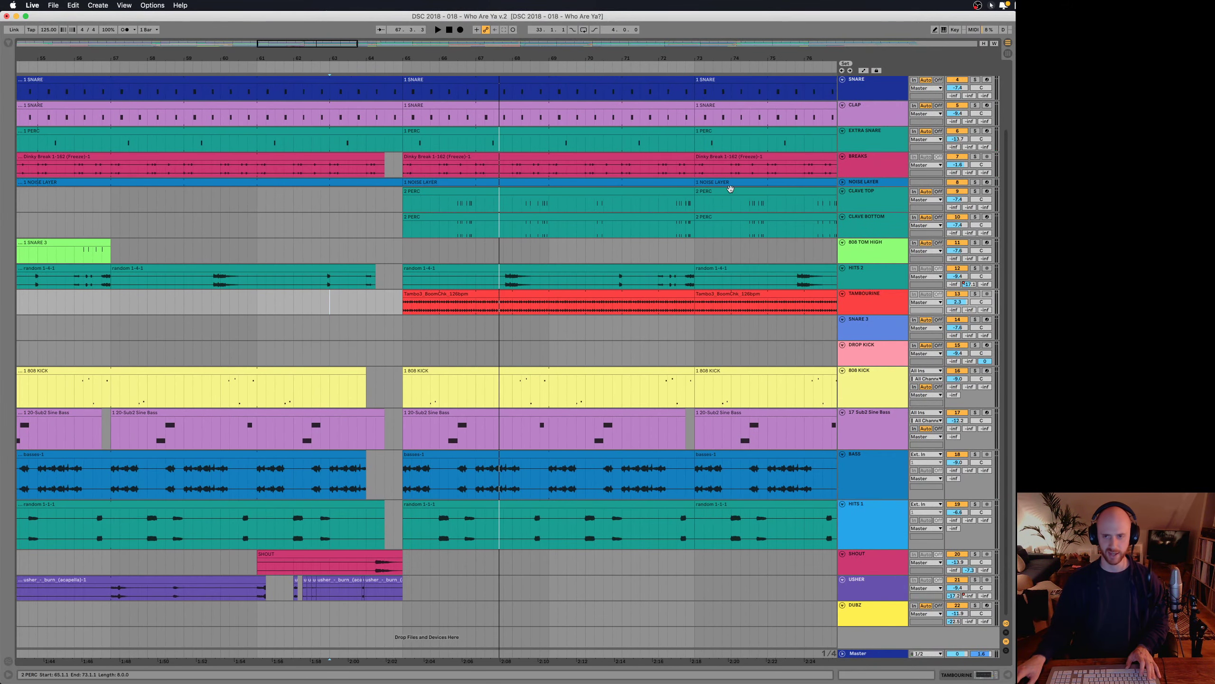
pyautogui.click(452, 232)
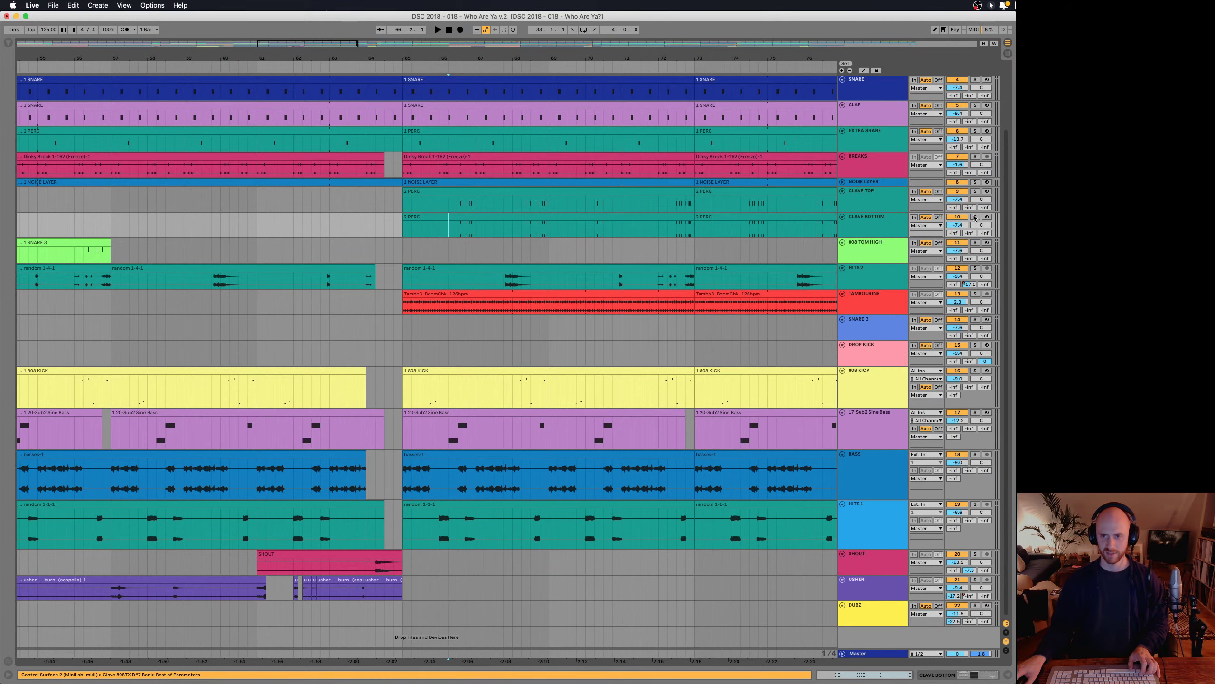
pyautogui.scroll(3, 856, 220)
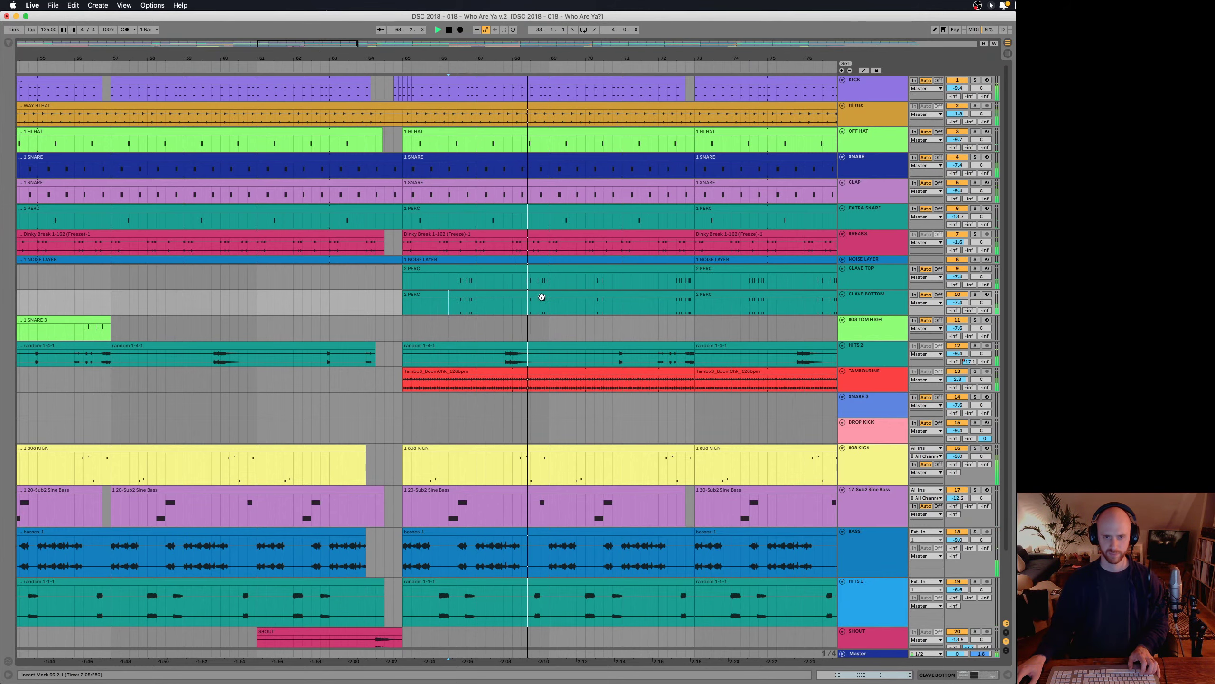
pyautogui.moveTo(501, 53); pyautogui.dragTo(501, 57)
pyautogui.press('space')
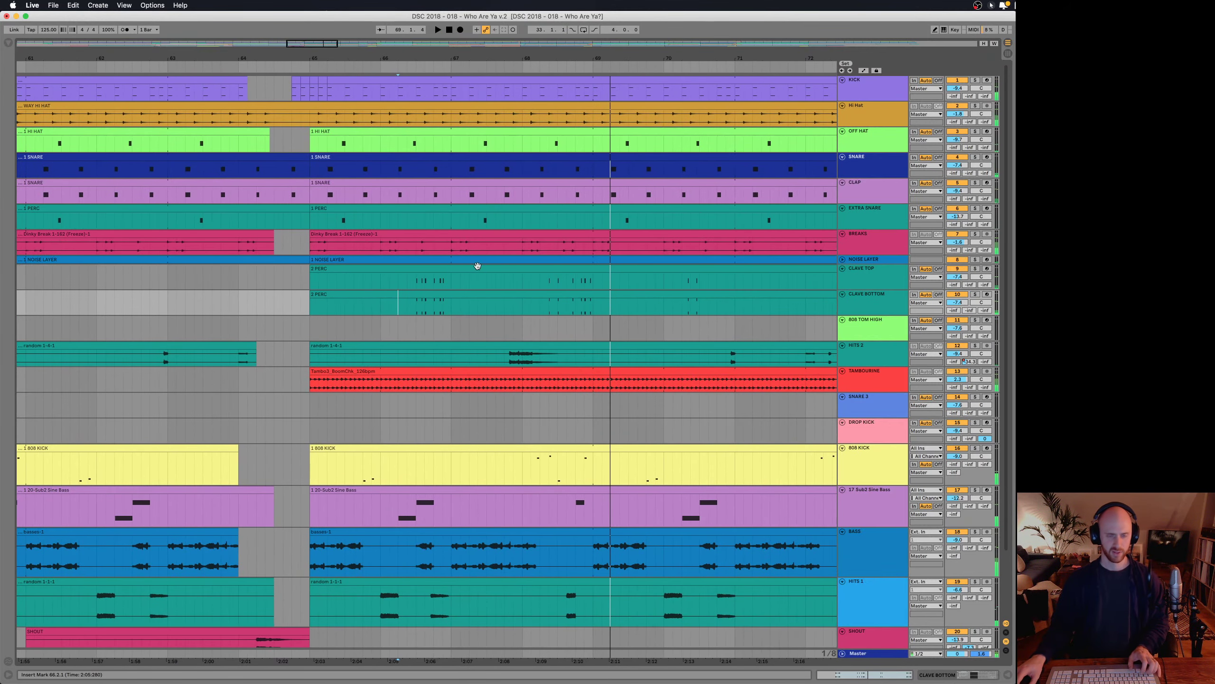
# - Show the notes of the CLAVE TOP clip at bar 65, close them and highlight bars 65 to 69 of the CLAVE BOTTOM clip
pyautogui.doubleClick(571, 268)
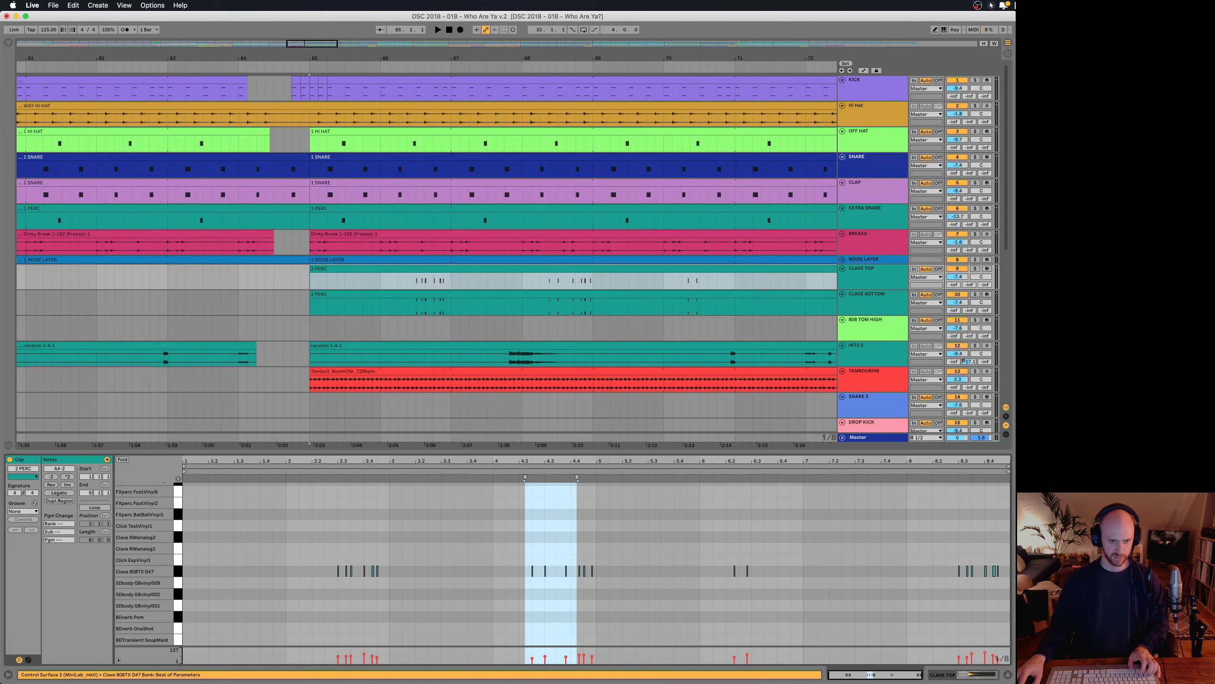
pyautogui.moveTo(335, 462)
pyautogui.mouseDown()
pyautogui.moveTo(336, 483)
pyautogui.moveTo(343, 456)
pyautogui.mouseUp()
pyautogui.press('super+alt+l')
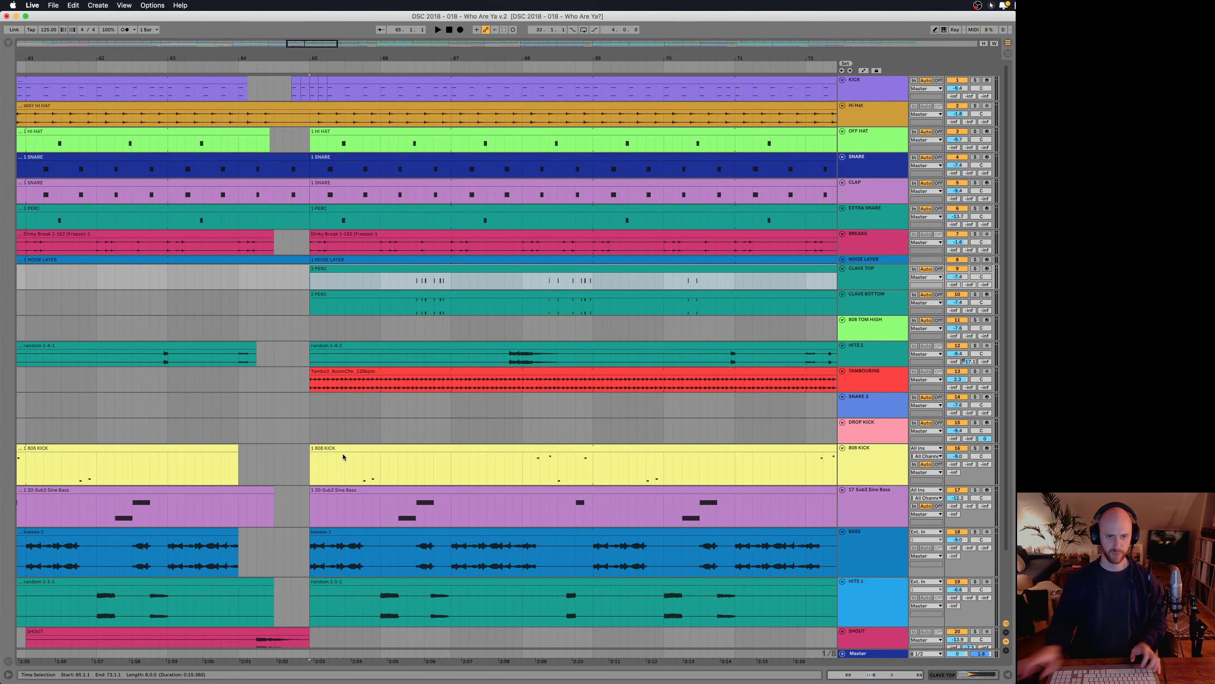
pyautogui.moveTo(312, 309); pyautogui.dragTo(592, 315)
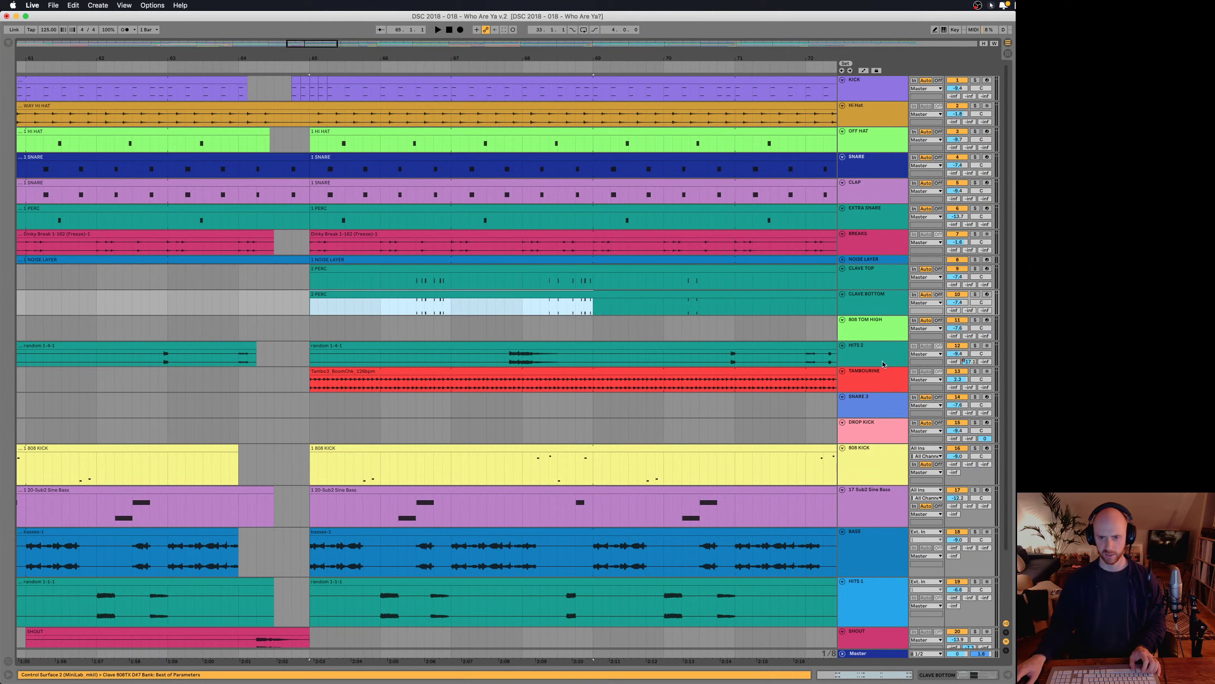
# - Move the TAMBOURINE track above HITS 2 and solo all tracks from KICK through TAMBOURINE
pyautogui.moveTo(868, 374); pyautogui.dragTo(880, 350)
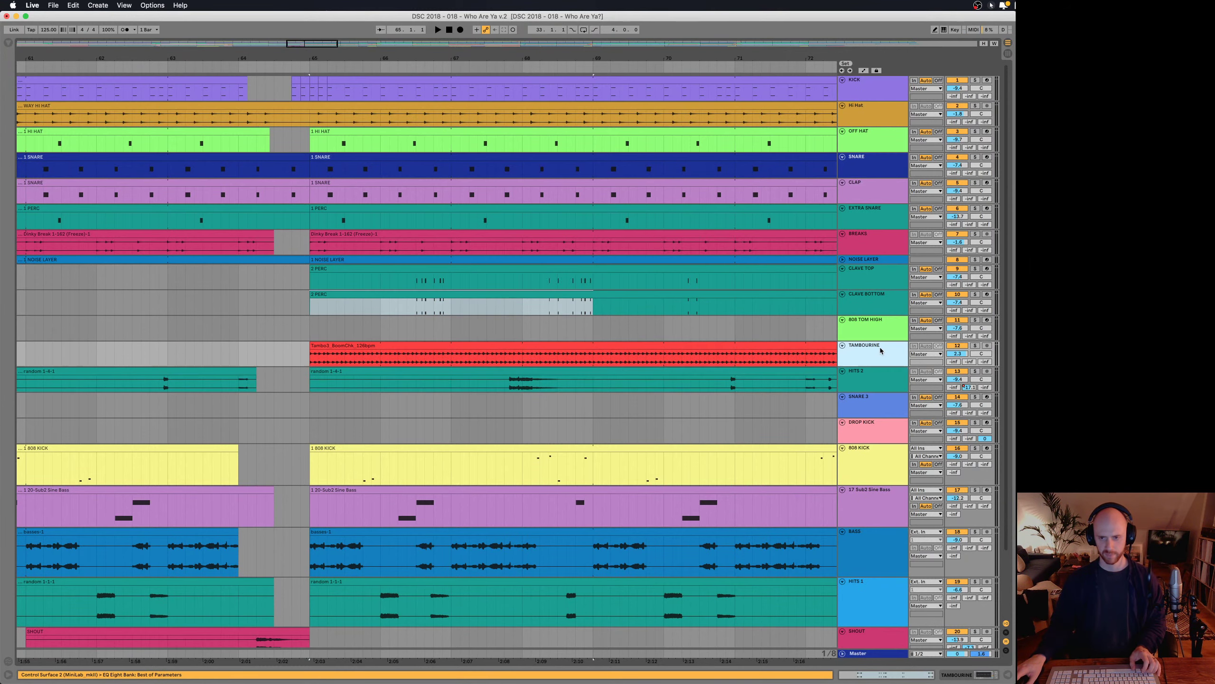
pyautogui.keyDown('shift'); pyautogui.click(854, 94); pyautogui.keyUp('shift')
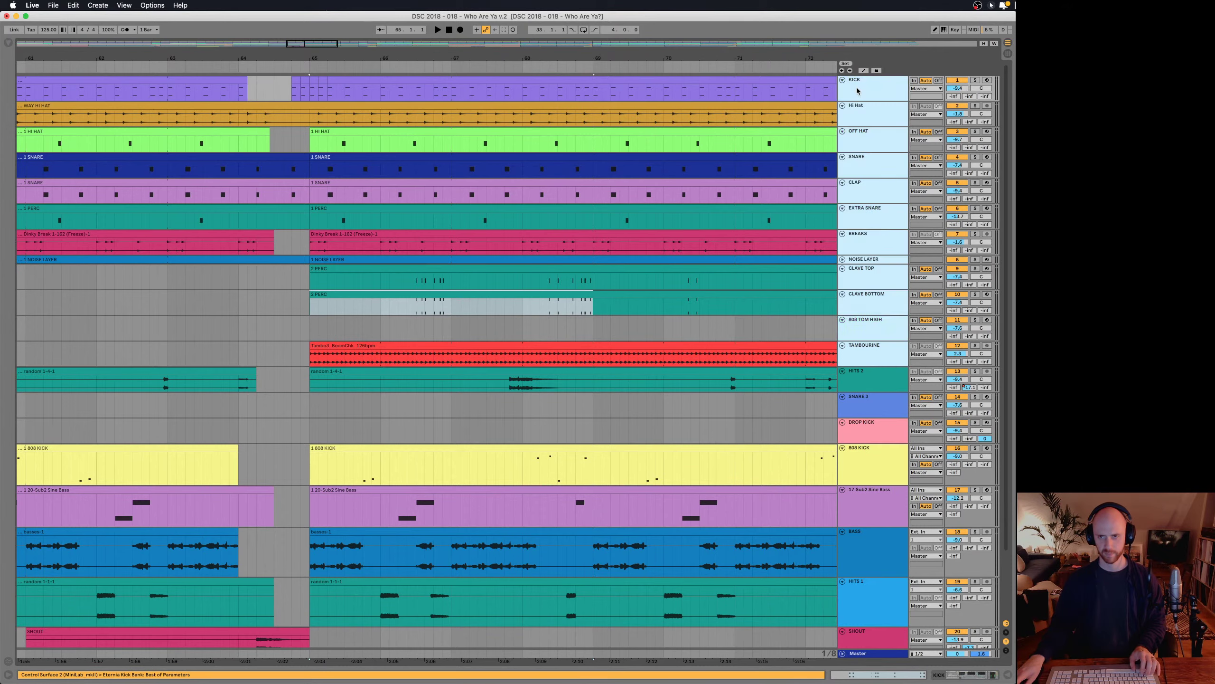
# - Play the soloed drum and percussion tracks from bar 65 into bar 73, then stop
pyautogui.click(326, 297)
pyautogui.press('space')
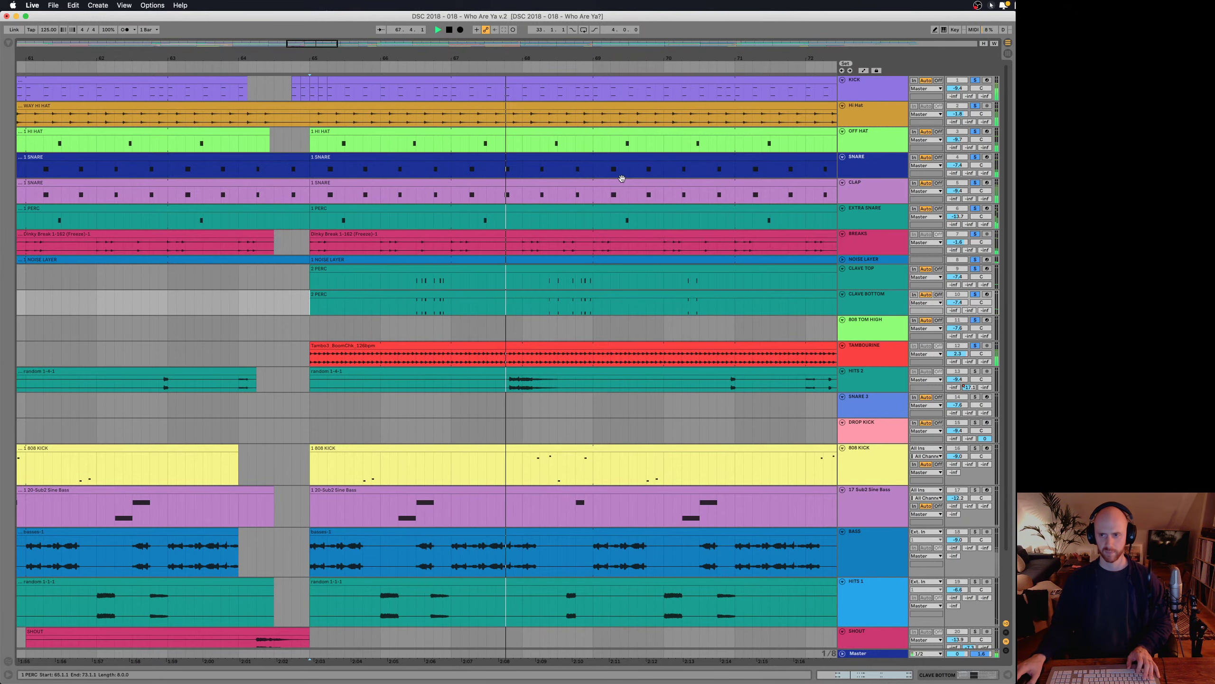
pyautogui.press('-')
pyautogui.press('-')
pyautogui.press('-')
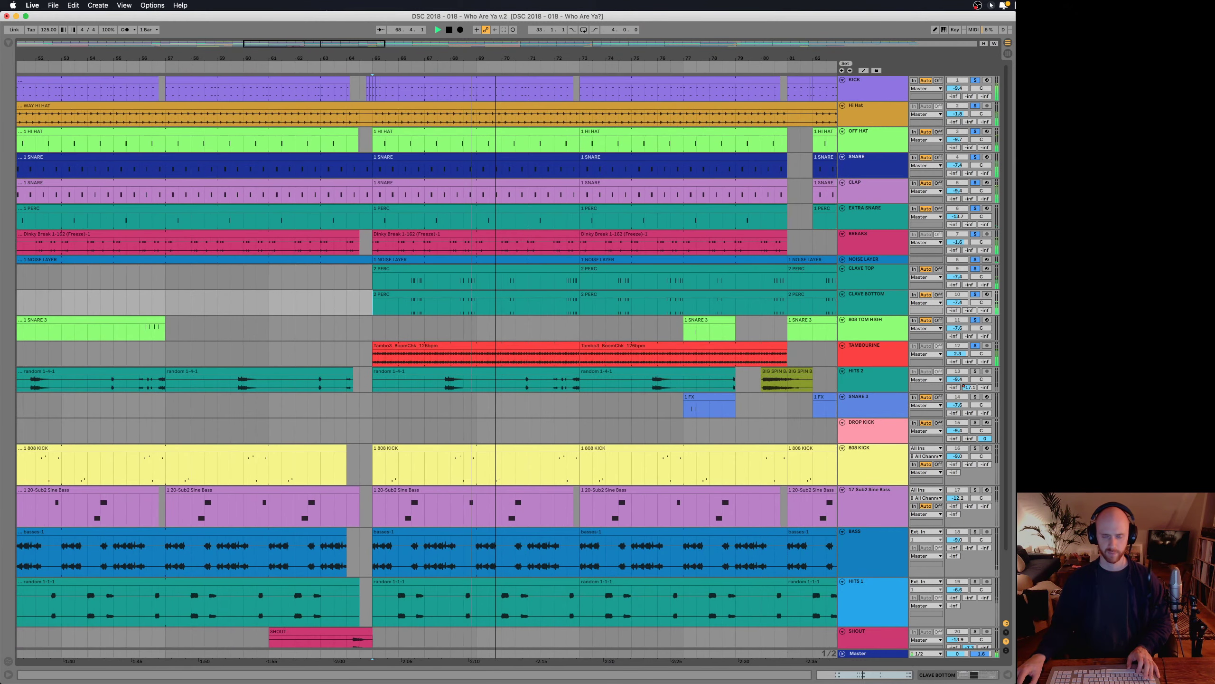
pyautogui.moveTo(497, 58); pyautogui.dragTo(496, 57)
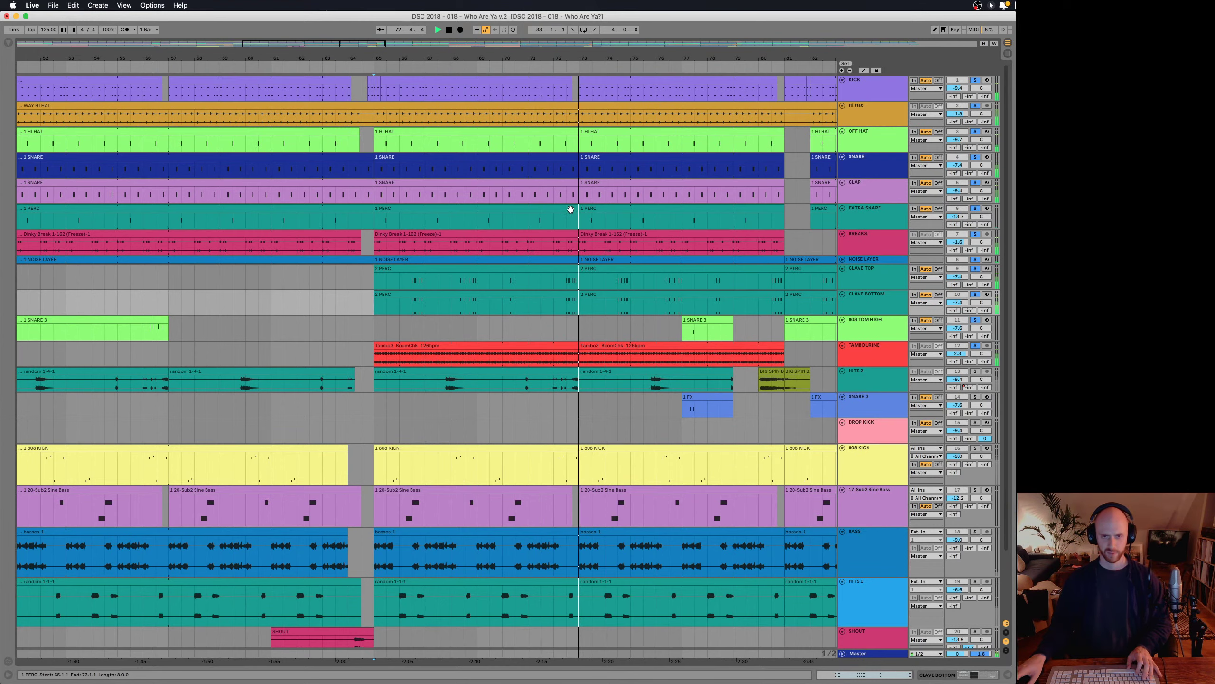
pyautogui.press('space')
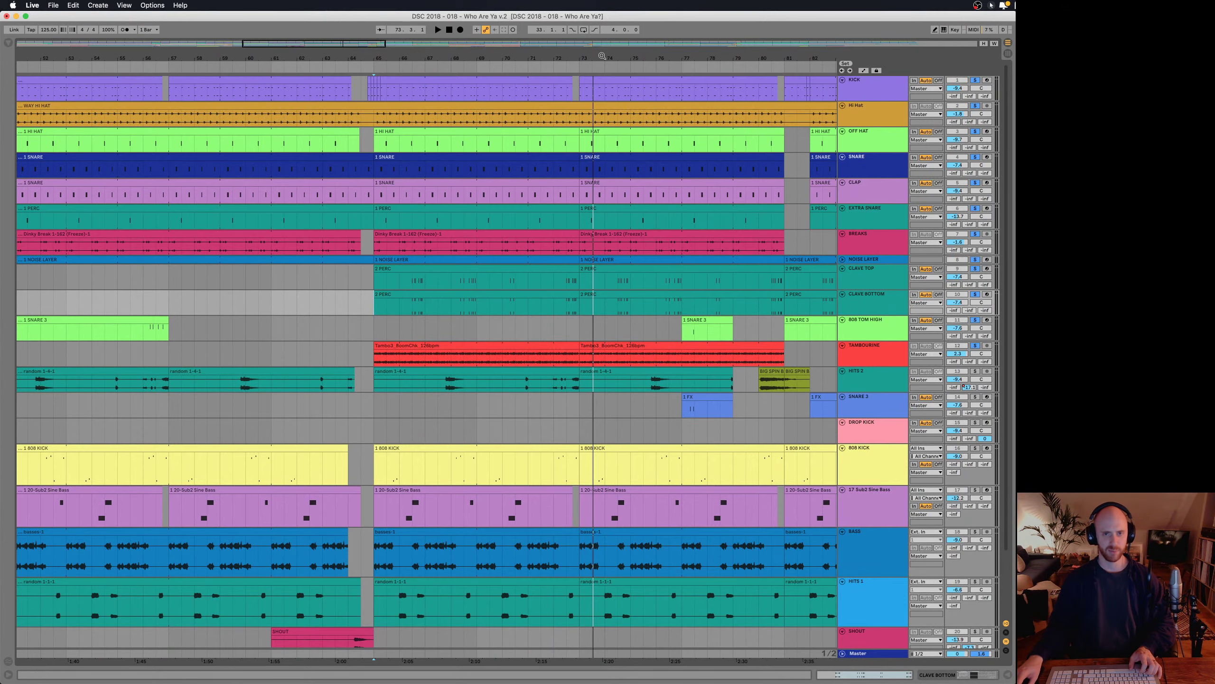
# - Solo the snare track that holds the FX clips, play its clip from bar 77 and stop
pyautogui.moveTo(602, 56); pyautogui.dragTo(496, 55)
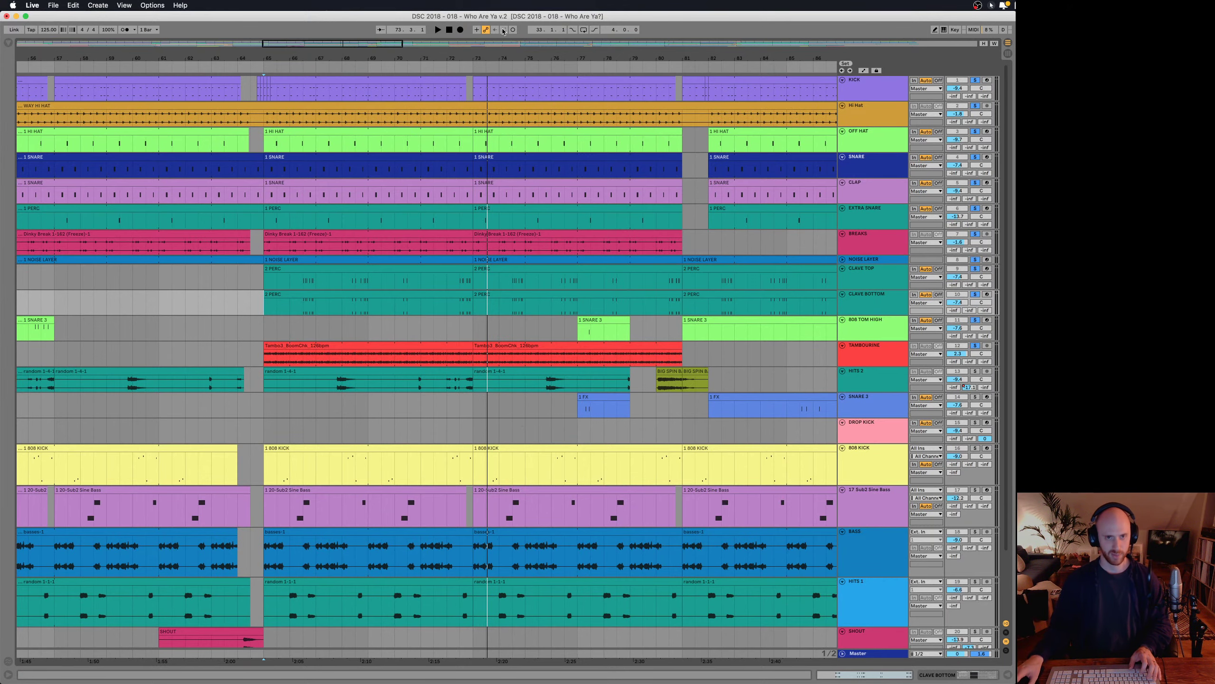
pyautogui.moveTo(532, 59); pyautogui.dragTo(418, 58)
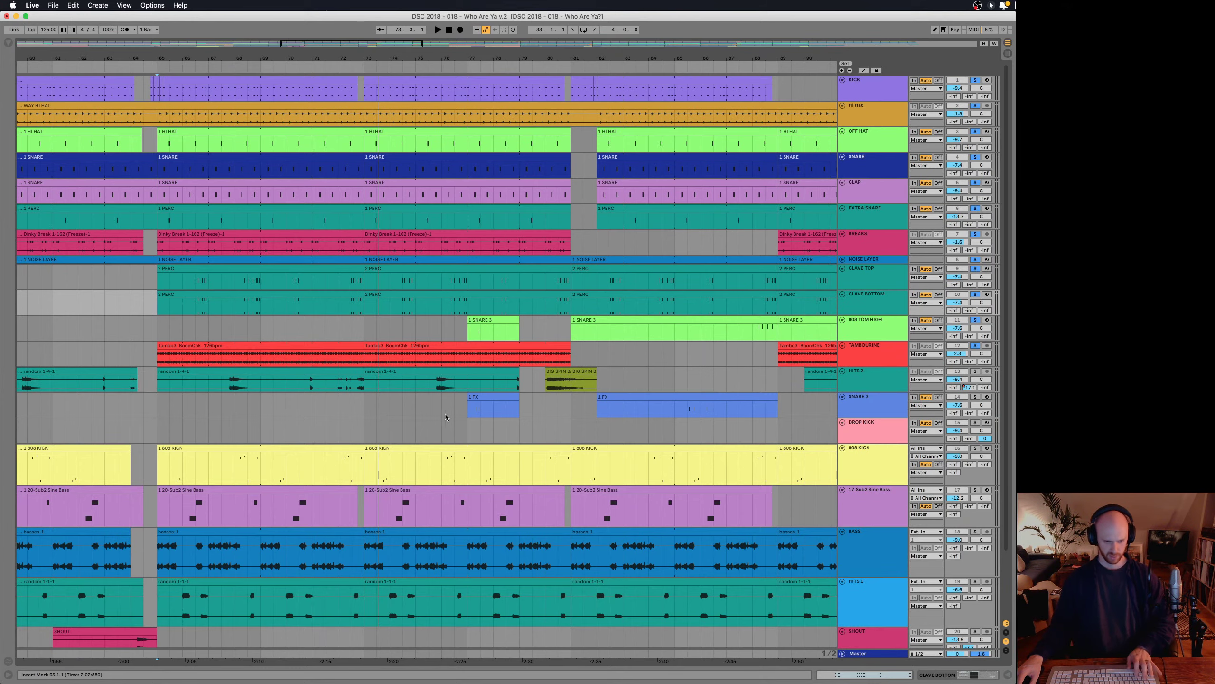
pyautogui.scroll(-1, 536, 437)
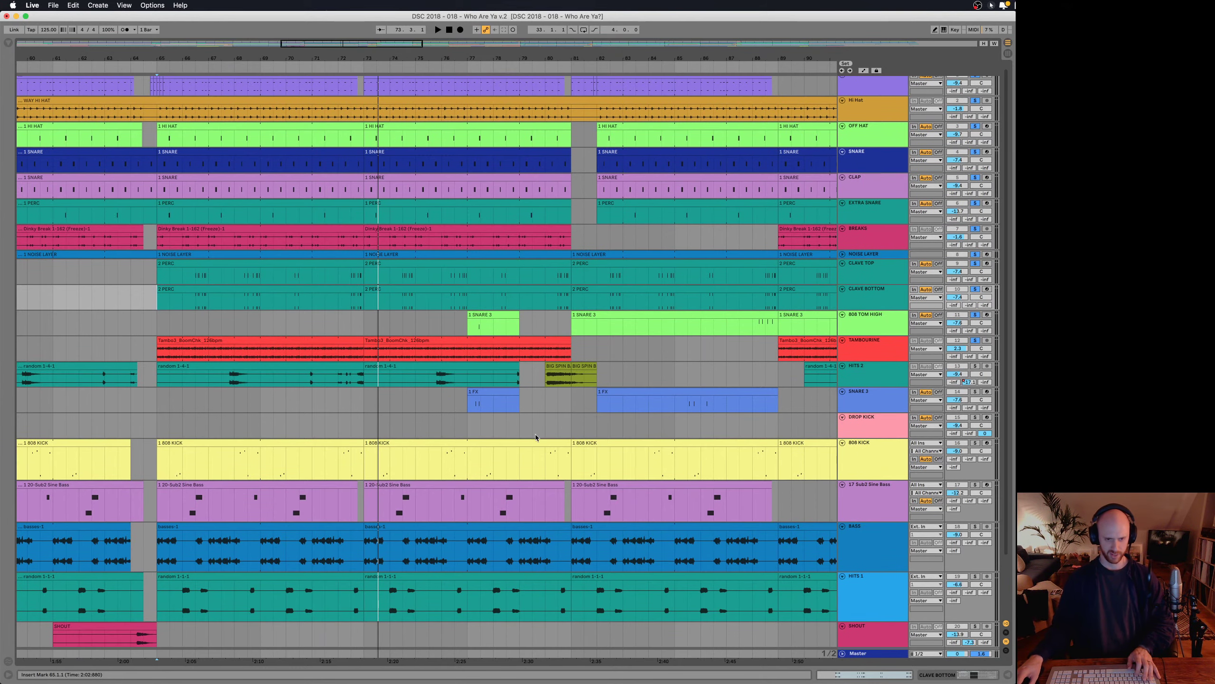
pyautogui.click(464, 404)
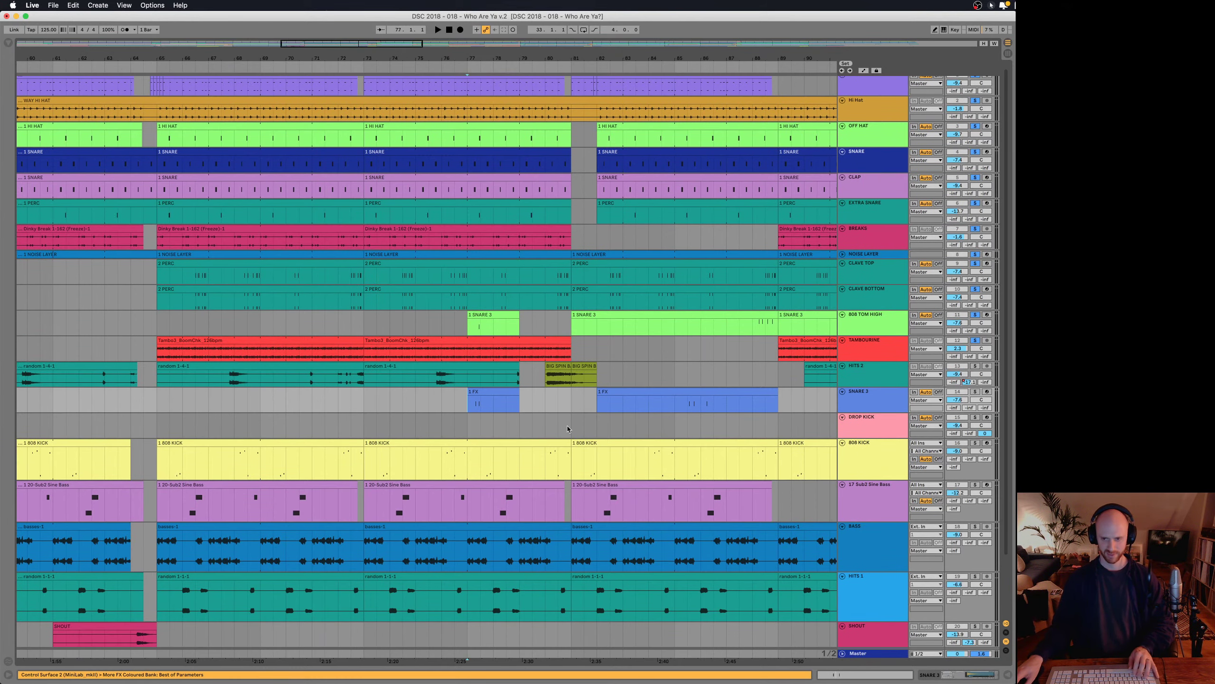
pyautogui.click(974, 392)
pyautogui.press('space')
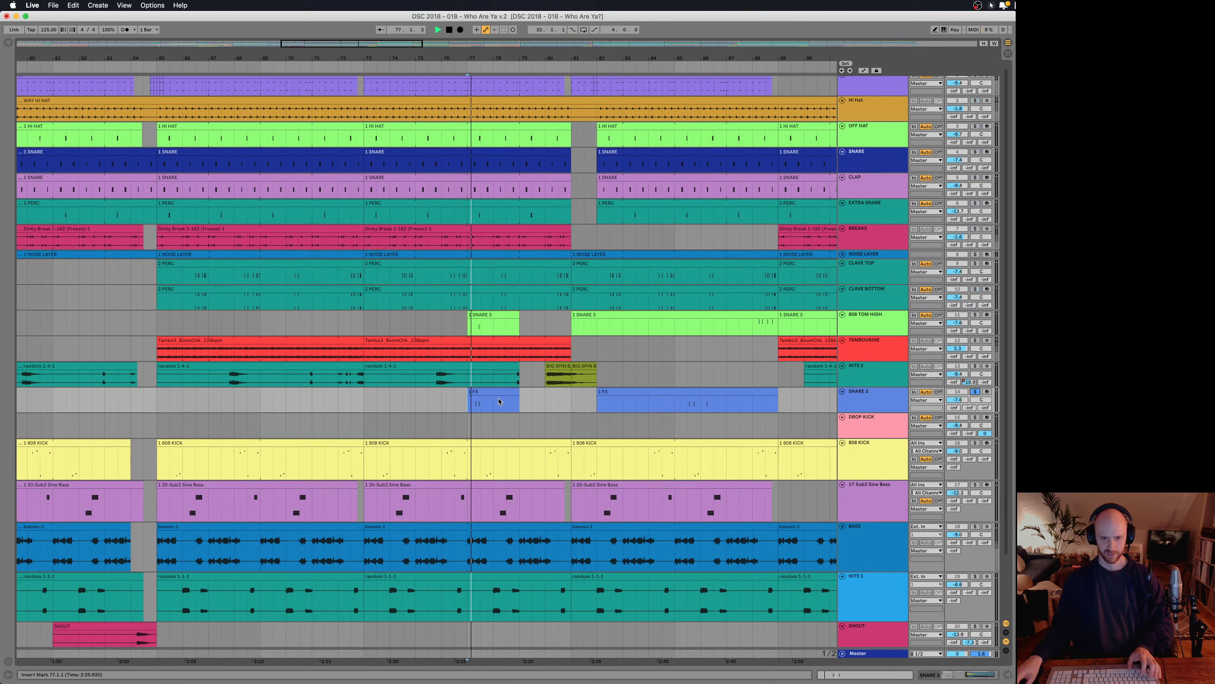
pyautogui.press('space')
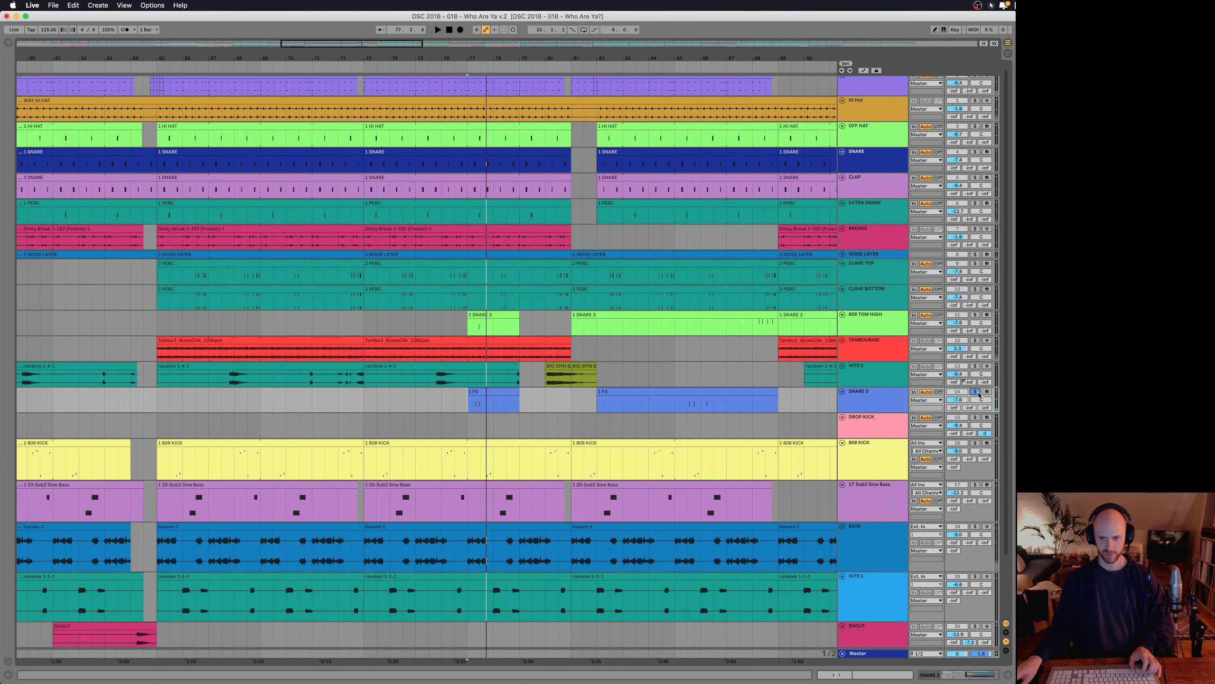
# - Take the solo off the snare track and play the full mix from 76.1.1 through the FX clip
pyautogui.click(978, 393)
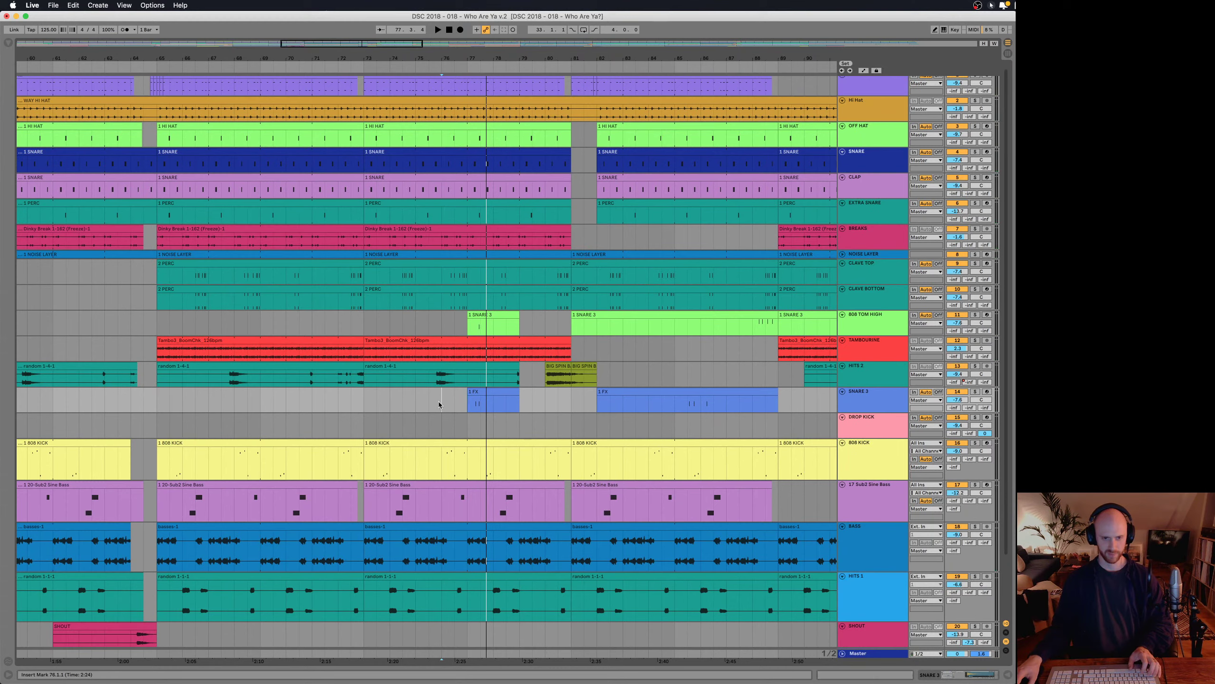
pyautogui.press('space')
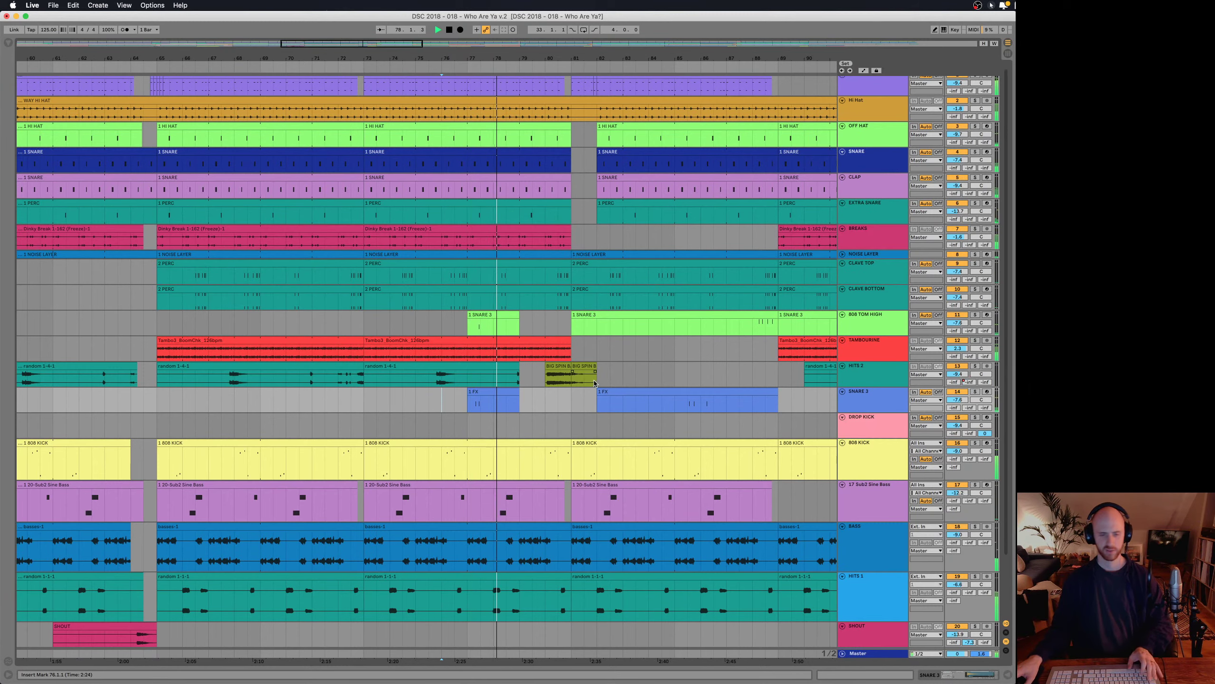
pyautogui.press('space')
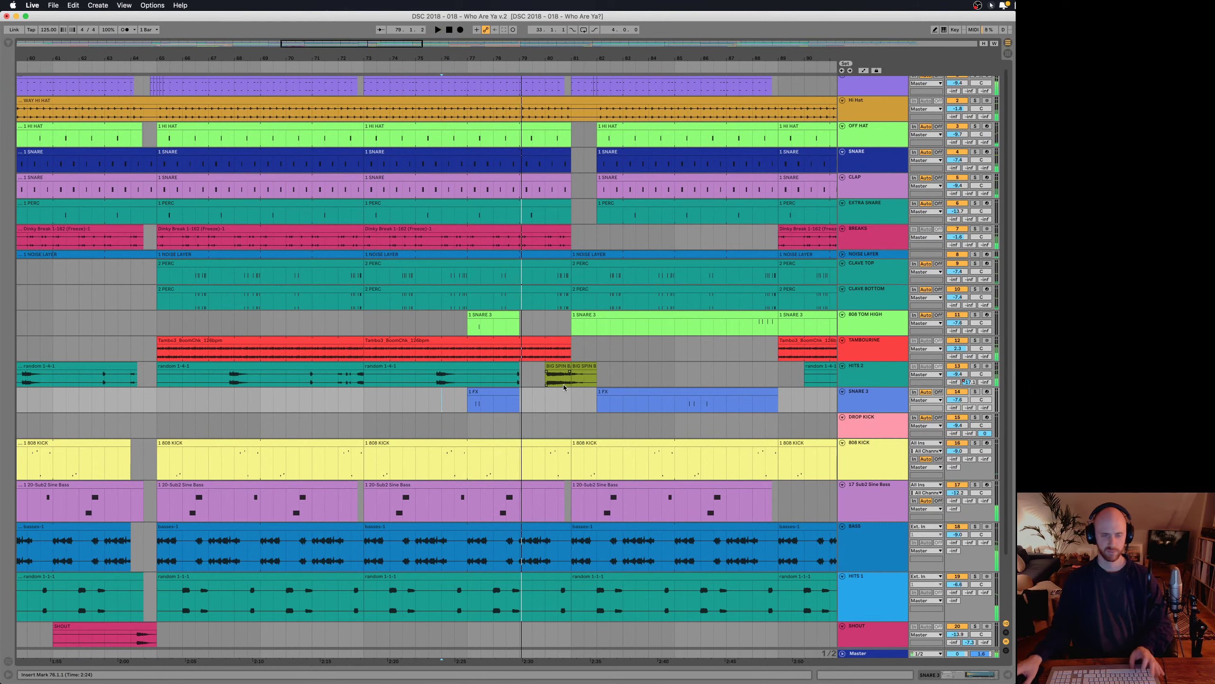
# - Play the full mix from 73.1.1 and try different heights for the FX-clip snare track and the DROP KICK track
pyautogui.click(362, 407)
pyautogui.press('space')
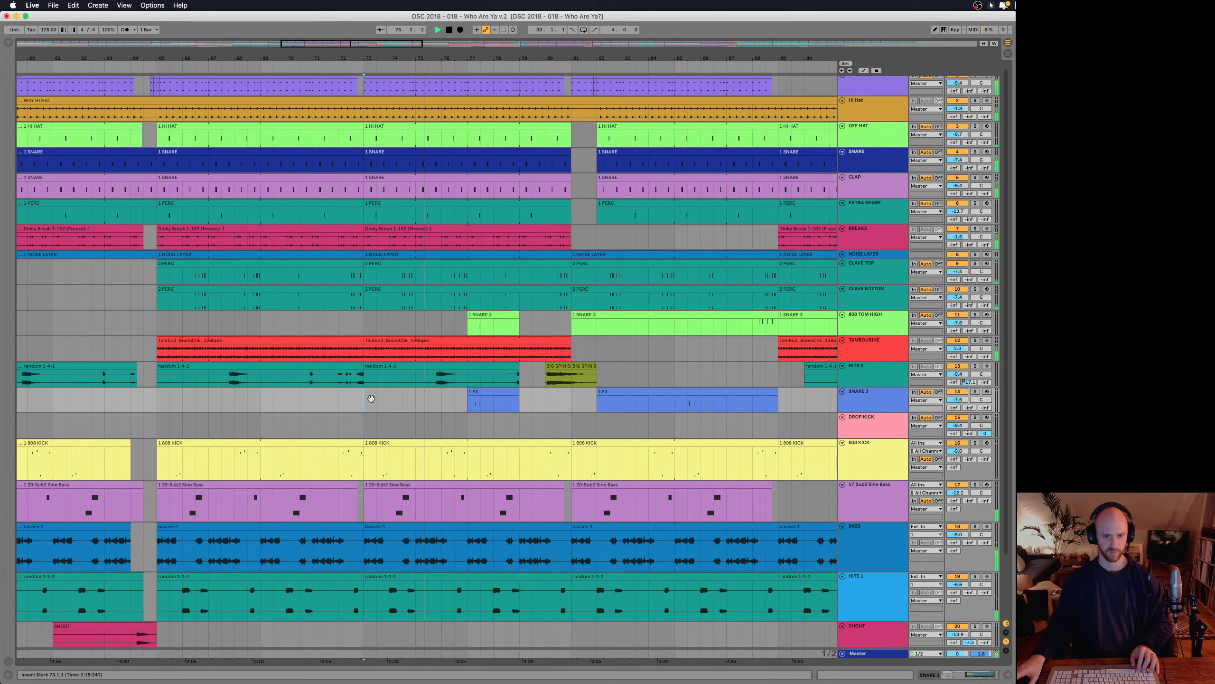
pyautogui.scroll(-2, 372, 402)
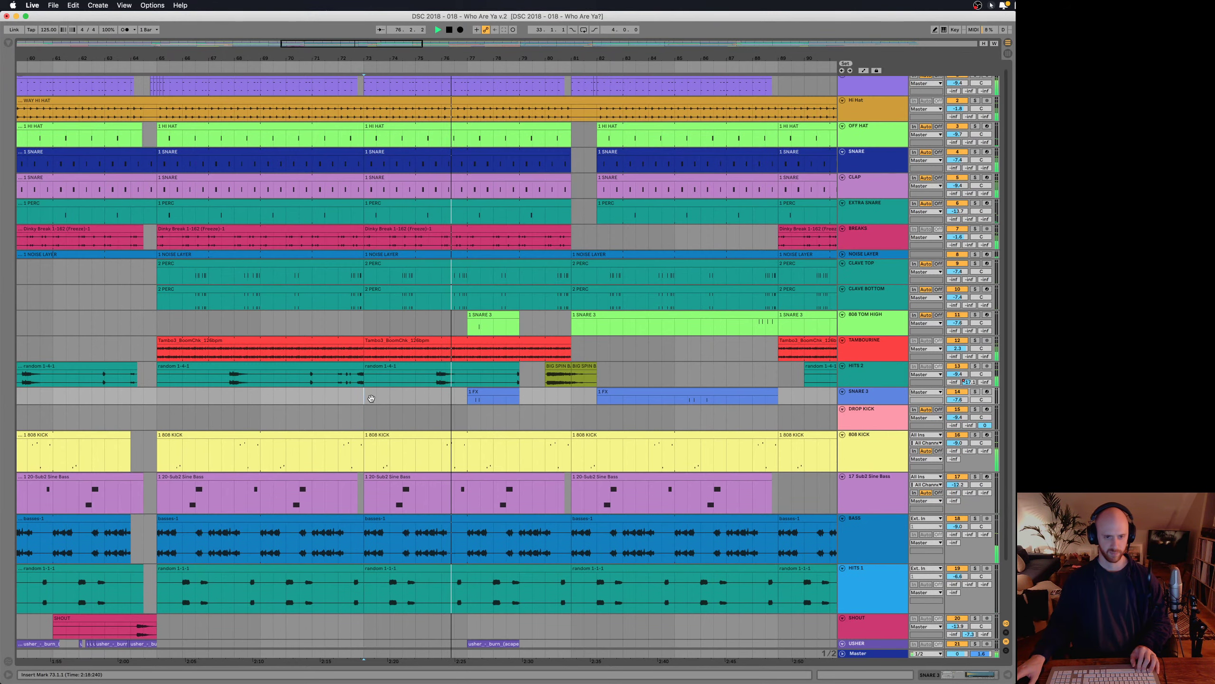
pyautogui.scroll(-2, 372, 401)
pyautogui.scroll(3, 372, 401)
pyautogui.scroll(-1, 373, 400)
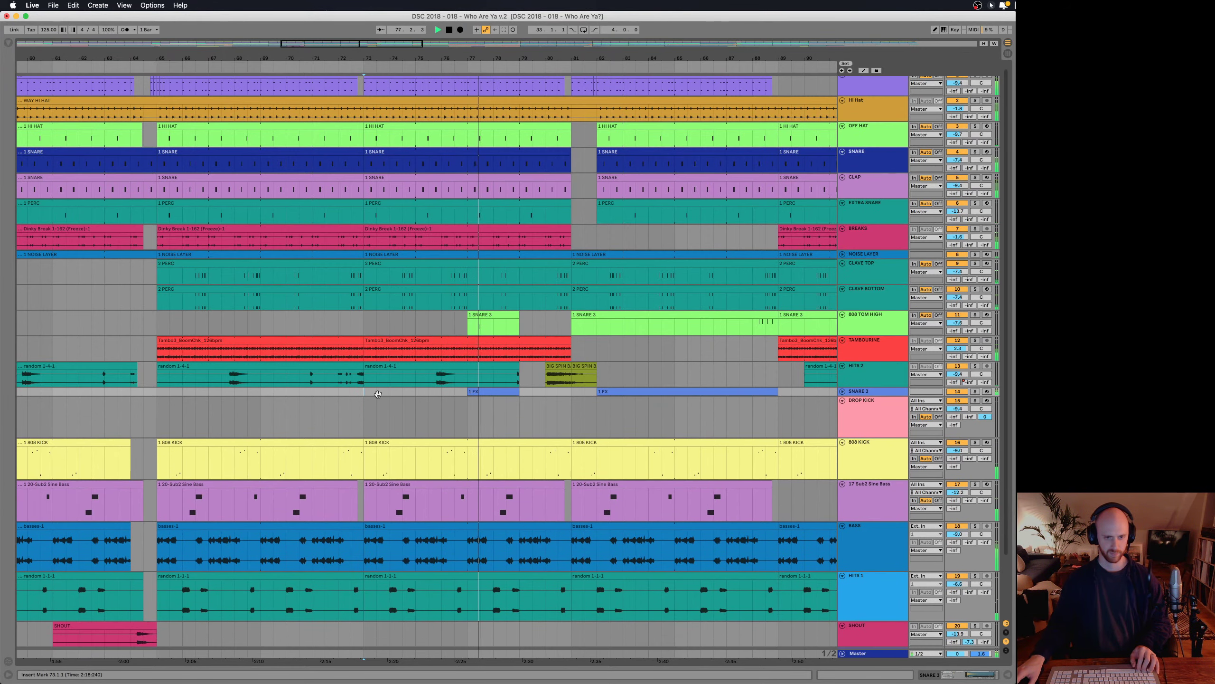
pyautogui.scroll(3, 378, 393)
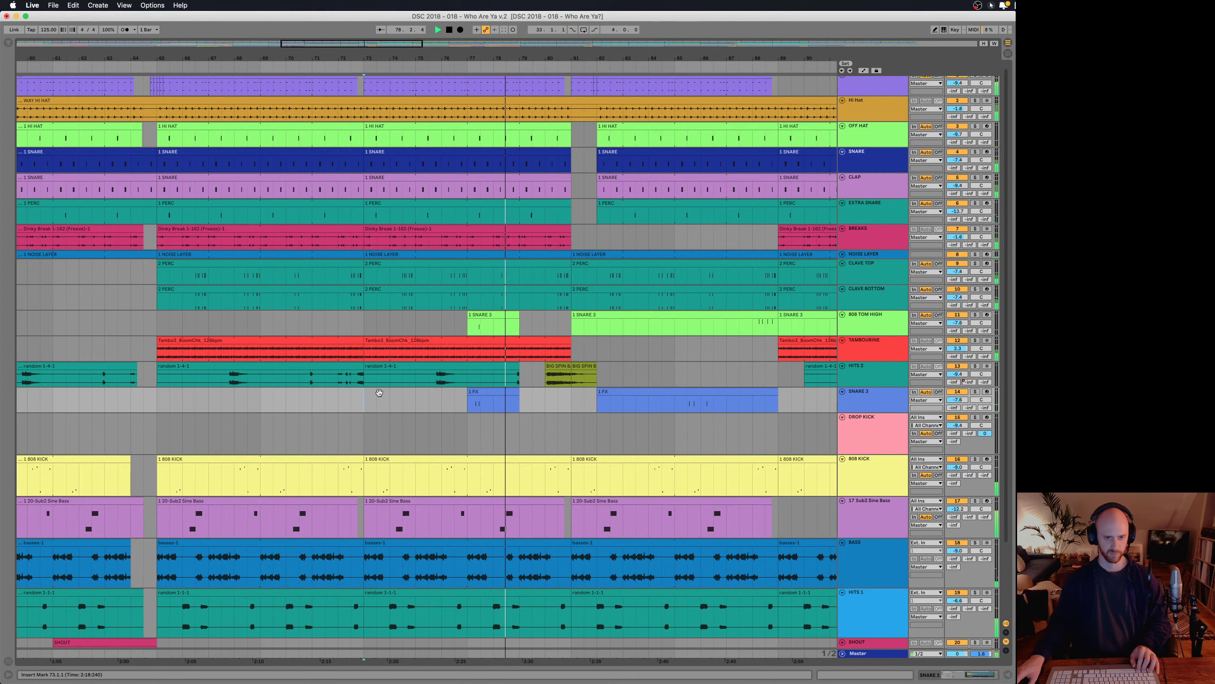
pyautogui.scroll(-4, 383, 424)
pyautogui.scroll(1, 383, 423)
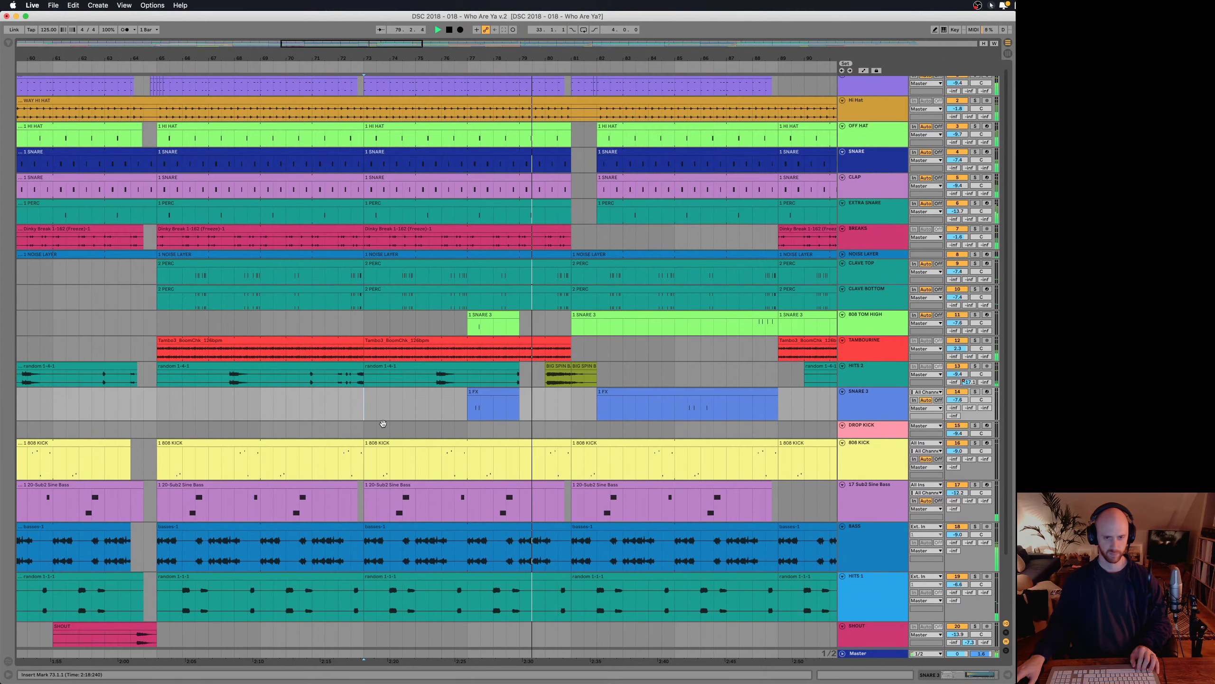
pyautogui.scroll(2, 384, 427)
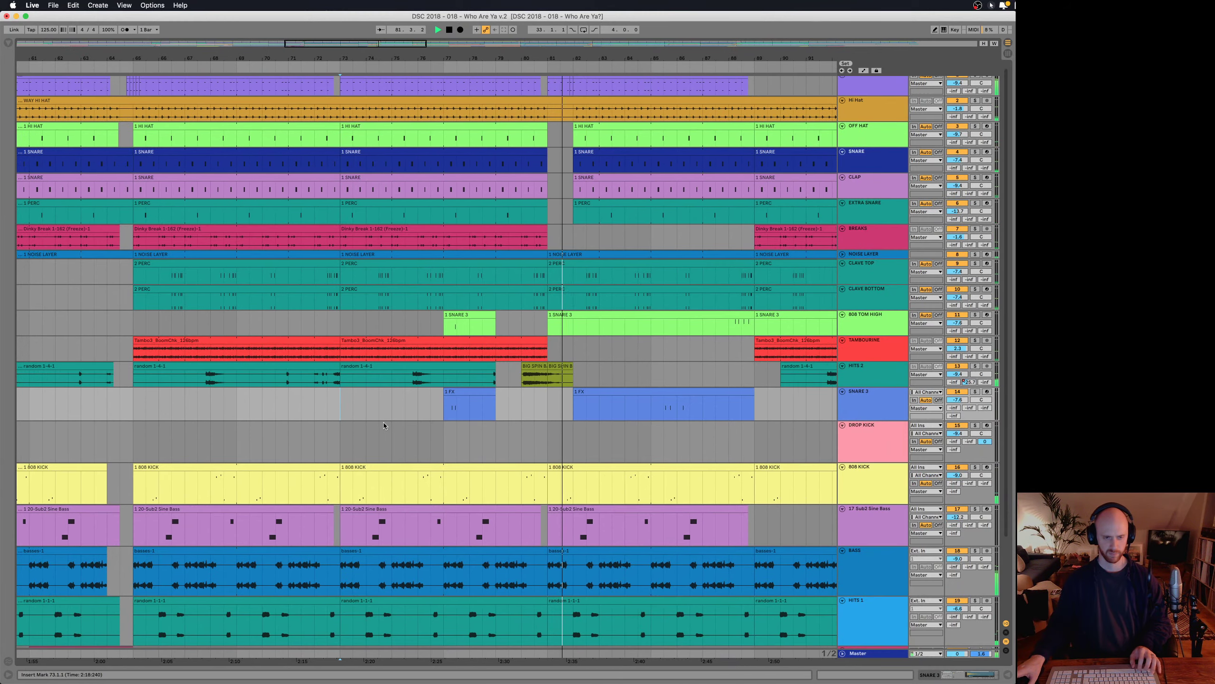
# - Reduce the heights of the four tracks from 808 KICK through HITS 1 together while the song plays
pyautogui.press('-')
pyautogui.press('-')
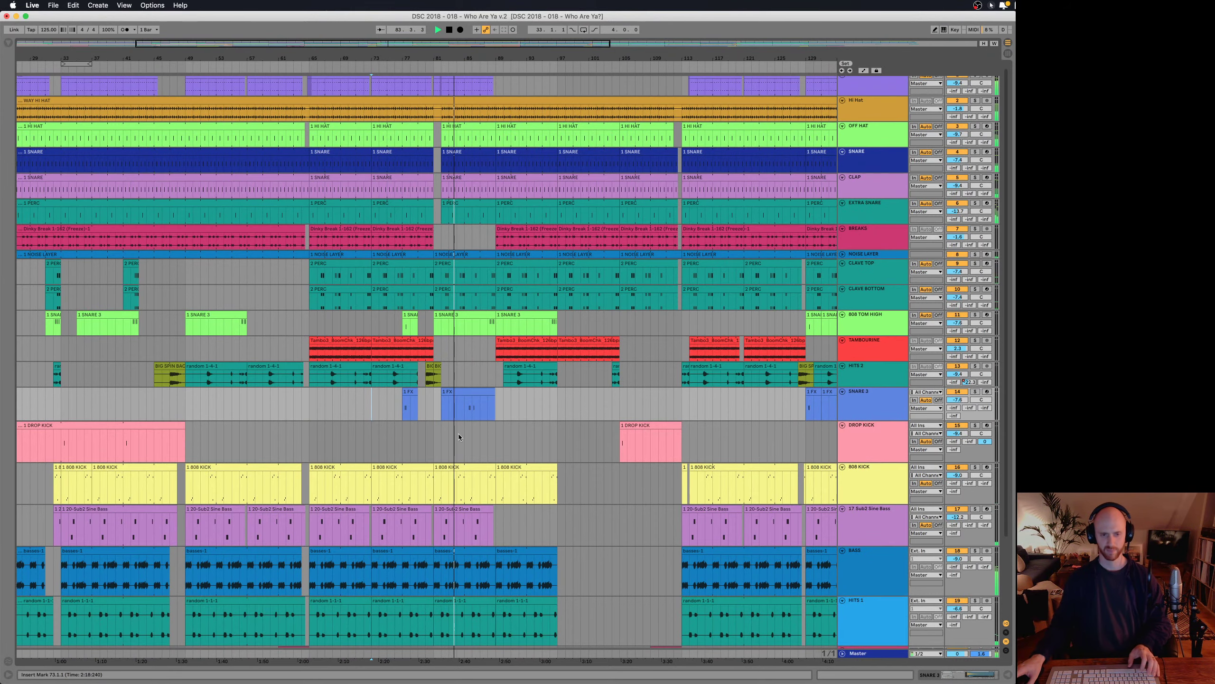
pyautogui.scroll(-4, 475, 386)
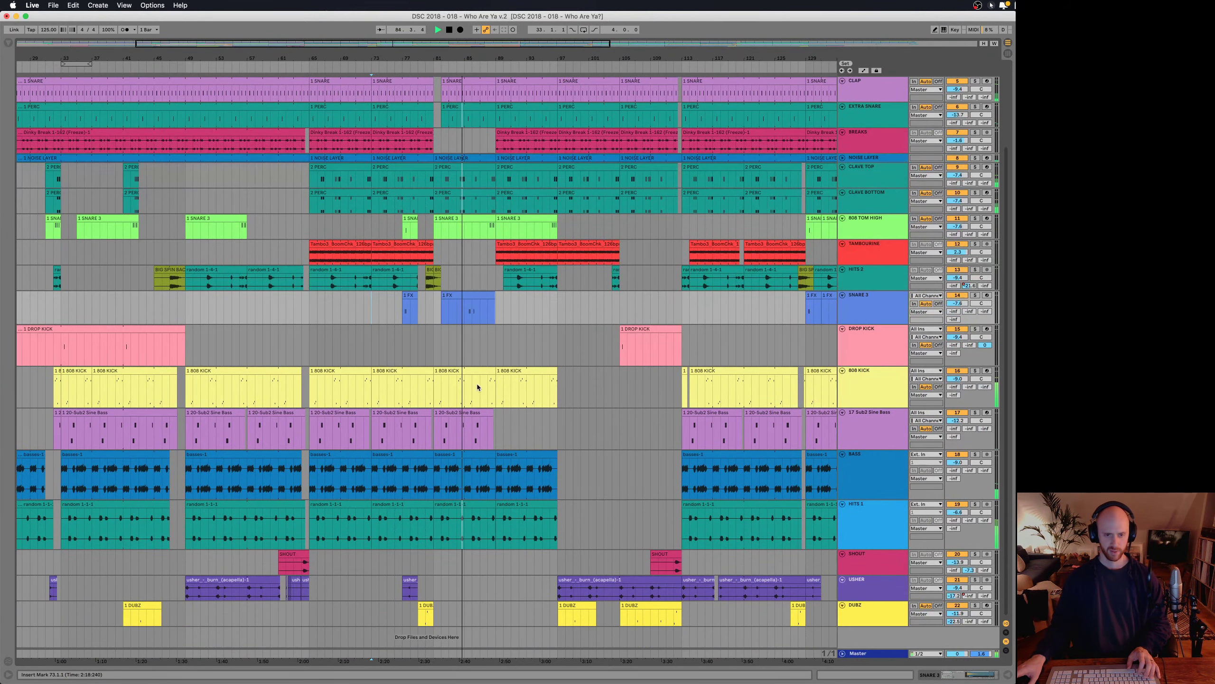
pyautogui.click(870, 379)
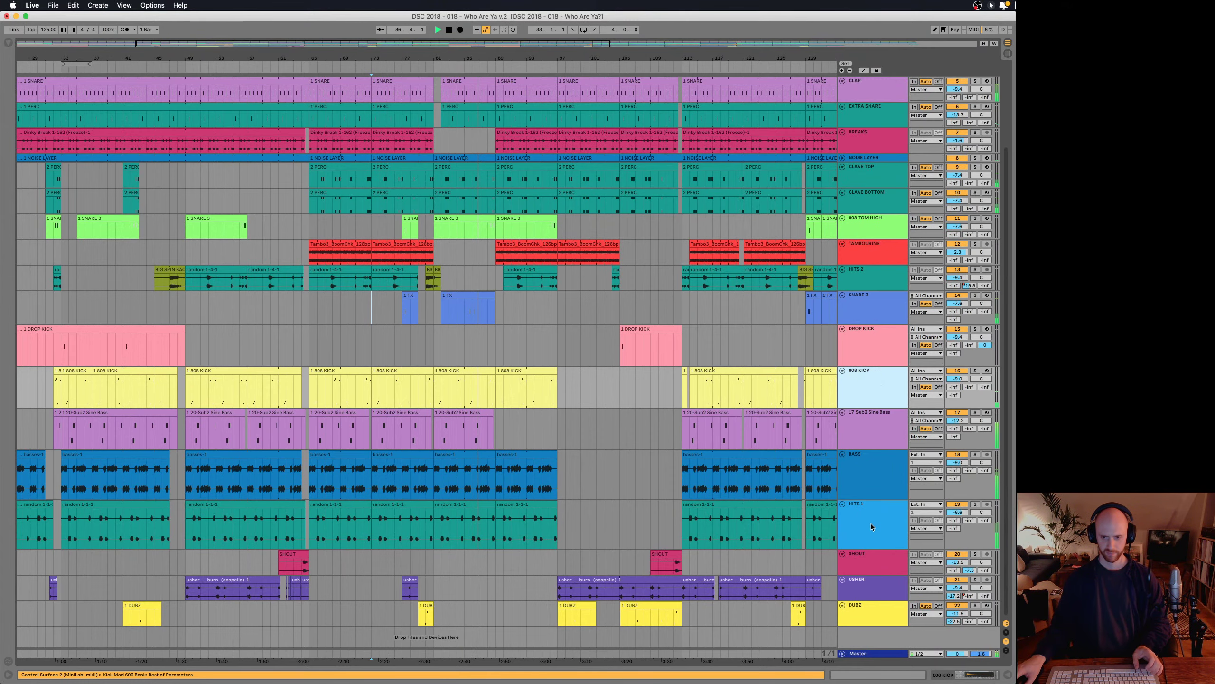
pyautogui.keyDown('shift'); pyautogui.click(876, 526); pyautogui.keyUp('shift')
pyautogui.hotkey('alt', '-')
pyautogui.hotkey('alt', '-')
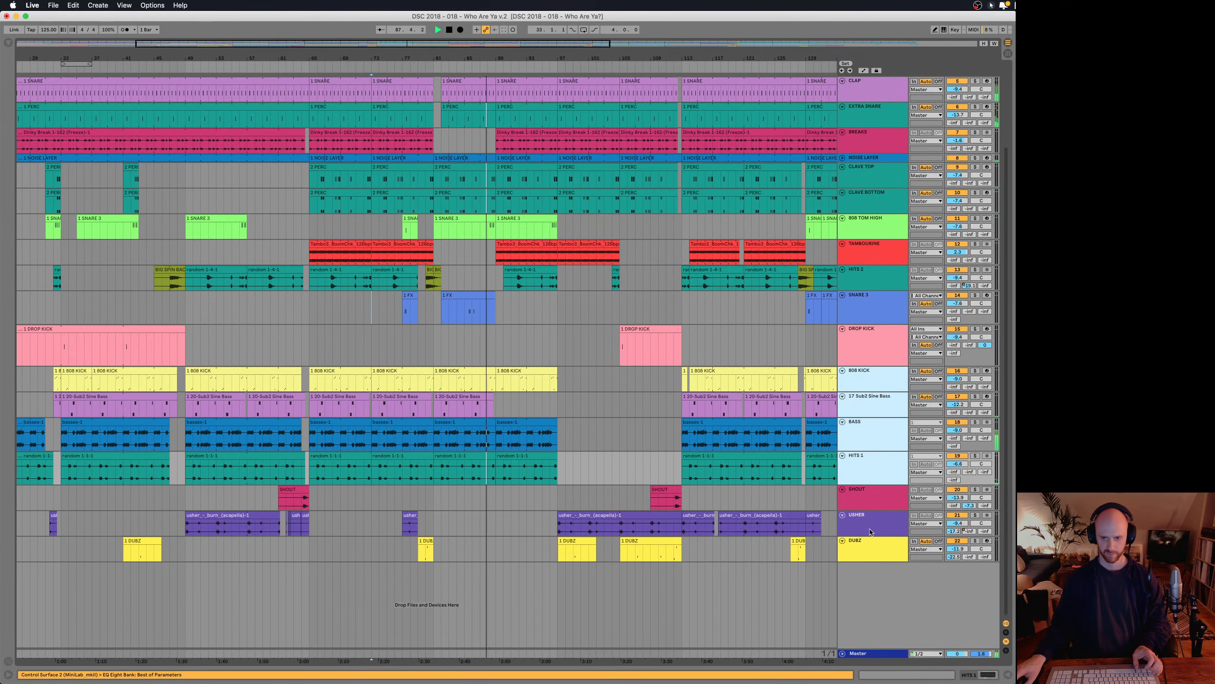
# - Shrink the BASS, HITS 1 and DROP KICK tracks further to match the height of the other tracks
pyautogui.click(869, 448)
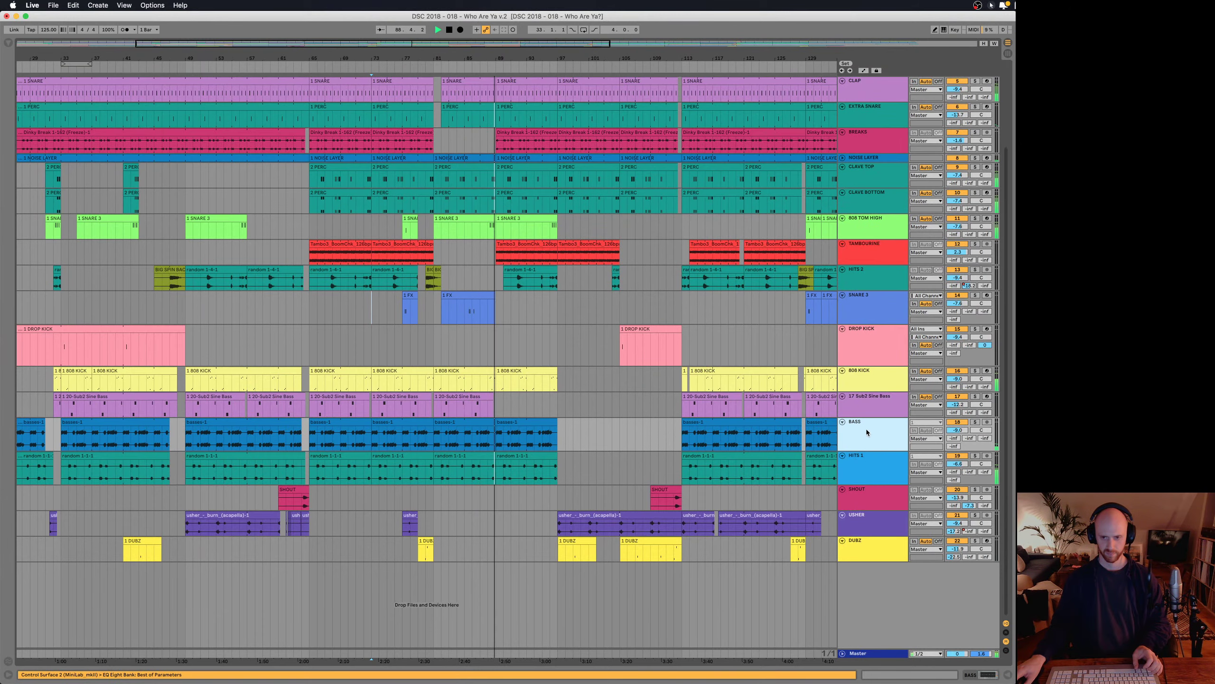
pyautogui.click(868, 467)
pyautogui.hotkey('alt', '-')
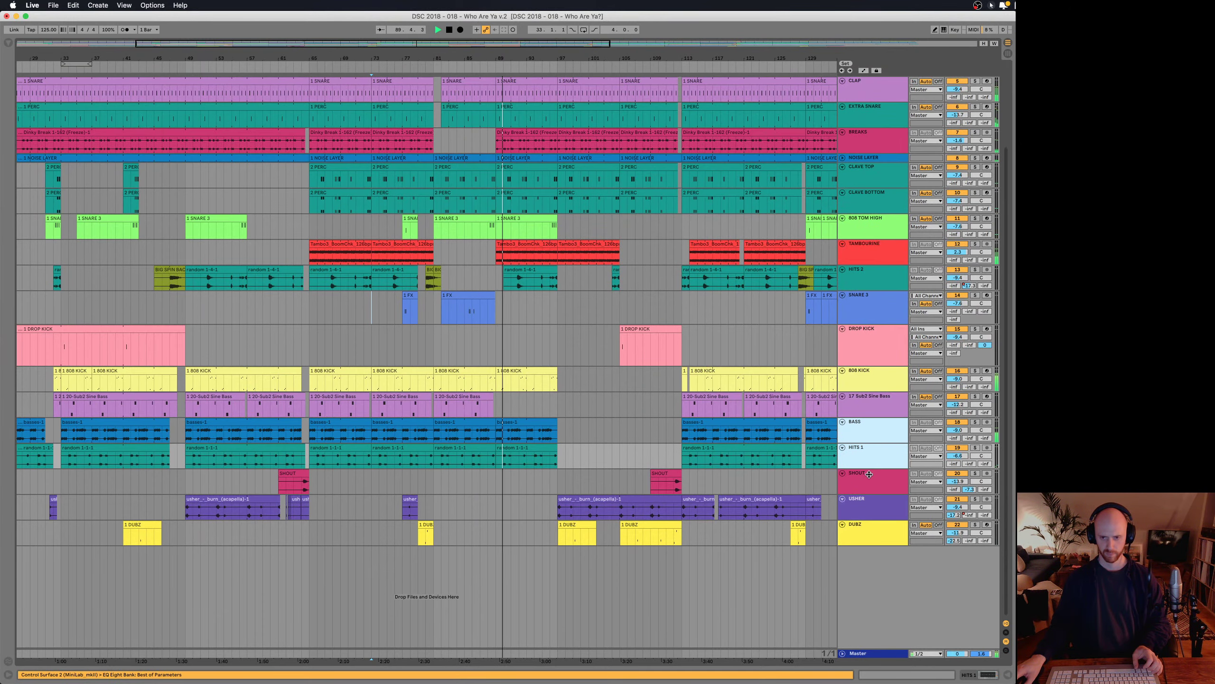
pyautogui.scroll(4, 584, 440)
pyautogui.click(876, 460)
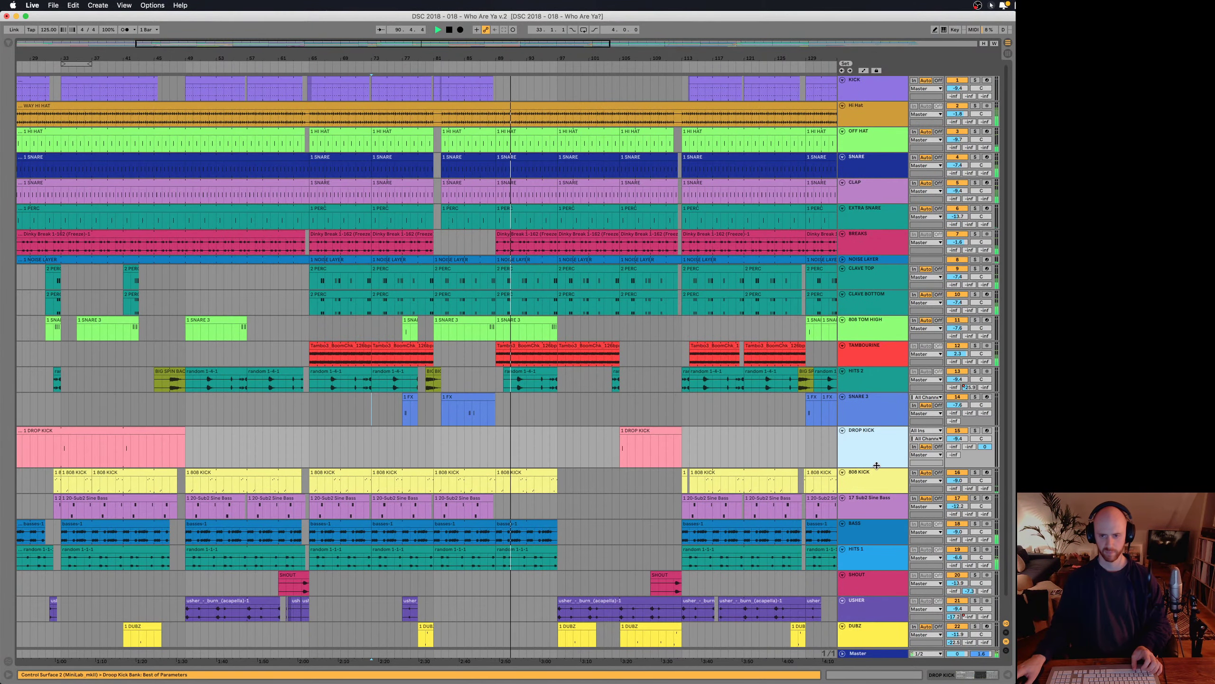
pyautogui.moveTo(876, 467); pyautogui.dragTo(874, 451)
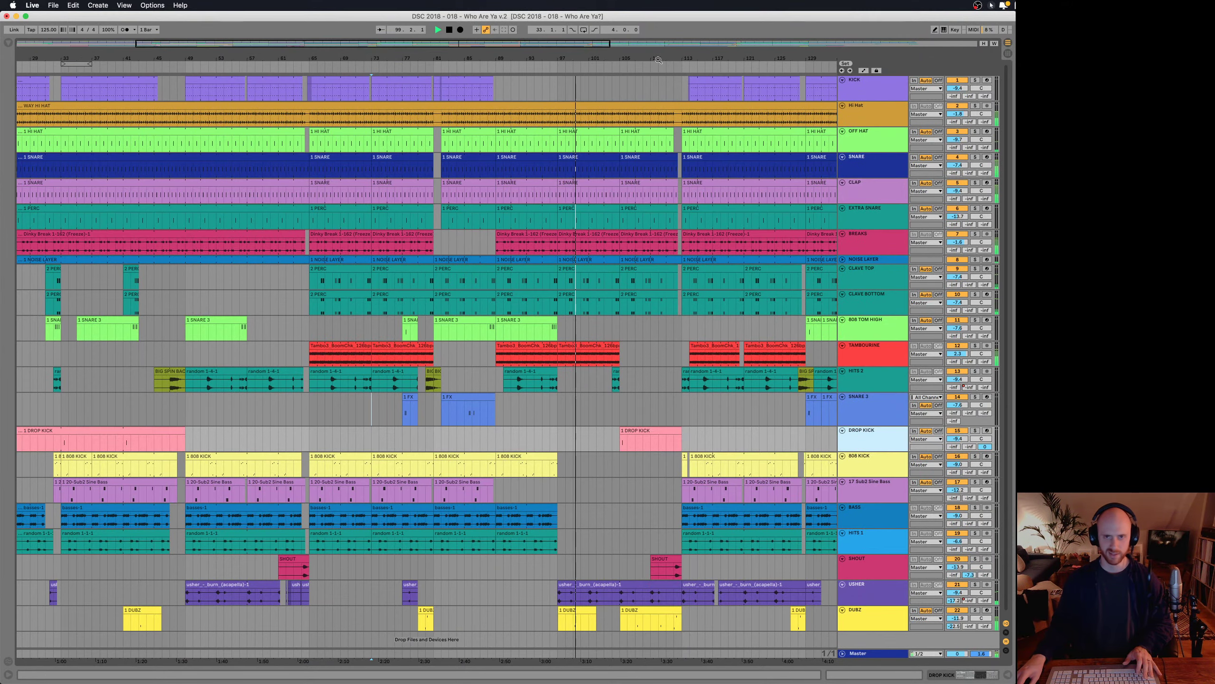
# - Follow the playback through the breakdown into the drop at bar 113, stop it and examine the arrangement around that bar
pyautogui.hscroll(5, 670, 296)
pyautogui.hscroll(4, 490, 65)
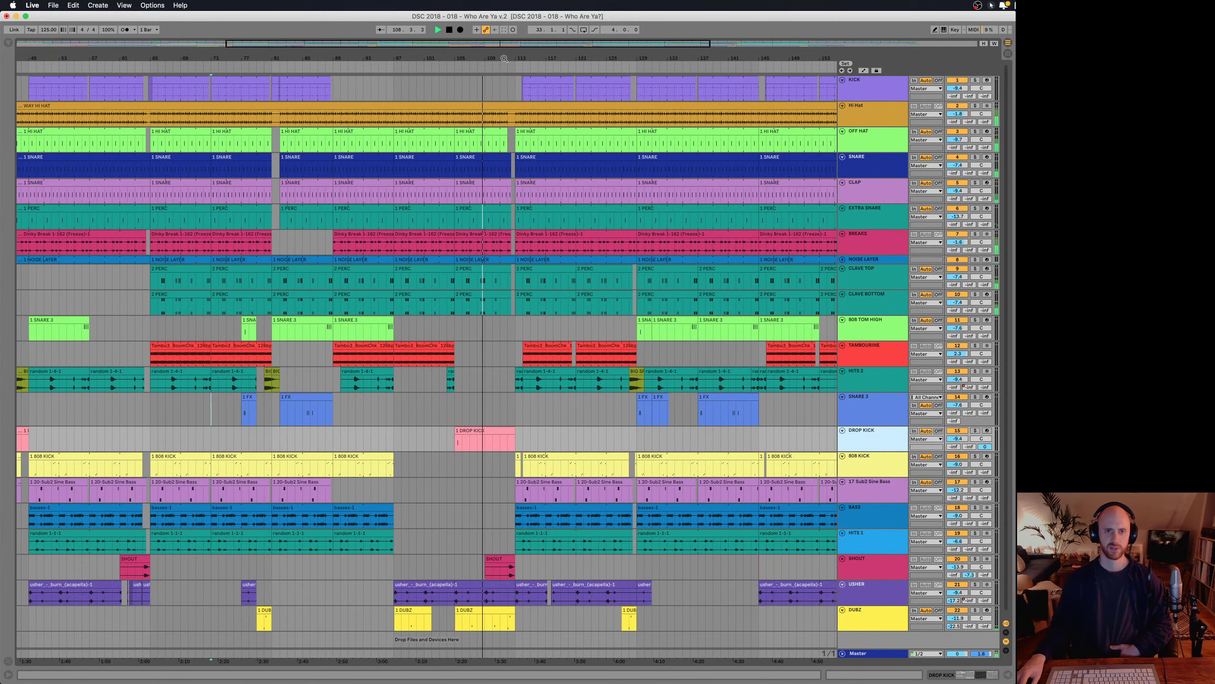
pyautogui.hscroll(10, 494, 349)
pyautogui.hscroll(2, 369, 56)
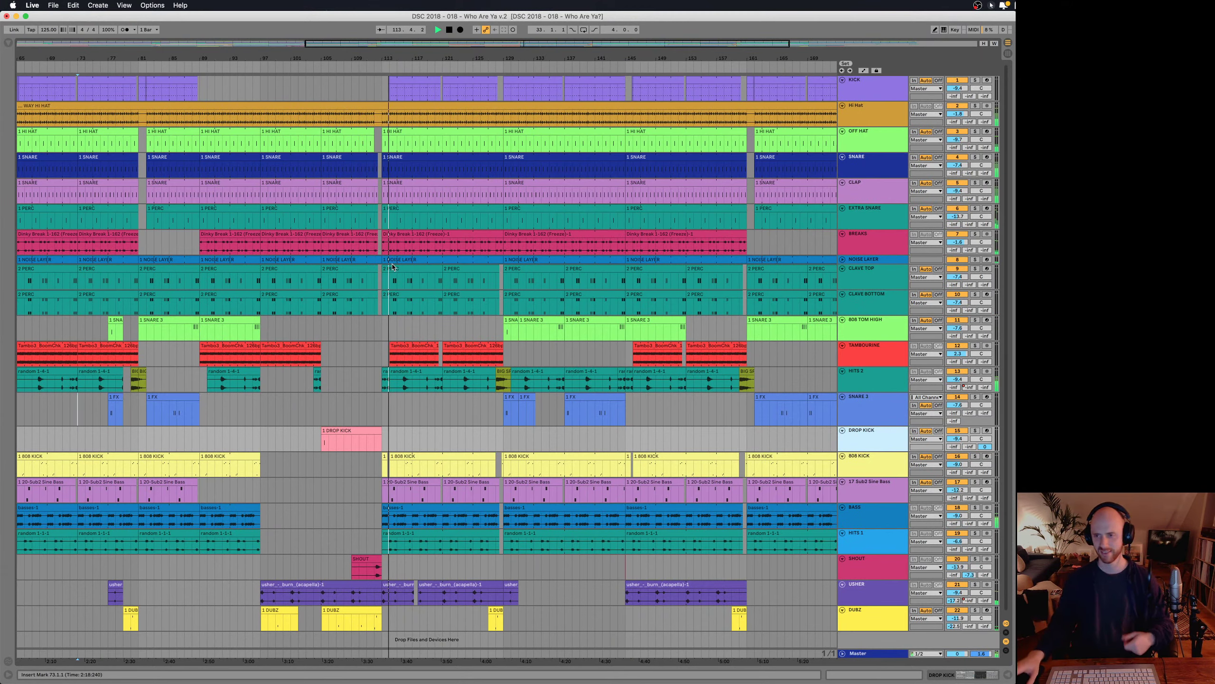
pyautogui.moveTo(381, 58); pyautogui.dragTo(377, 58)
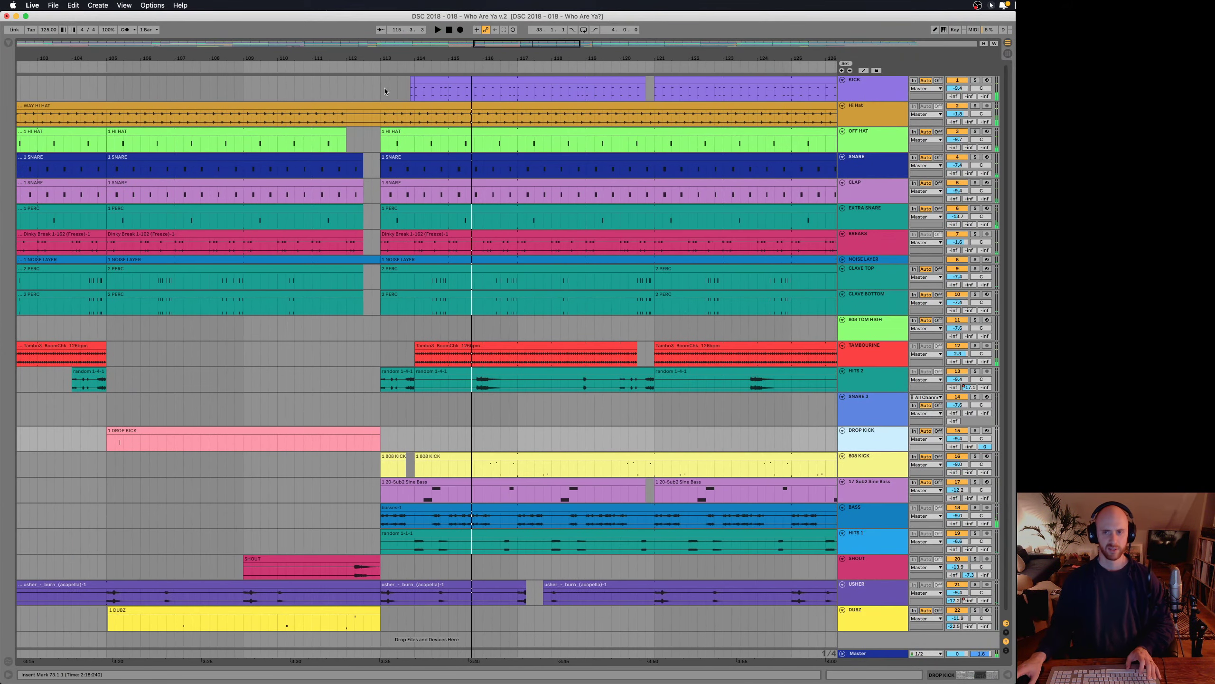
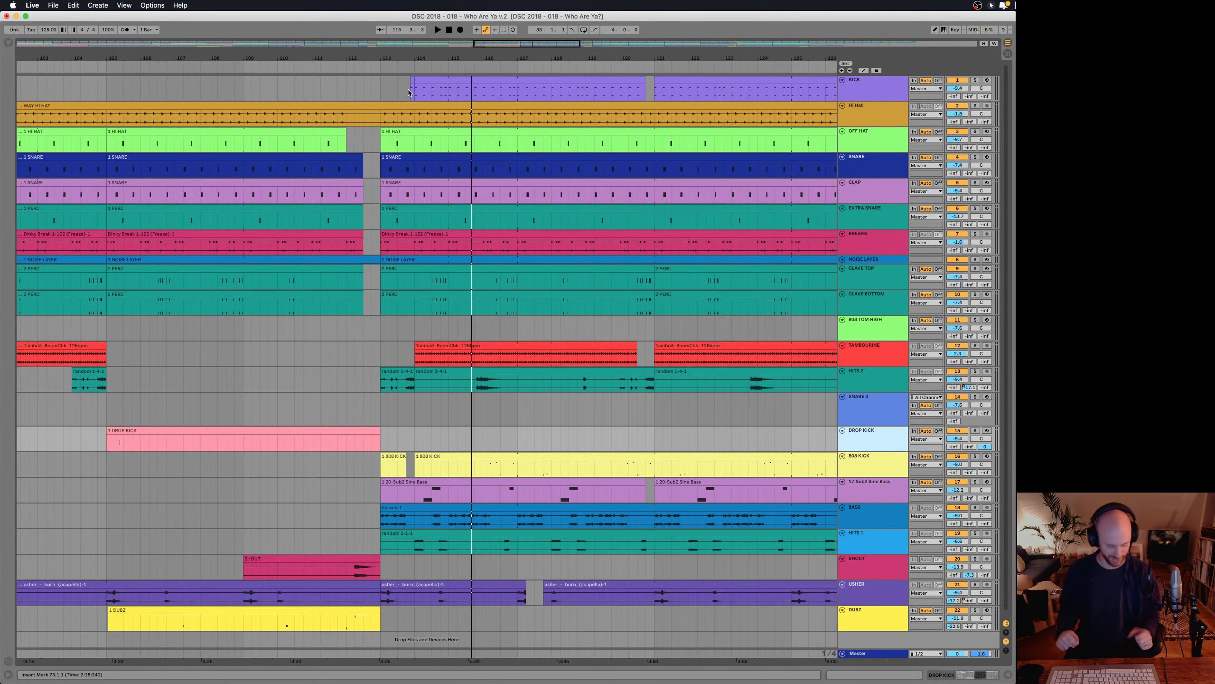
# - Play the full mix from 112.1.1 through the return of the drums at bar 113, then stop
pyautogui.click(384, 94)
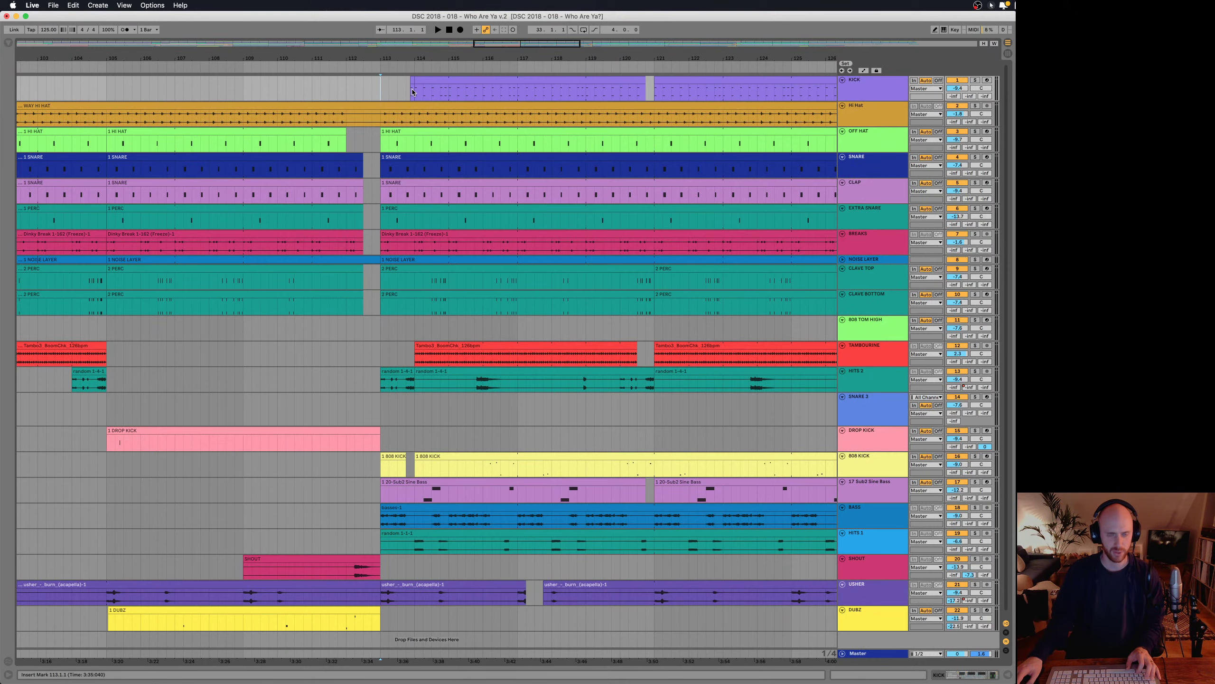
pyautogui.moveTo(368, 46); pyautogui.dragTo(371, 54)
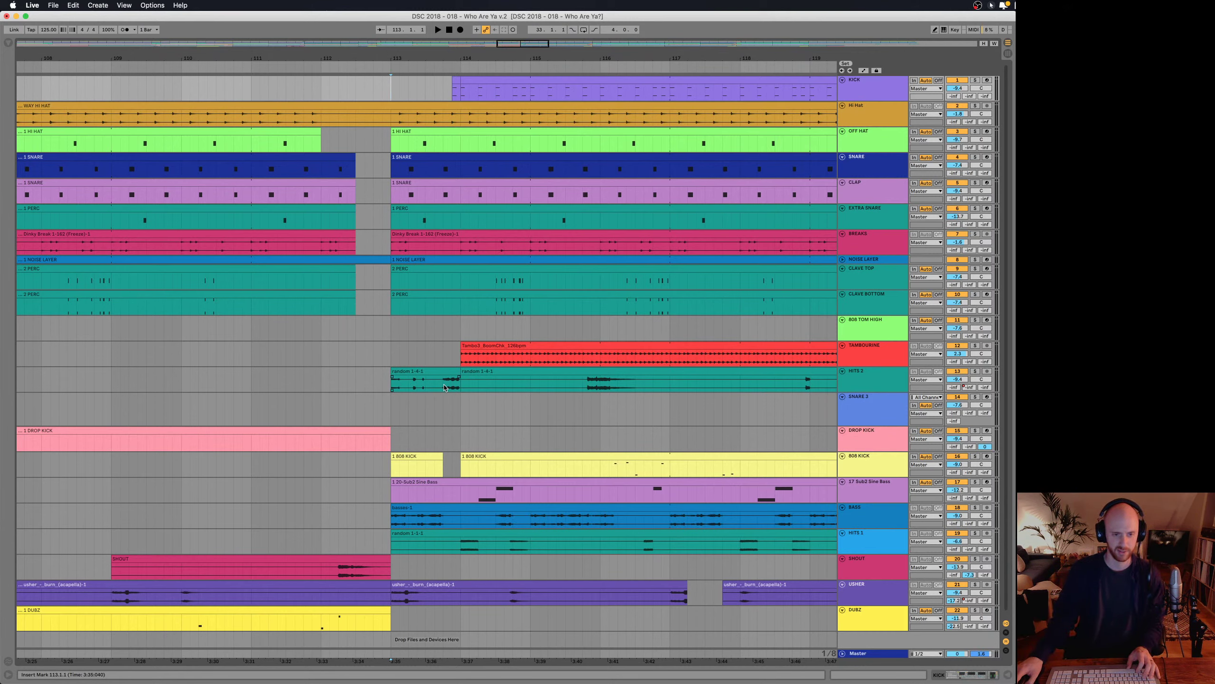
pyautogui.click(352, 362)
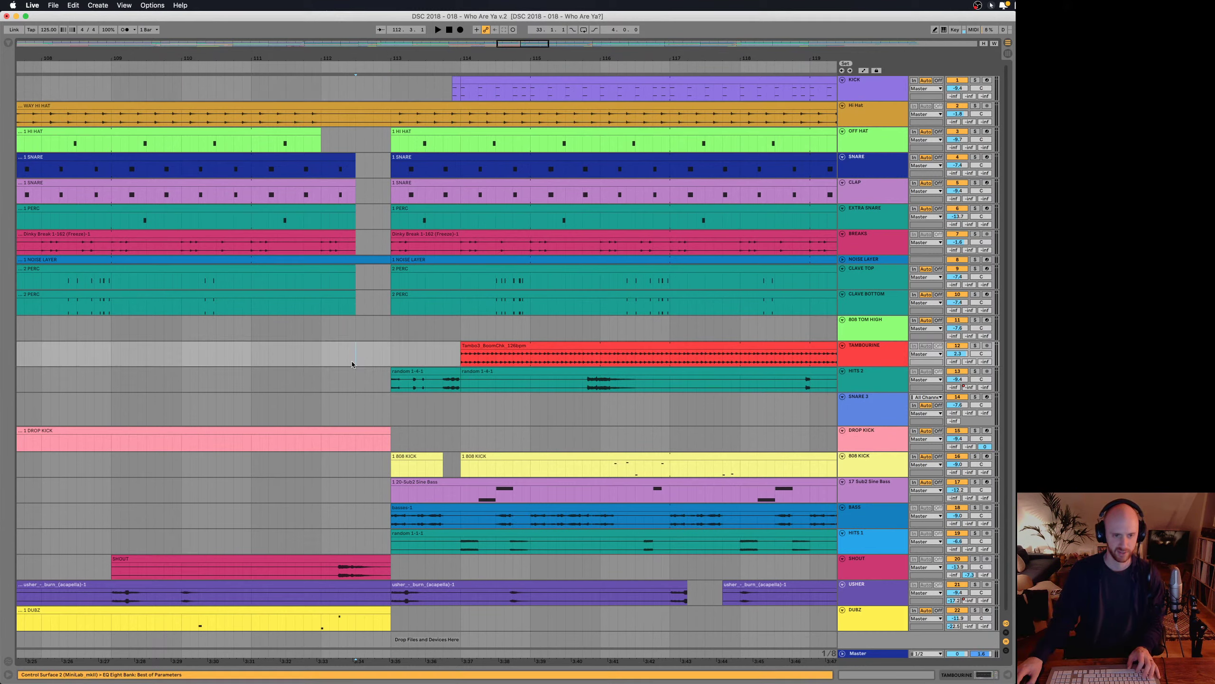
pyautogui.click(319, 359)
pyautogui.press('space')
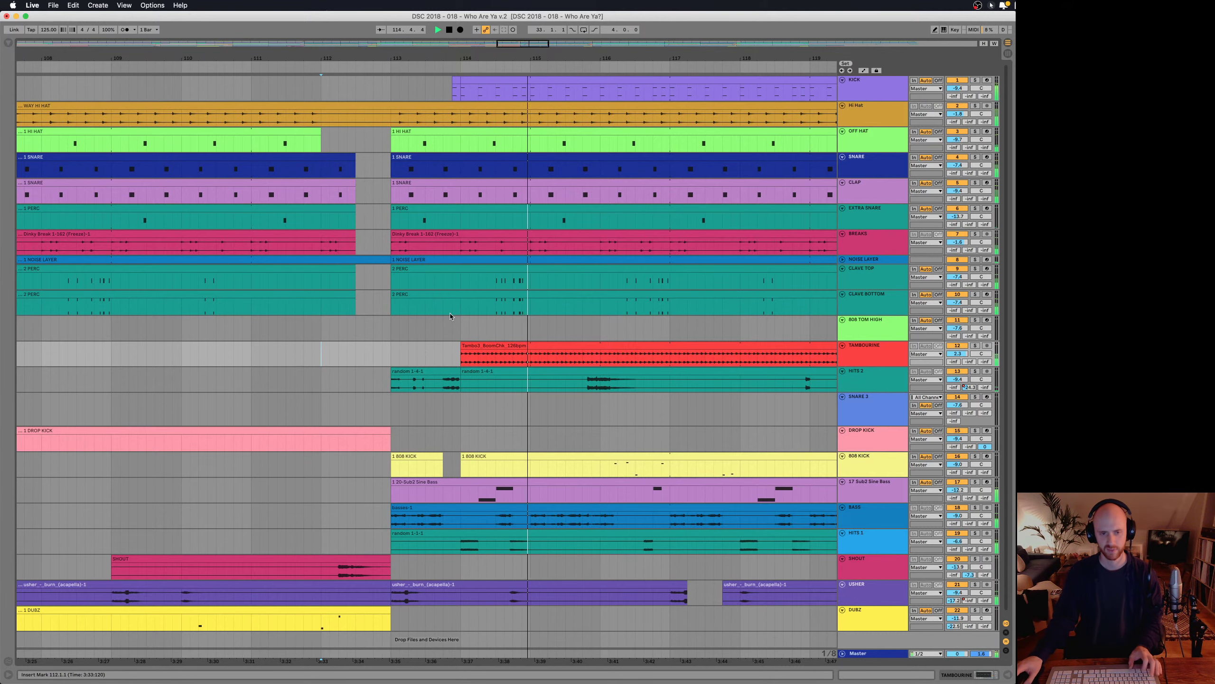
pyautogui.press('space')
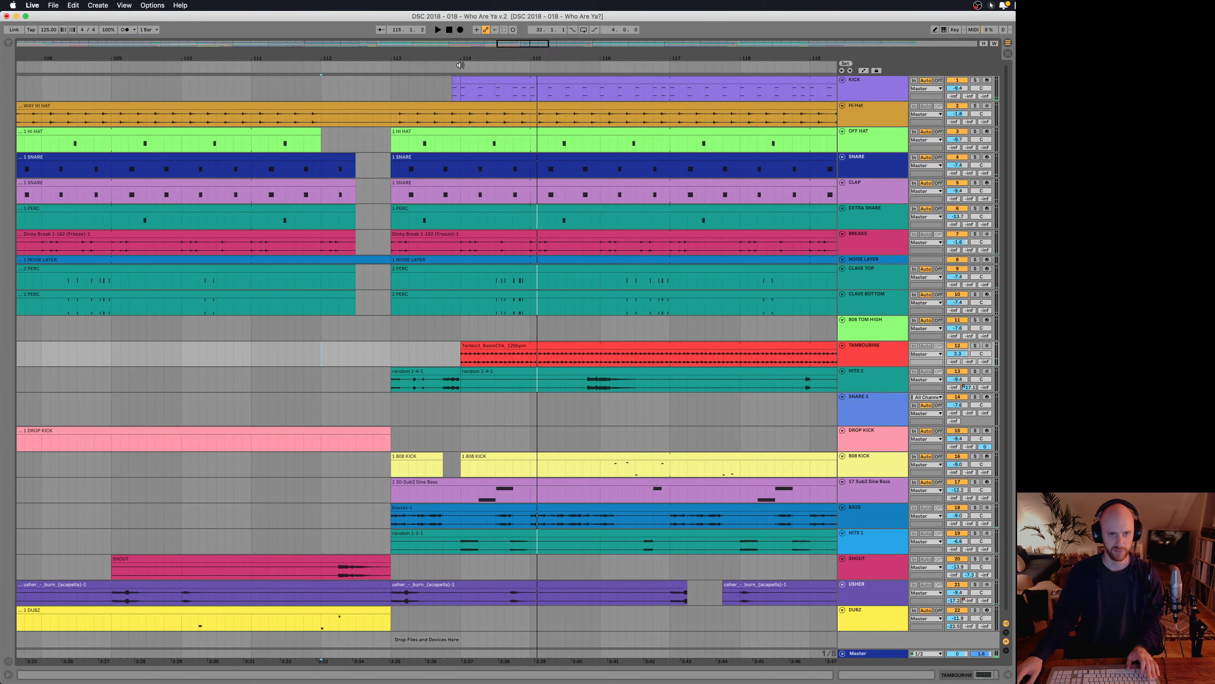
# - Replay the transition from 112.1.1 with the delayed KICK and TAMBOURINE entries in close view
pyautogui.moveTo(460, 65); pyautogui.dragTo(456, 87)
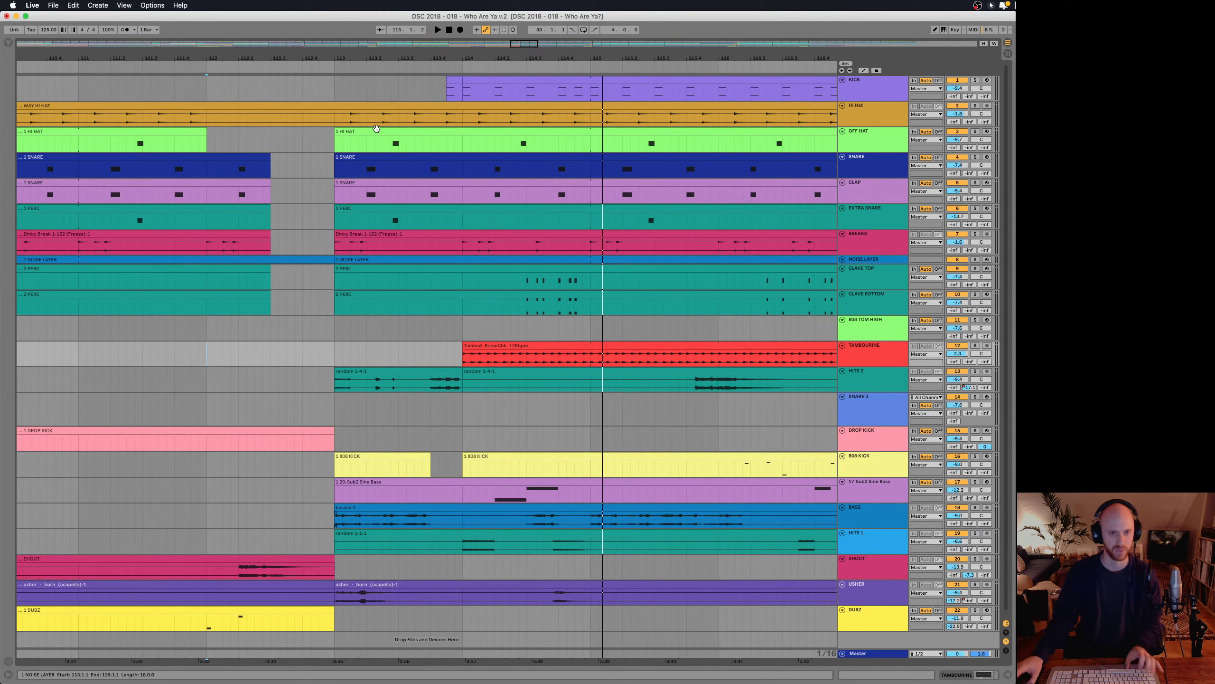
pyautogui.click(208, 422)
pyautogui.press('space')
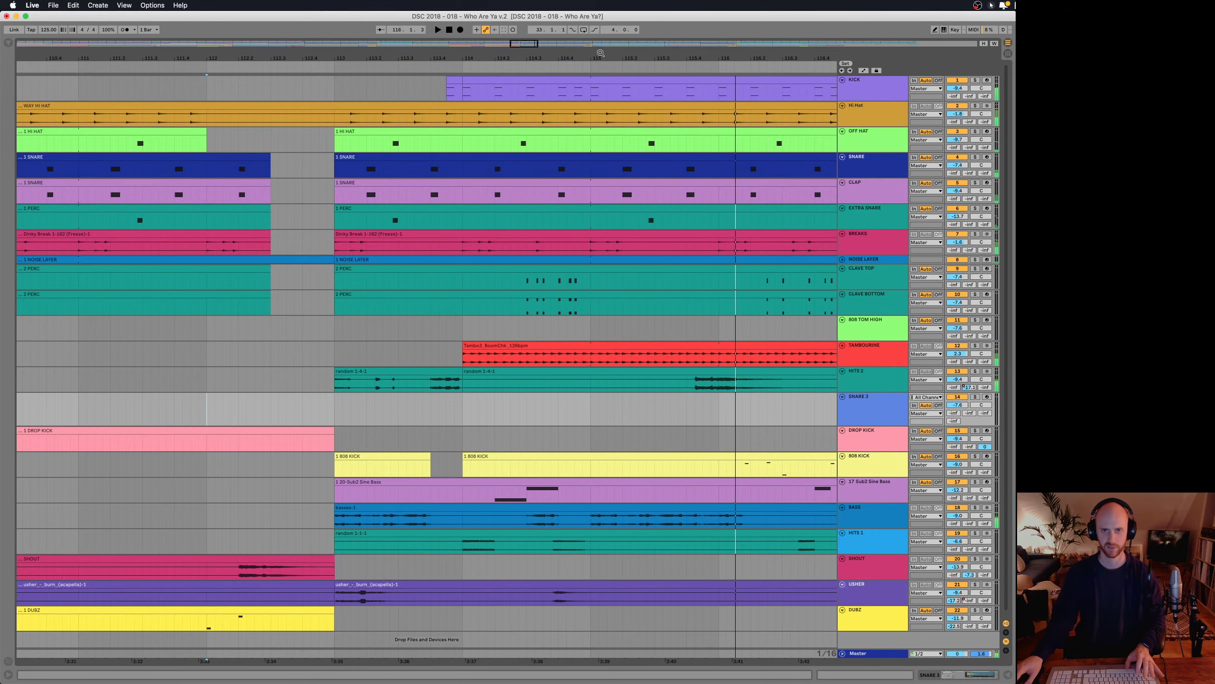
# - Play the full mix from 127.1.1 through the BIG SPIN BACK clip and the section change at bar 129
pyautogui.press('-')
pyautogui.press('-')
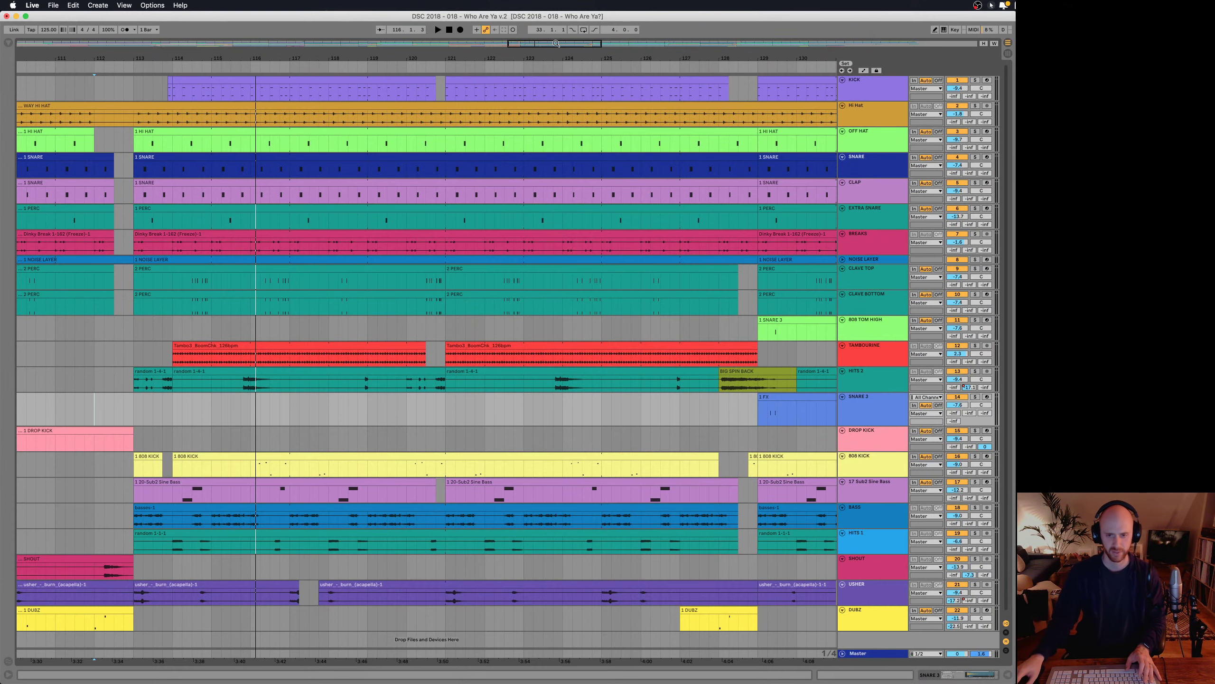
pyautogui.moveTo(548, 59); pyautogui.dragTo(435, 70)
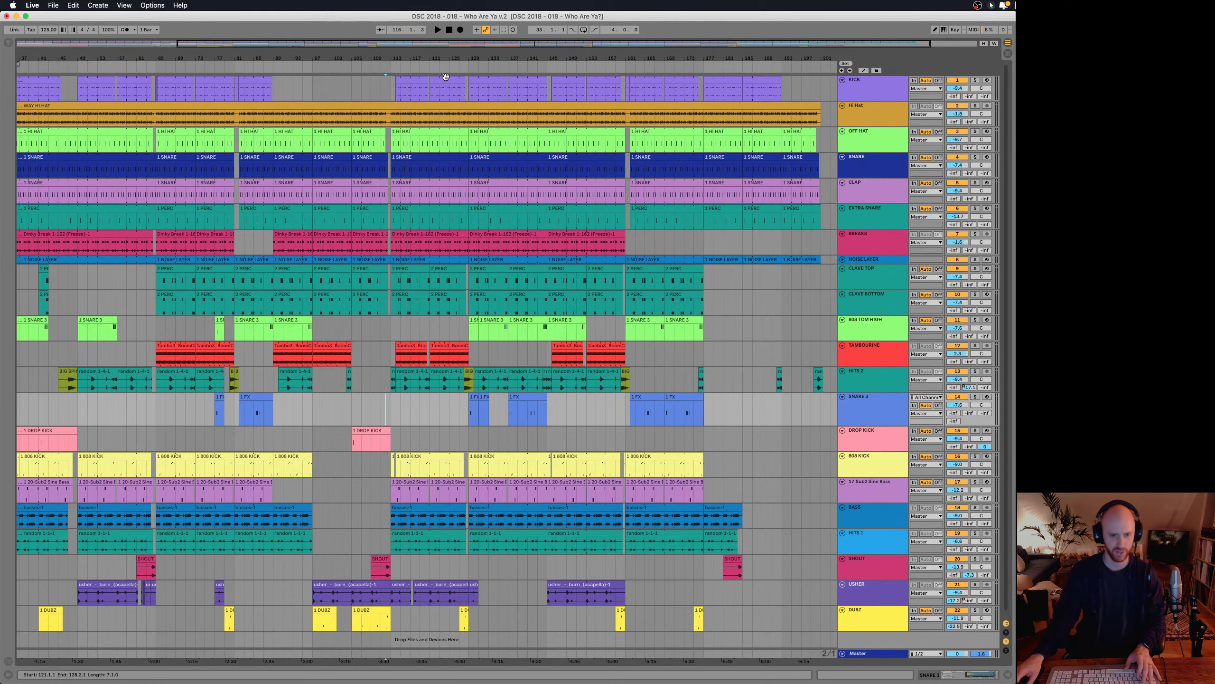
pyautogui.moveTo(473, 61)
pyautogui.mouseDown()
pyautogui.moveTo(461, 76)
pyautogui.moveTo(448, 58)
pyautogui.moveTo(458, 79)
pyautogui.mouseUp()
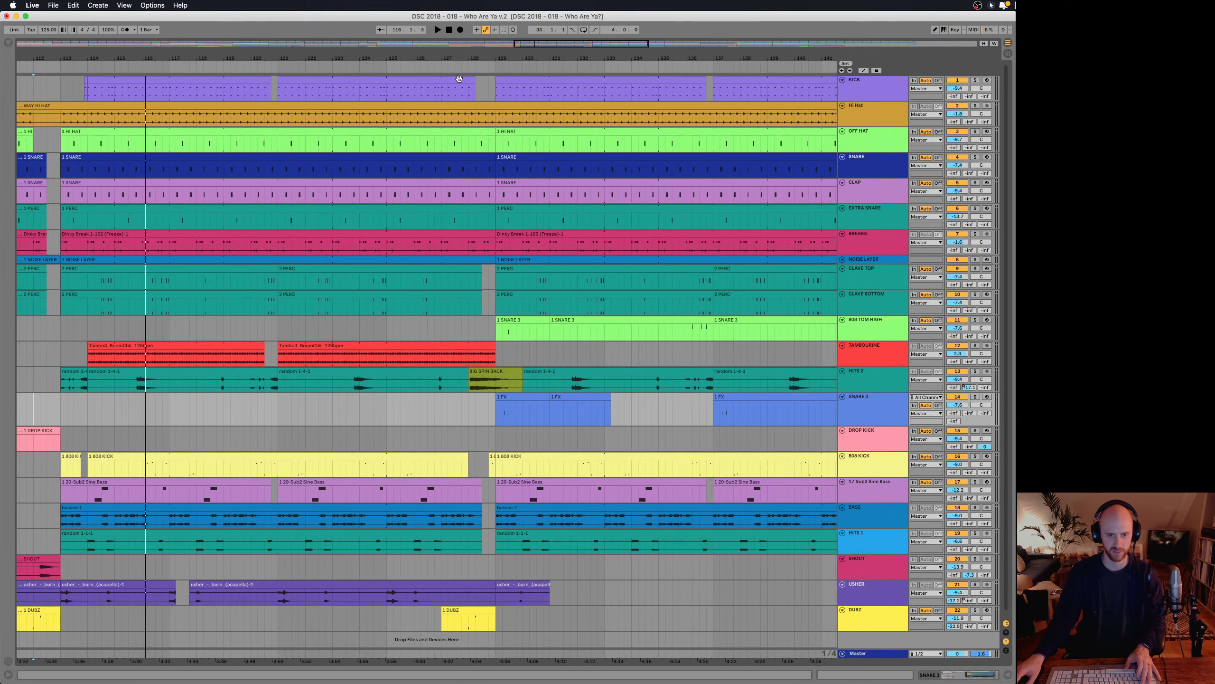
pyautogui.click(442, 407)
pyautogui.press('space')
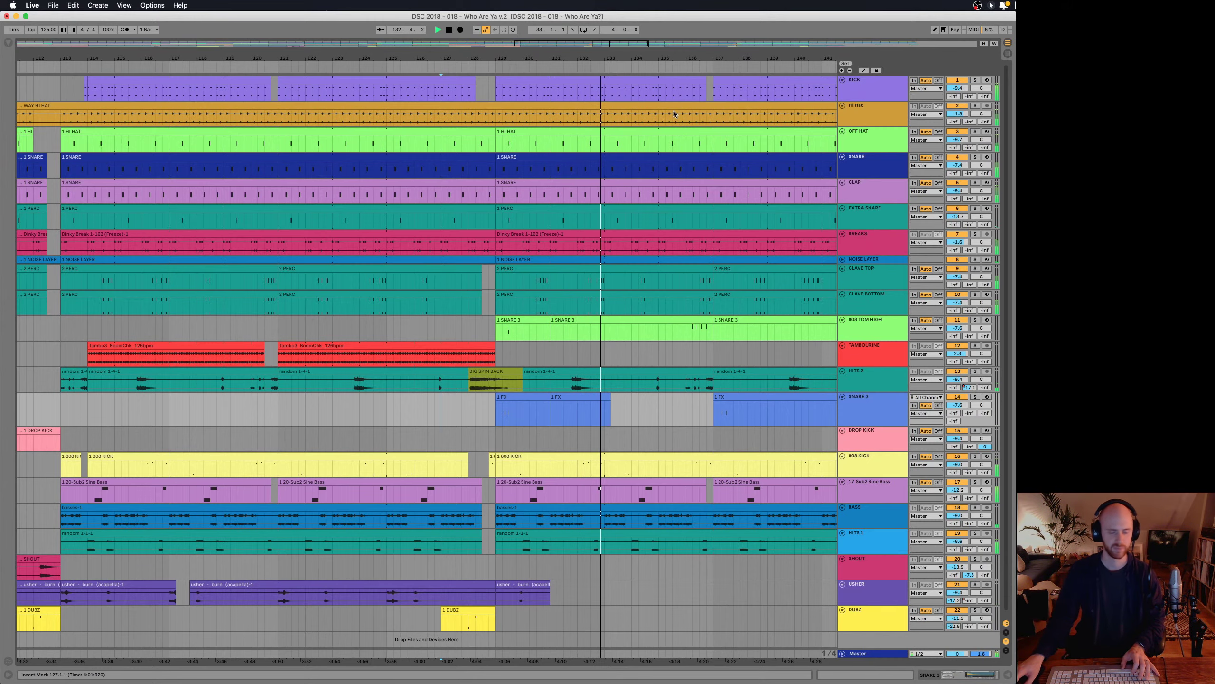
# - Jump the running playback to bar 143 and listen through the transition at bar 145 in close view
pyautogui.press('-')
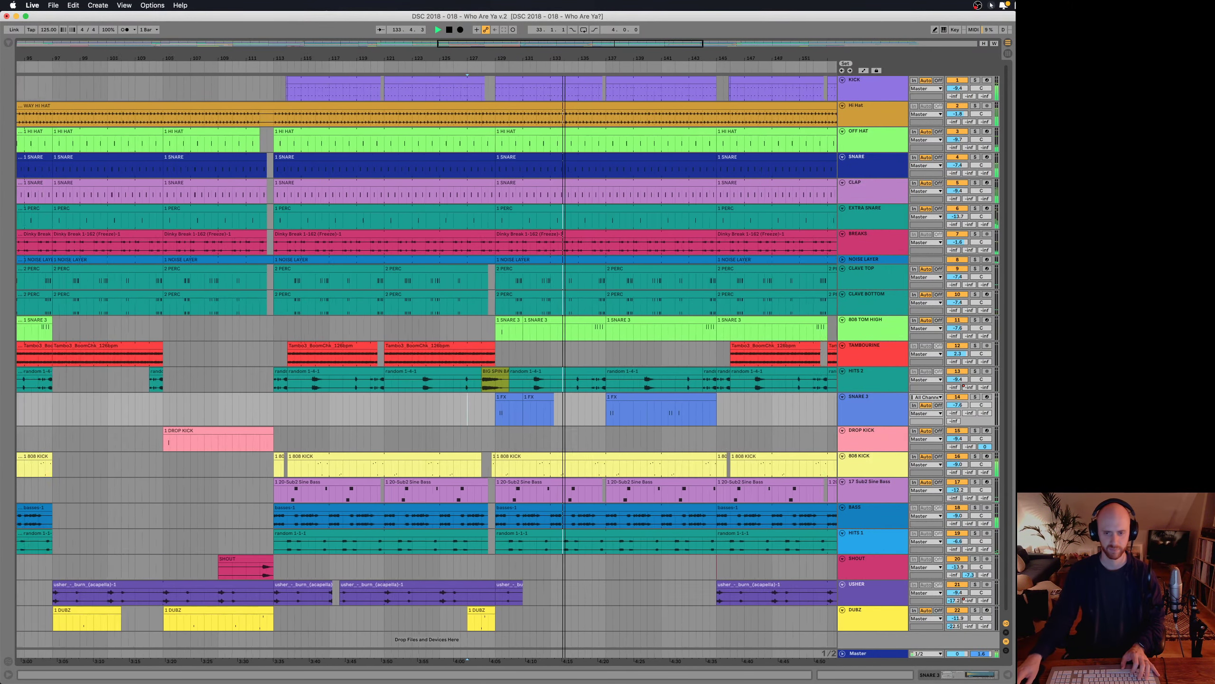
pyautogui.moveTo(555, 60); pyautogui.dragTo(459, 57)
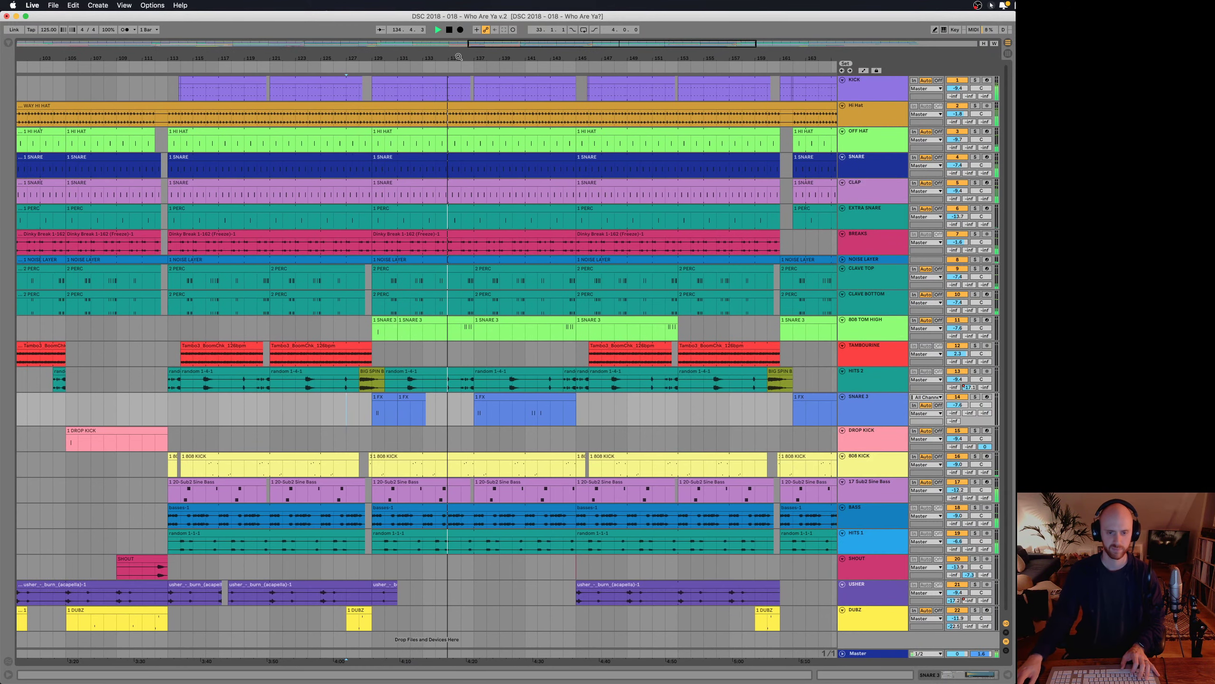
pyautogui.click(549, 68)
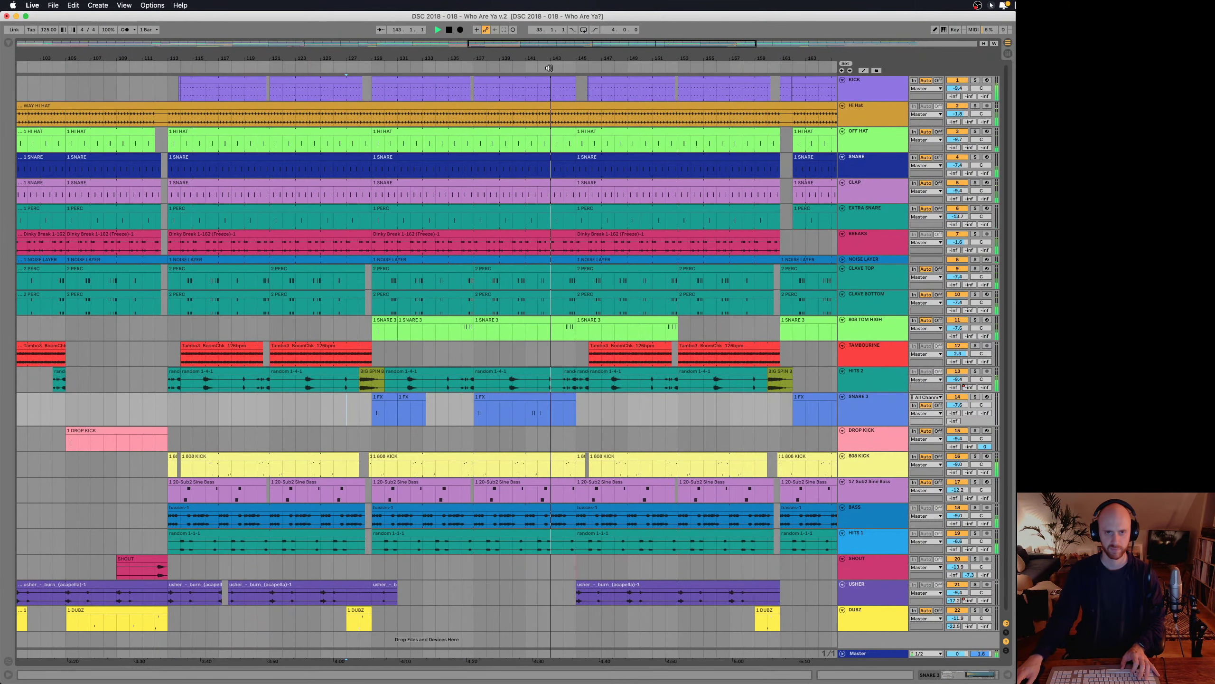
pyautogui.moveTo(605, 58); pyautogui.dragTo(559, 60)
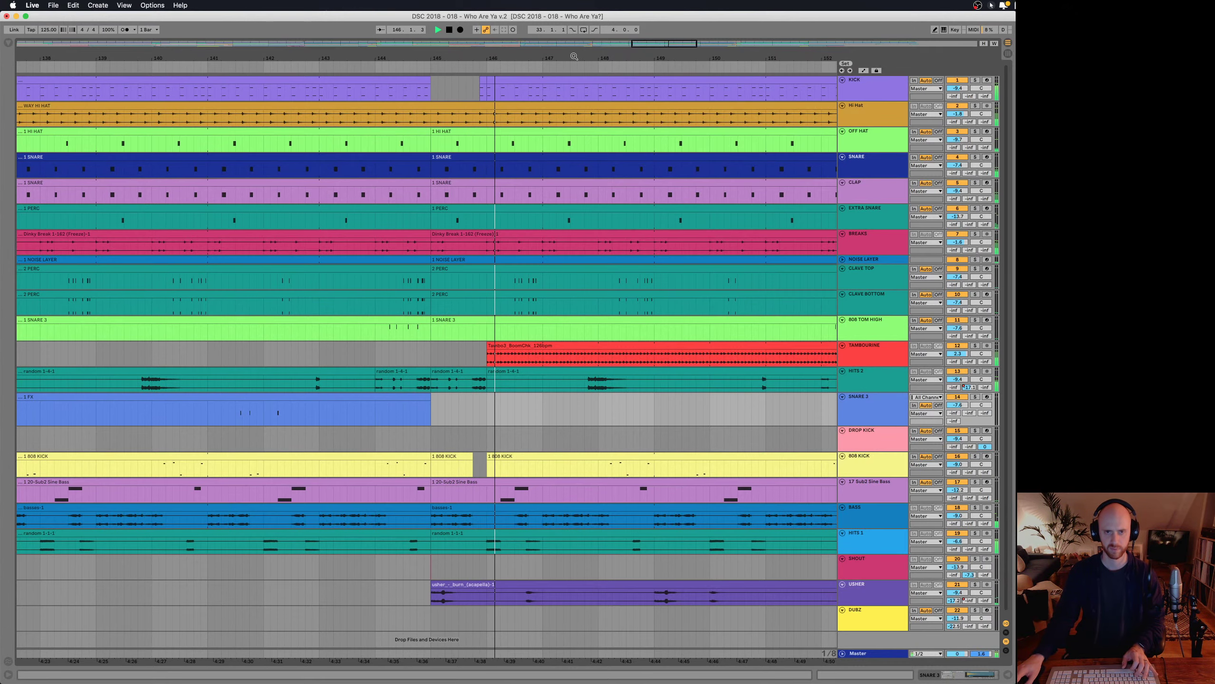
# - Reduce the height of the snare track that holds the FX clips to match its neighbours
pyautogui.moveTo(576, 57); pyautogui.dragTo(569, 110)
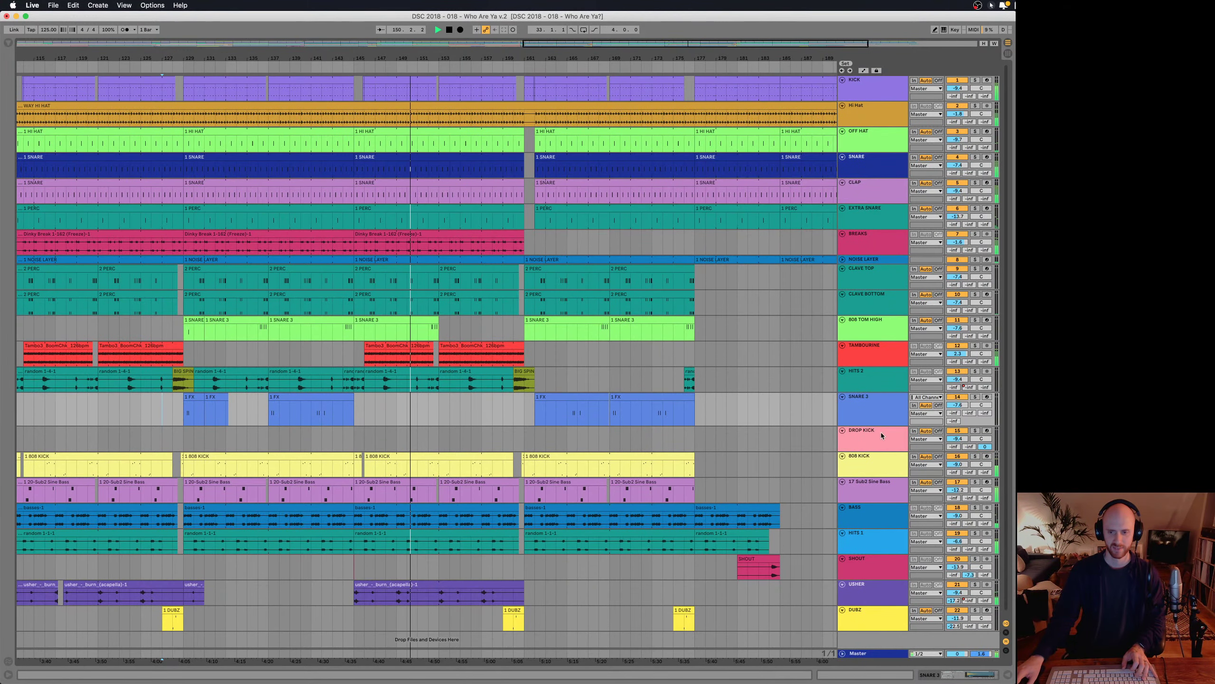
pyautogui.moveTo(889, 423); pyautogui.dragTo(889, 415)
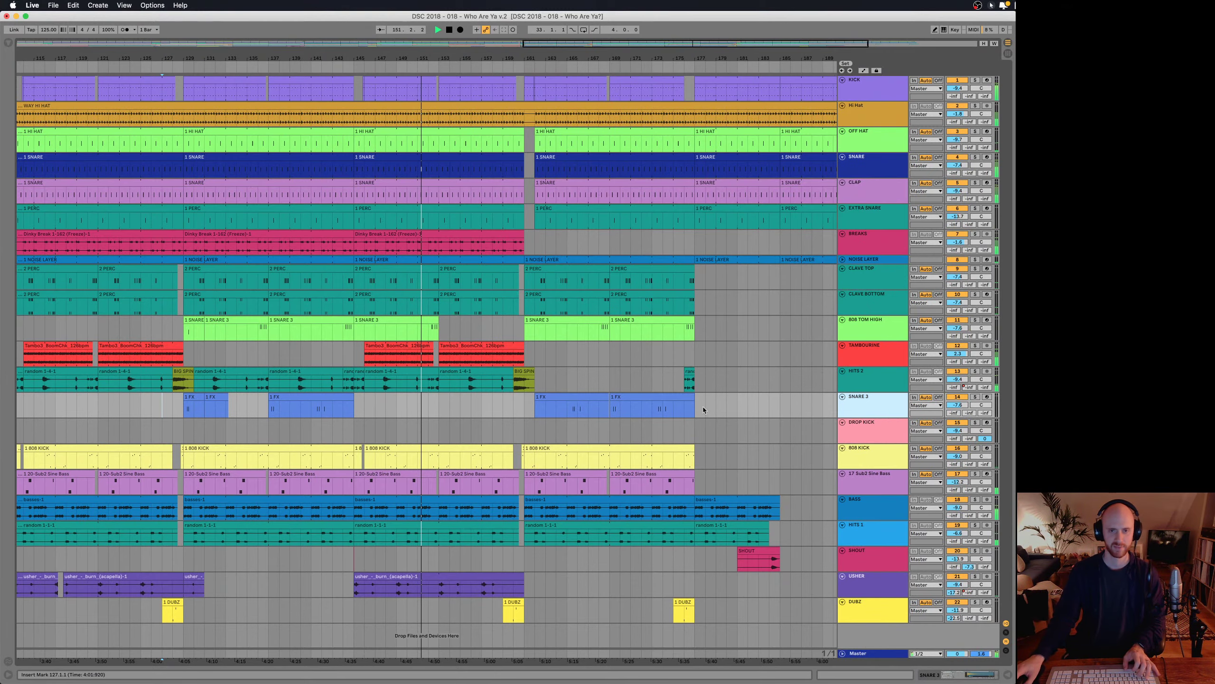
# - Open the HITS 2 clip starting at bar 146 to inspect its sample waveform and settings
pyautogui.scroll(-5, 503, 136)
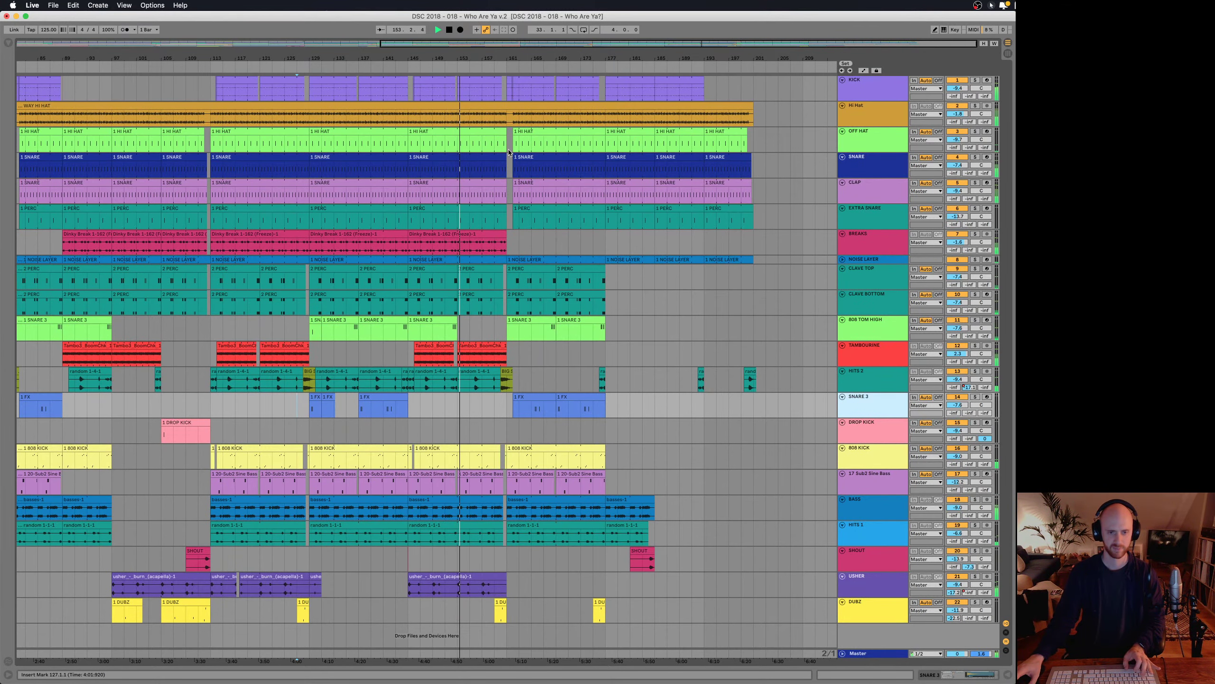
pyautogui.moveTo(374, 52); pyautogui.dragTo(472, 52)
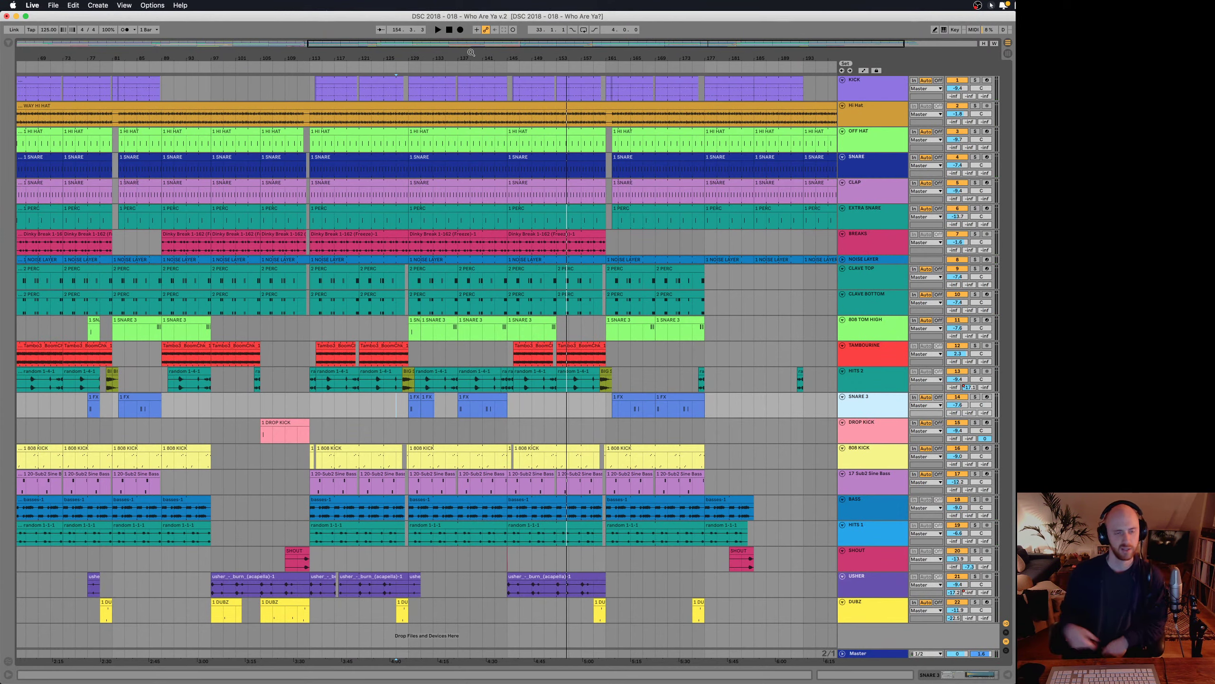
pyautogui.moveTo(483, 56); pyautogui.dragTo(535, 56)
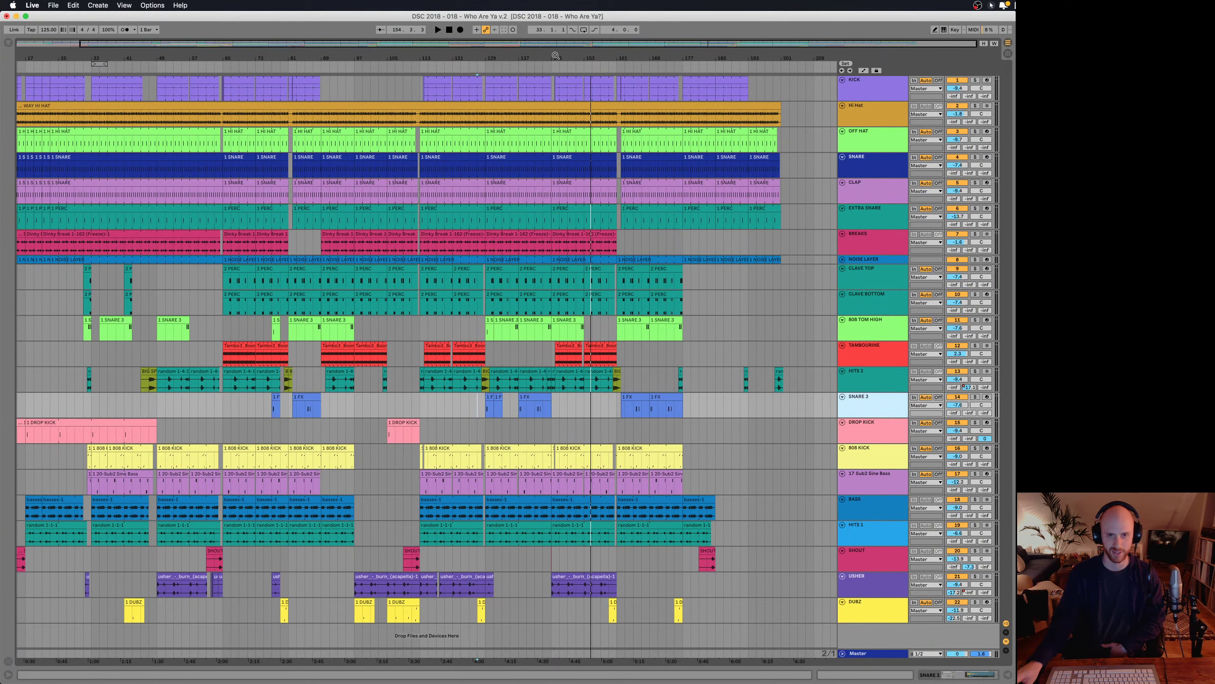
pyautogui.moveTo(556, 56); pyautogui.dragTo(569, 198)
pyautogui.click(593, 369)
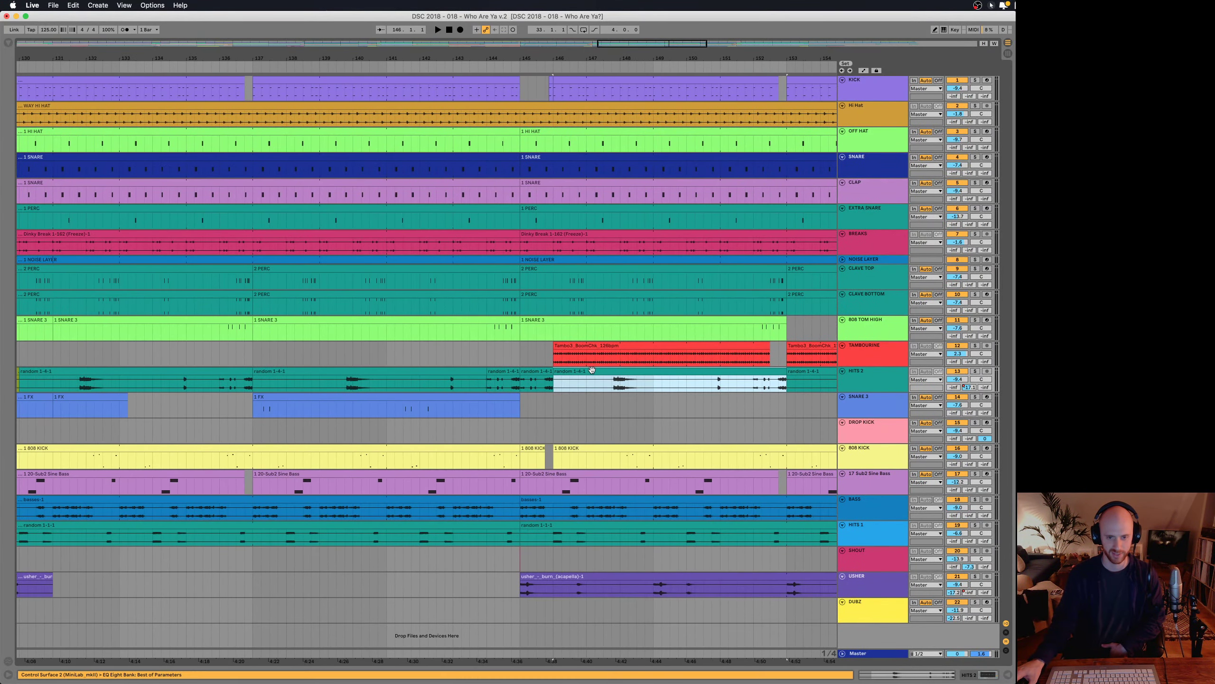
pyautogui.doubleClick(591, 369)
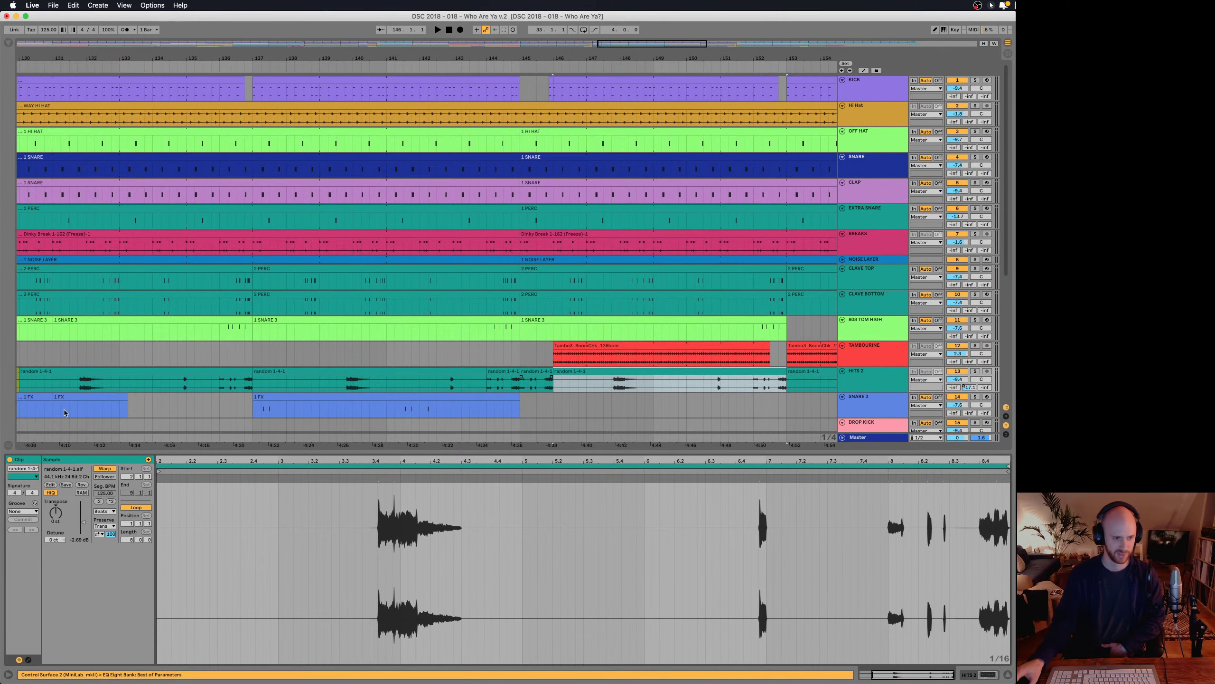
# - Locate the clip's sample random 1-4-1.aif in the browser and reveal the file in Finder
pyautogui.click(64, 473)
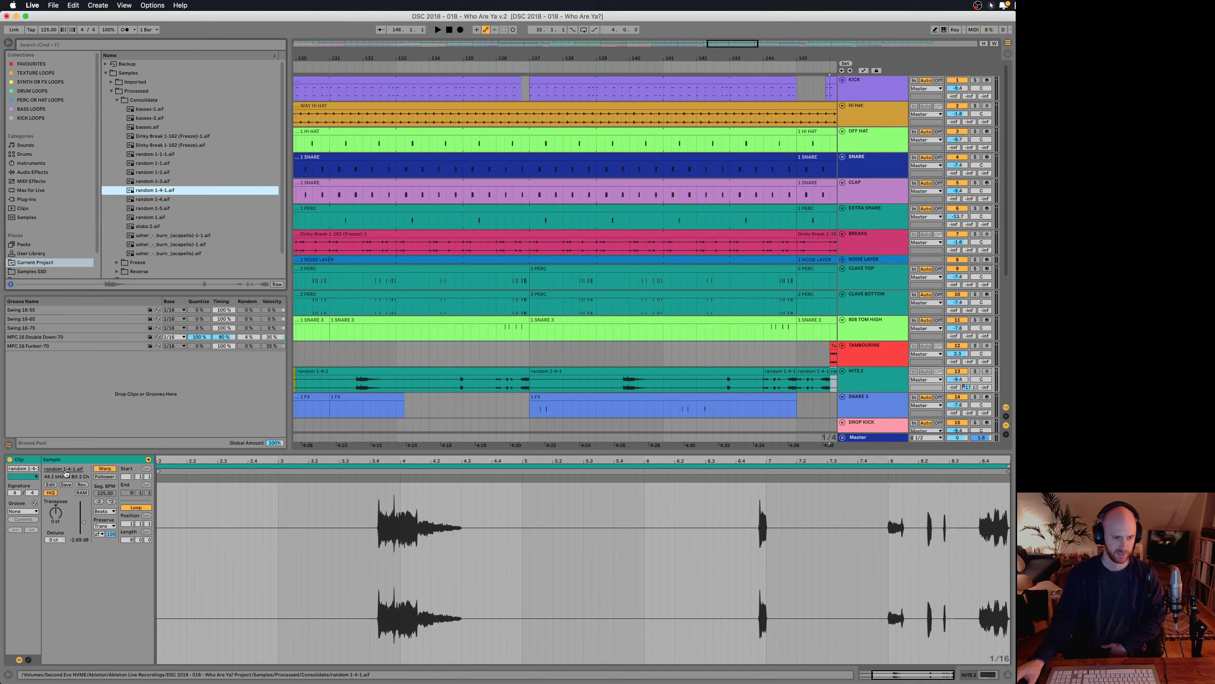
pyautogui.rightClick(62, 473)
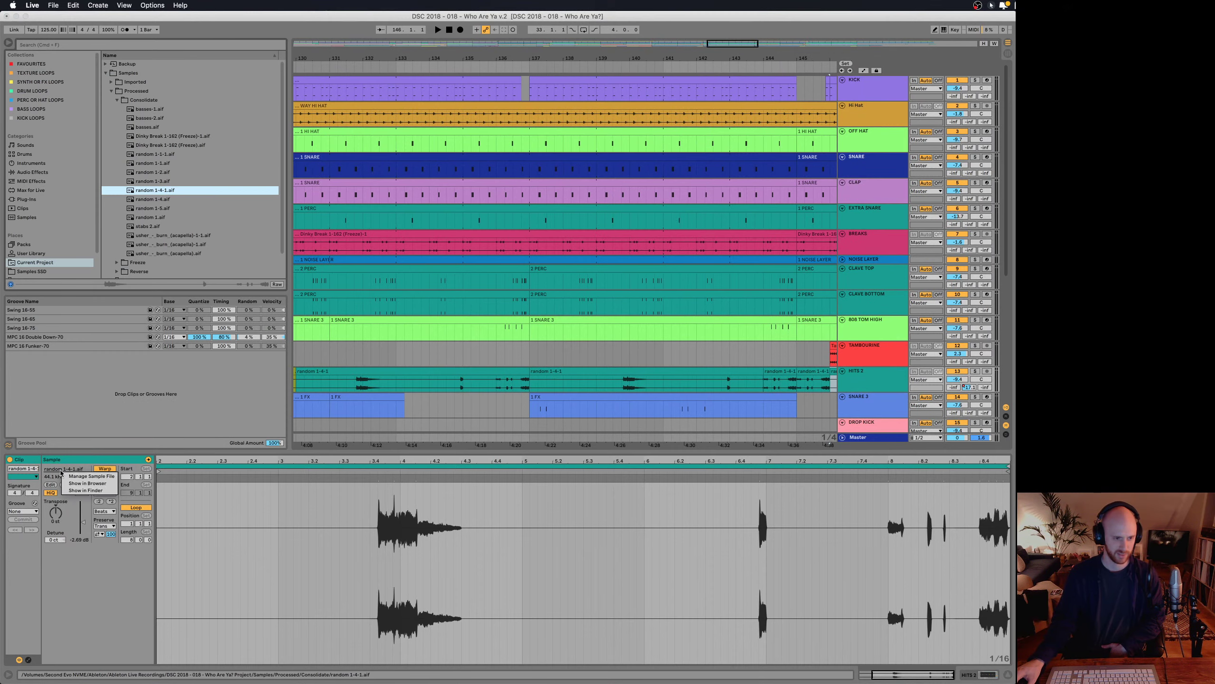
pyautogui.click(85, 490)
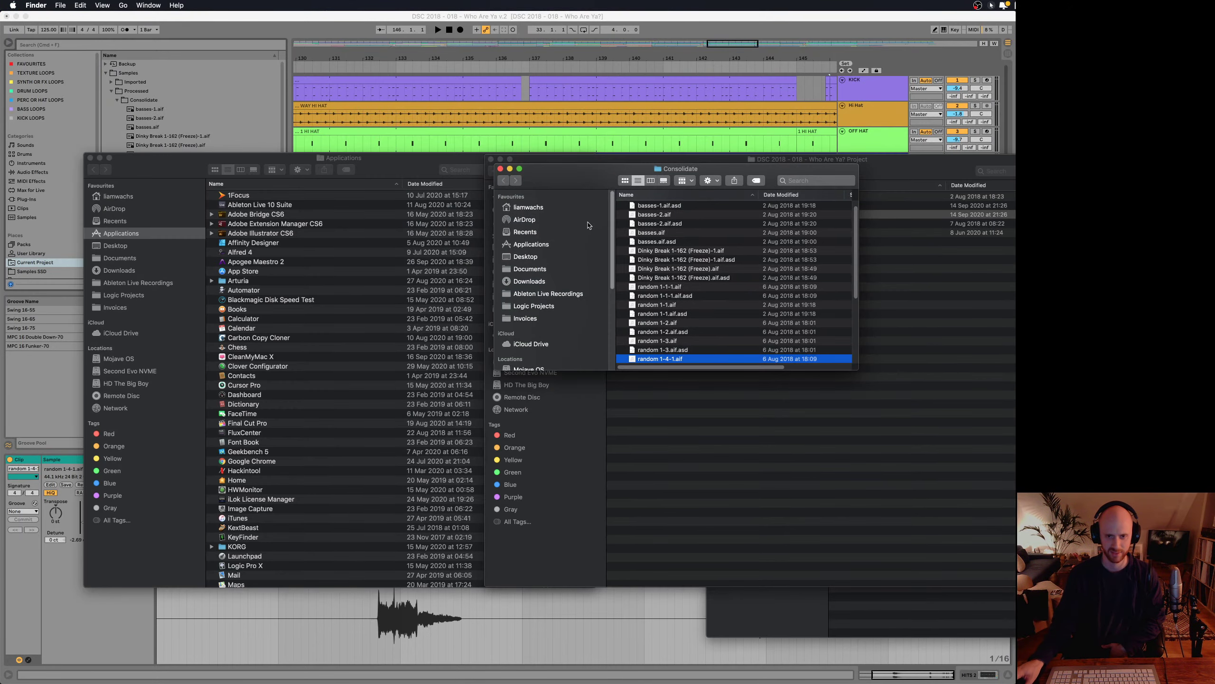
# - Switch back to Live and hide the clip view and the browser so the arrangement fills the window
pyautogui.press('super+Tab')
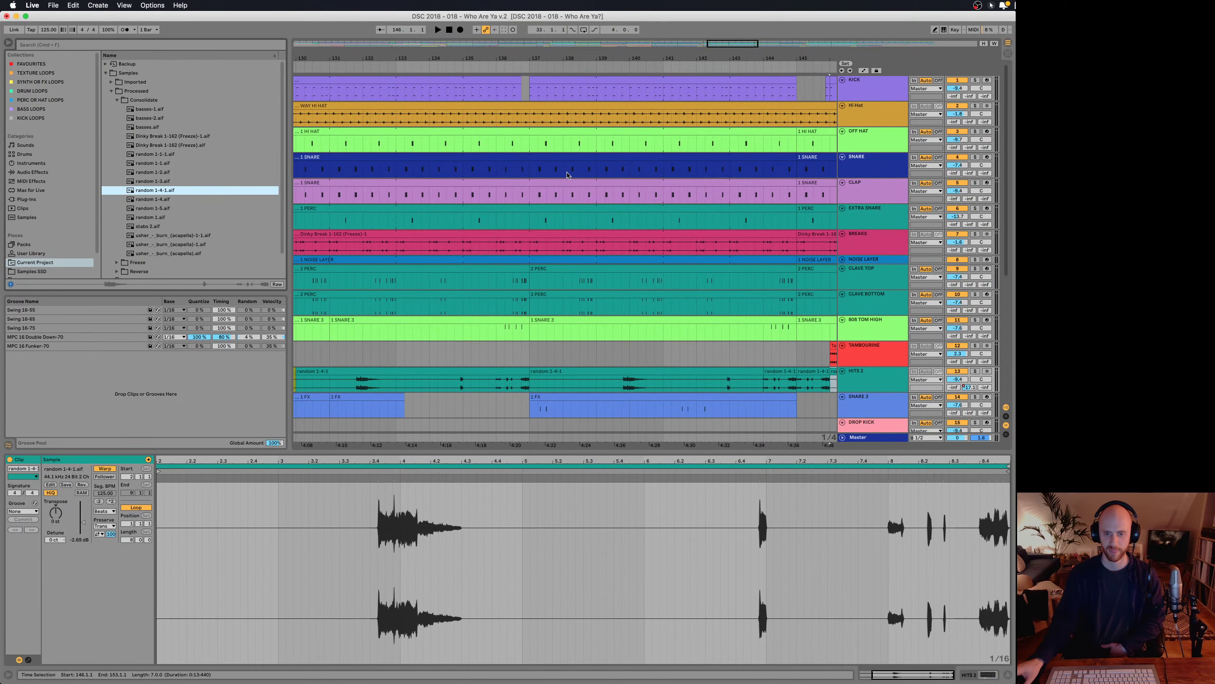
pyautogui.press('super+alt+l')
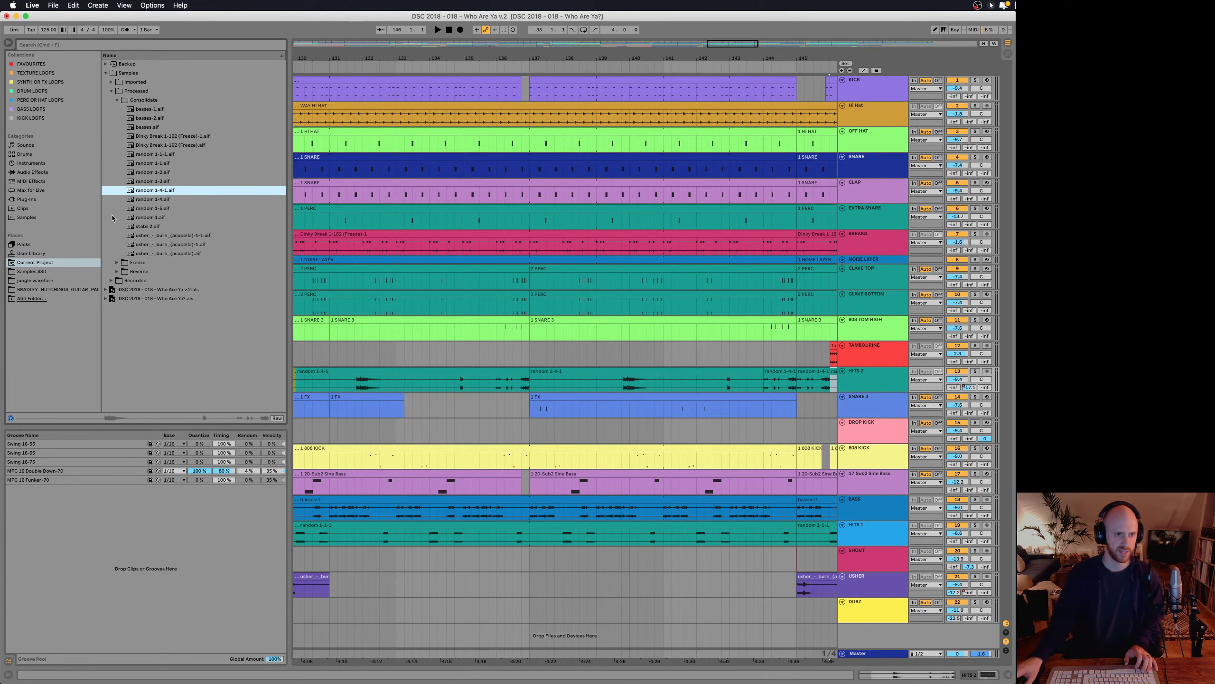
pyautogui.click(9, 44)
pyautogui.press('super+Tab')
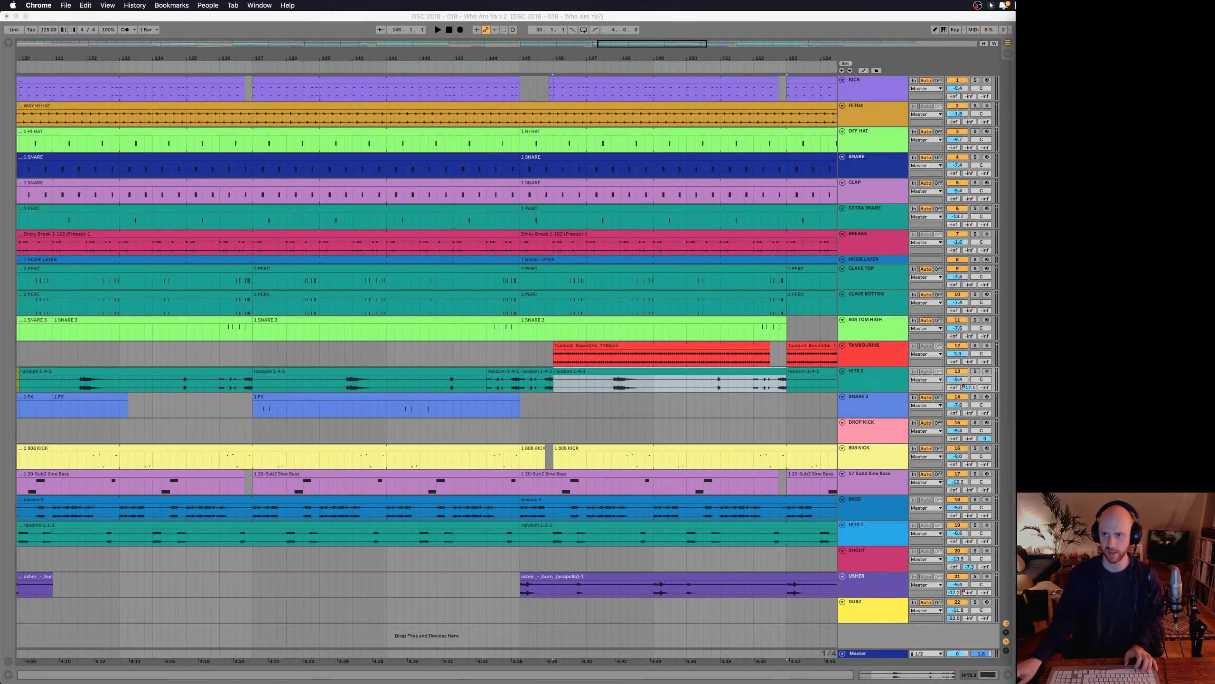
pyautogui.press('super+Tab')
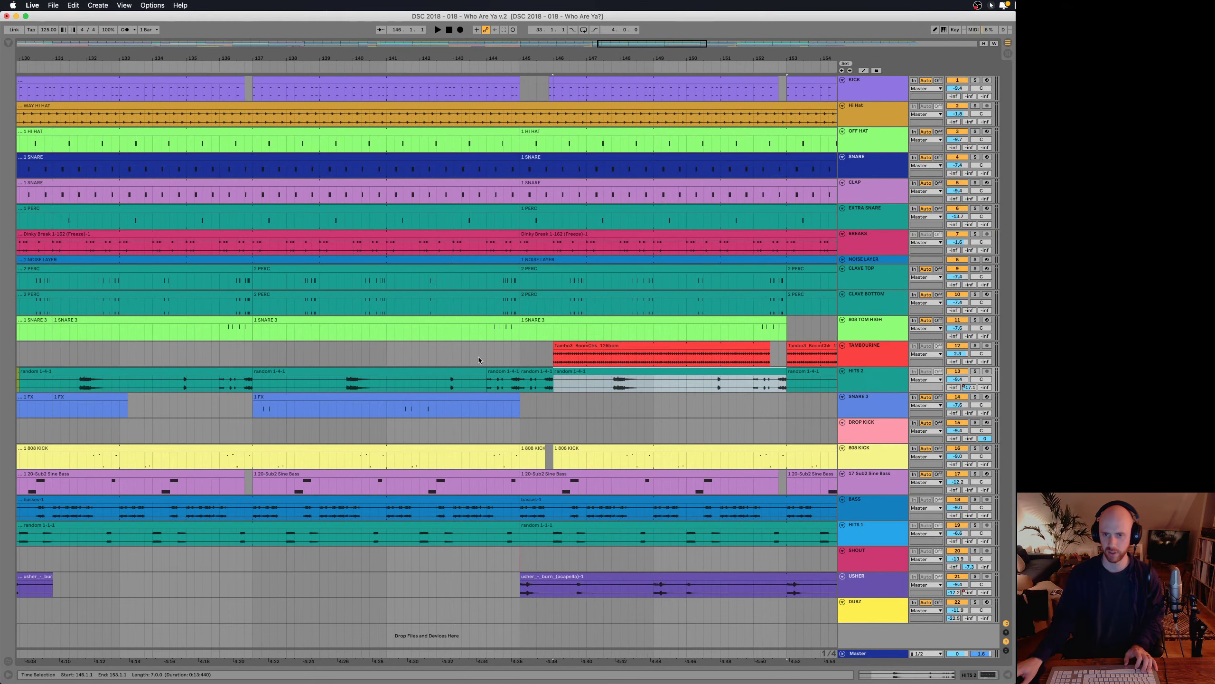
# - Play the mix briefly from bar 141, and move the insert marker to bar 49 at the start of the USHER acapella clip
pyautogui.click(382, 52)
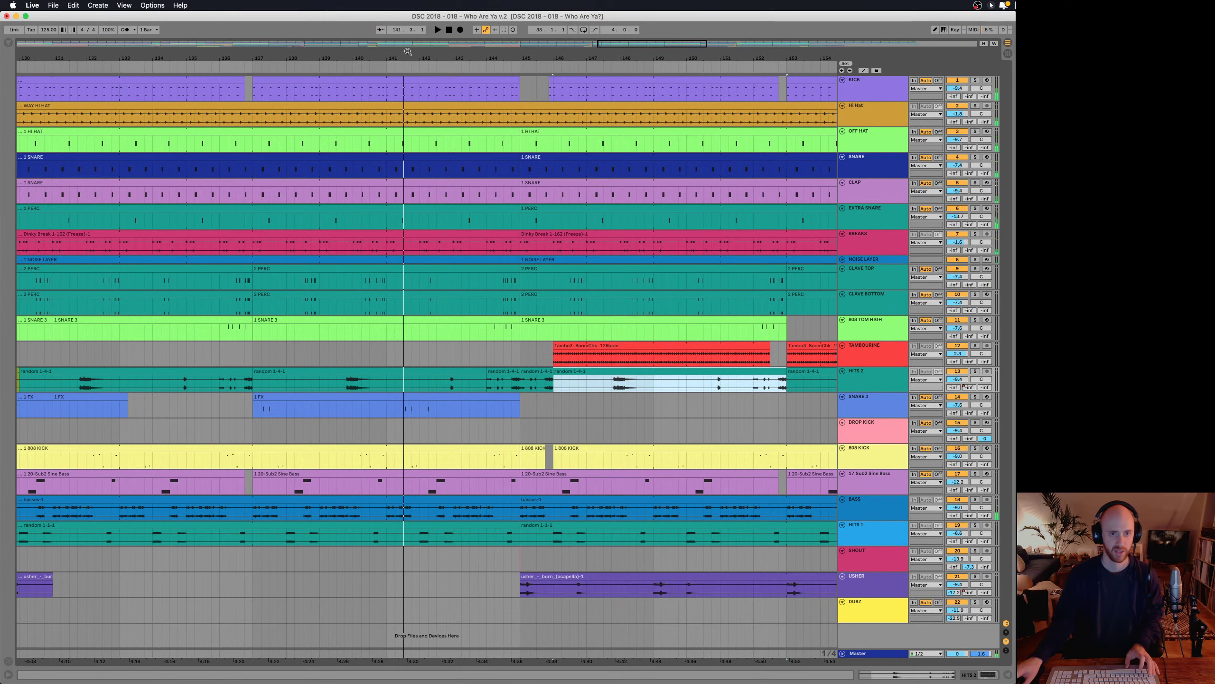
pyautogui.moveTo(409, 54); pyautogui.dragTo(409, 10)
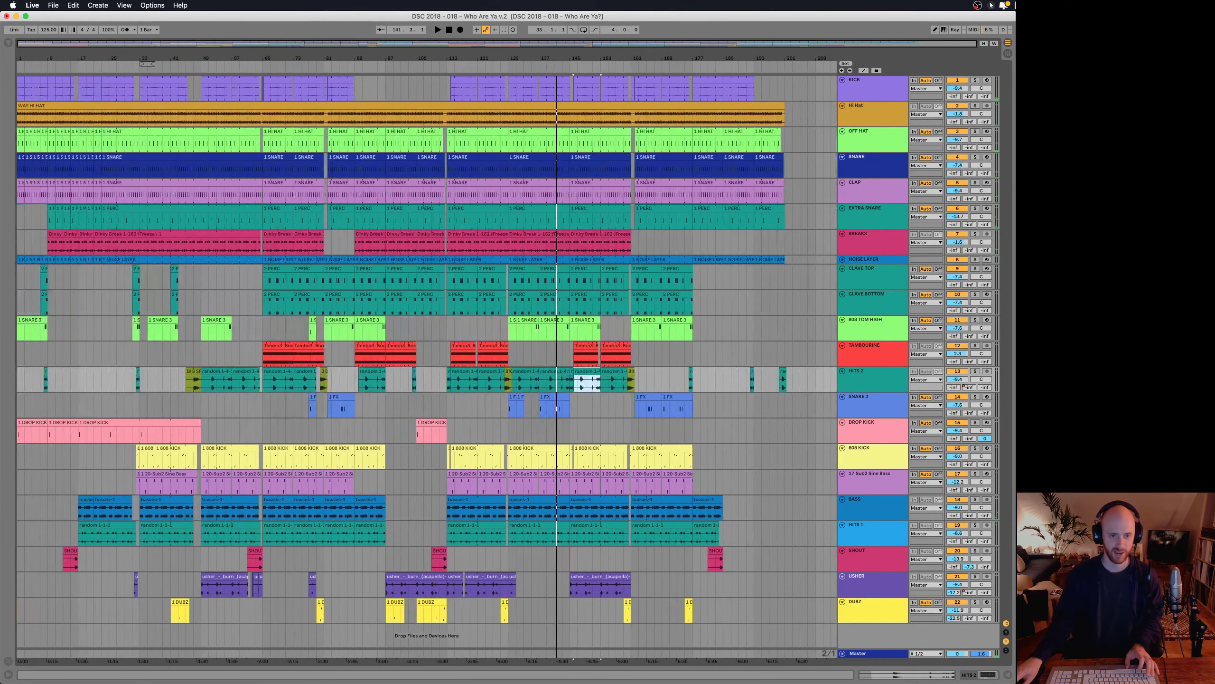
pyautogui.click(200, 362)
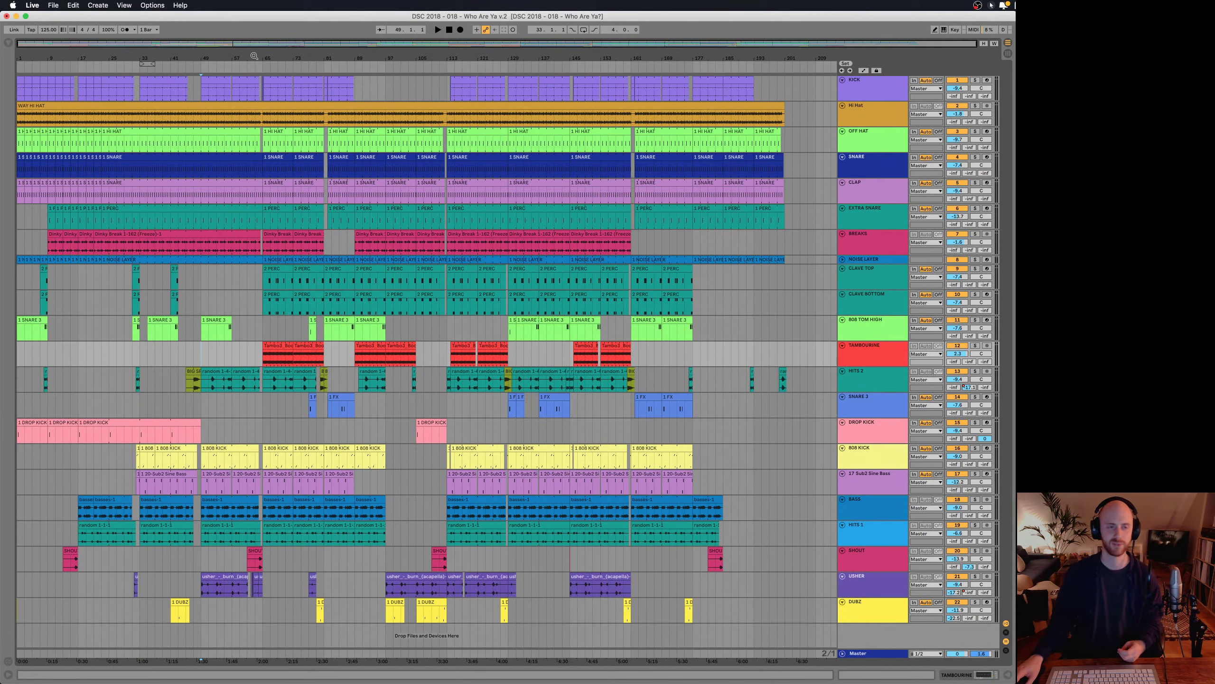
pyautogui.moveTo(253, 56); pyautogui.dragTo(64, 443)
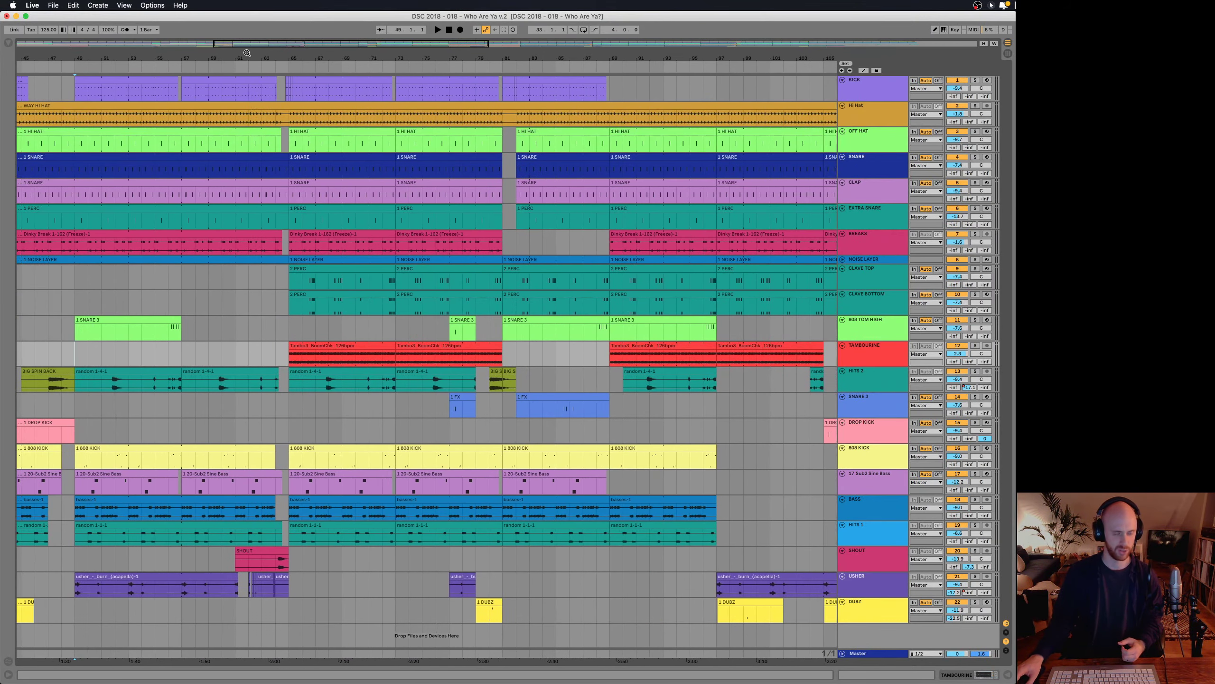
pyautogui.click(108, 404)
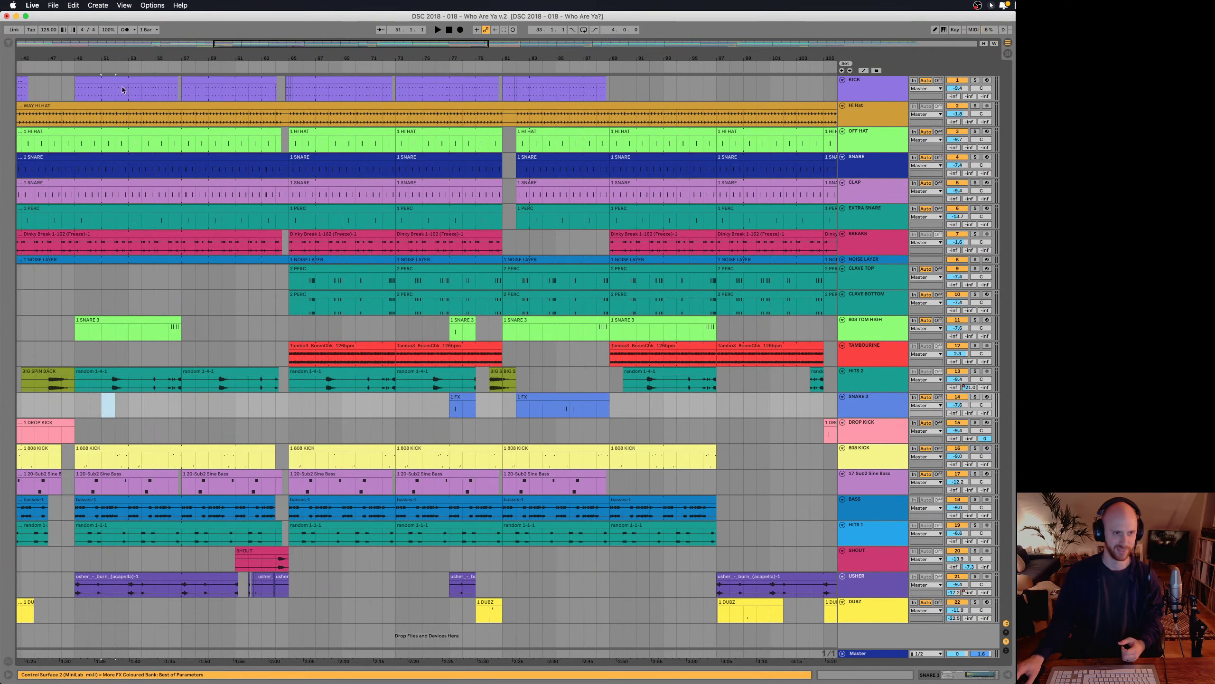
pyautogui.moveTo(86, 59); pyautogui.dragTo(254, 64)
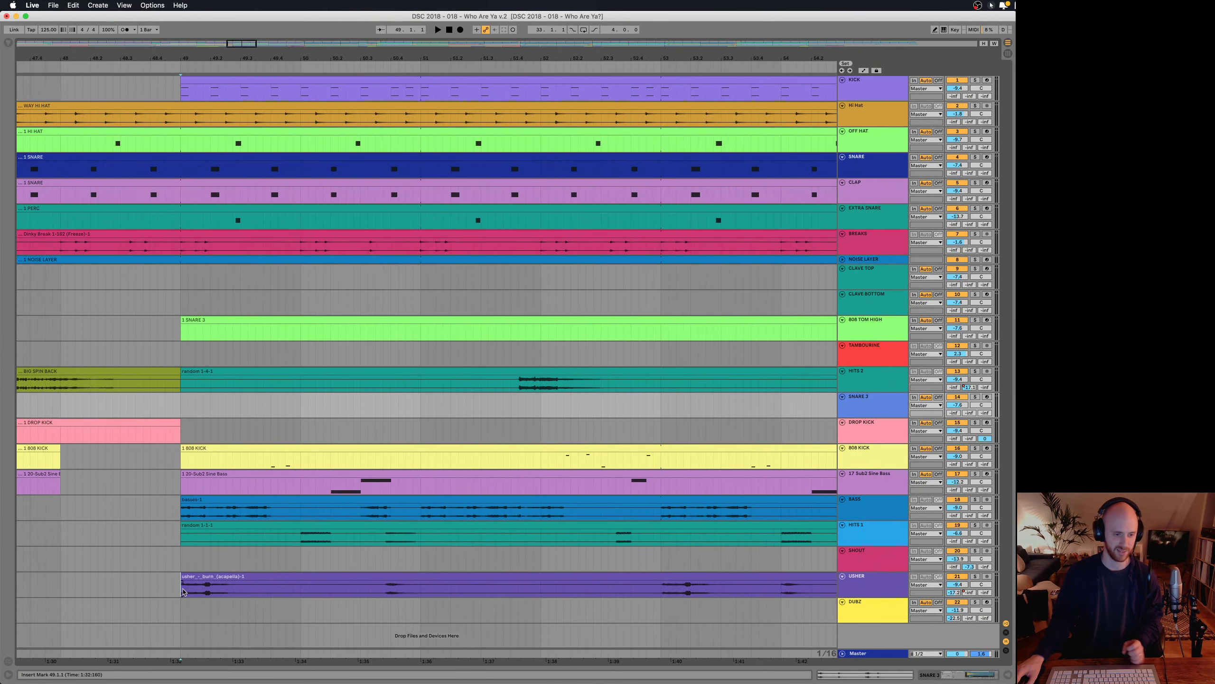
pyautogui.click(183, 591)
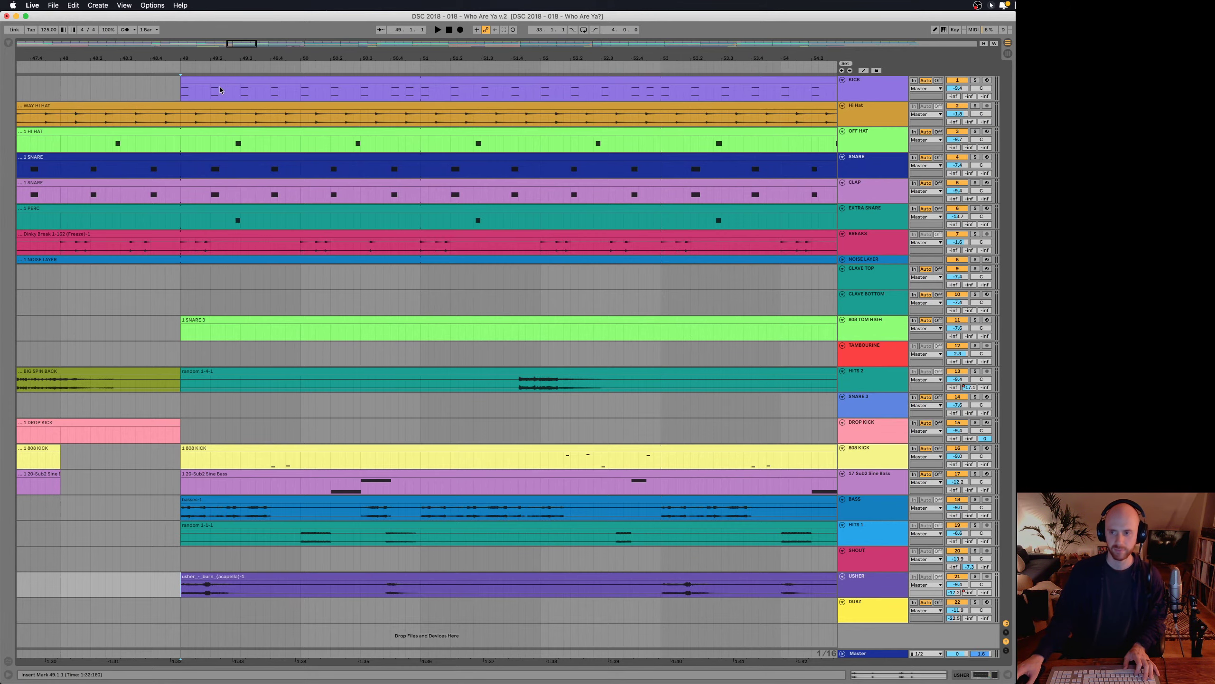
pyautogui.moveTo(291, 60); pyautogui.dragTo(291, 33)
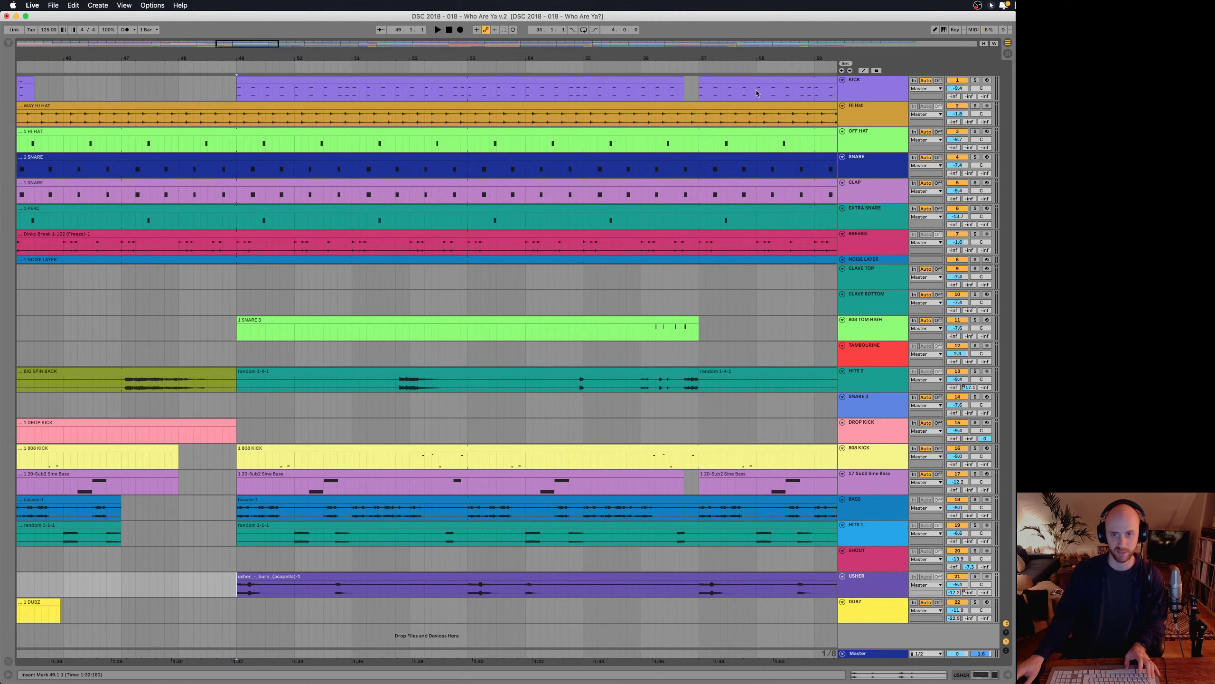
# - Open the KICK clip at bar 49 and fold its note editor to the drum lanes in use
pyautogui.doubleClick(289, 81)
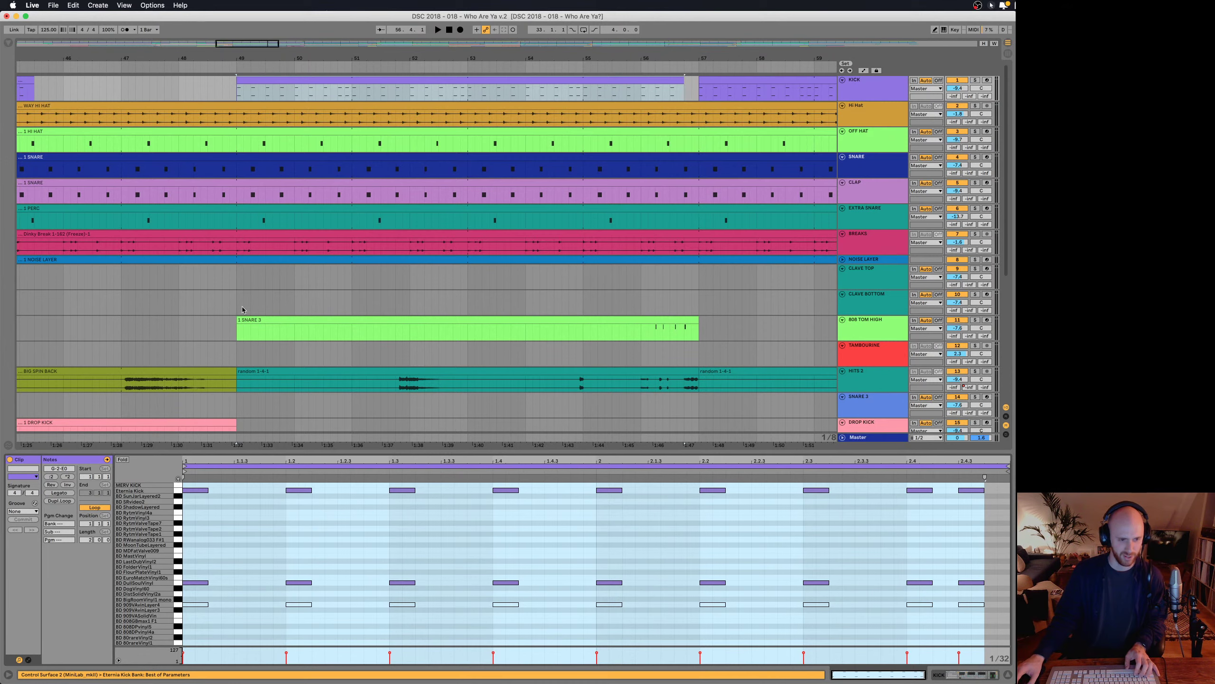
pyautogui.press('f')
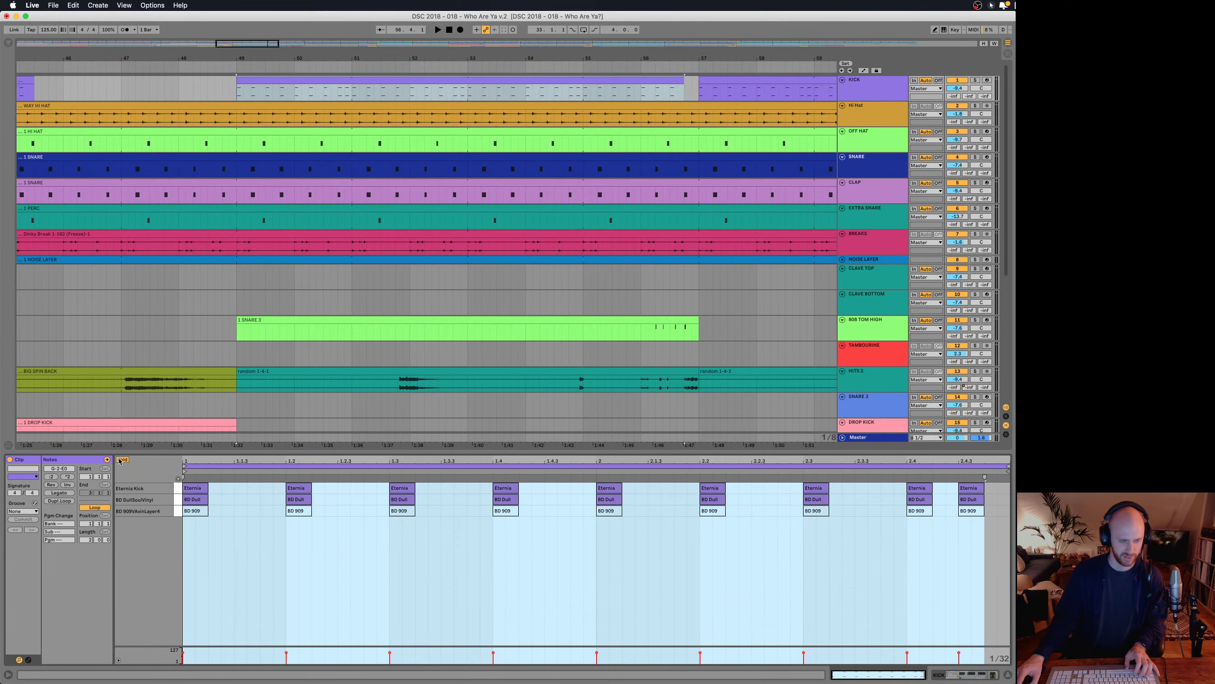
pyautogui.click(180, 500)
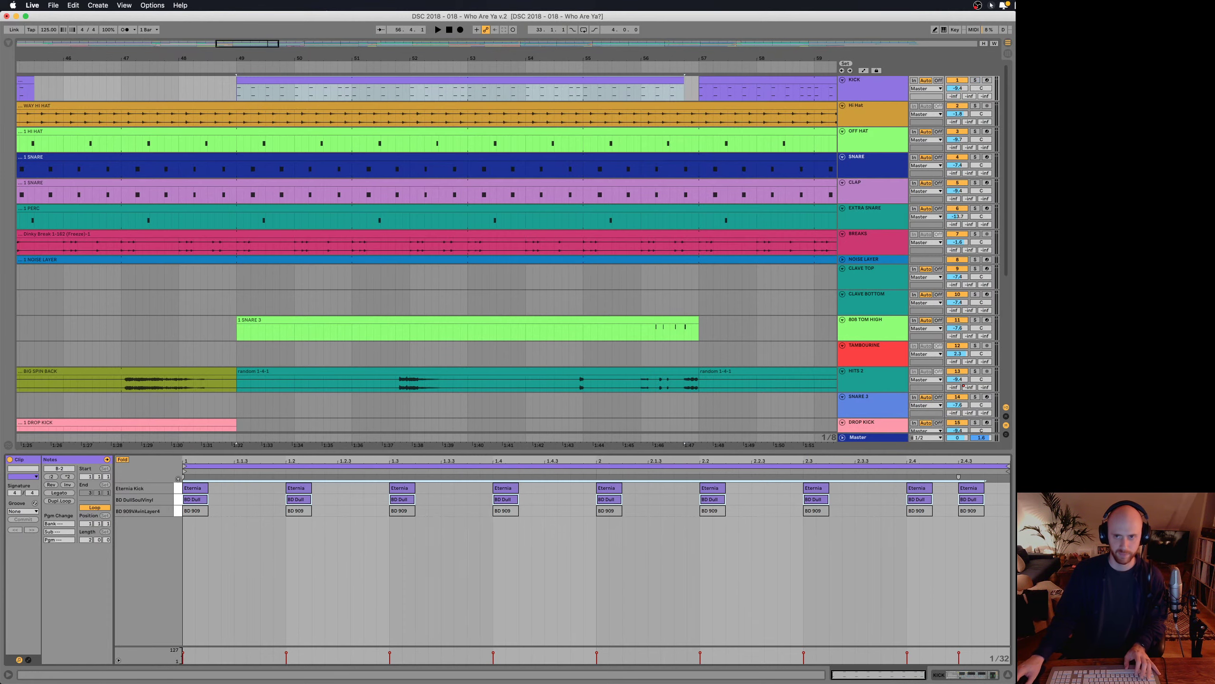
# - Solo the KICK track and show its device chain with the Preset Kicks rack and Compressor
pyautogui.click(883, 83)
pyautogui.click(975, 81)
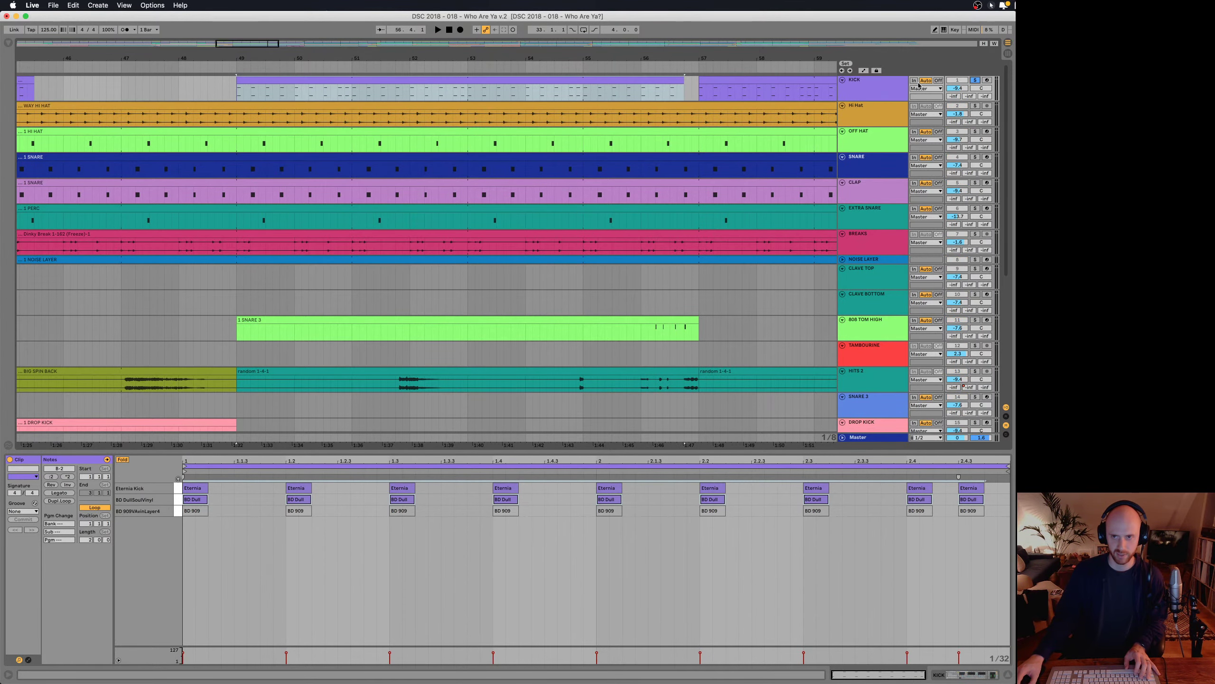
pyautogui.hotkey('shift', 'Tab')
pyautogui.click(376, 94)
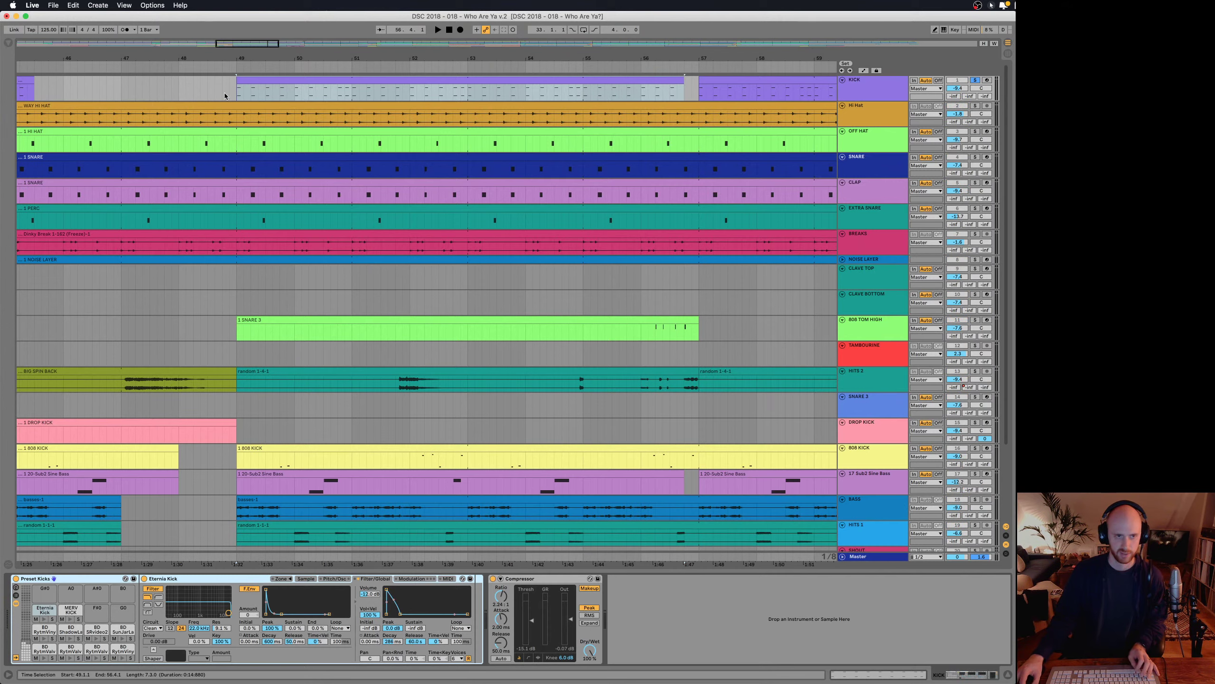
# - Loop the two bars from 49.1.1 to 51.1.1 on the KICK track and start playback
pyautogui.moveTo(242, 95); pyautogui.dragTo(349, 98)
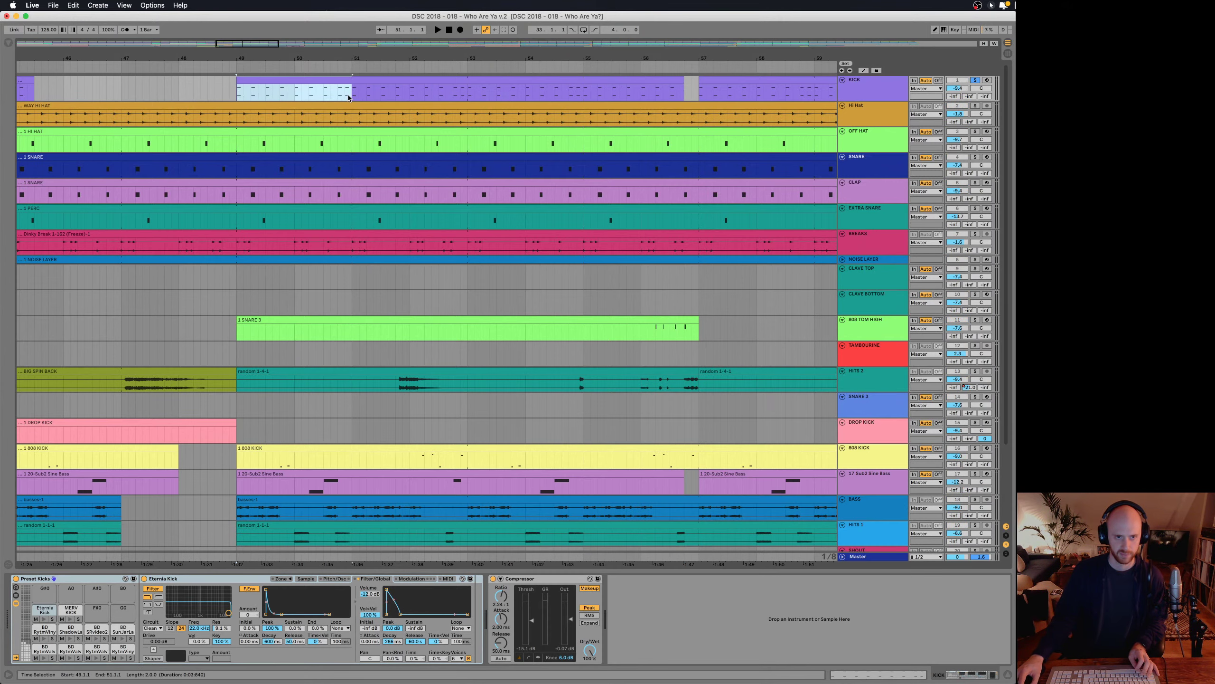
pyautogui.press('super+l')
pyautogui.press('space')
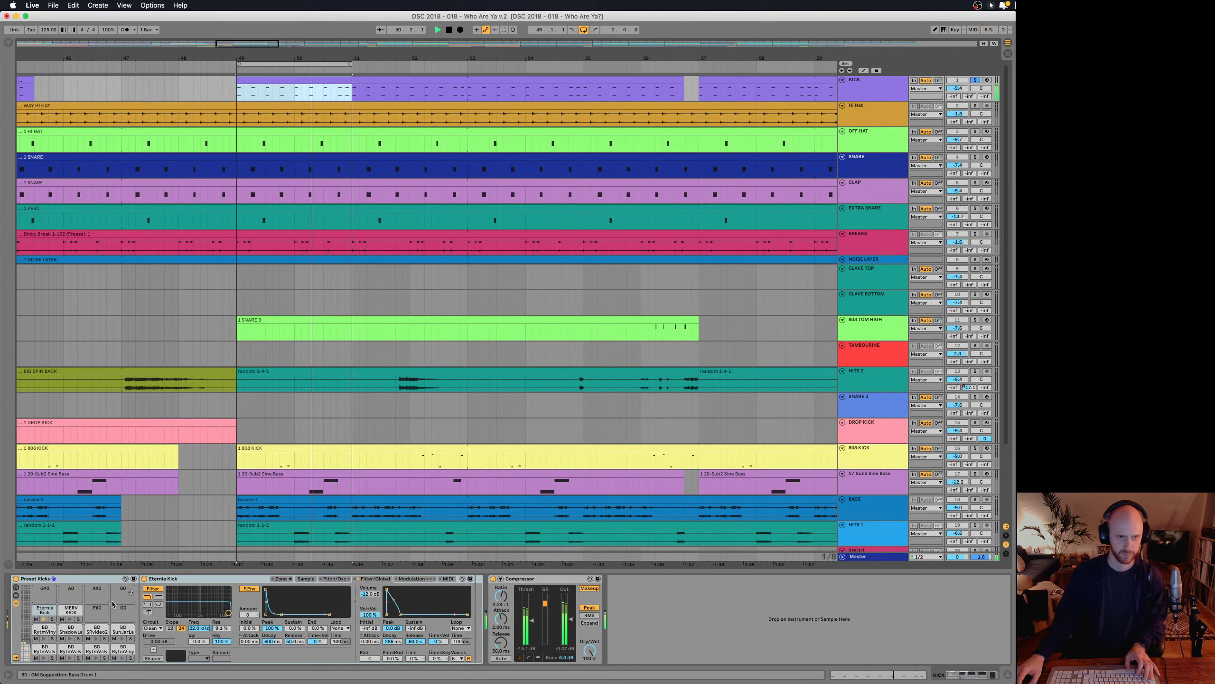
# - Solo the Eternia Kick pad, bring up the rack's BD sample pads, and play the loop to compare the kick layers
pyautogui.click(52, 619)
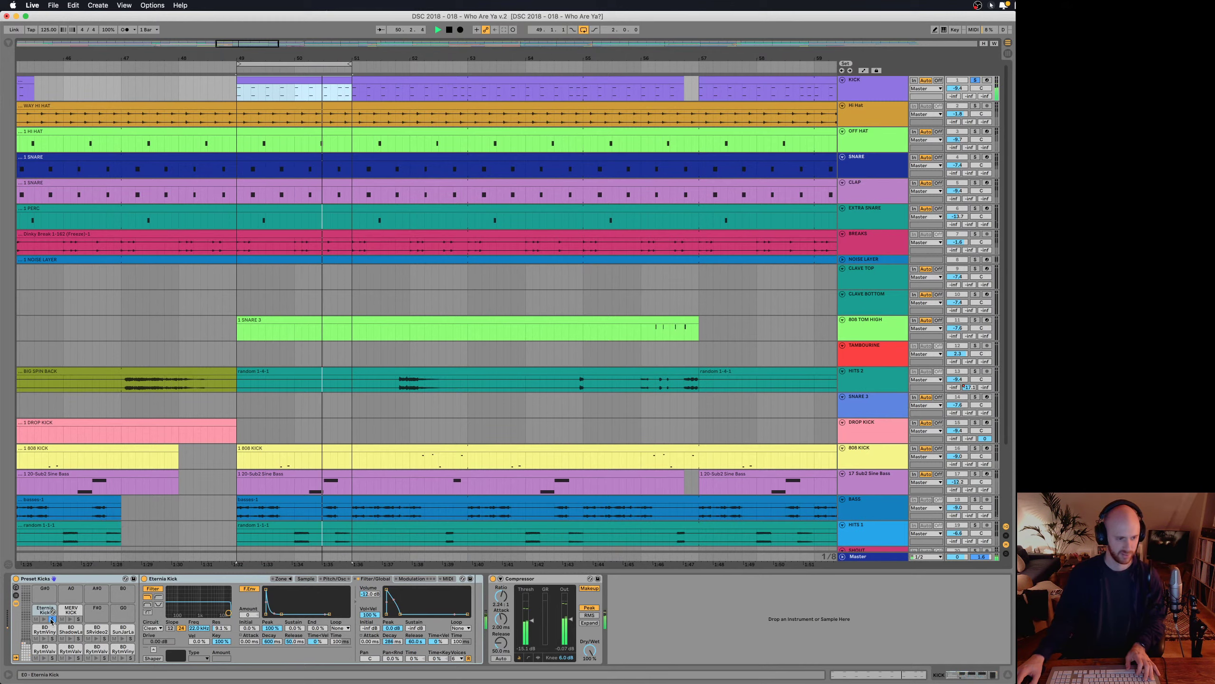
pyautogui.click(26, 656)
pyautogui.press('space')
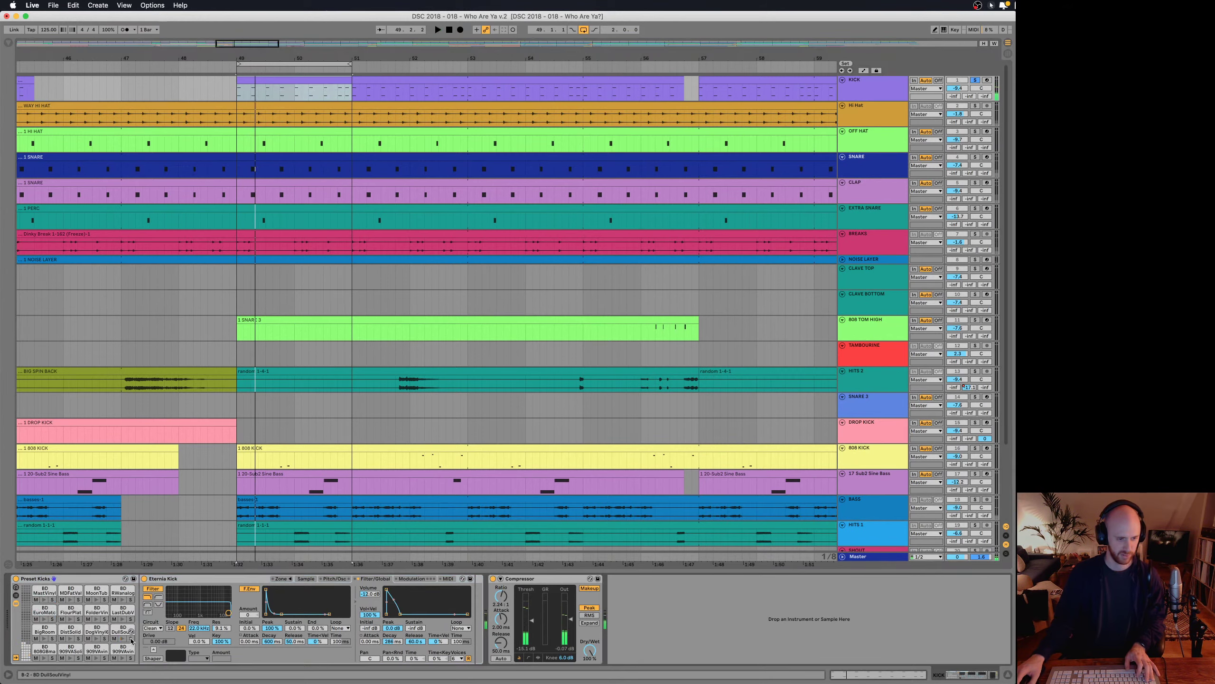
pyautogui.press('space')
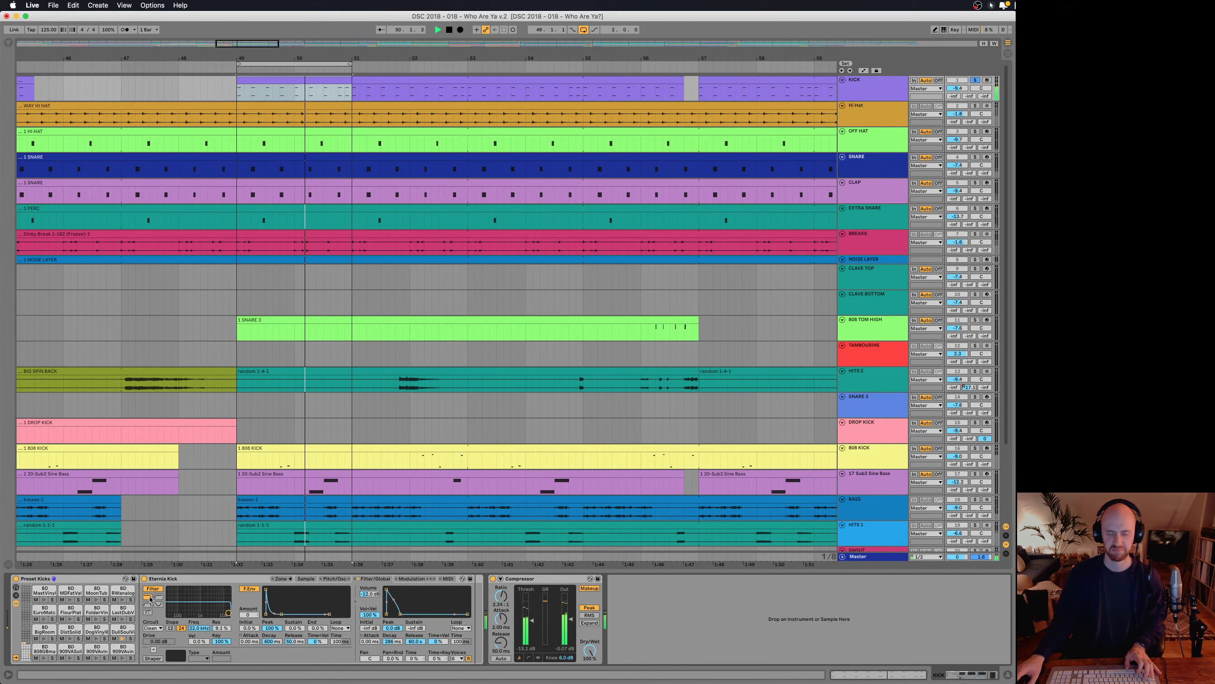
pyautogui.press('space')
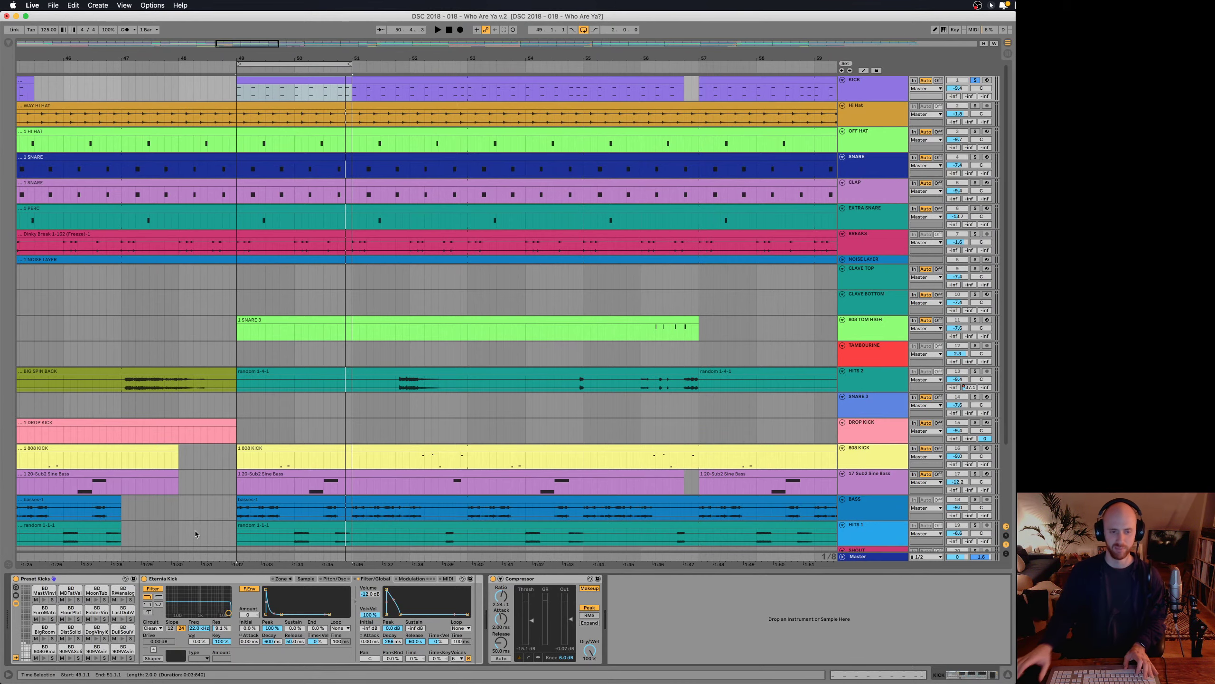
# - Look over the tracks around bar 49, from the drums down to the sub bass, hits, SHOUT, USHER and DUBZ parts
pyautogui.moveTo(376, 62); pyautogui.dragTo(378, 54)
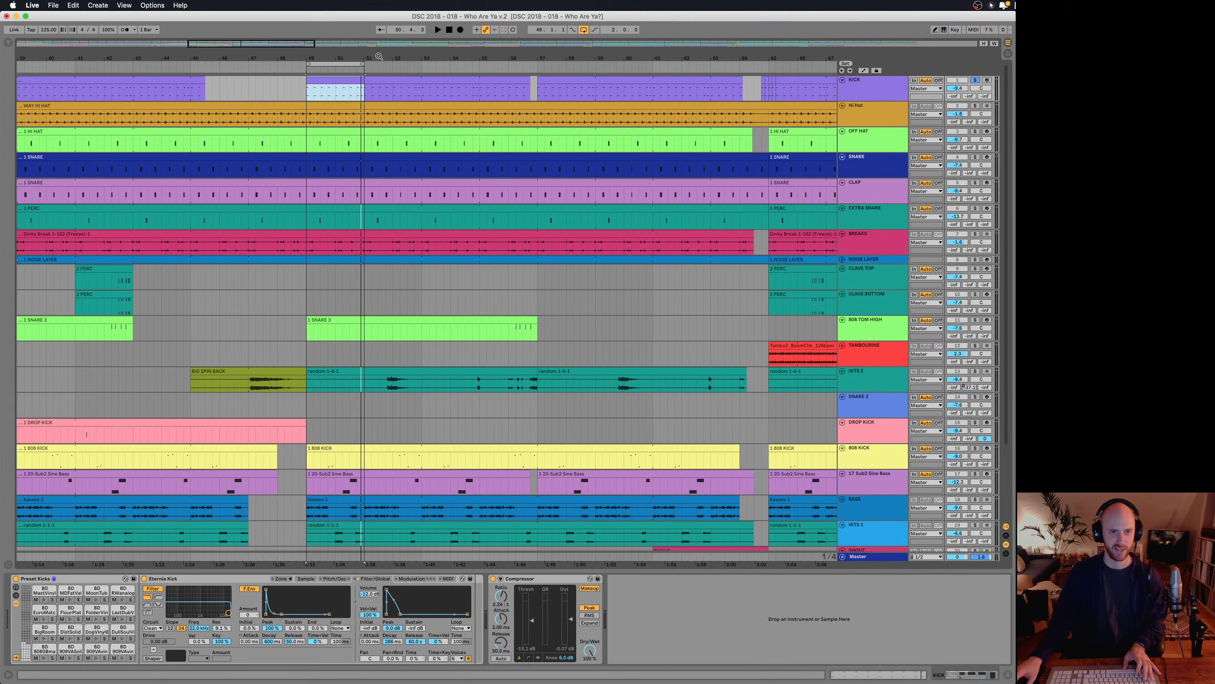
pyautogui.moveTo(378, 56); pyautogui.dragTo(370, 54)
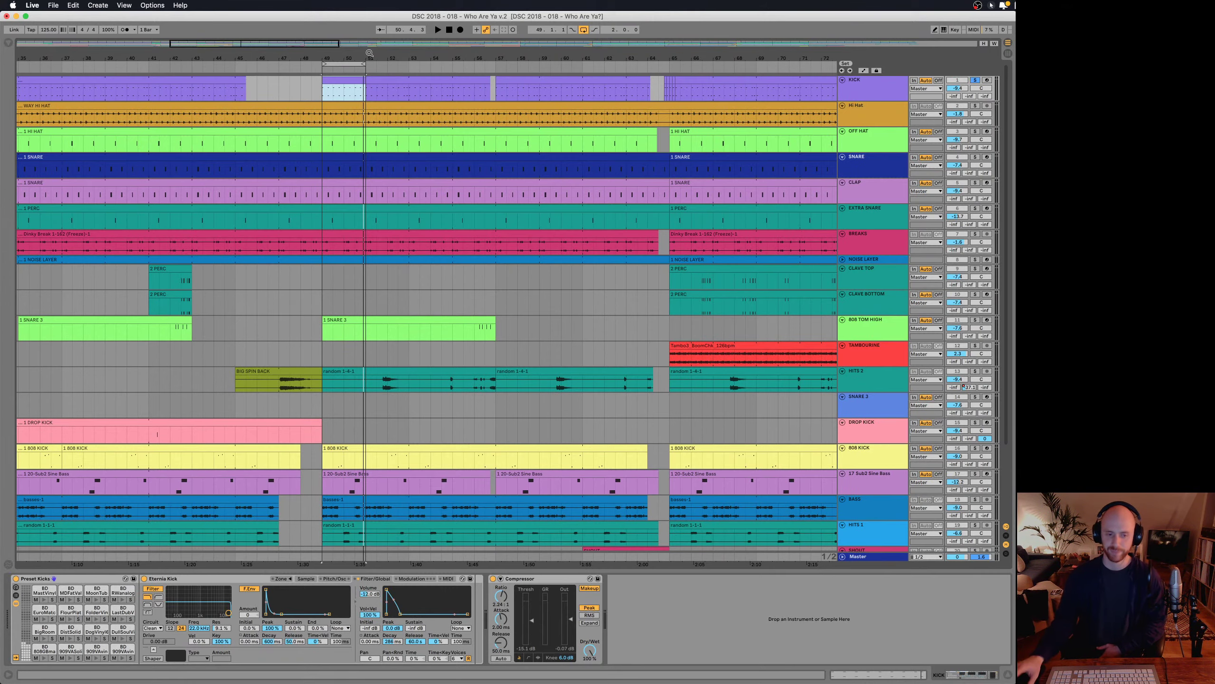
pyautogui.scroll(-3, 363, 186)
pyautogui.scroll(-1, 357, 201)
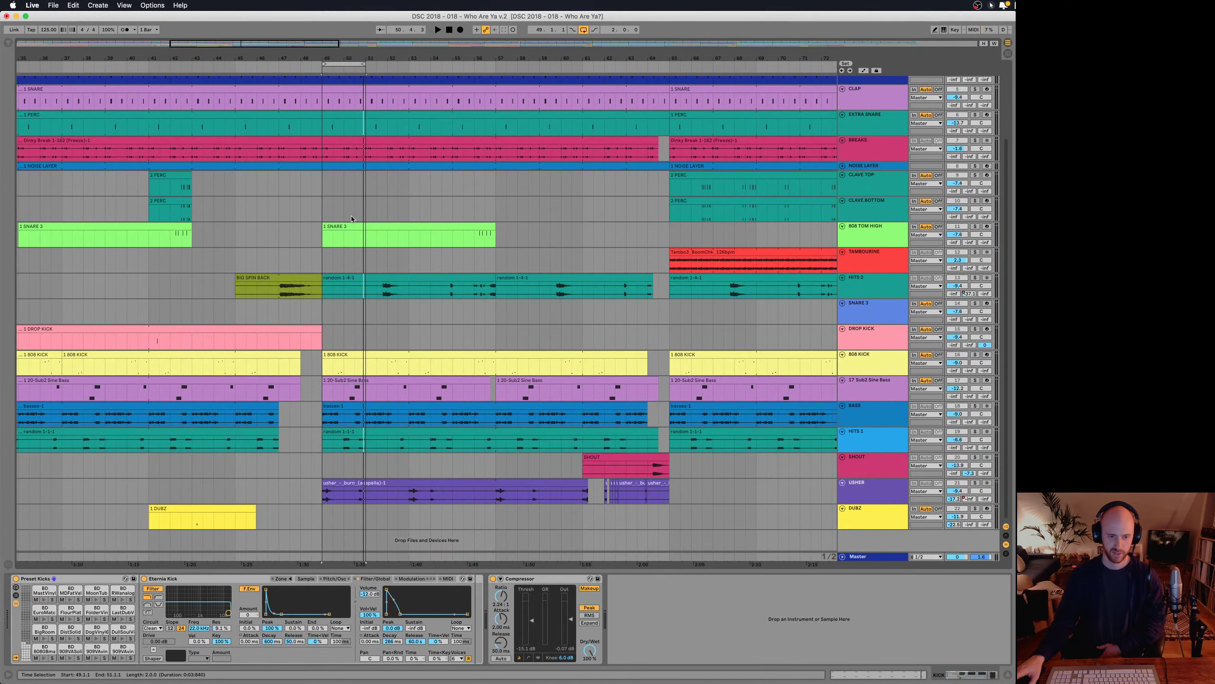
pyautogui.moveTo(345, 57); pyautogui.dragTo(344, 83)
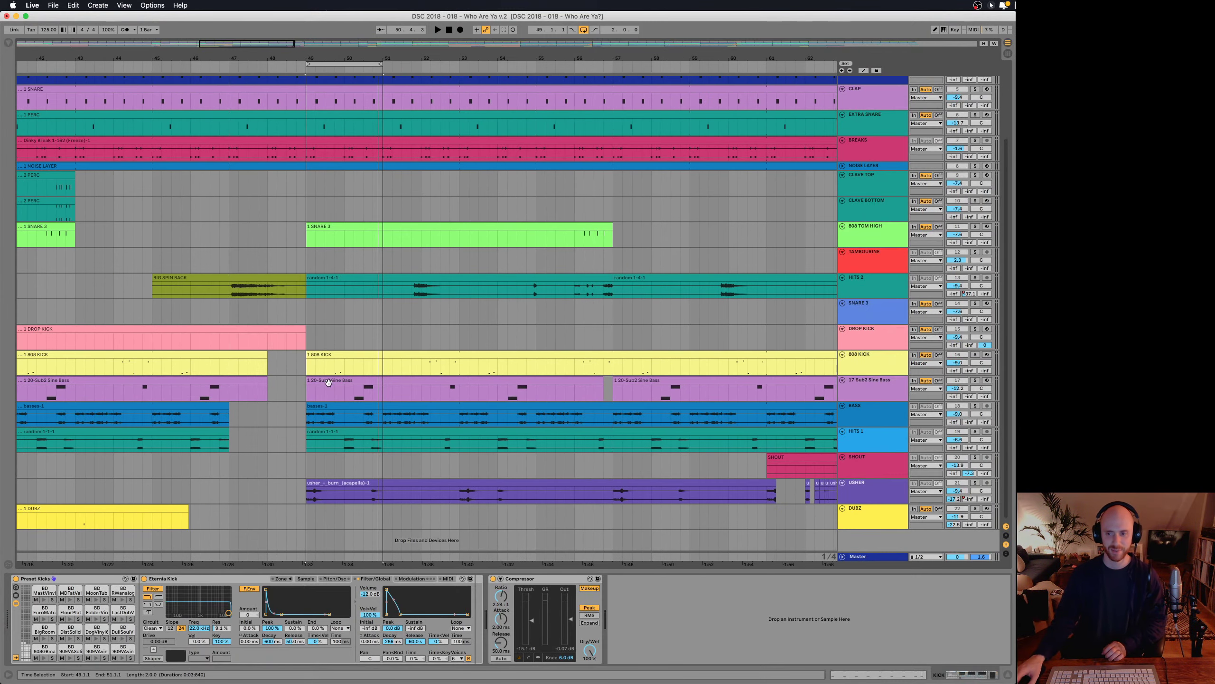
pyautogui.click(305, 498)
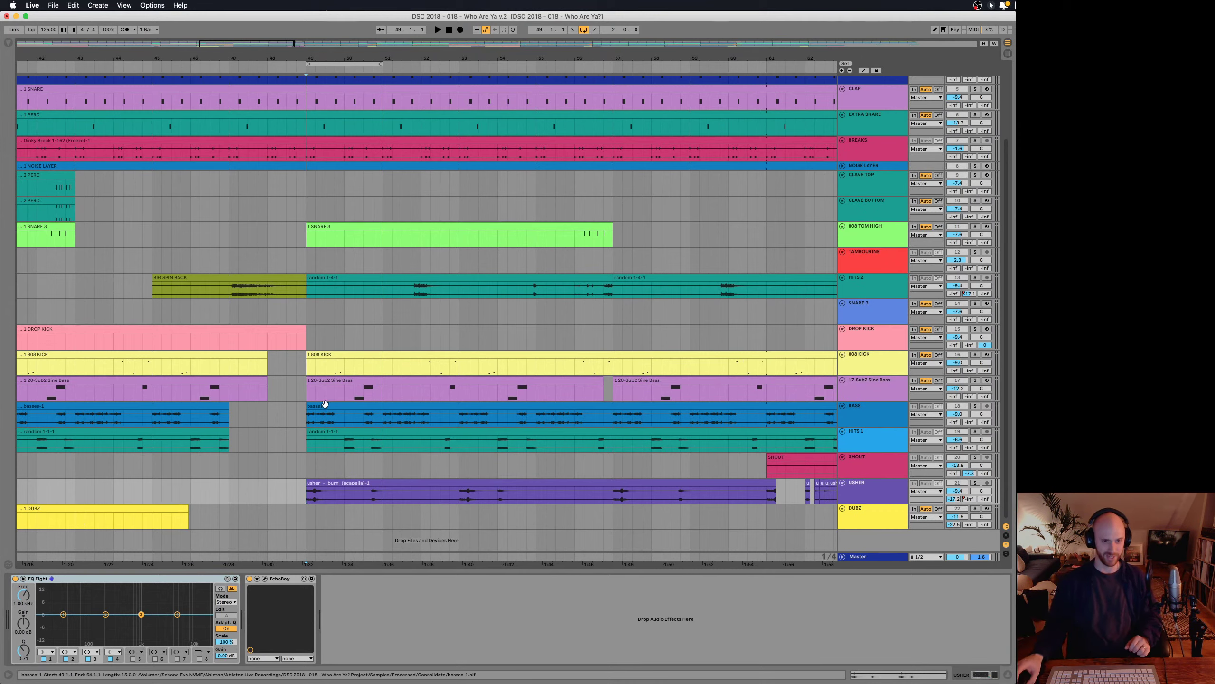
# - Hide the device view to show all tracks over a wider range, and place the insert marker at 49.1.1 on CLAVE TOP
pyautogui.moveTo(344, 58); pyautogui.dragTo(313, 58)
pyautogui.press('alt+super+l')
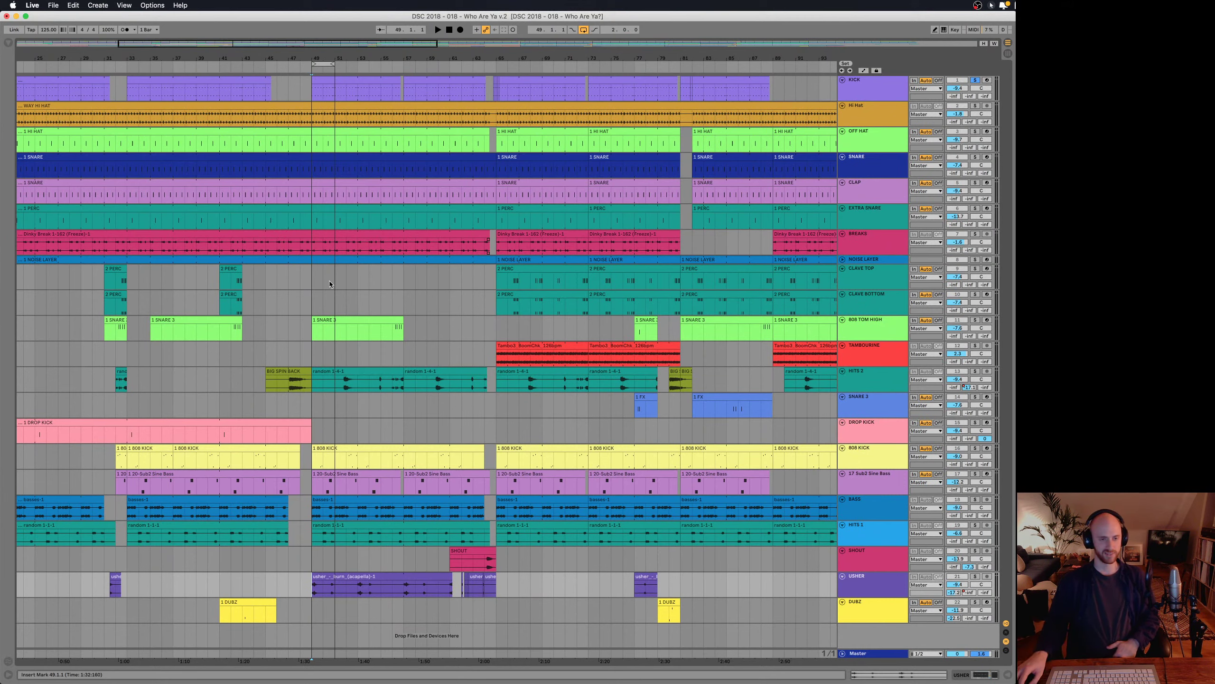
pyautogui.click(312, 283)
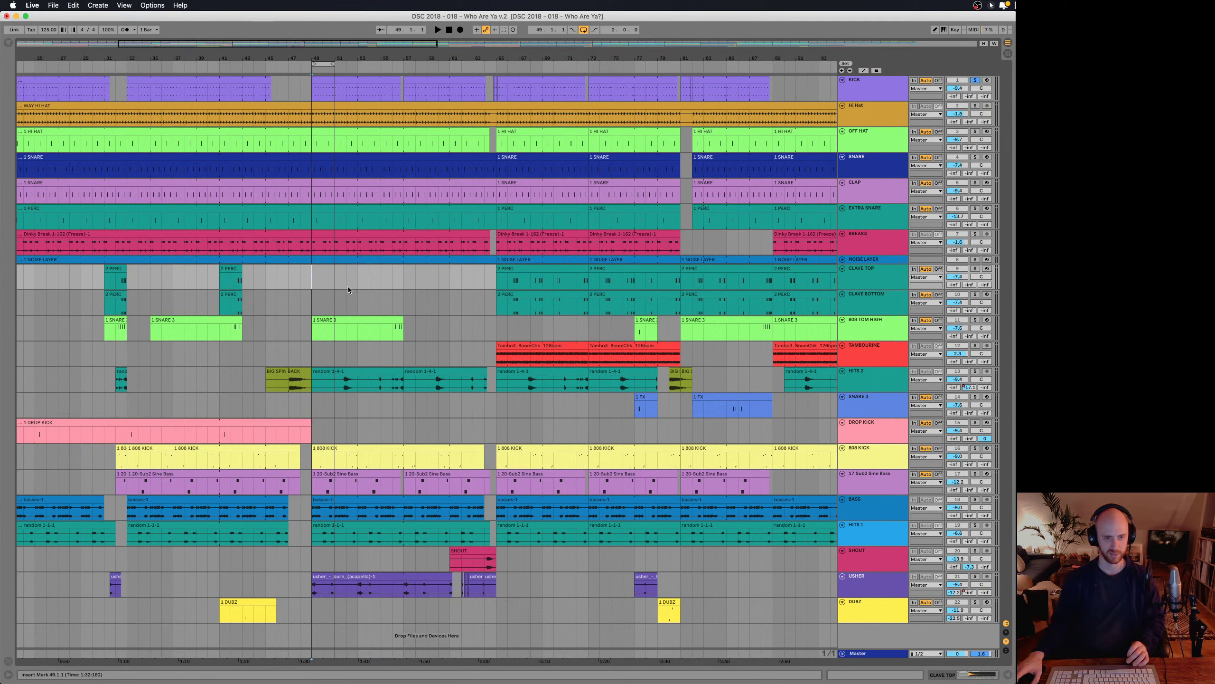
# - Find Arturia's Pigments among the Audio Unit plug-ins in the browser and load it onto a new MIDI track
pyautogui.click(8, 43)
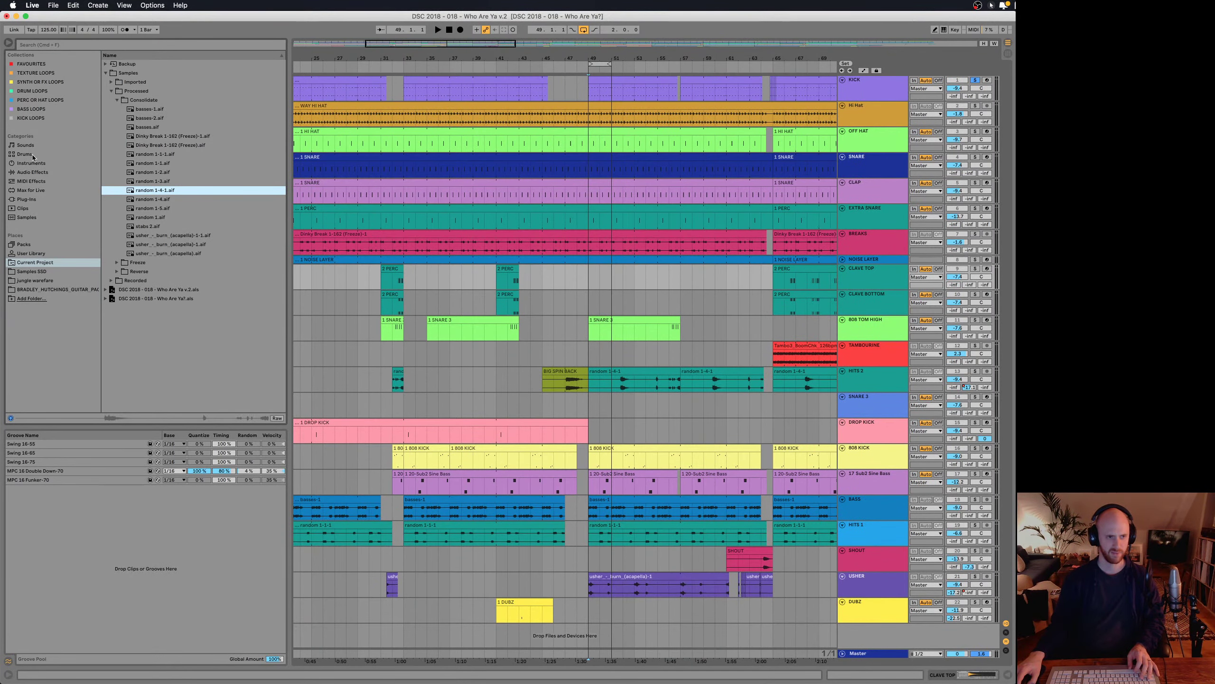
pyautogui.click(35, 199)
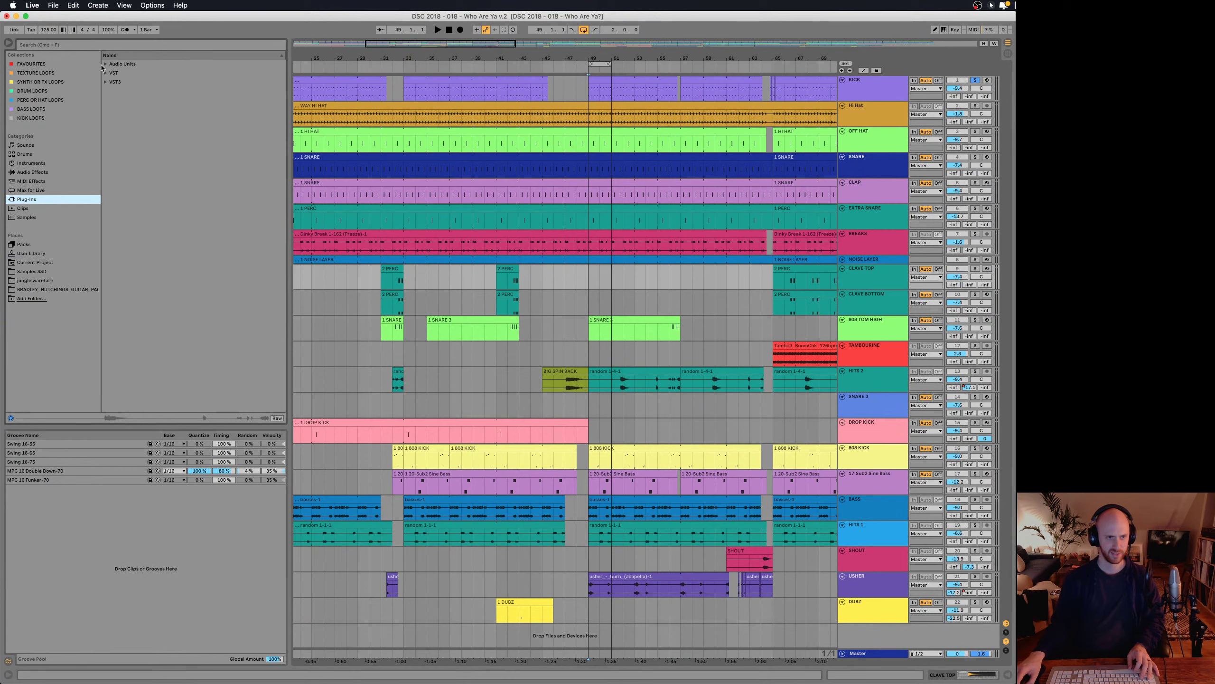
pyautogui.click(105, 64)
pyautogui.click(110, 82)
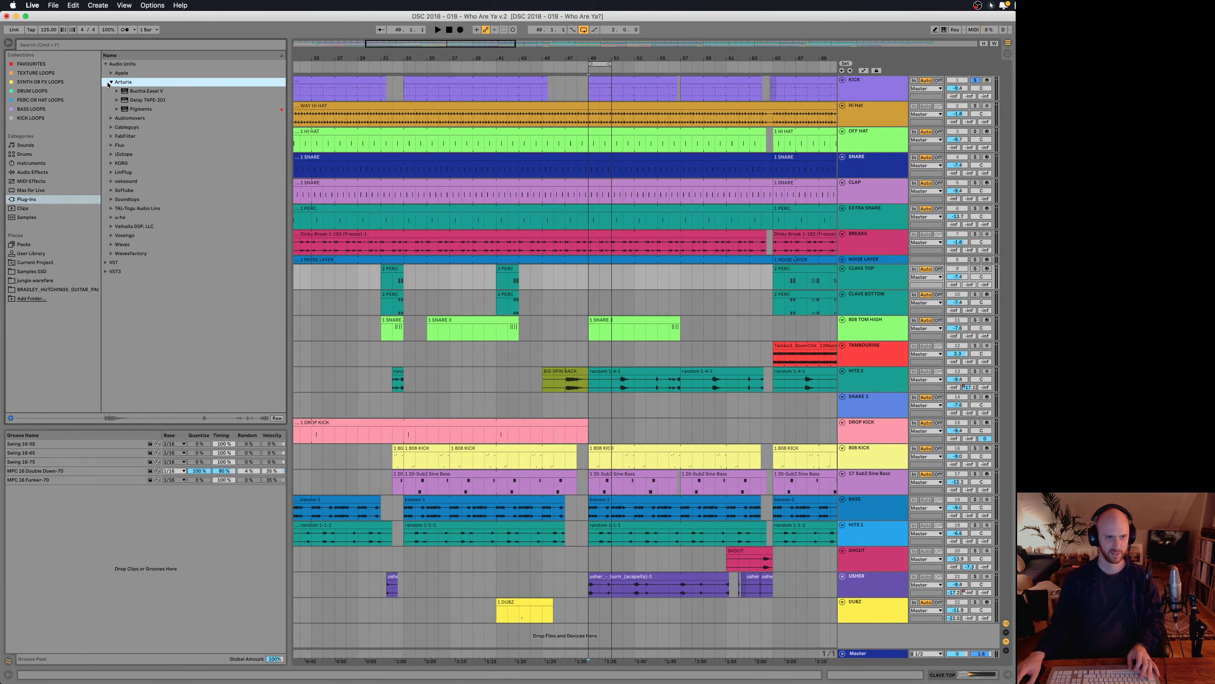
pyautogui.click(151, 112)
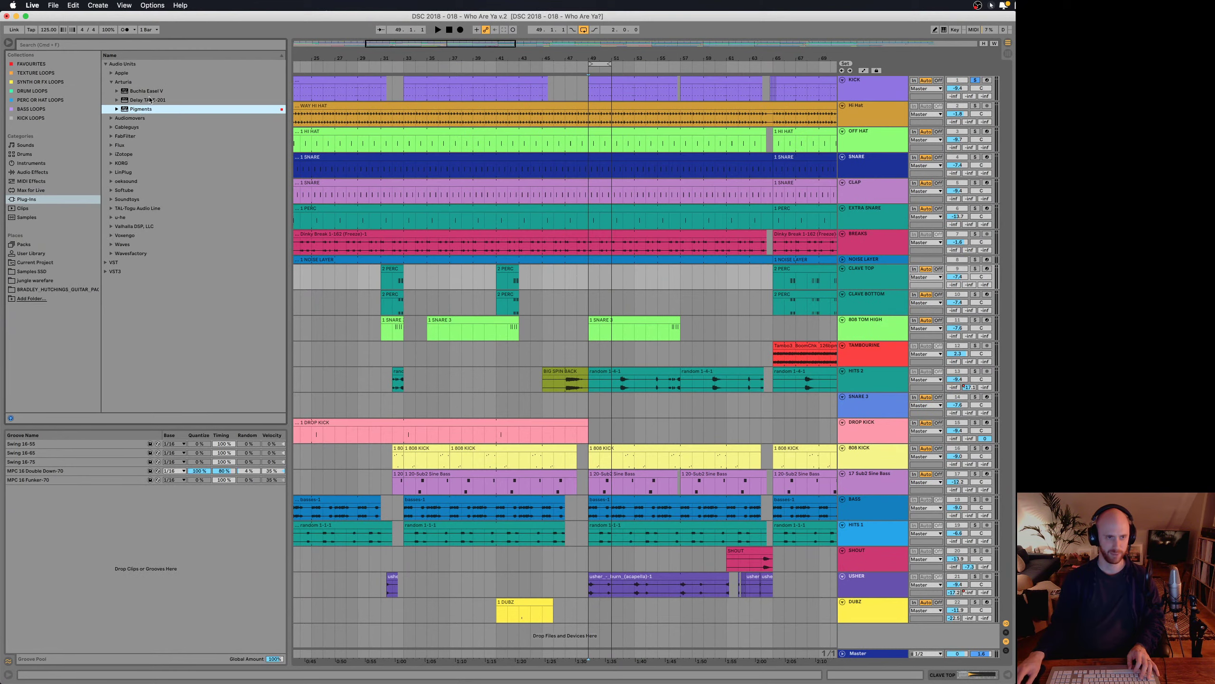
pyautogui.moveTo(144, 108); pyautogui.dragTo(880, 617)
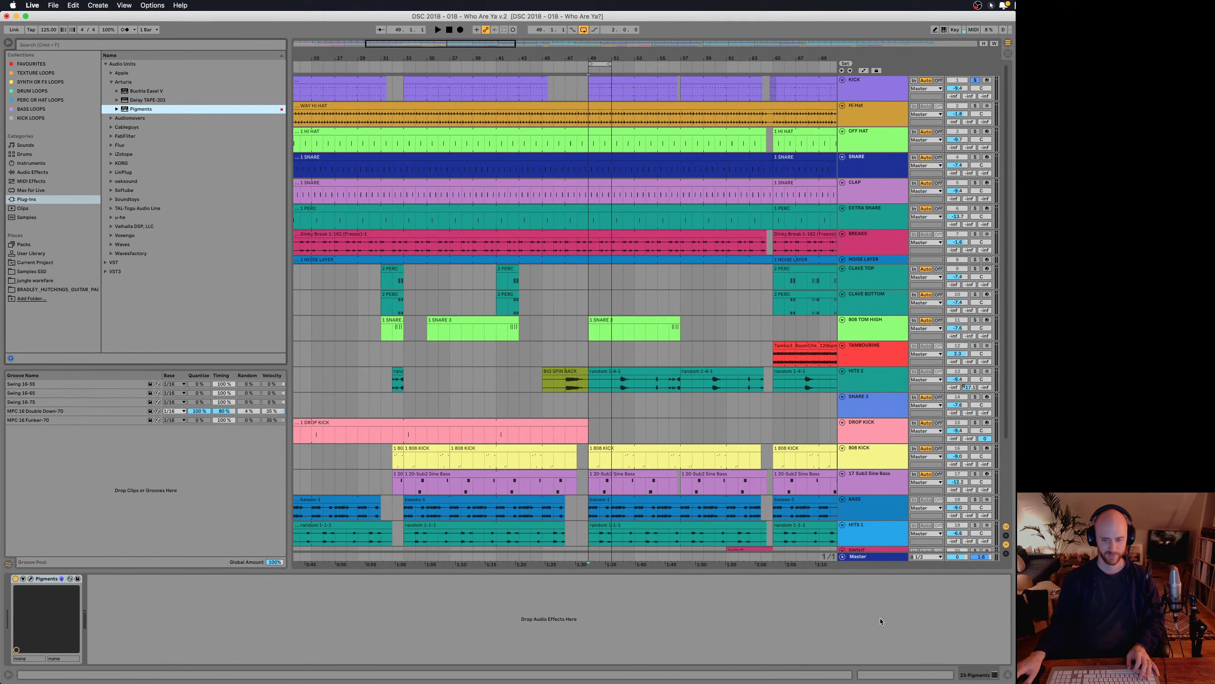
# - View the Pigments plug-in window with its Reverse Box preset, and close it
pyautogui.click(32, 580)
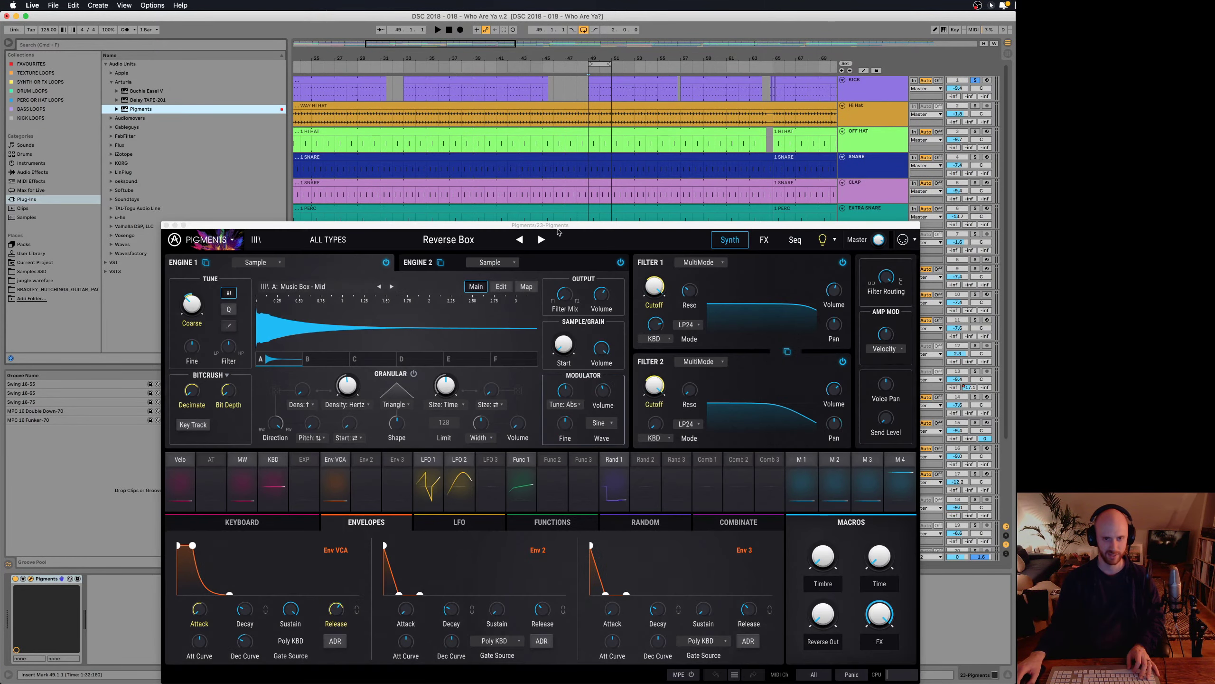
pyautogui.moveTo(557, 232); pyautogui.dragTo(549, 142)
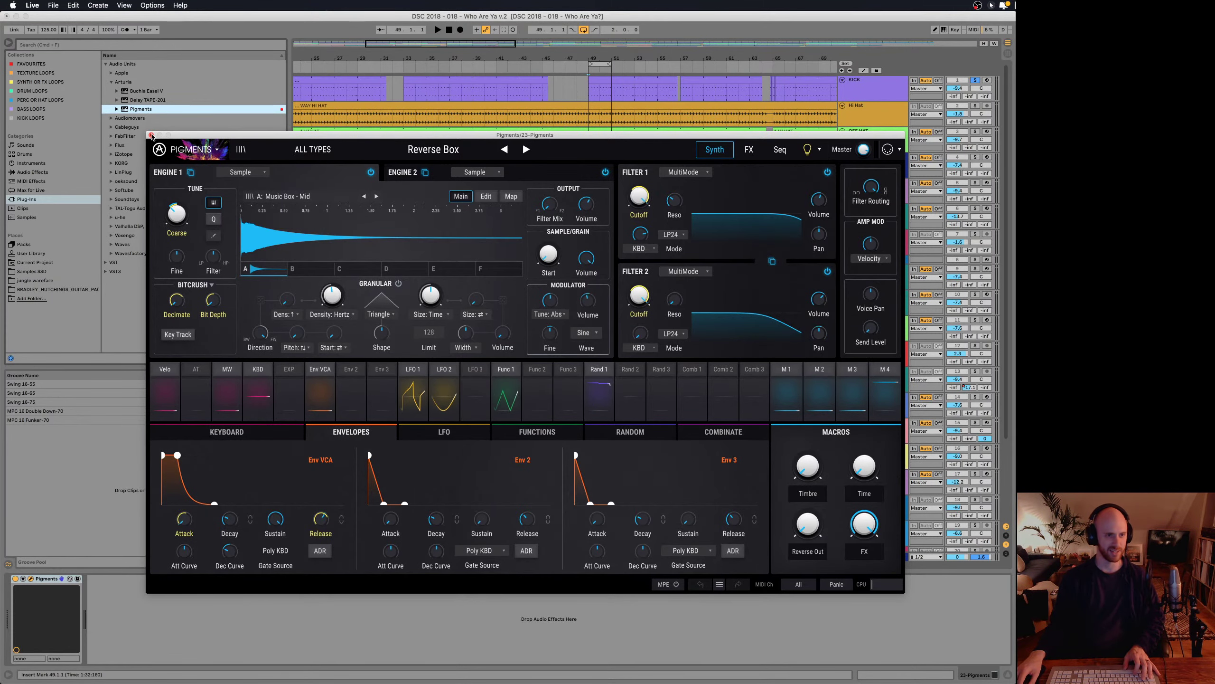
pyautogui.click(150, 134)
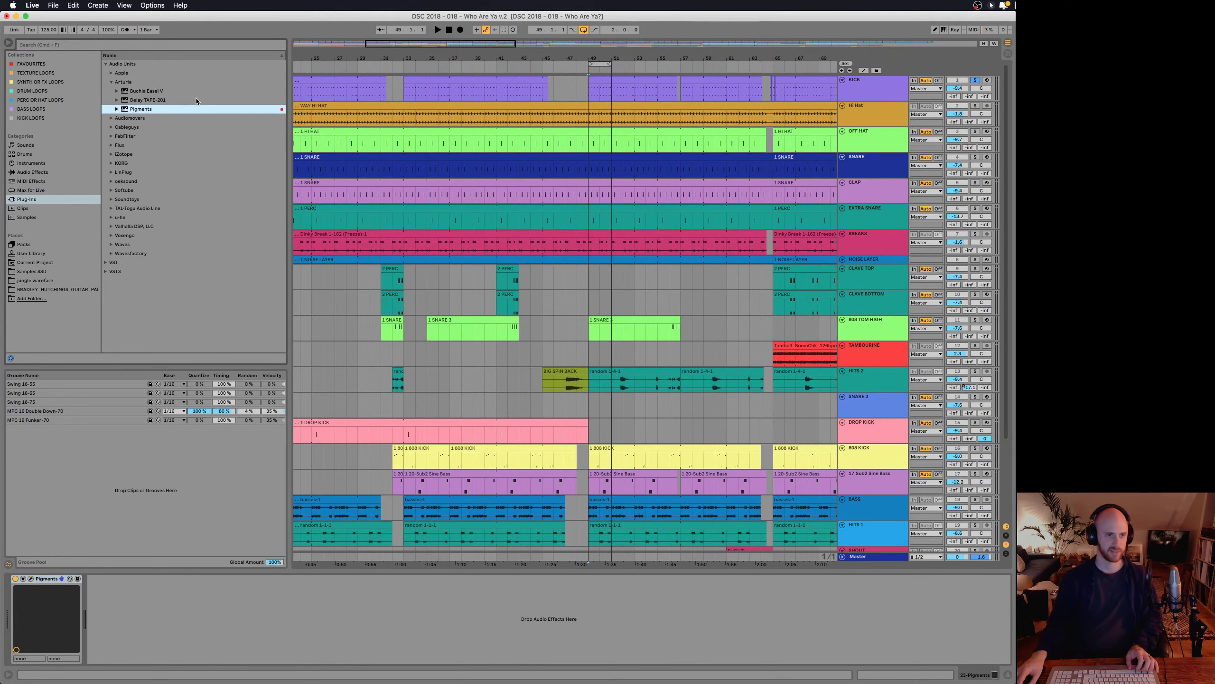
# - Replace Pigments with Buchla Easel V, view the synth's window, and close it
pyautogui.doubleClick(149, 91)
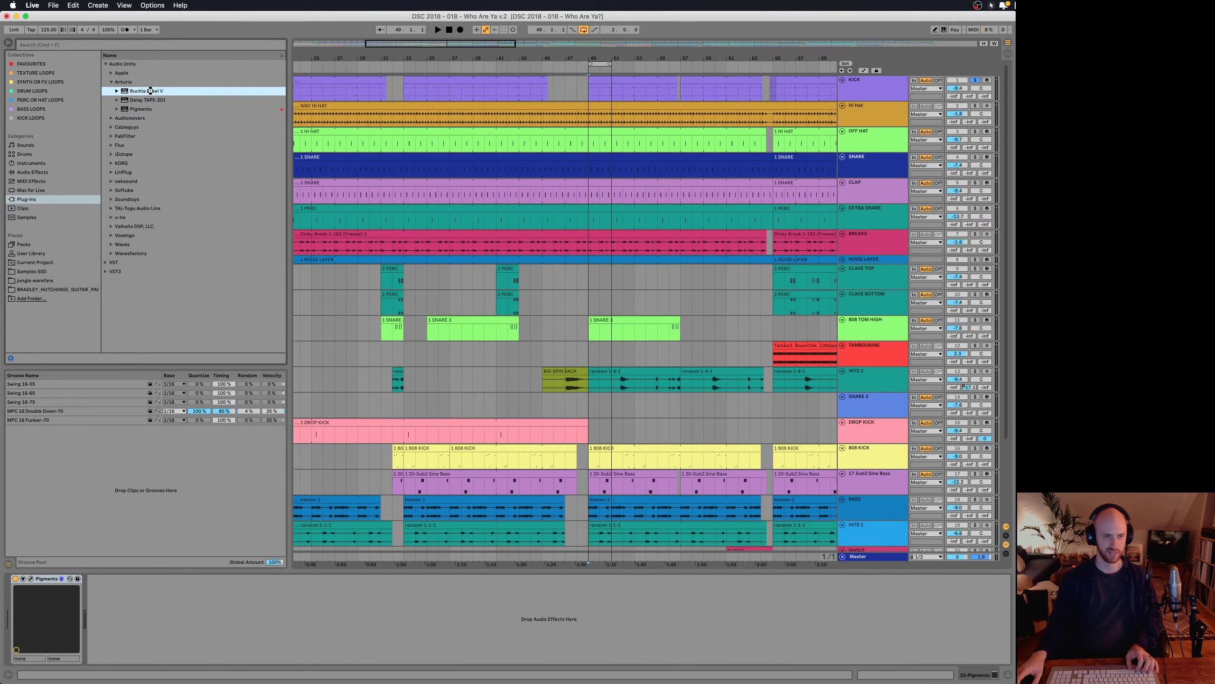
pyautogui.click(31, 579)
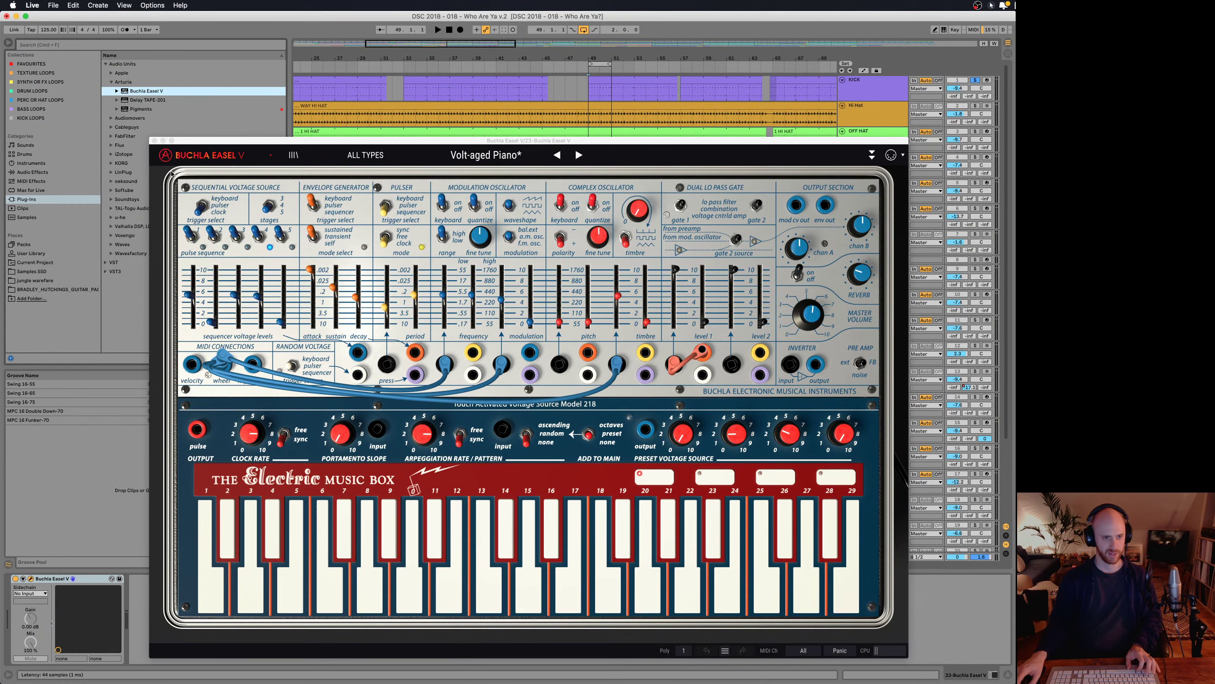
pyautogui.click(155, 140)
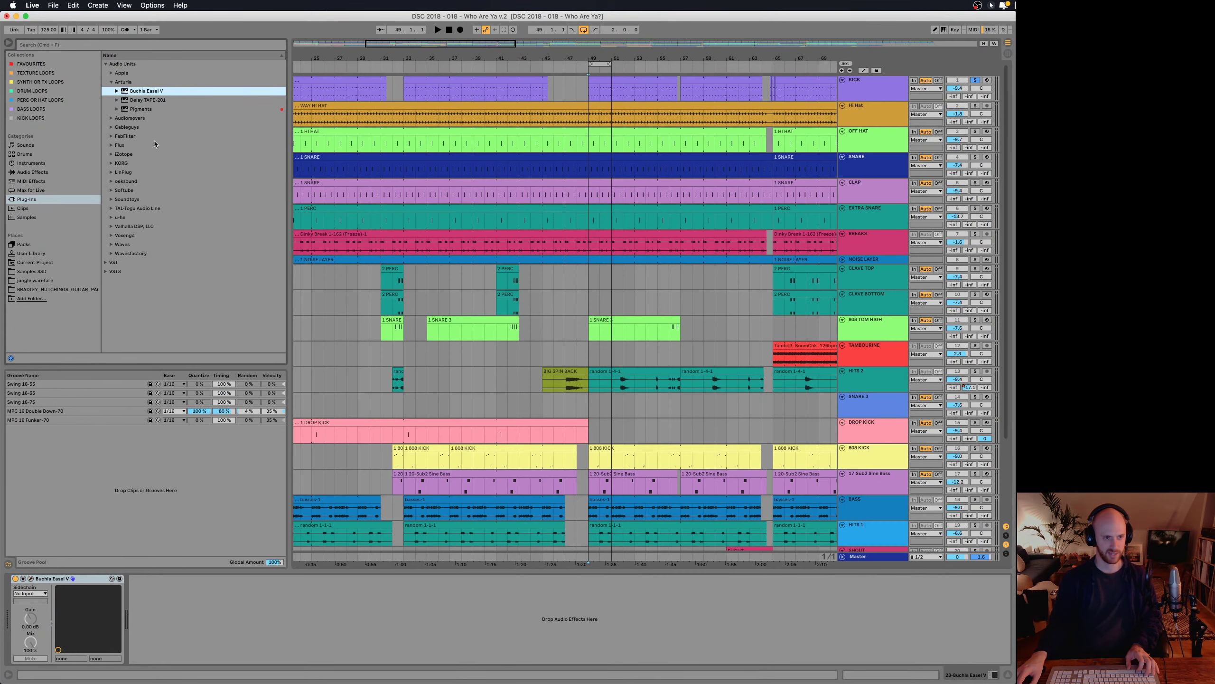
# - Collapse the Arturia folder and replace Buchla Easel V with Diva from the u-he Audio Unit plug-ins
pyautogui.click(111, 82)
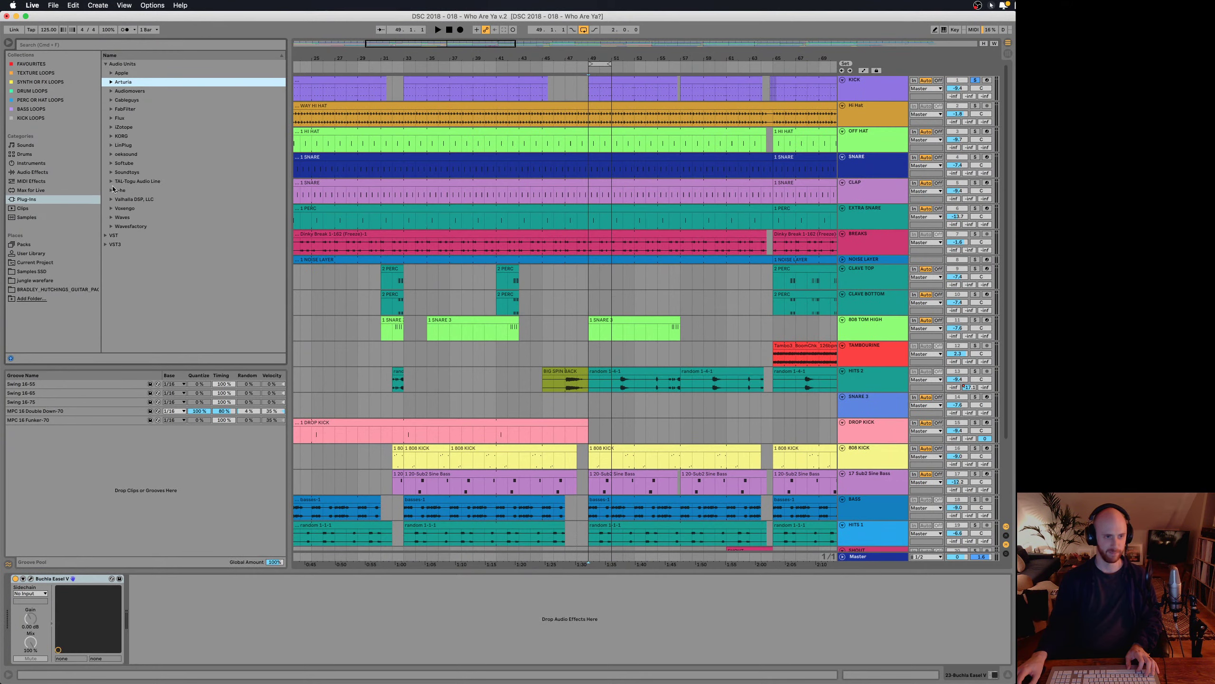
pyautogui.click(113, 189)
pyautogui.click(134, 199)
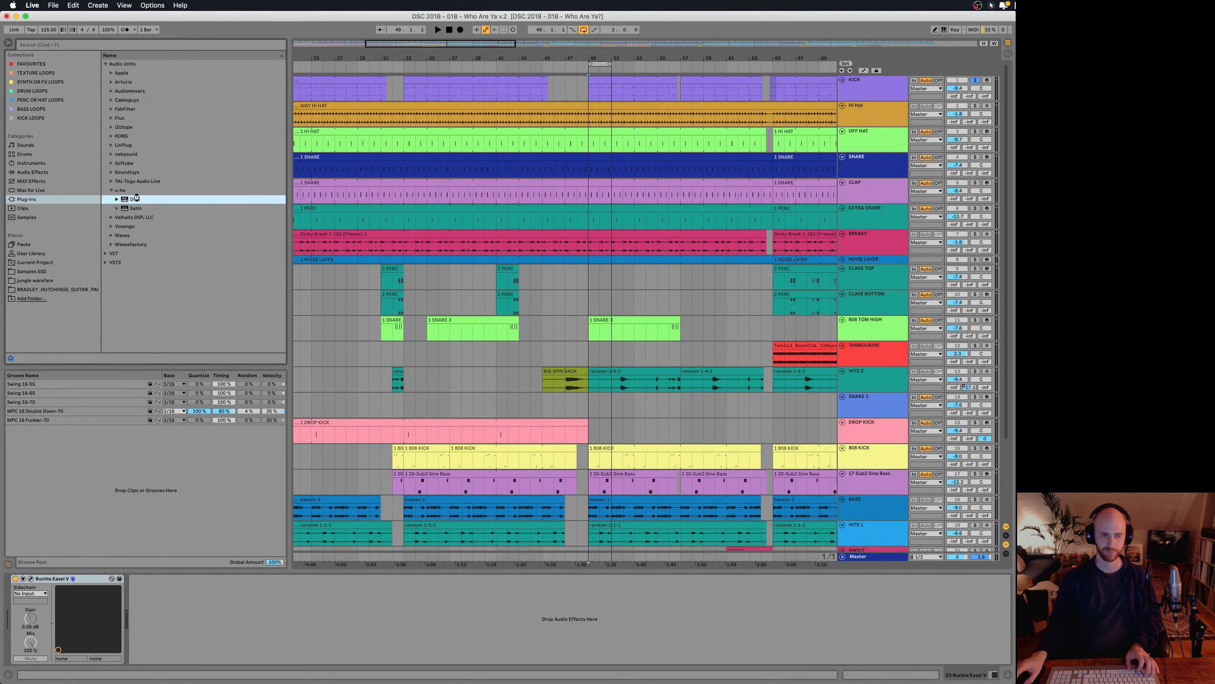
pyautogui.doubleClick(136, 199)
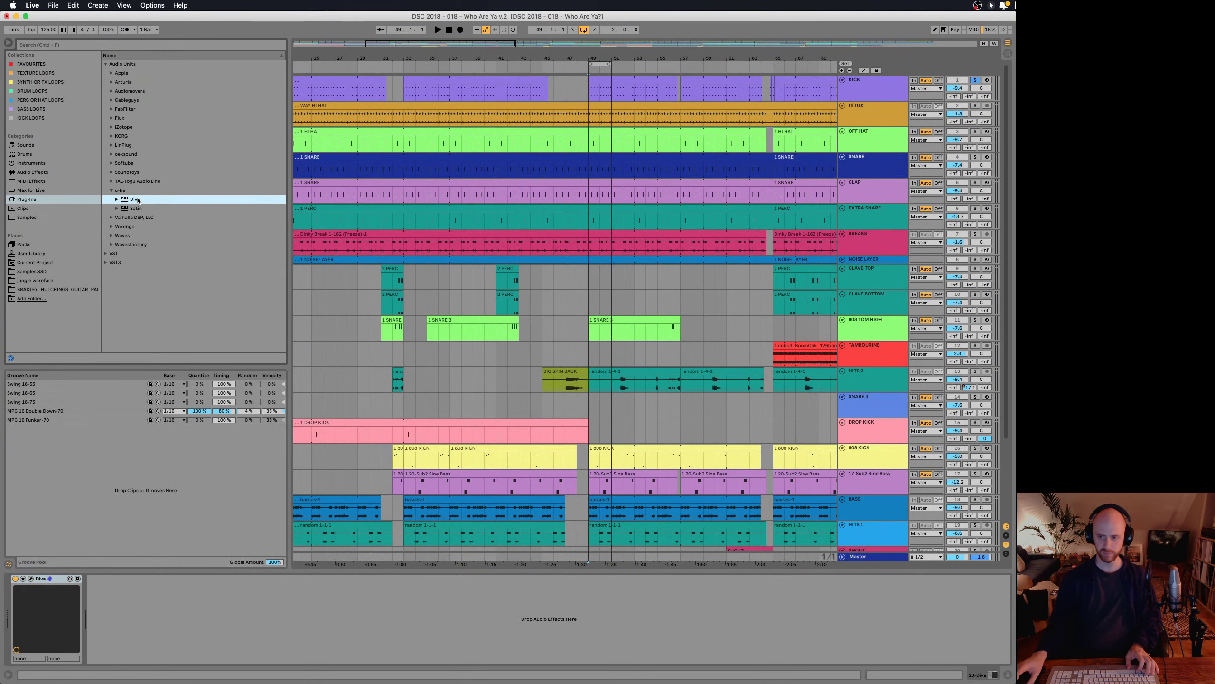
# - View the Diva plug-in window, close it, and hide the browser
pyautogui.click(31, 579)
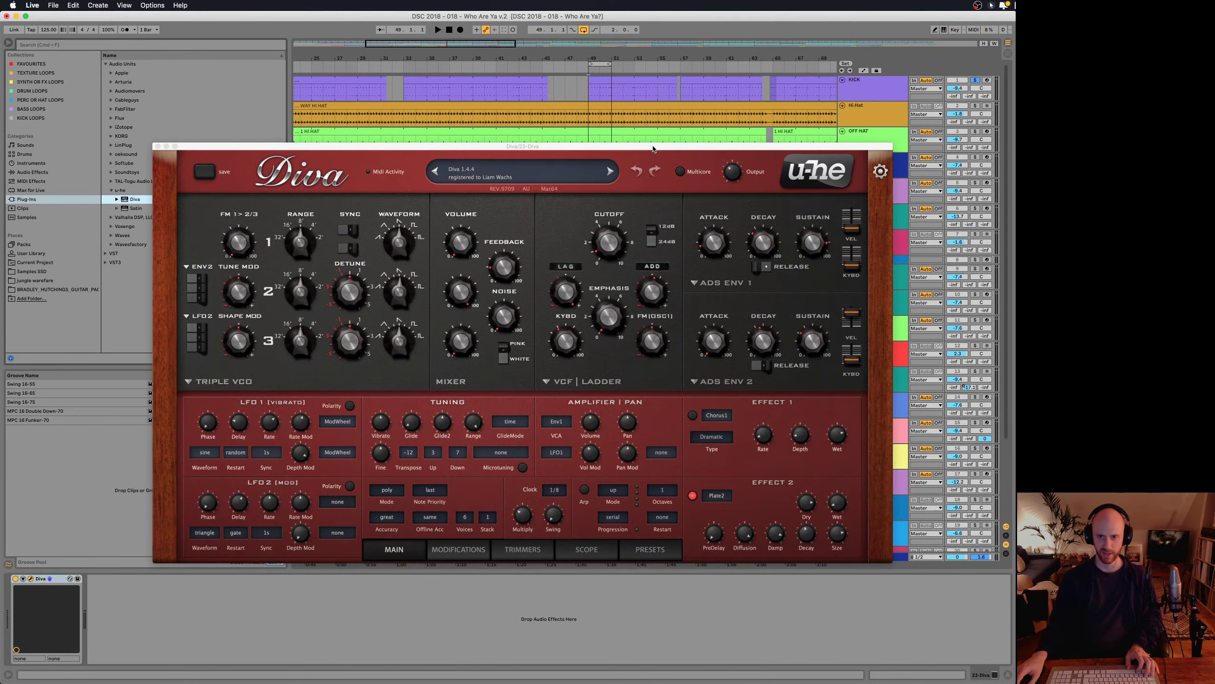
pyautogui.moveTo(646, 150); pyautogui.dragTo(589, 147)
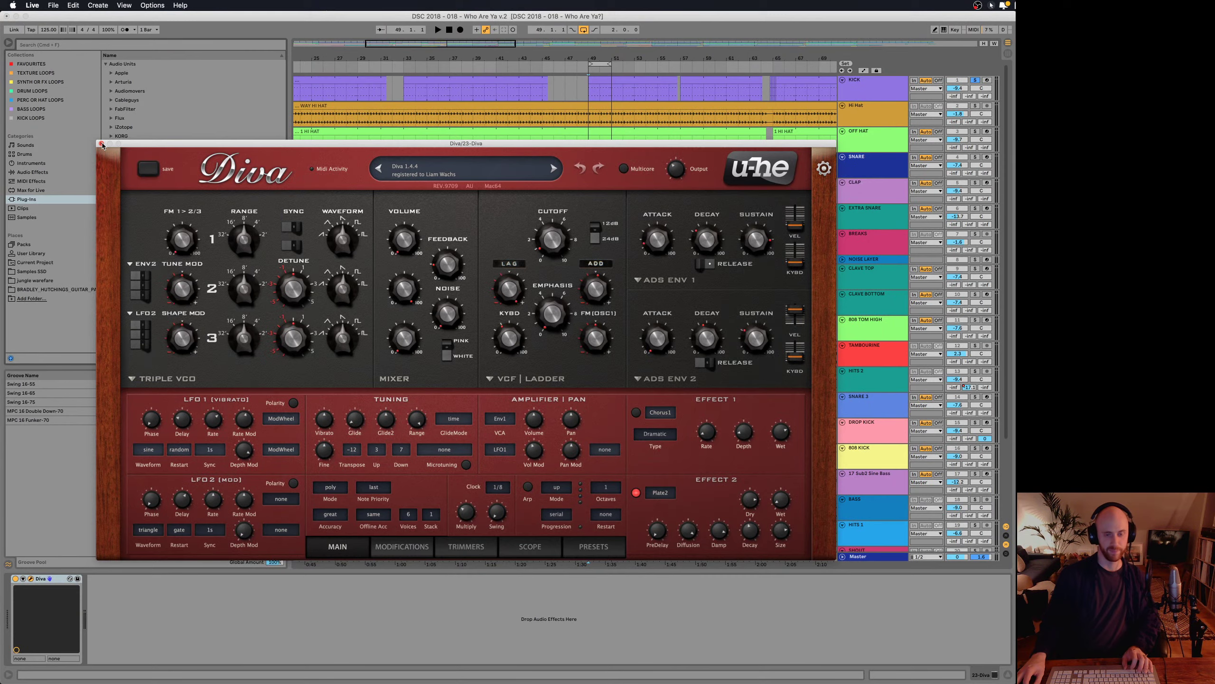
pyautogui.click(102, 144)
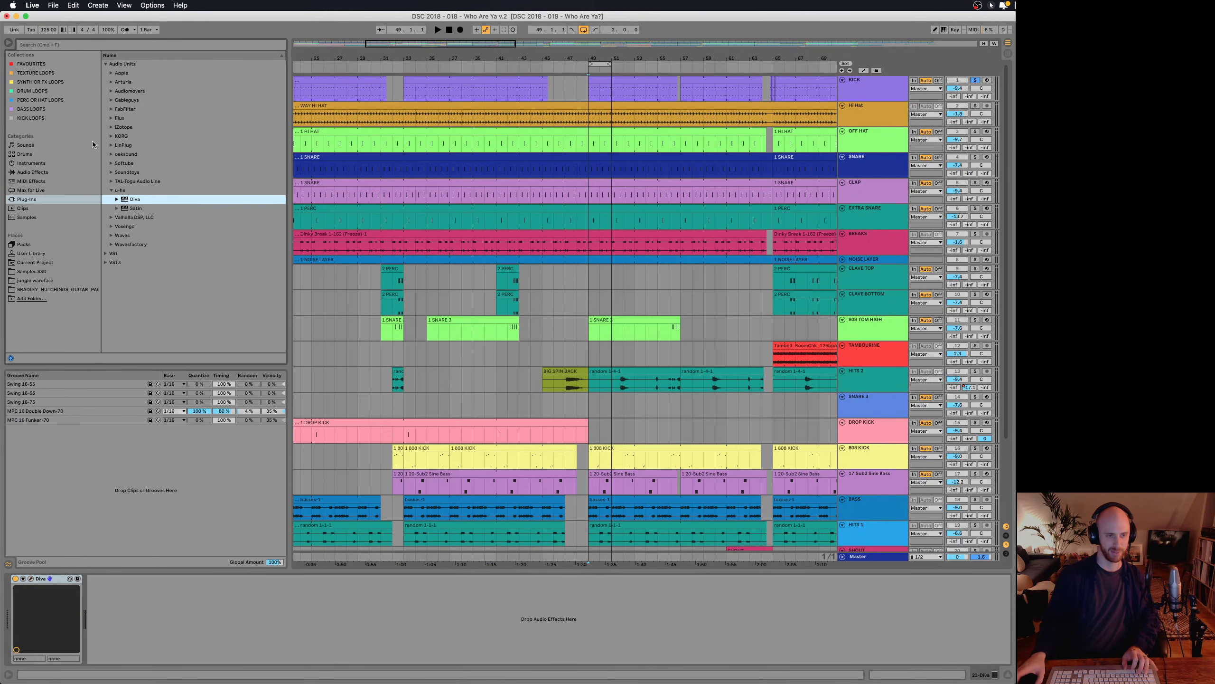
pyautogui.click(8, 42)
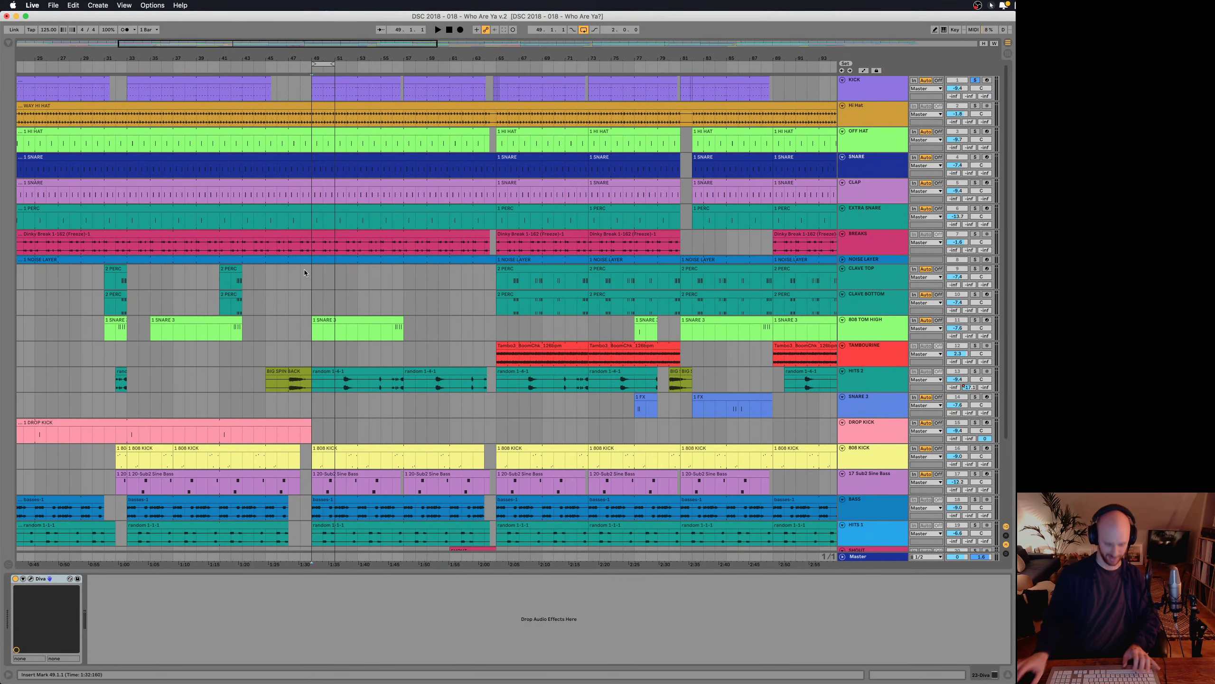
# - Hide the device view and open the recent set Lokus.als, saving the changes to "DSC 2018 - 018 - Who Are Ya v.2"
pyautogui.press('super+alt+l')
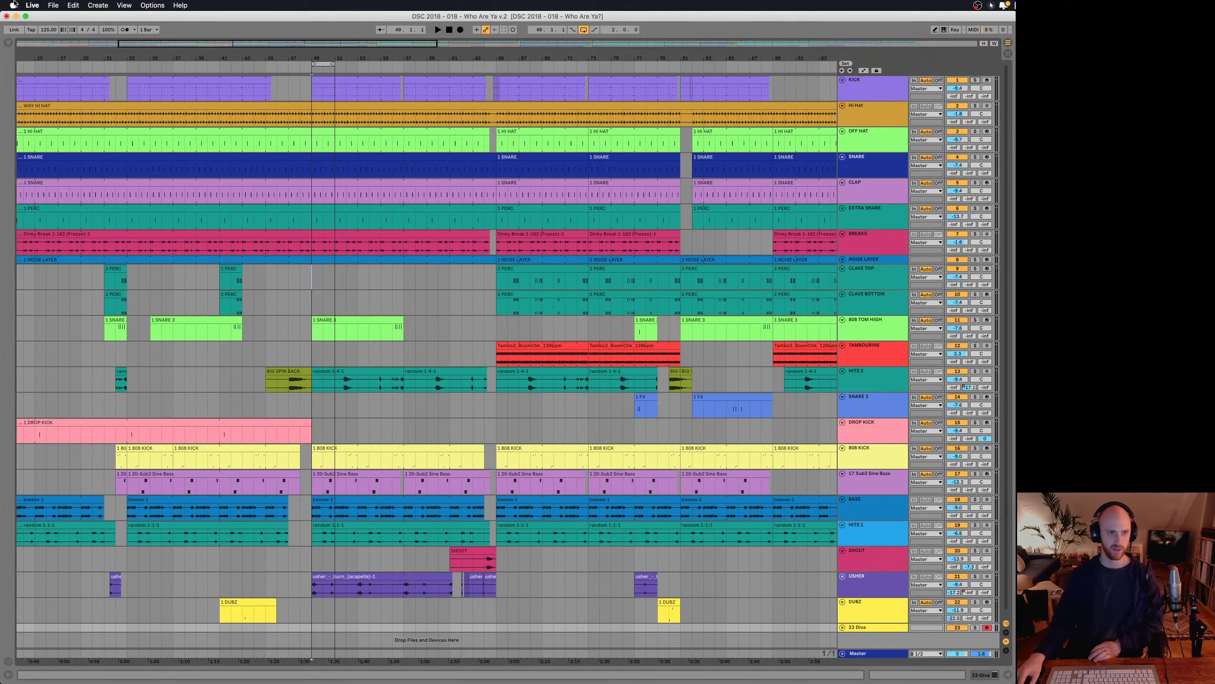
pyautogui.click(53, 6)
pyautogui.moveTo(58, 36)
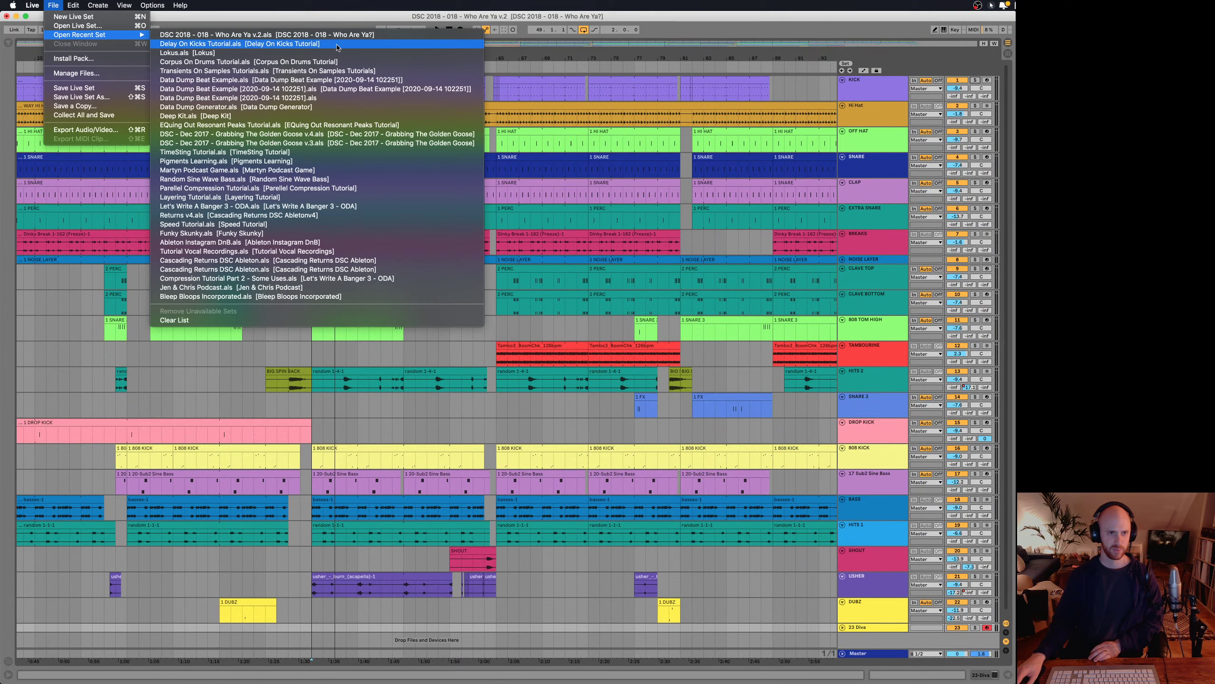
pyautogui.click(258, 55)
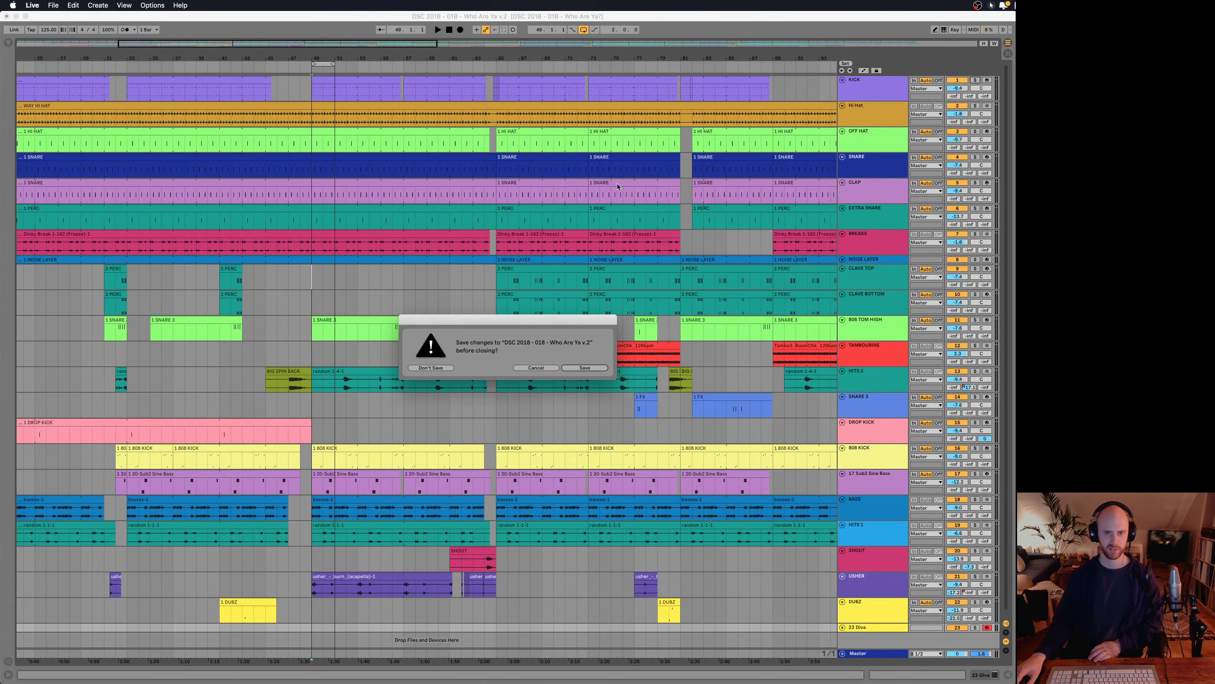
pyautogui.click(590, 370)
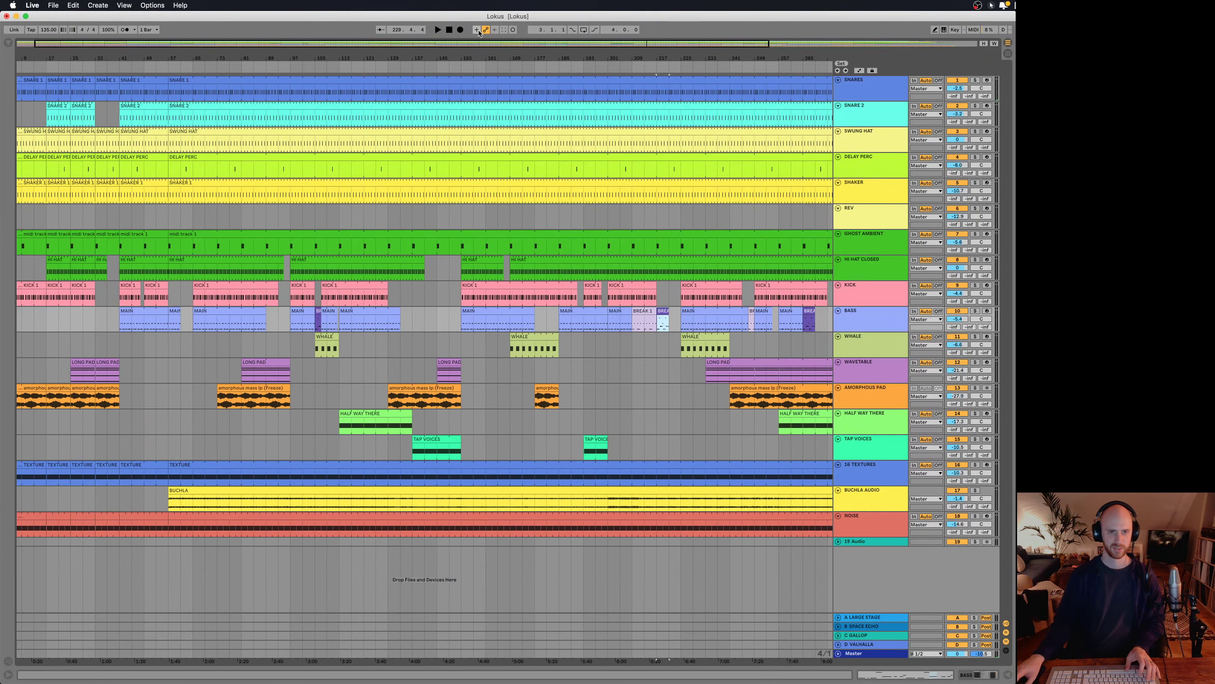
# - Show the entire Lokus arrangement and start playback from bar 57, where the BUCHLA clip begins
pyautogui.press('w')
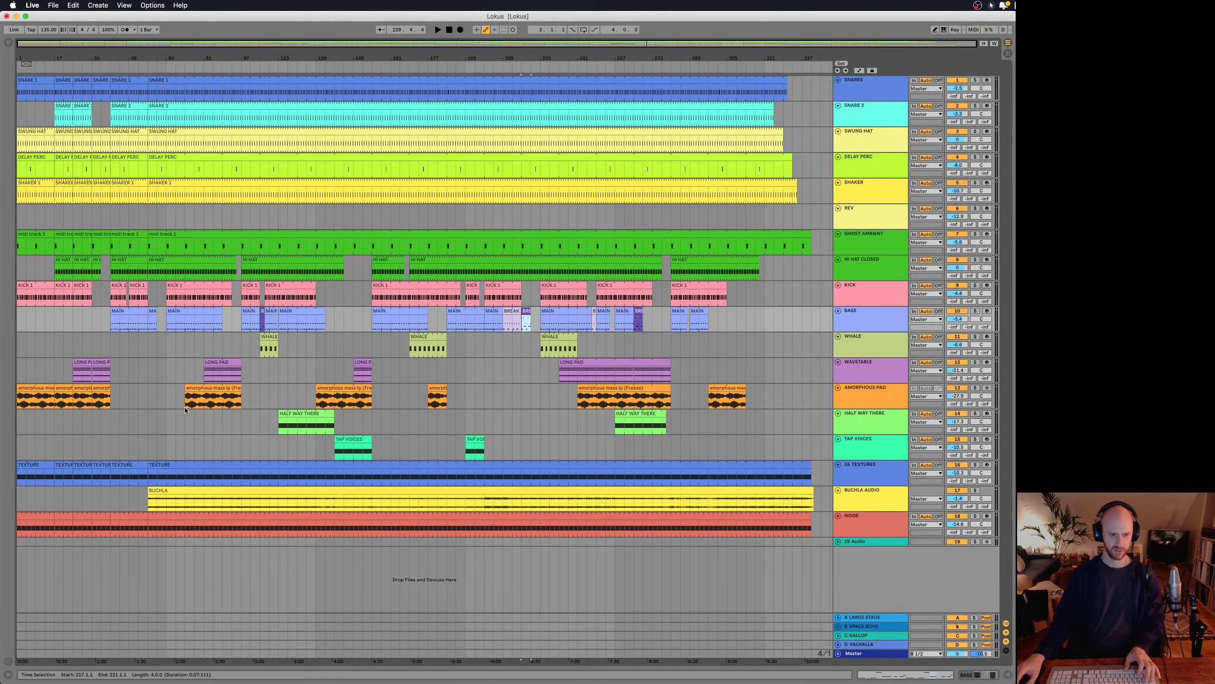
pyautogui.click(146, 449)
pyautogui.press('space')
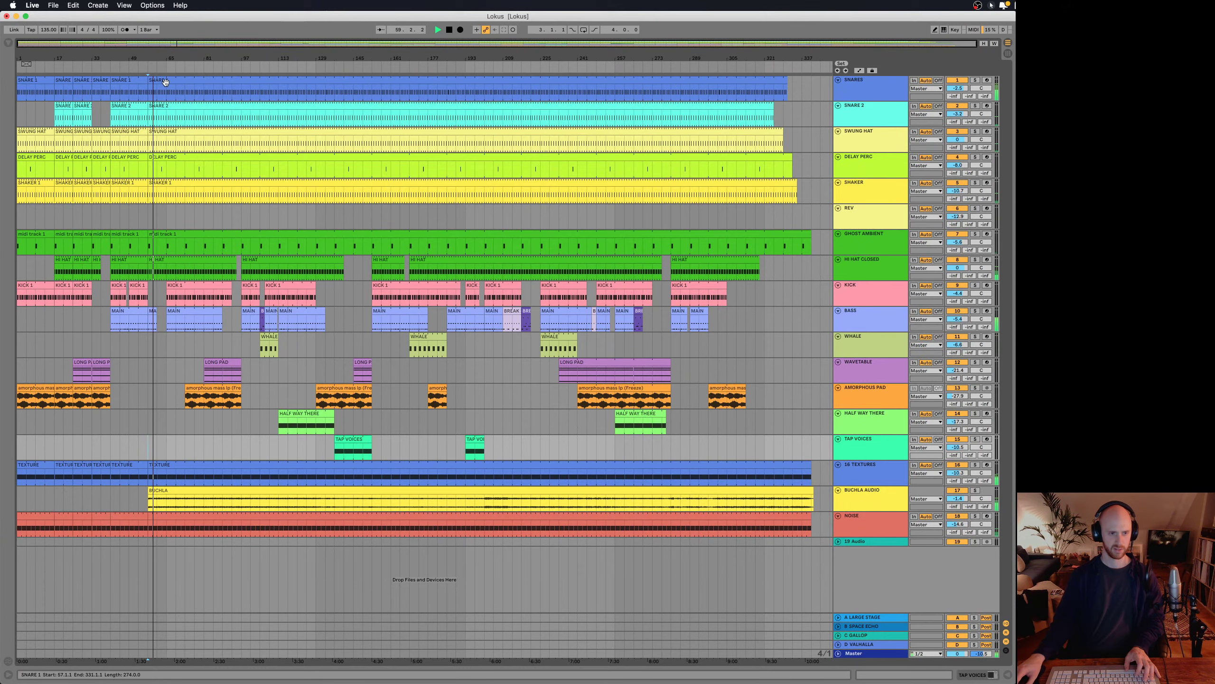
# - Inspect the Lokus arrangement more closely during playback and skip ahead to about bar 92
pyautogui.moveTo(161, 57); pyautogui.dragTo(161, 94)
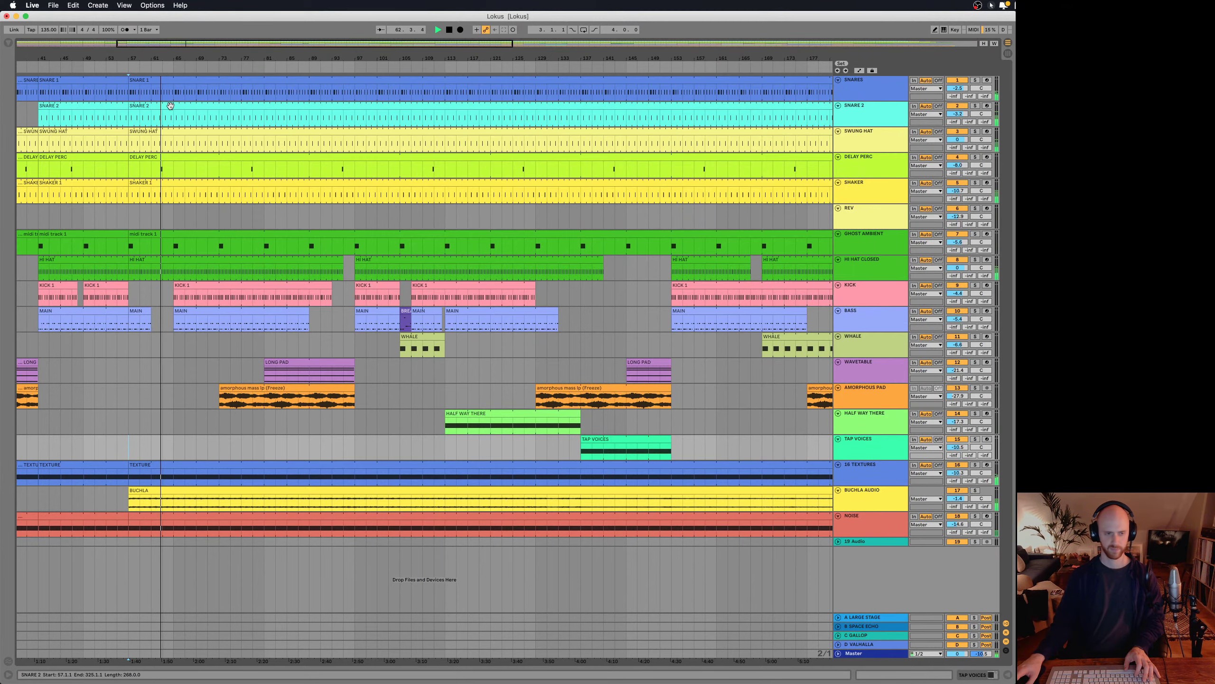
pyautogui.moveTo(177, 55); pyautogui.dragTo(102, 58)
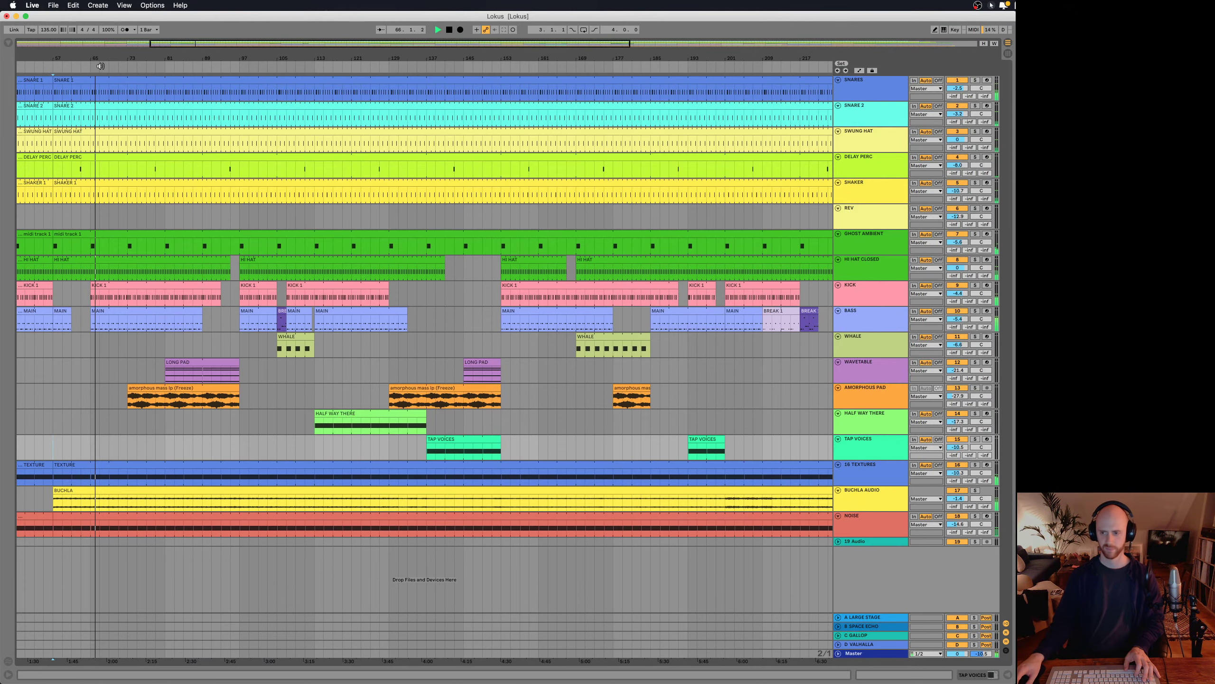
pyautogui.moveTo(219, 54); pyautogui.dragTo(144, 61)
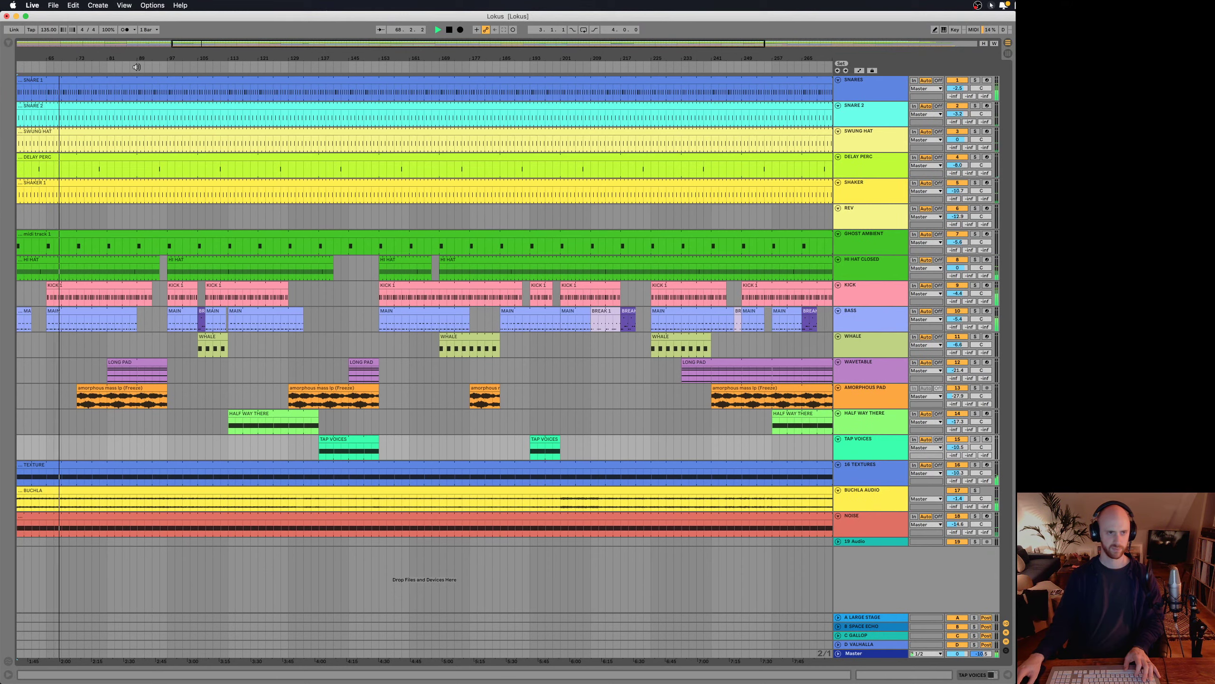
pyautogui.click(150, 69)
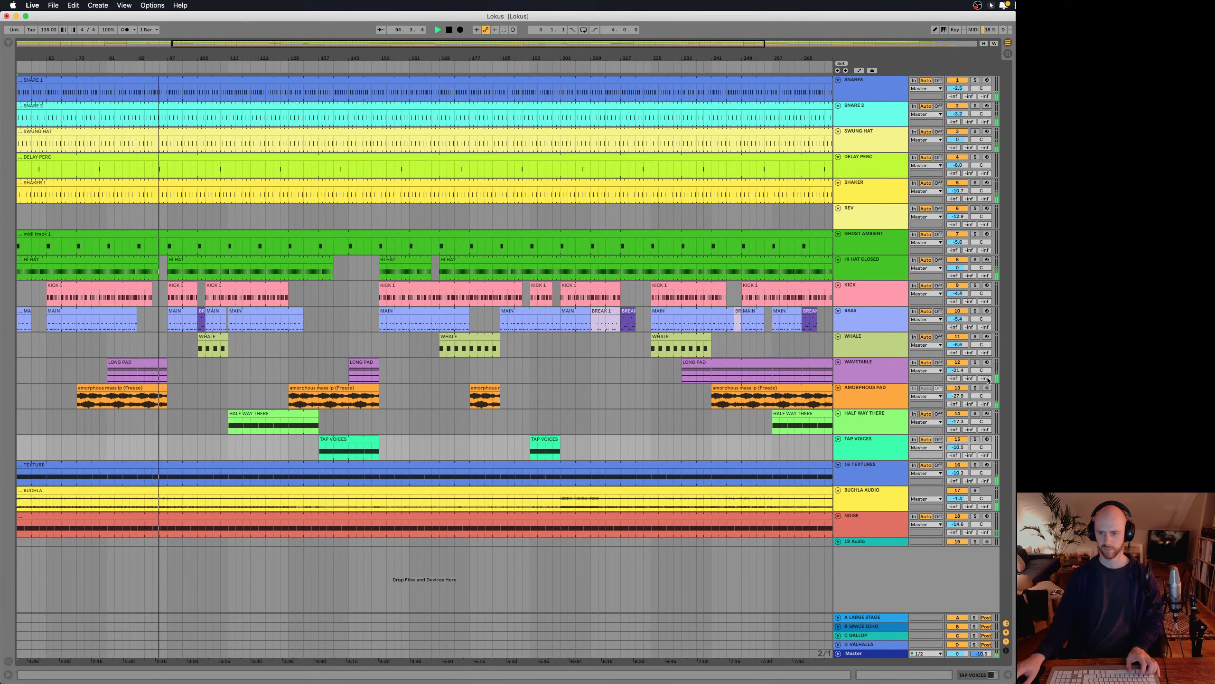
# - Raise the WAVETABLE track's volume to -20.2 dB
pyautogui.moveTo(958, 369); pyautogui.dragTo(958, 365)
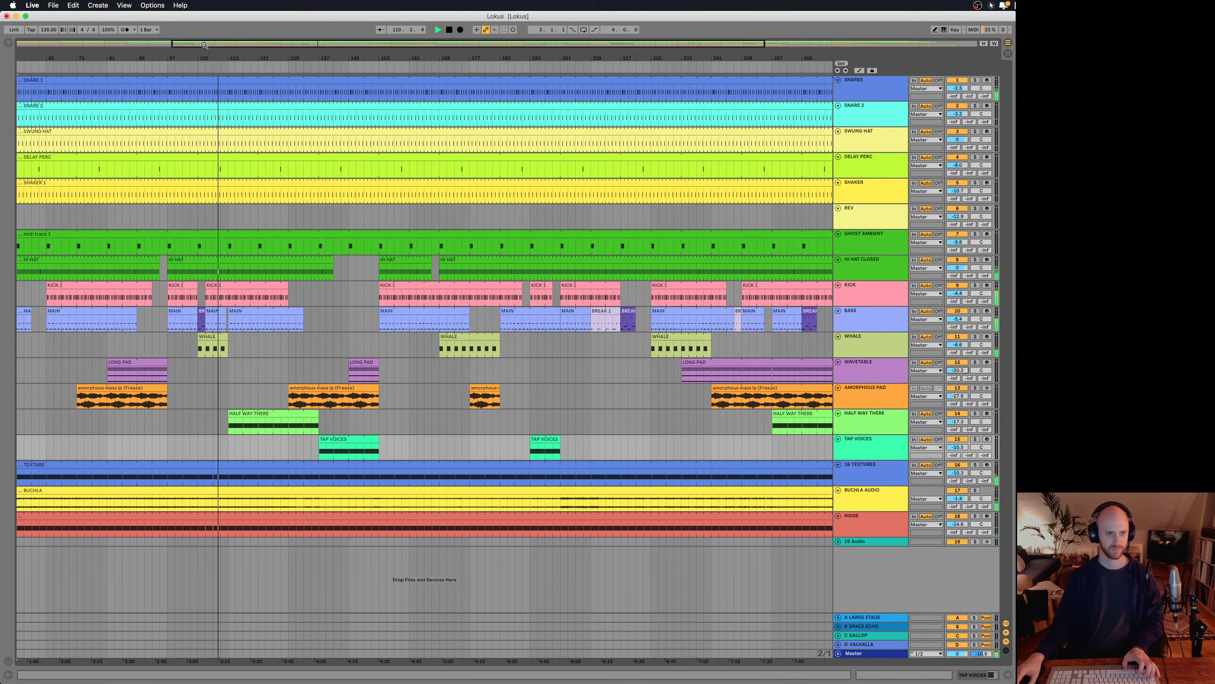
# - Show the device chain of the HALF WAY THERE track while its clip approaches in playback
pyautogui.moveTo(204, 44); pyautogui.dragTo(211, 67)
pyautogui.click(870, 428)
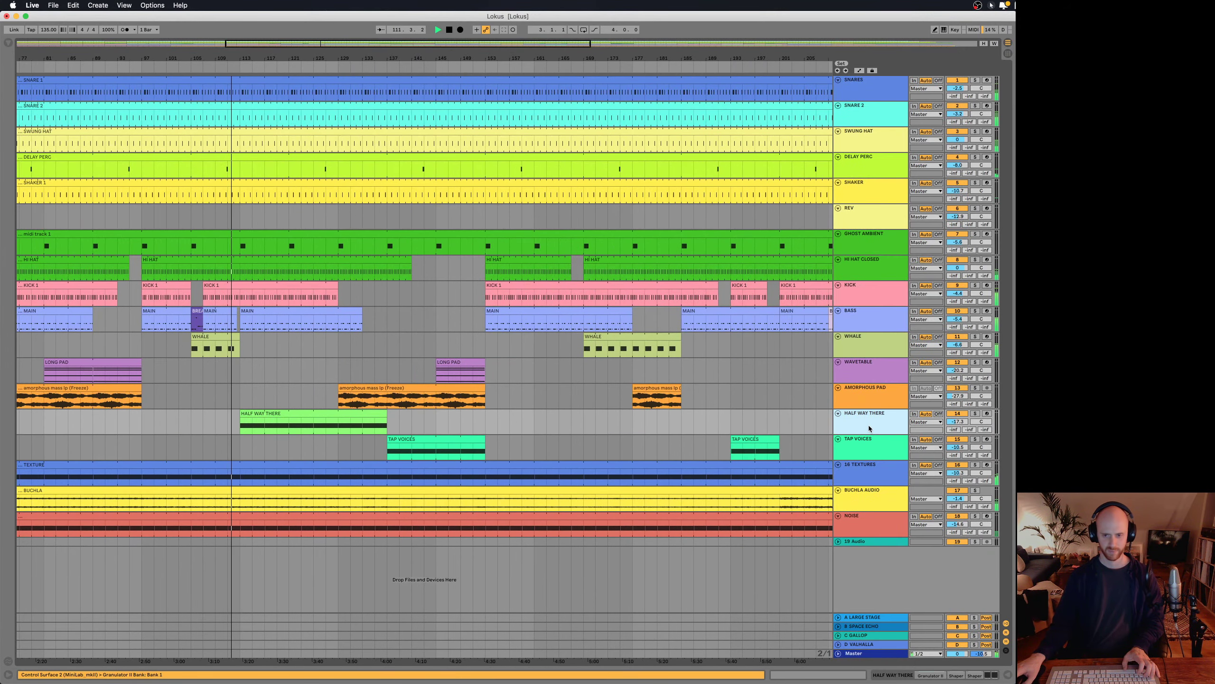
pyautogui.hotkey('shift', 'Tab')
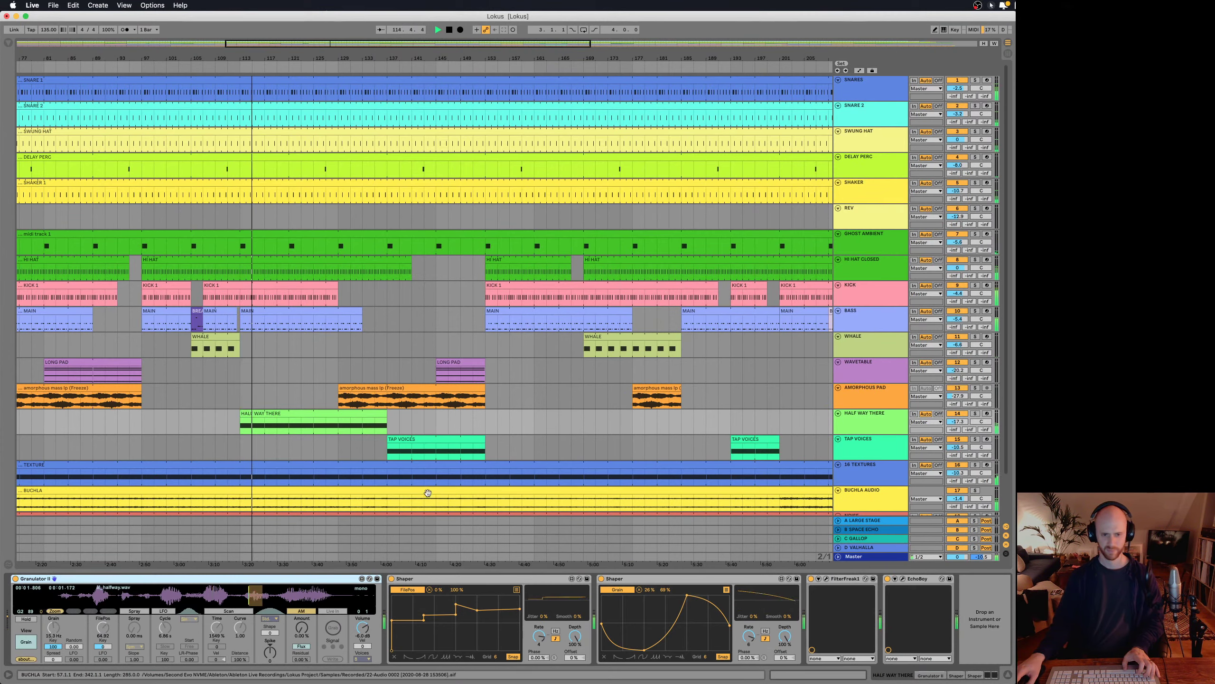
pyautogui.click(869, 451)
pyautogui.click(867, 421)
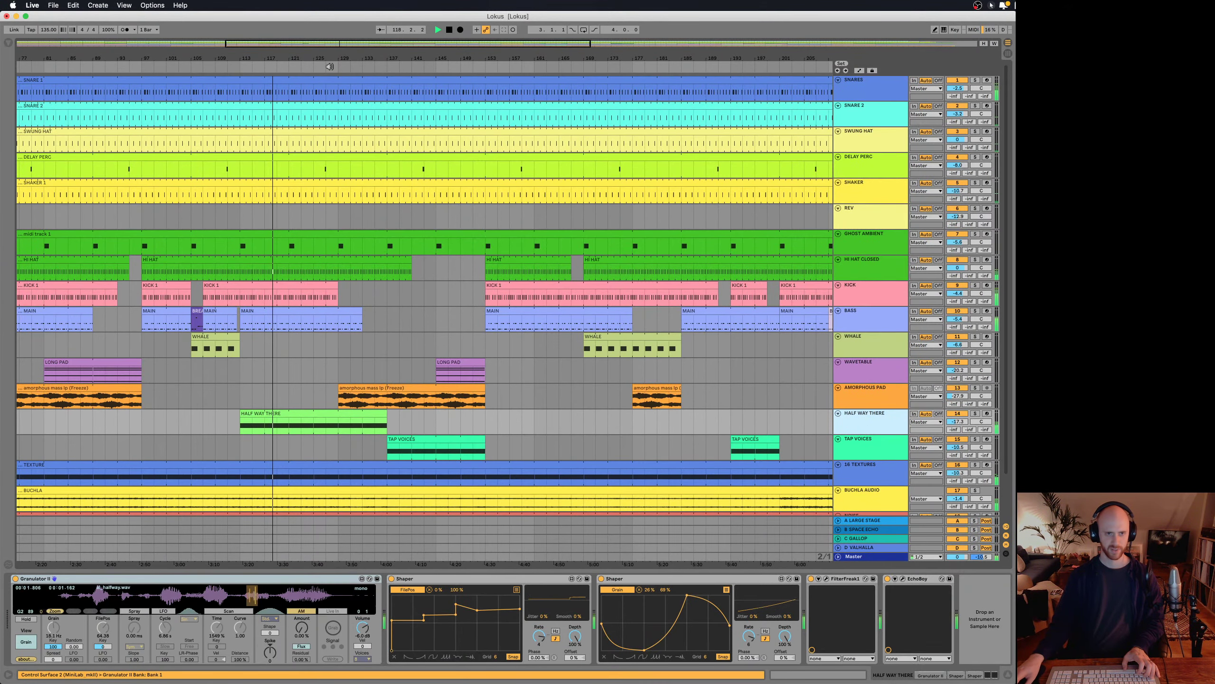
# - Open the Pigments plug-in of the TAP VOICES track and move its window aside to uncover the arrangement
pyautogui.click(857, 450)
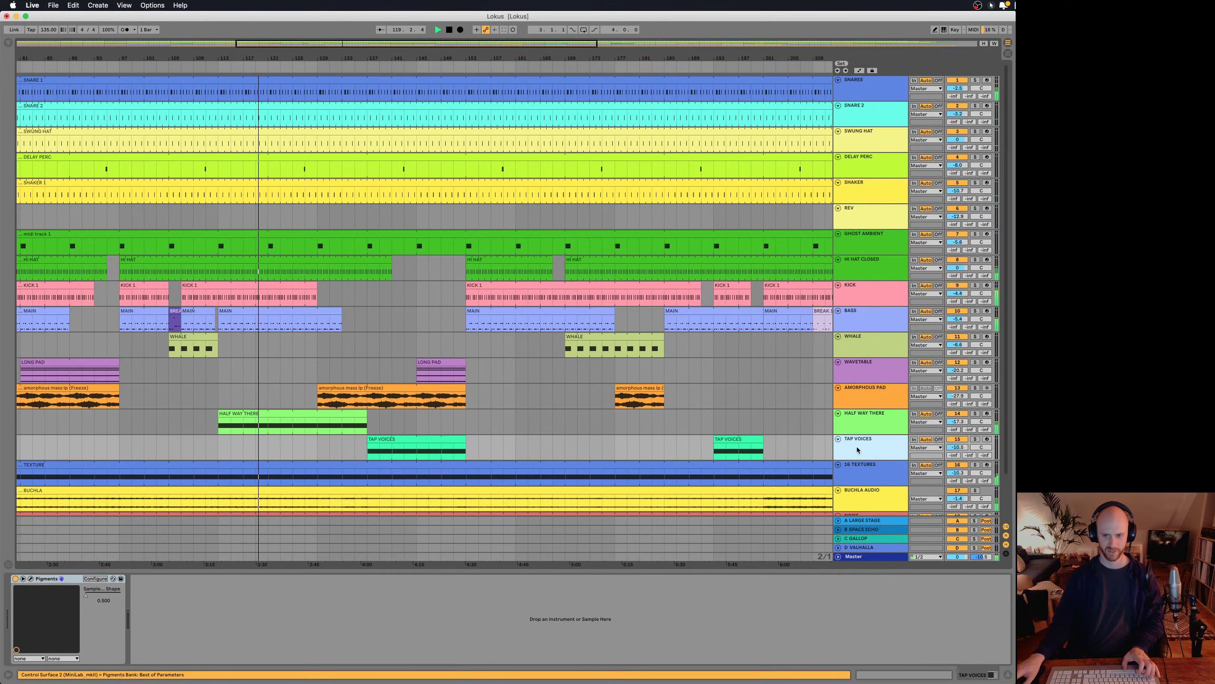
pyautogui.click(31, 578)
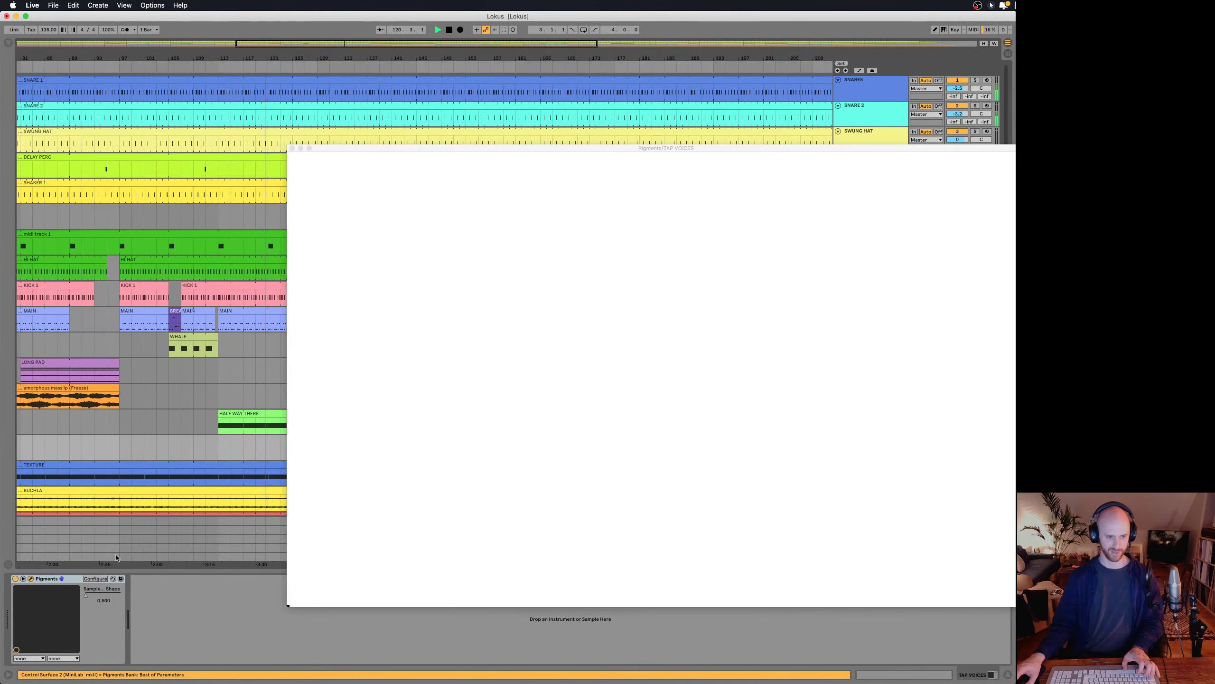
pyautogui.click(538, 186)
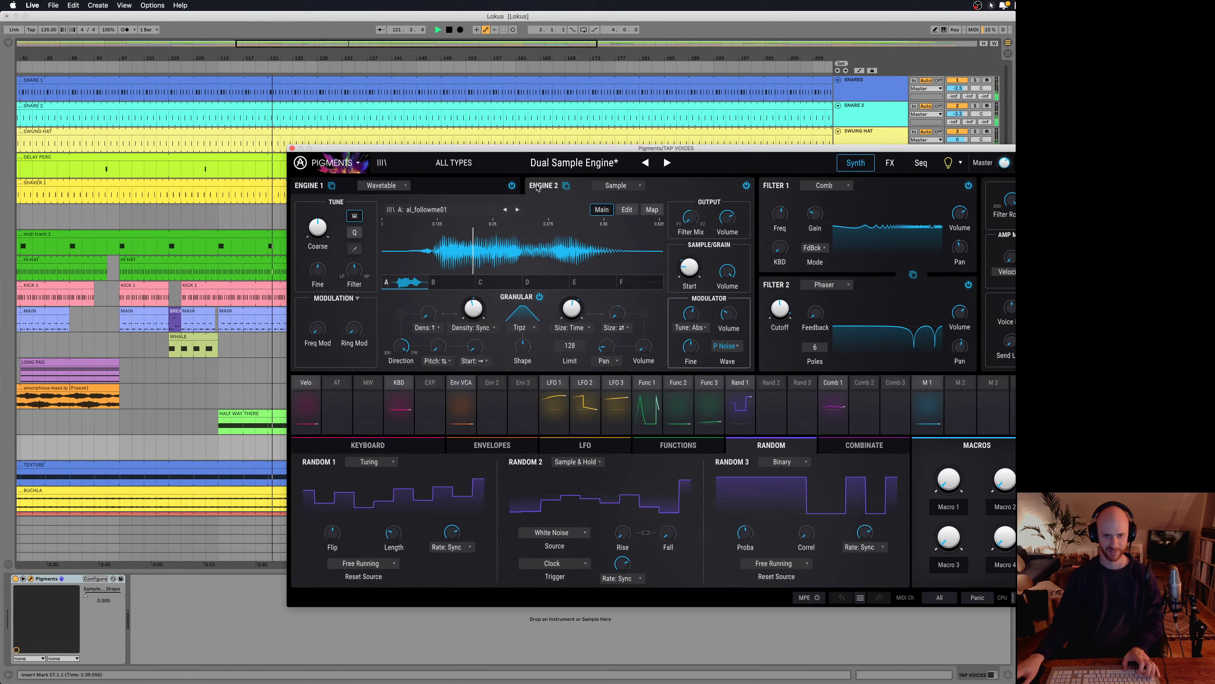
pyautogui.moveTo(574, 148); pyautogui.dragTo(770, 160)
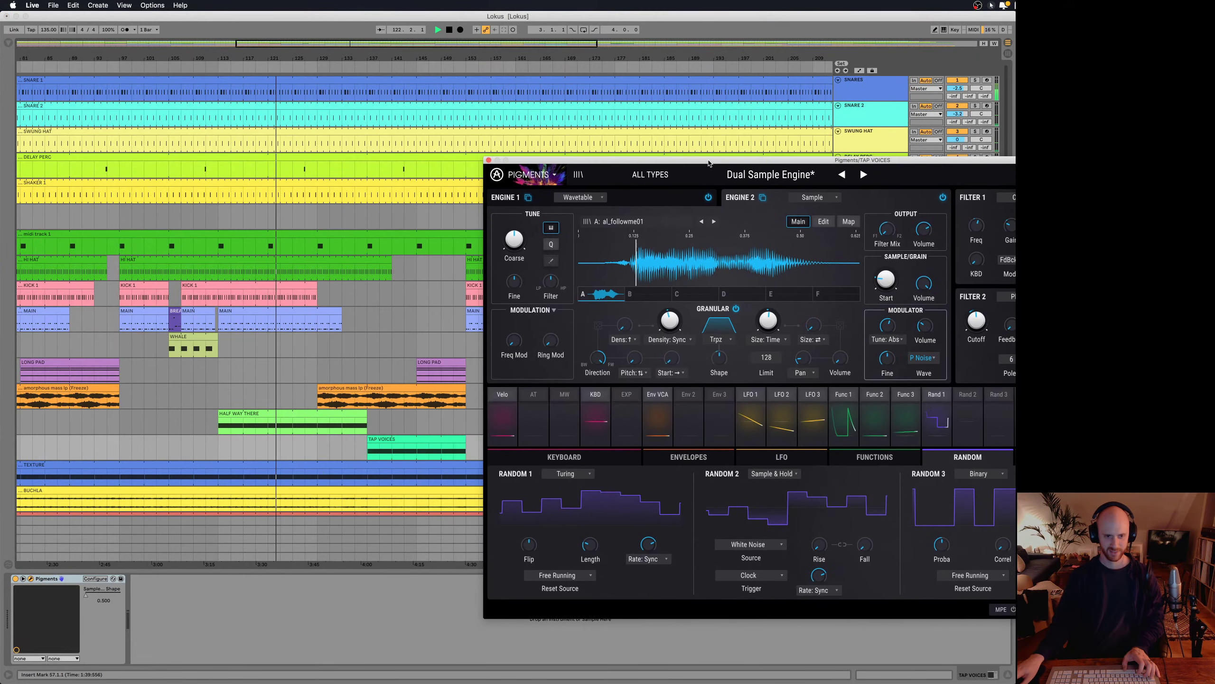
# - Skip playback to about bar 133 to audition the TAP VOICES clip, and close the Pigments window
pyautogui.click(348, 69)
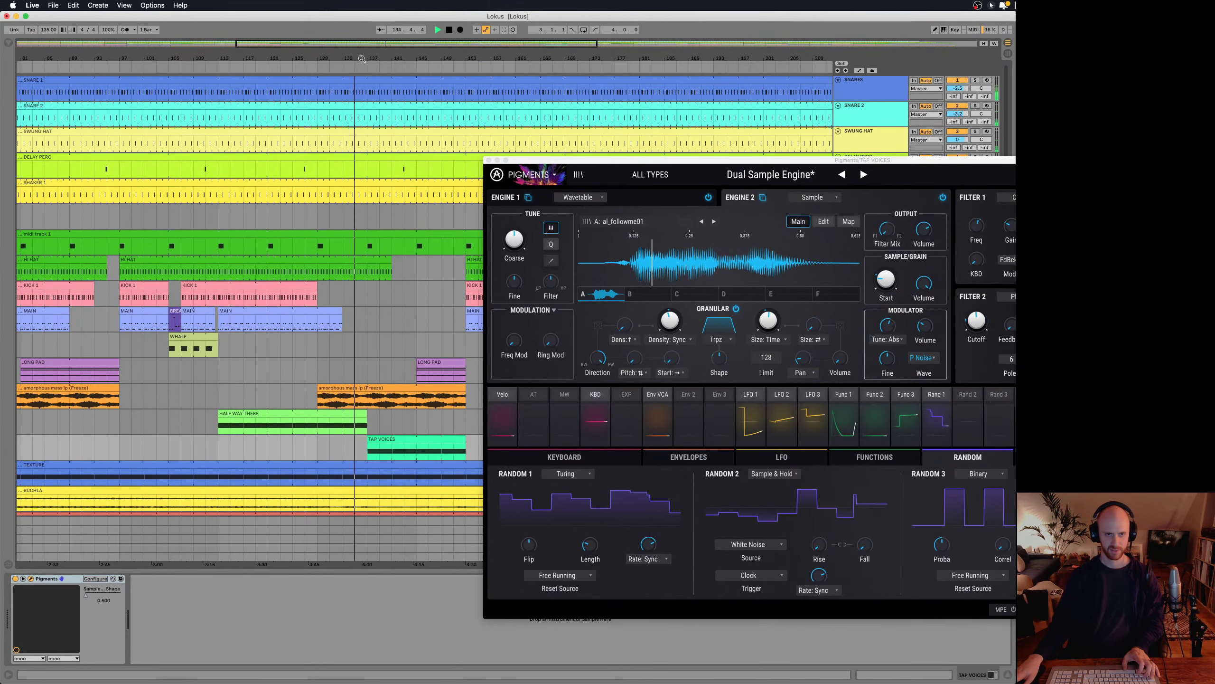
pyautogui.moveTo(362, 59); pyautogui.dragTo(384, 446)
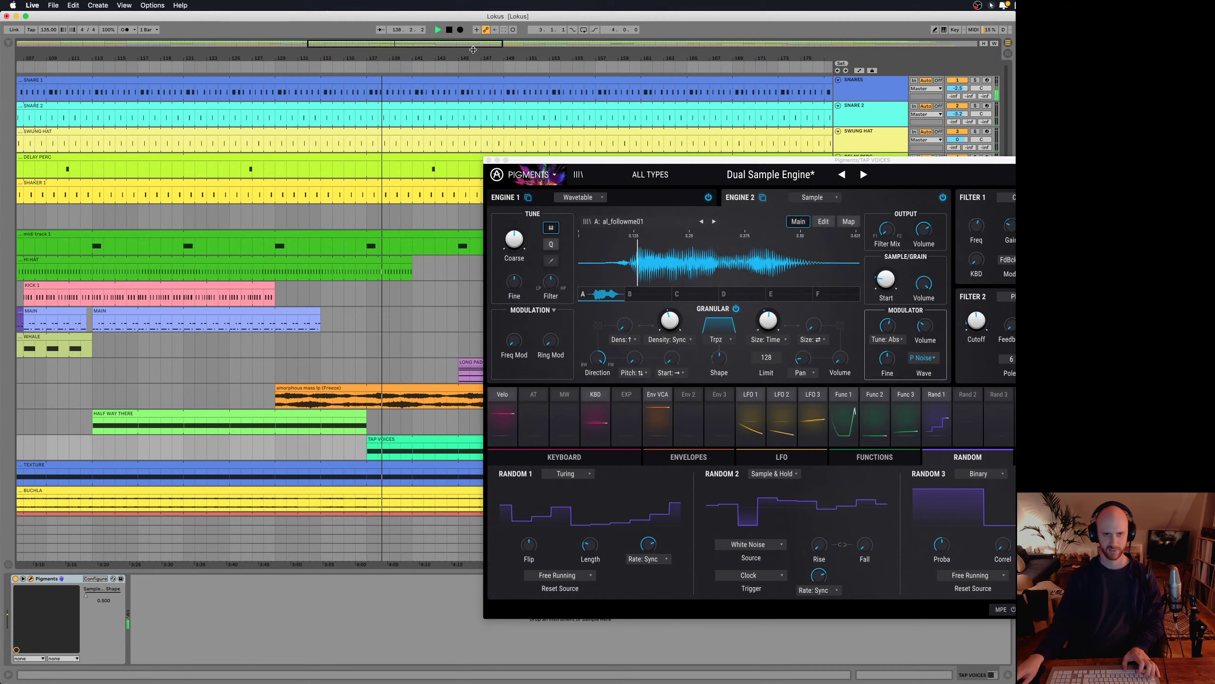
pyautogui.hscroll(10, 274, 196)
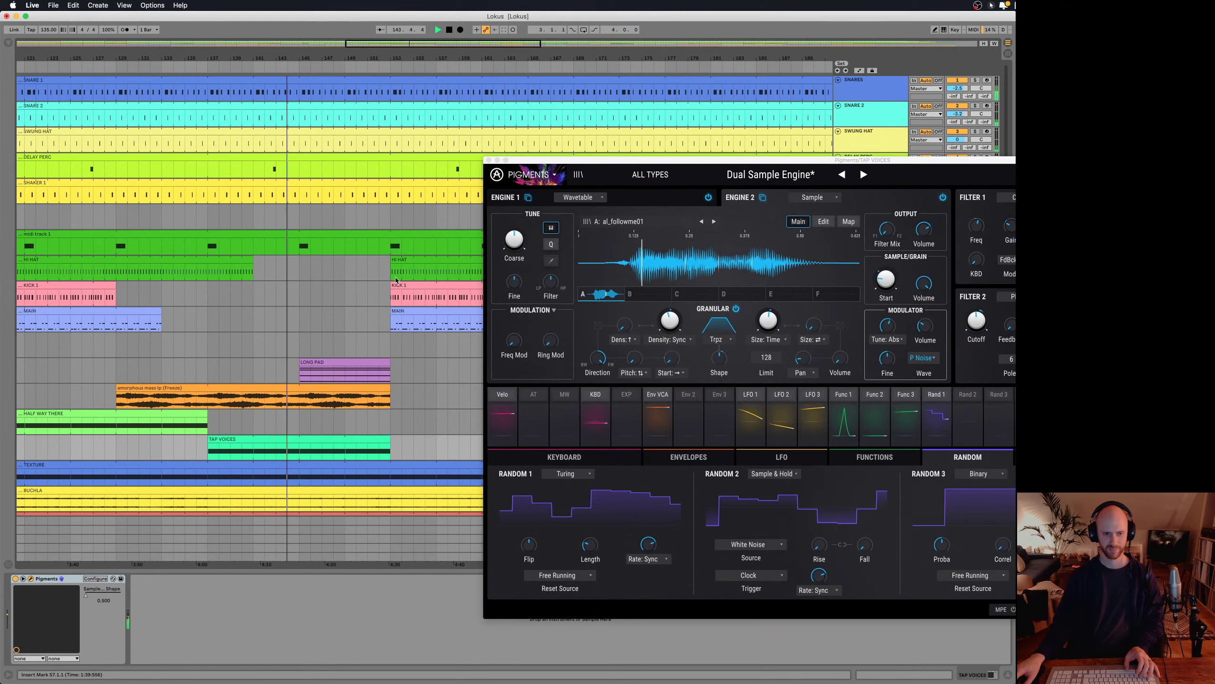
pyautogui.hscroll(5, 396, 280)
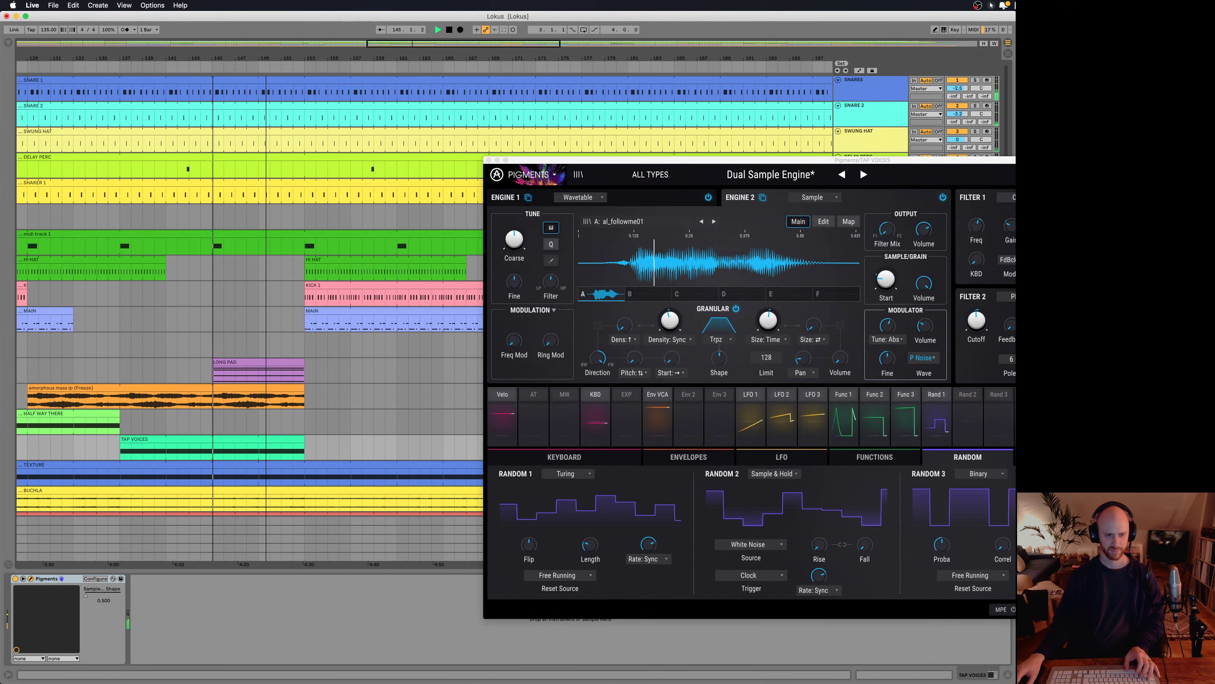
pyautogui.moveTo(647, 162); pyautogui.dragTo(502, 141)
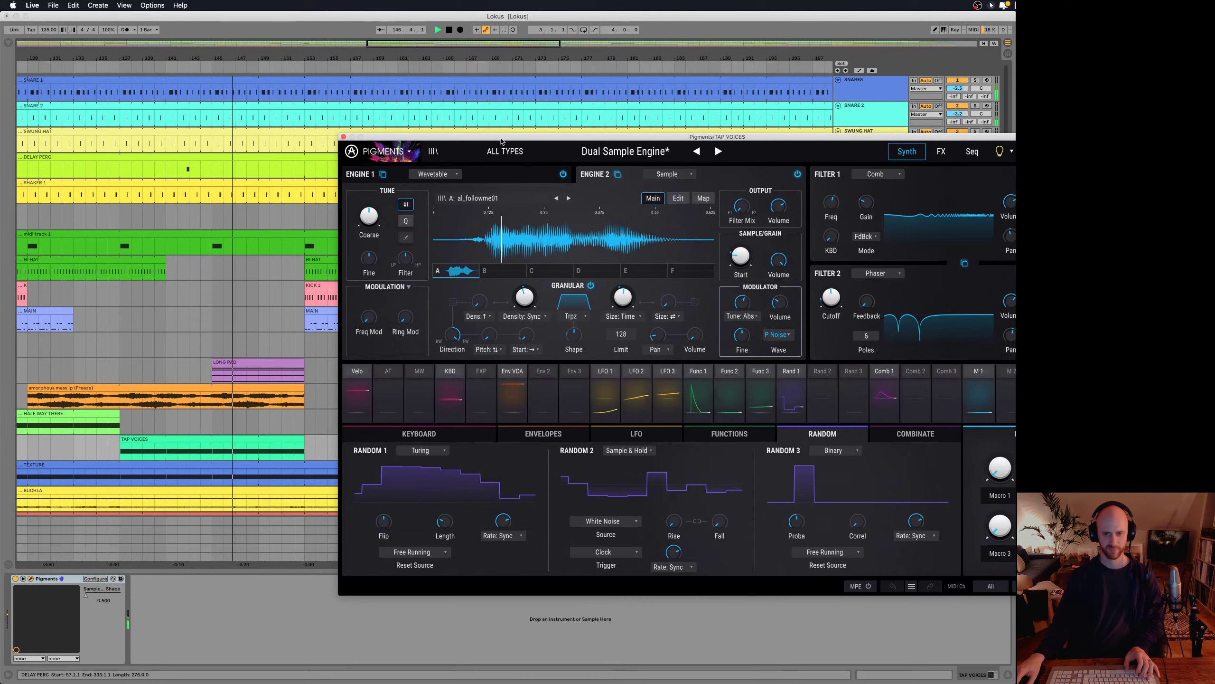
pyautogui.click(343, 135)
# - View the WAVETABLE track's devices, hide the device view and narrow the track headers to widen the timeline
pyautogui.click(866, 374)
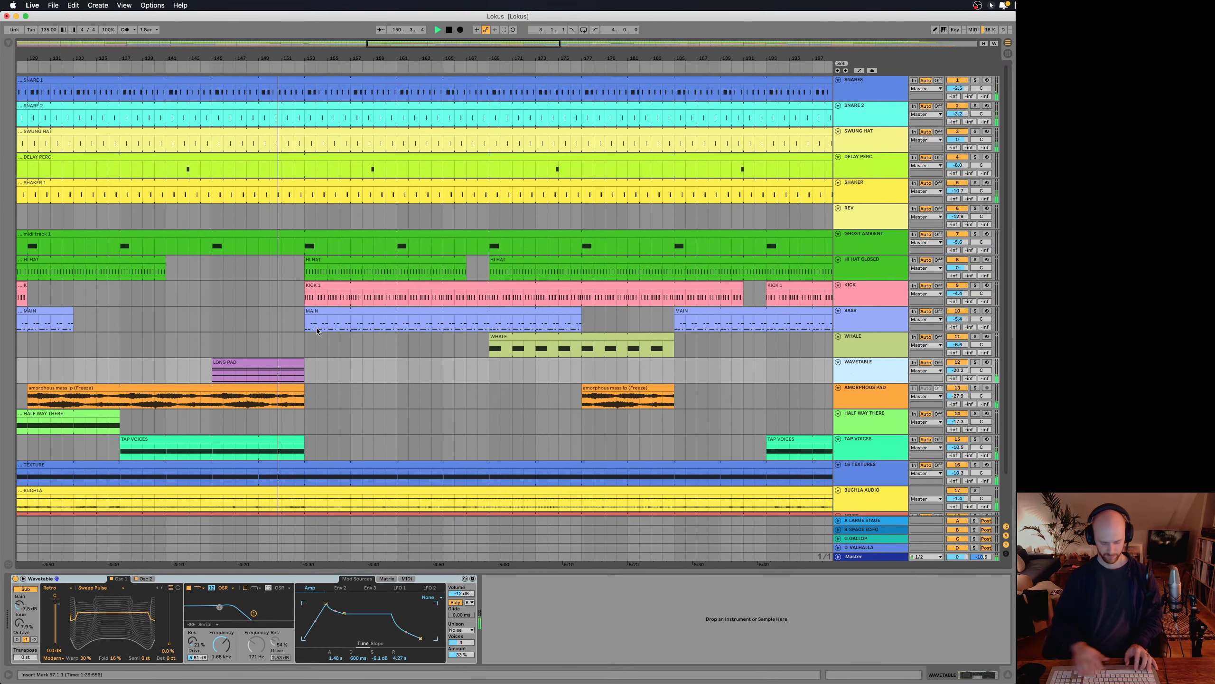
pyautogui.press('super+alt+l')
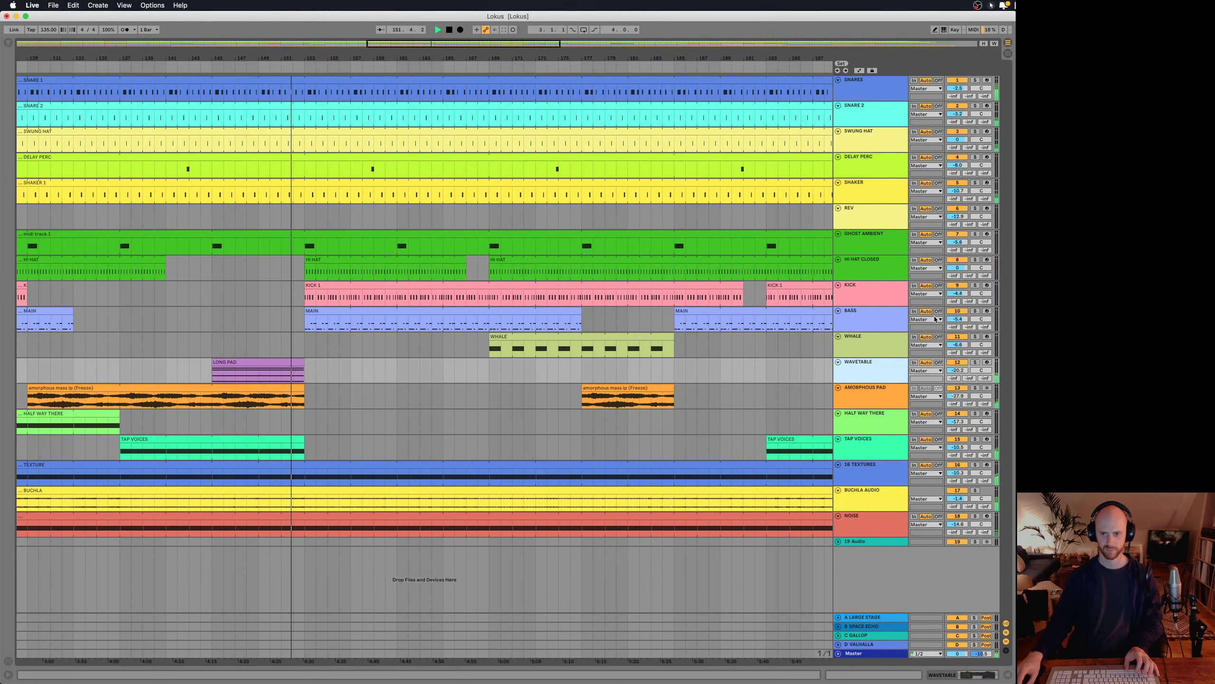
pyautogui.moveTo(833, 325); pyautogui.dragTo(851, 326)
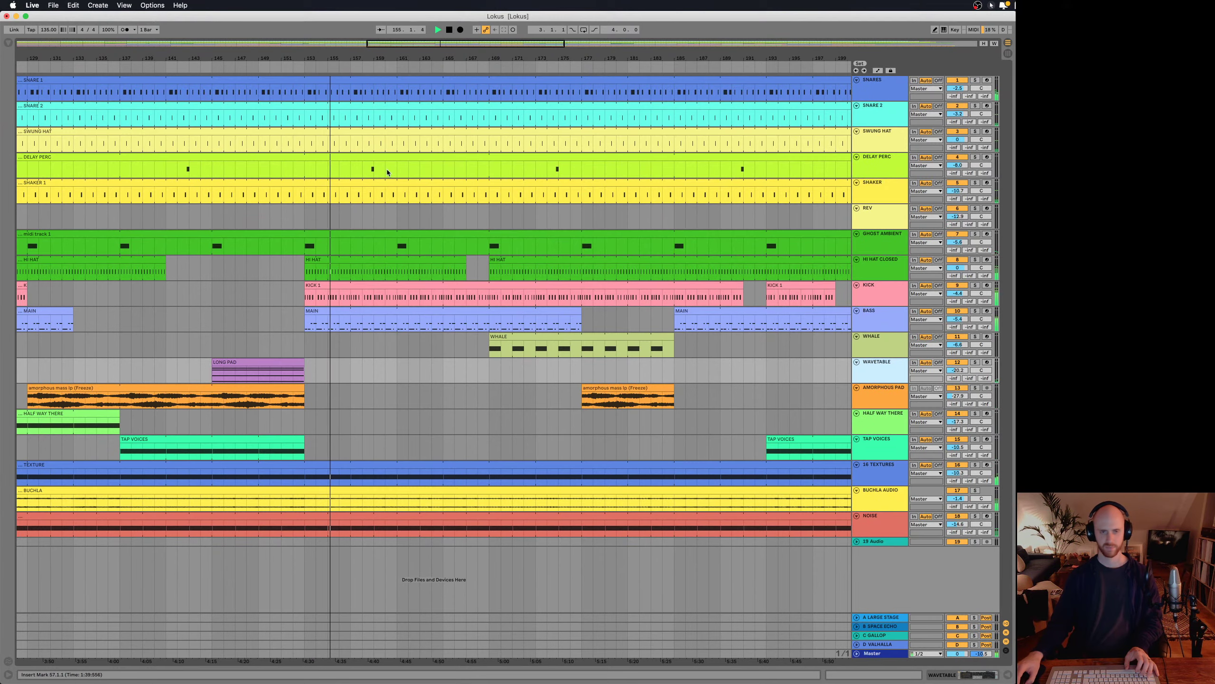
# - Skip playback to about bar 205 and briefly toggle solo on the BUCHLA AUDIO track
pyautogui.press('-')
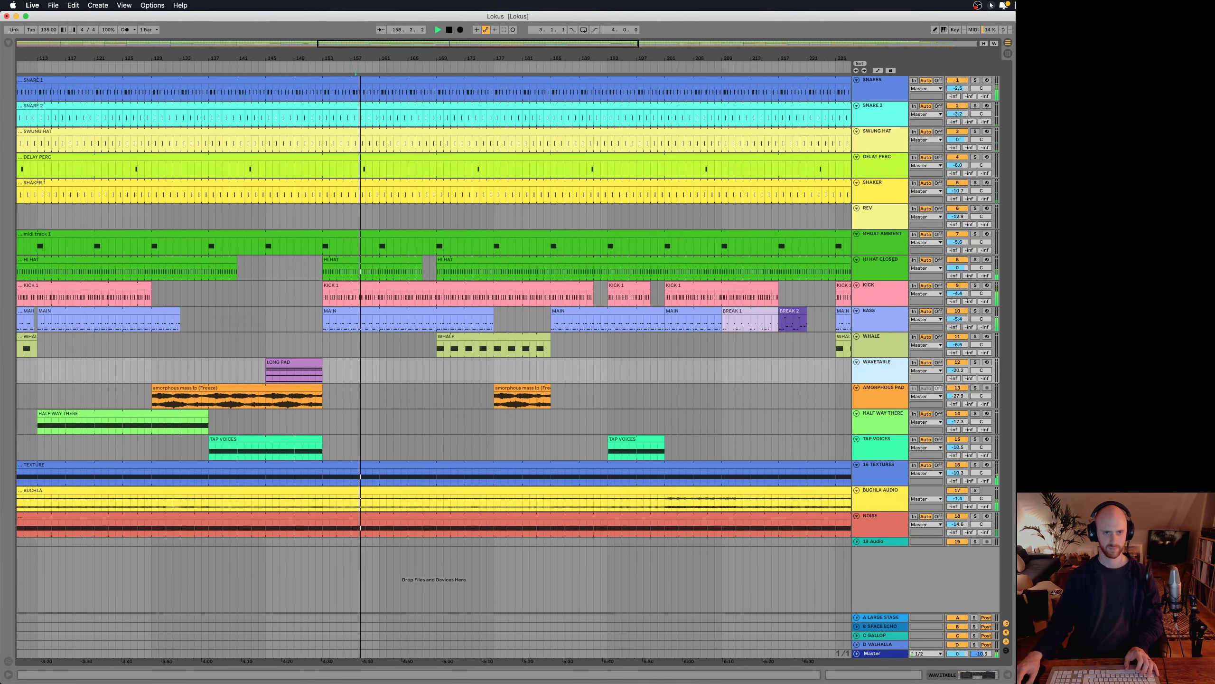
pyautogui.moveTo(350, 67); pyautogui.dragTo(349, 56)
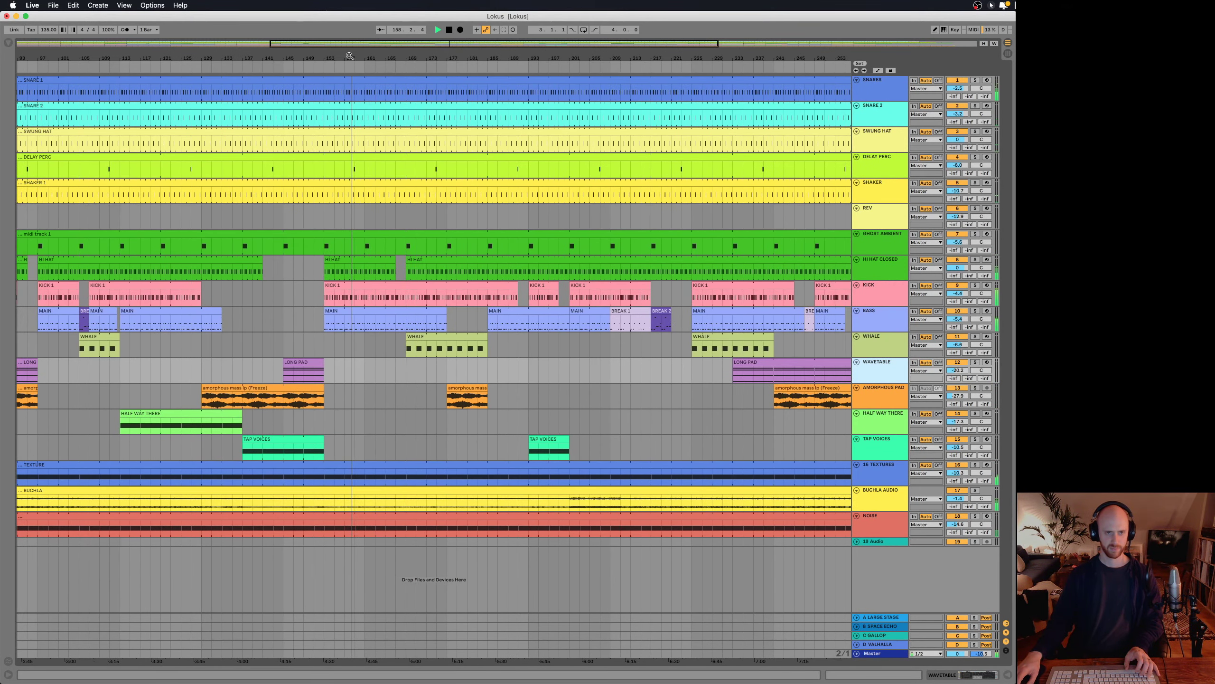
pyautogui.click(590, 65)
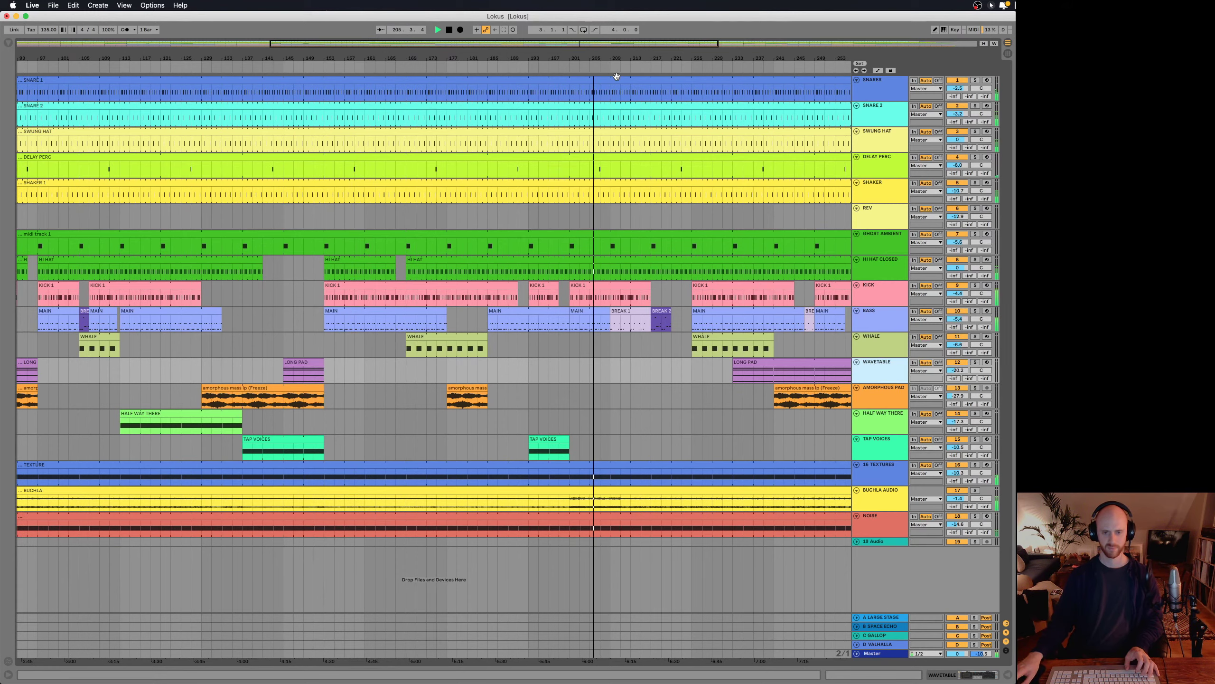
pyautogui.click(975, 490)
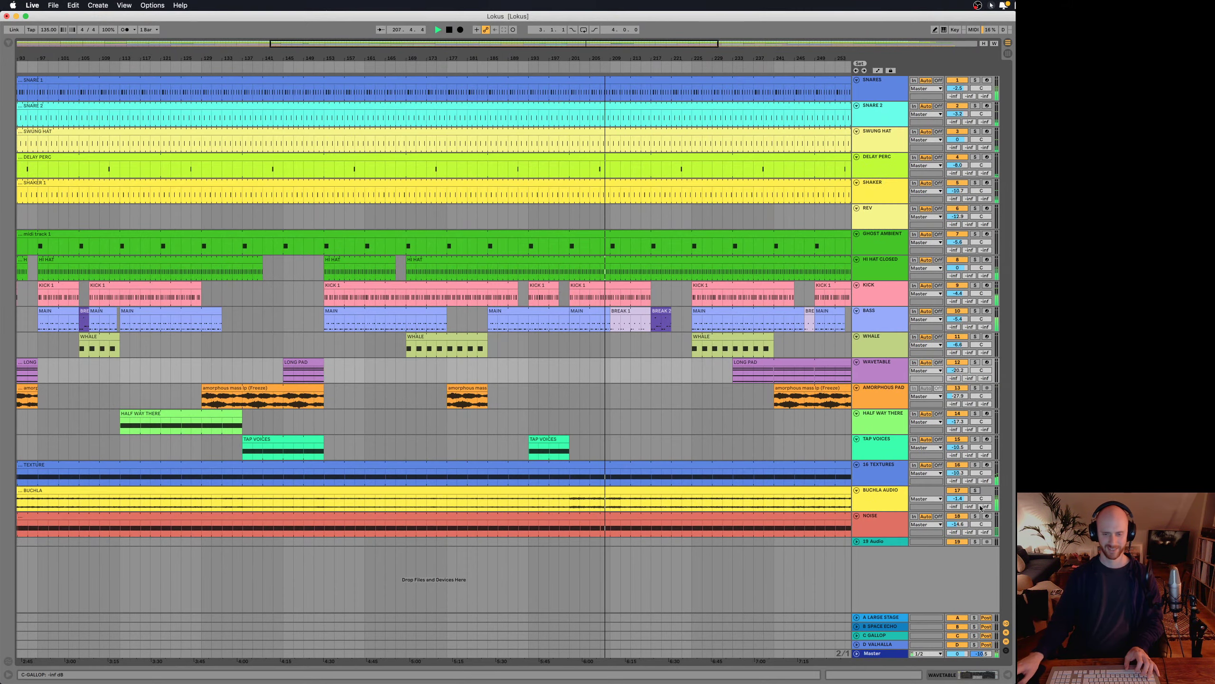
pyautogui.click(975, 491)
# - Skip playback to about bar 237, compare the soloed BUCHLA AUDIO track with the full mix twice, and stop
pyautogui.moveTo(656, 58); pyautogui.dragTo(537, 58)
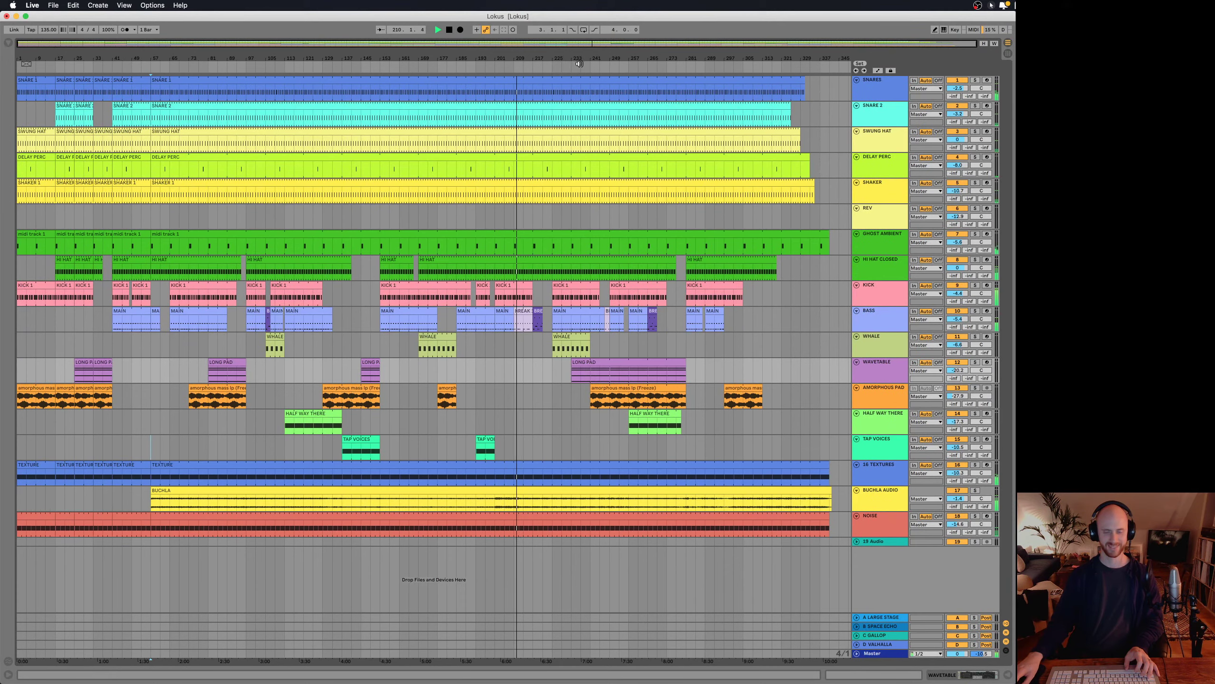
pyautogui.click(579, 63)
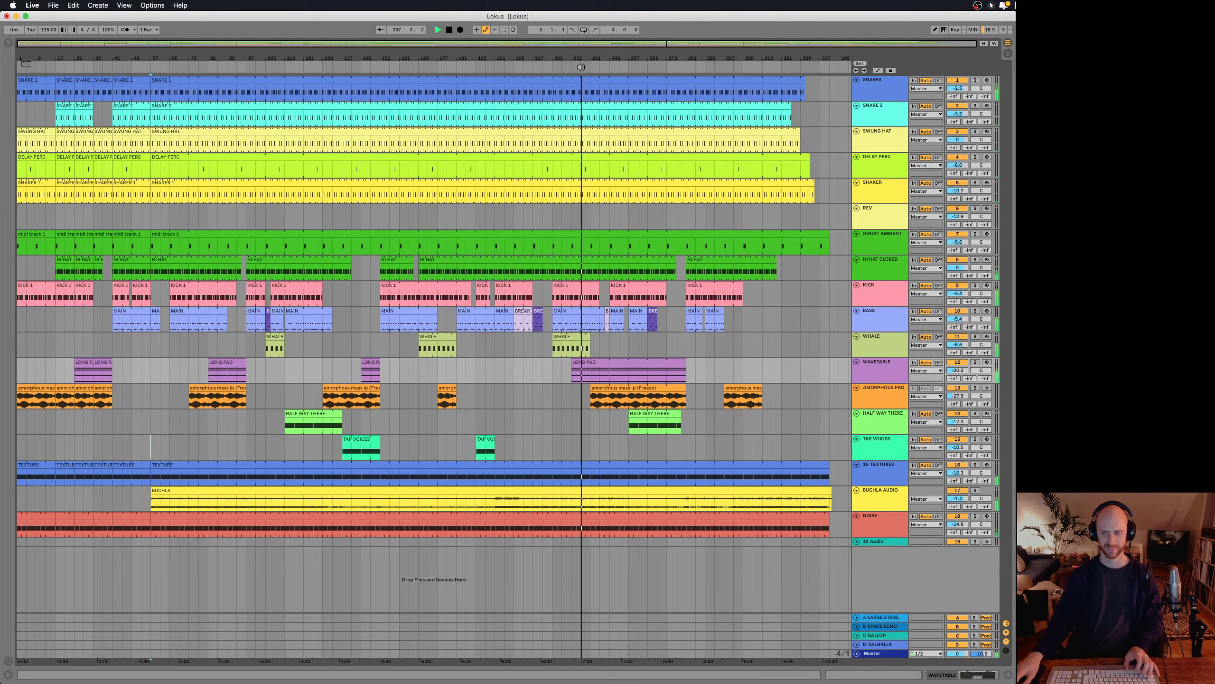
pyautogui.click(975, 491)
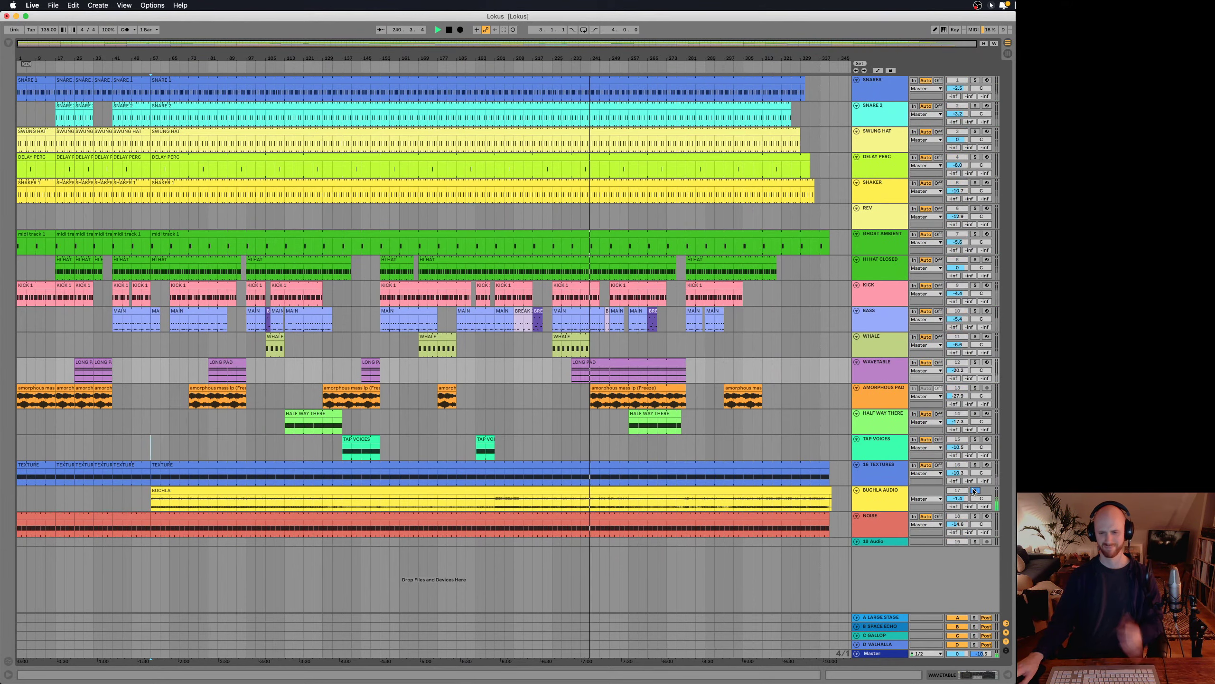
pyautogui.click(975, 491)
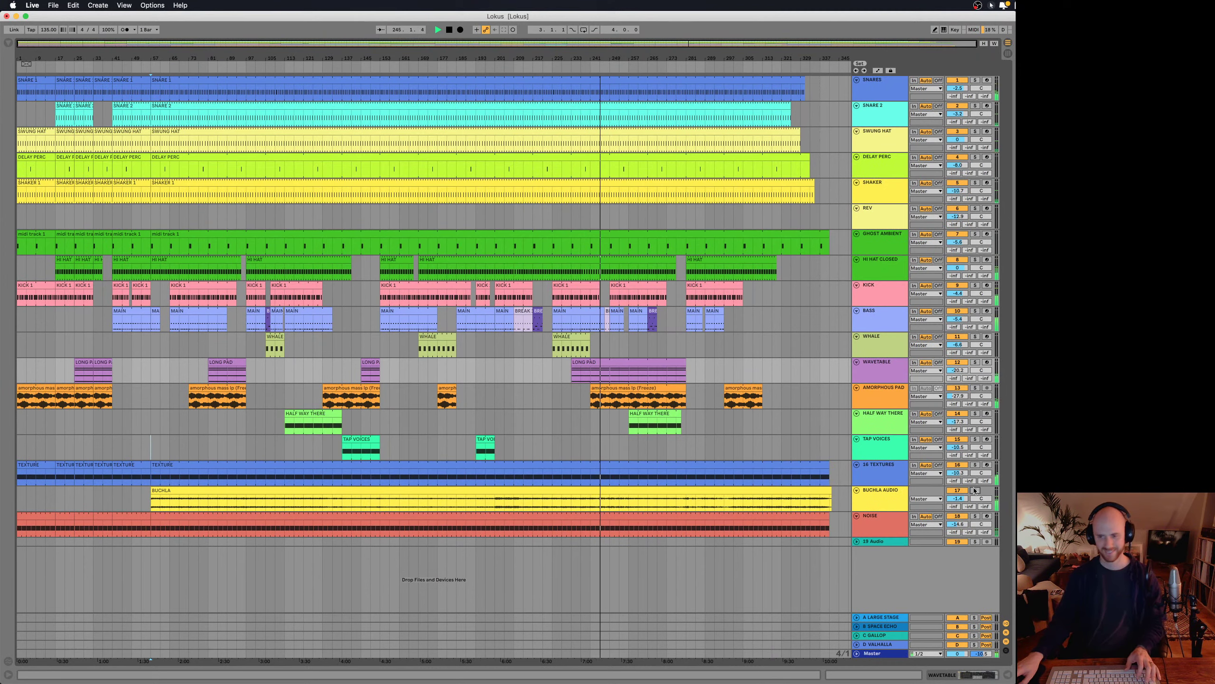
pyautogui.click(974, 490)
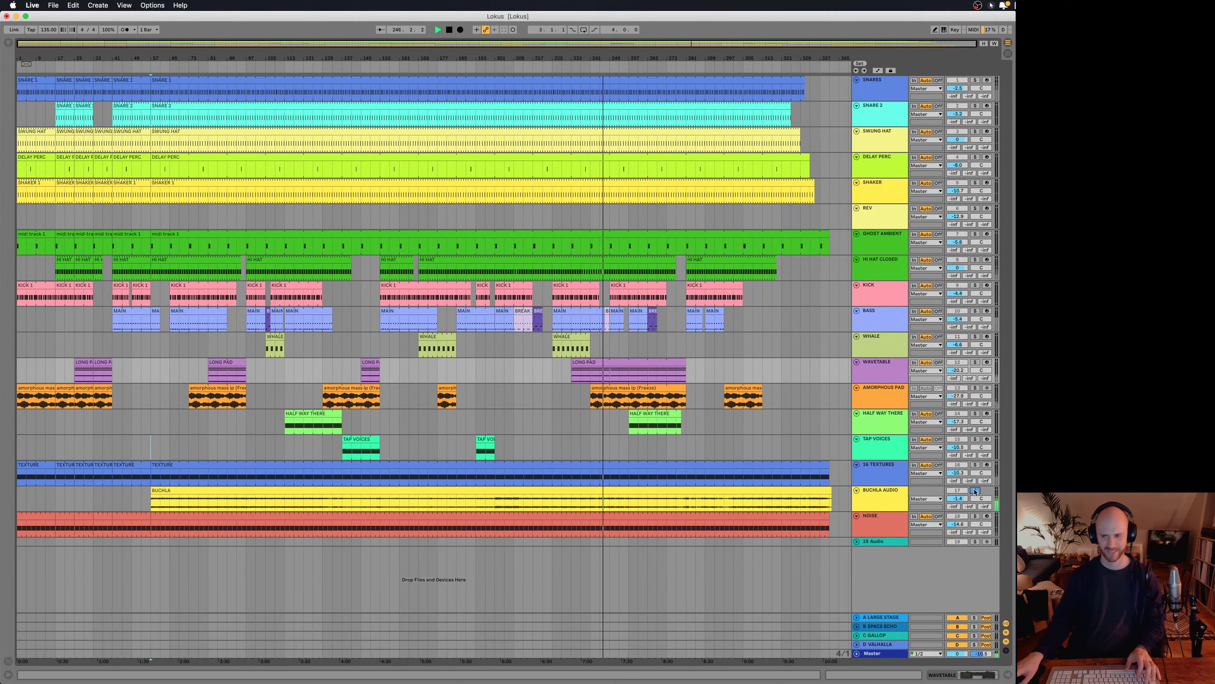
pyautogui.click(974, 490)
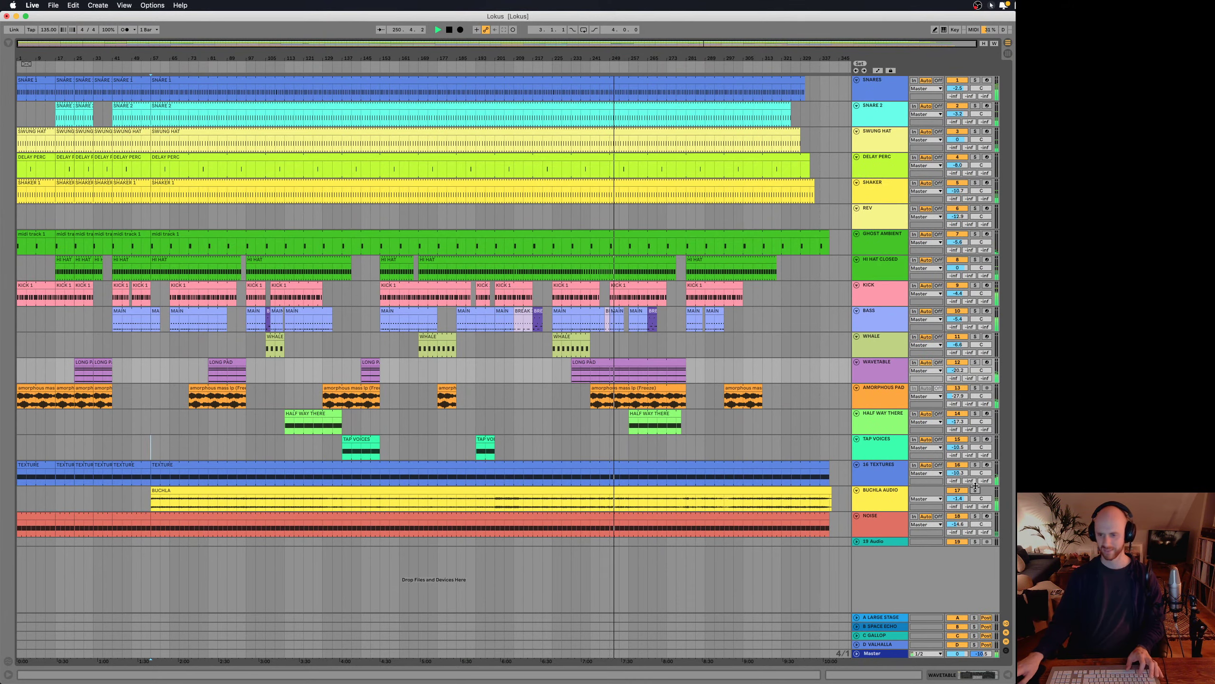
pyautogui.press('space')
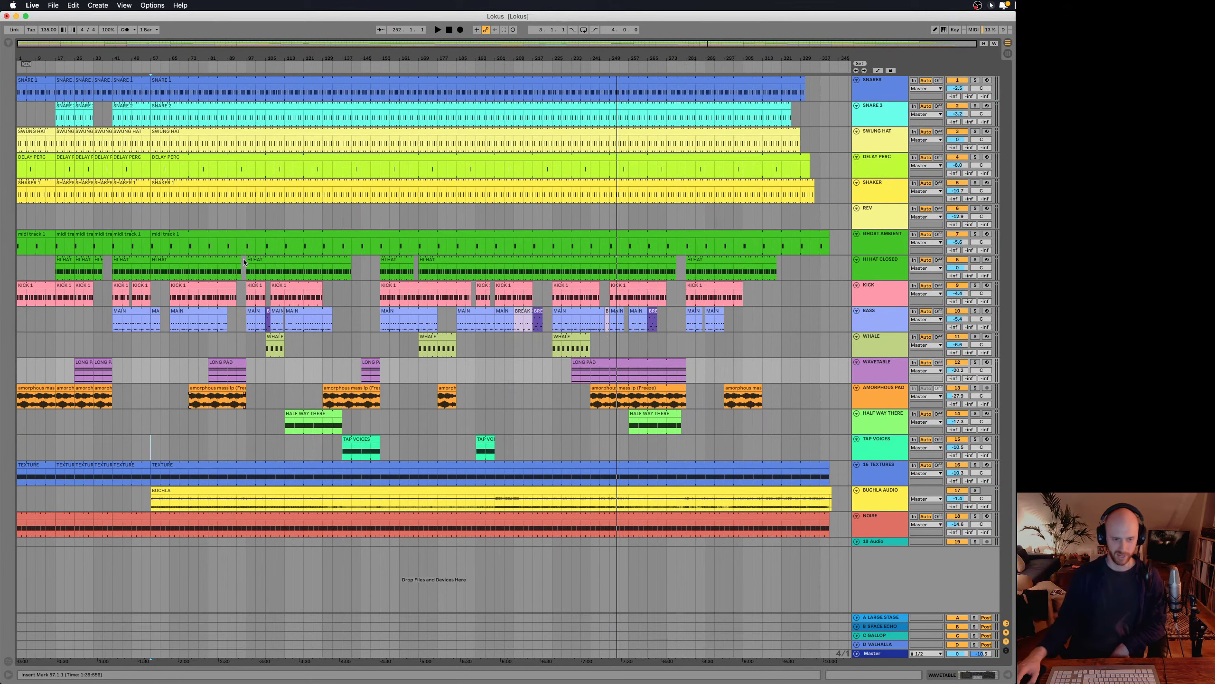
# - Audition the HALF WAY THERE track in solo from bar 113 with its devices shown, and switch its solo off
pyautogui.click(276, 61)
pyautogui.press('+')
pyautogui.press('+')
pyautogui.press('+')
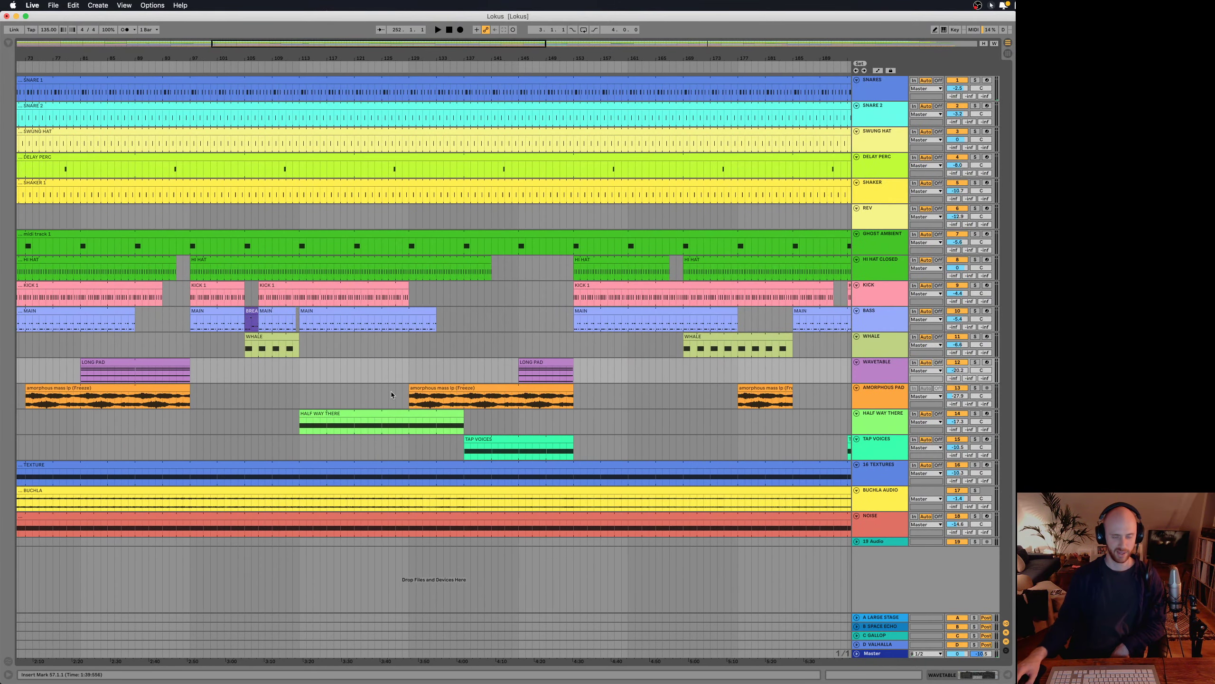
pyautogui.click(893, 420)
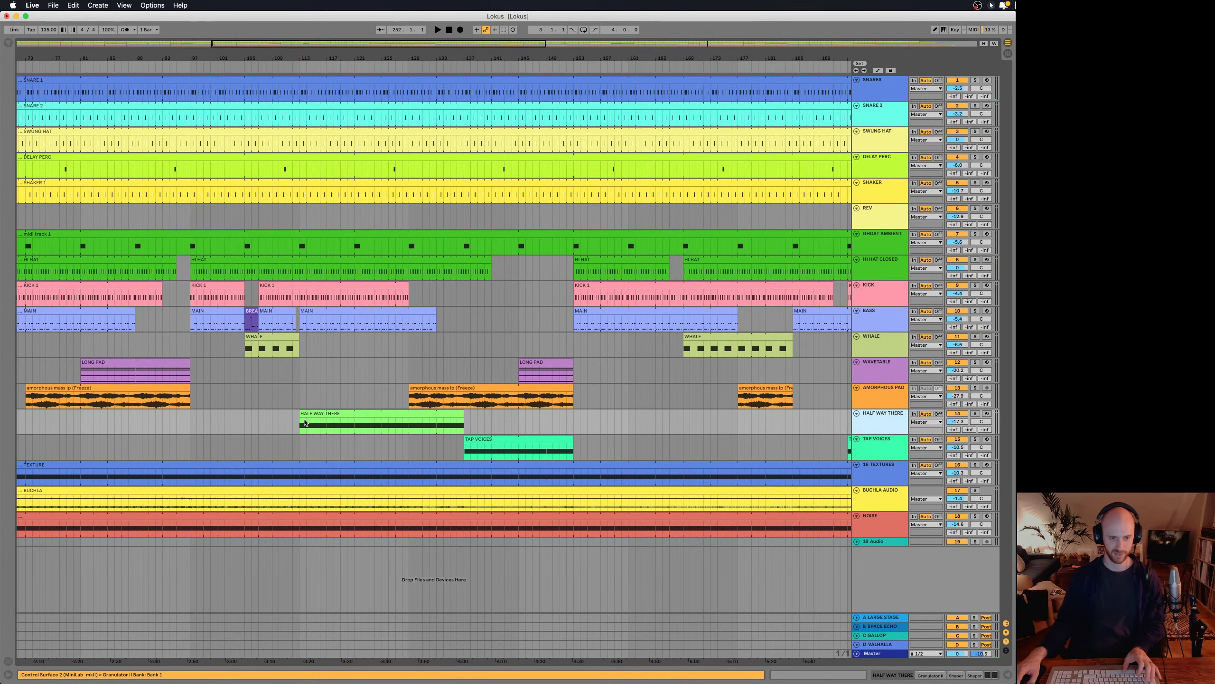
pyautogui.click(303, 423)
pyautogui.doubleClick(889, 419)
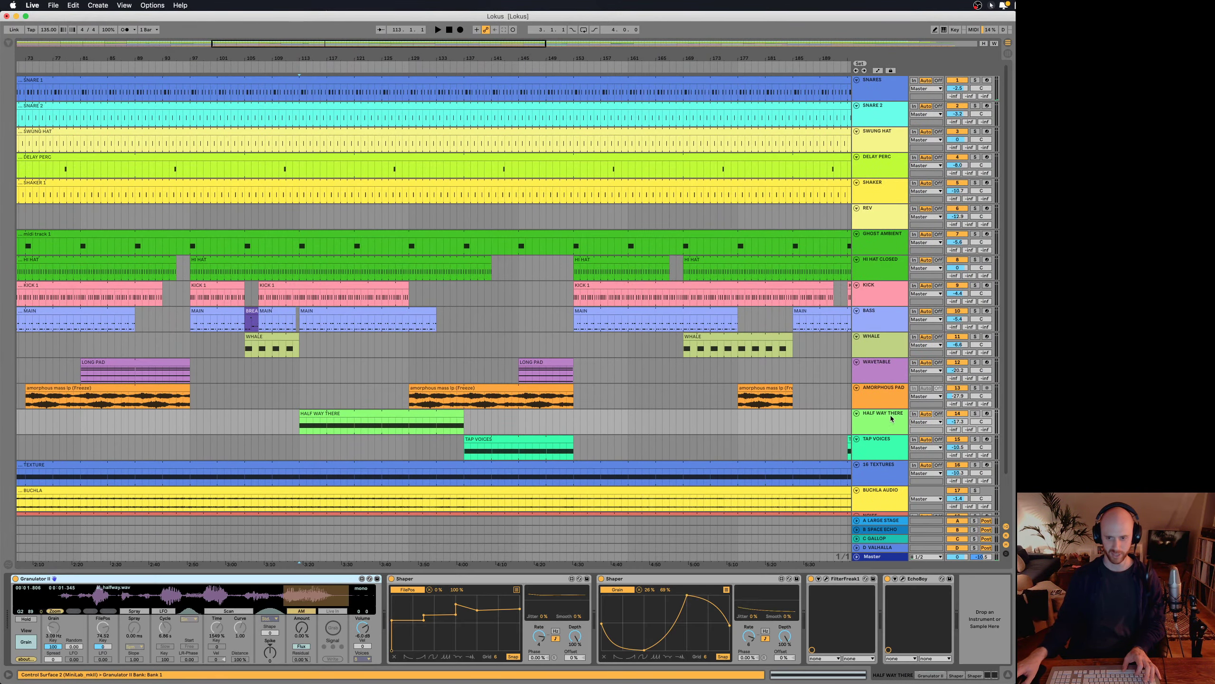
pyautogui.click(975, 413)
pyautogui.press('space')
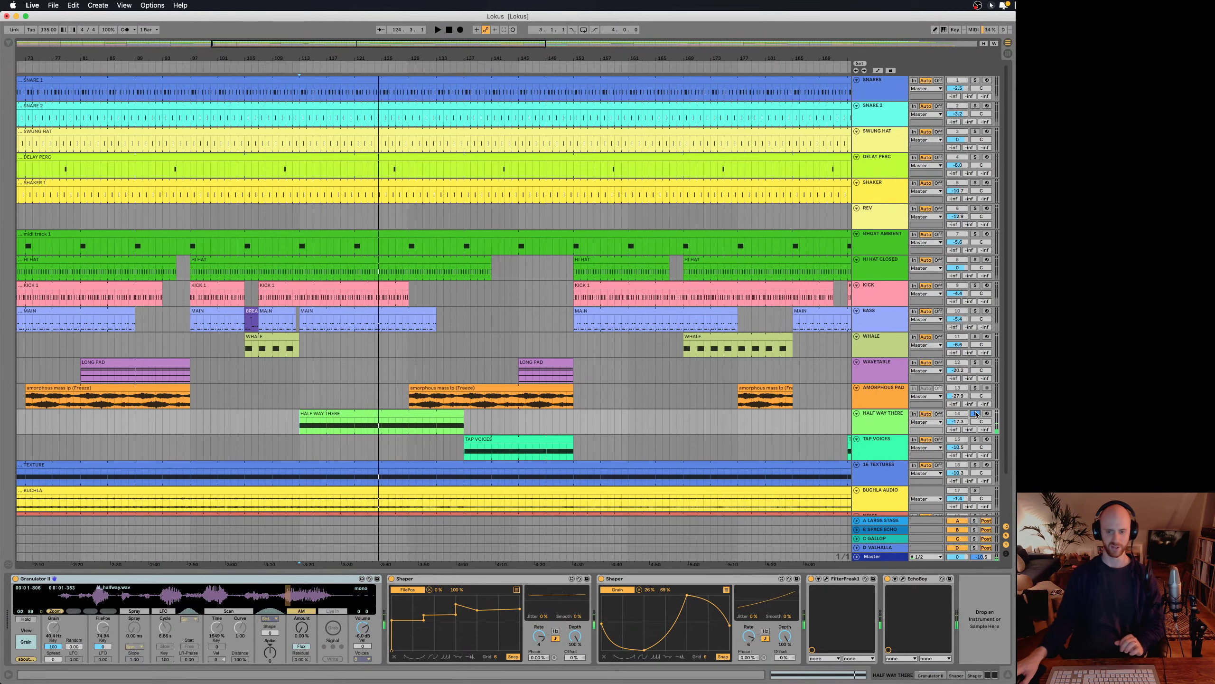
pyautogui.click(975, 414)
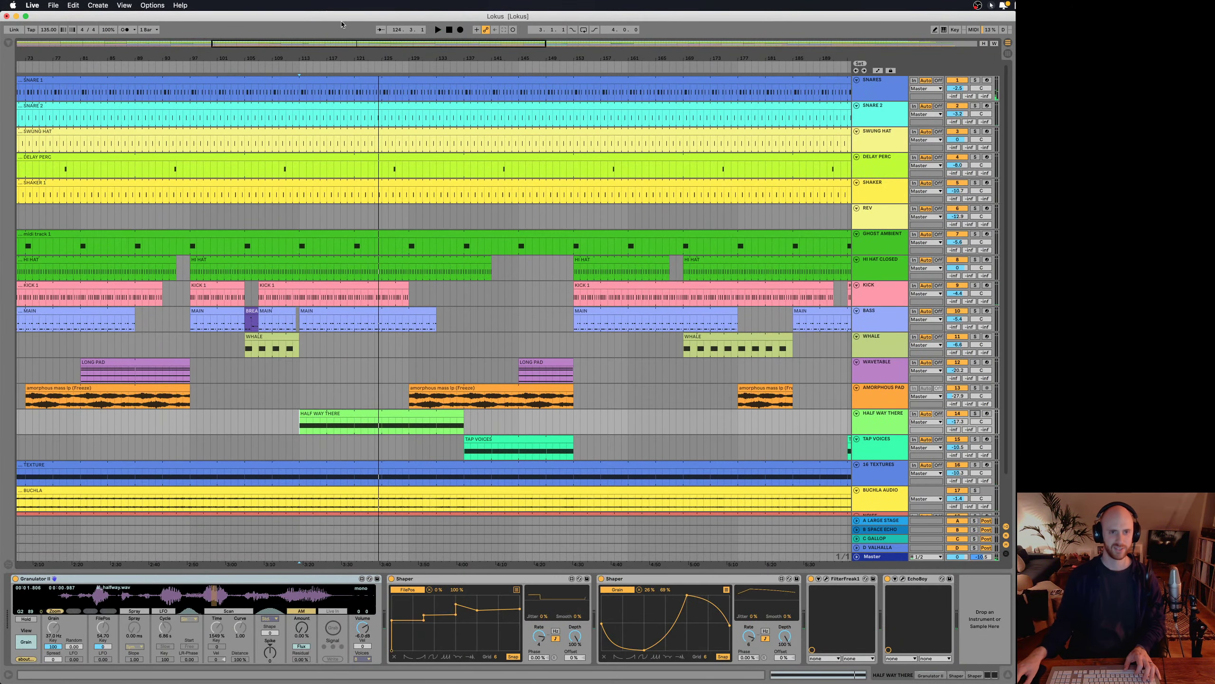
# - Show the entire Lokus arrangement and hide the device view
pyautogui.press('w')
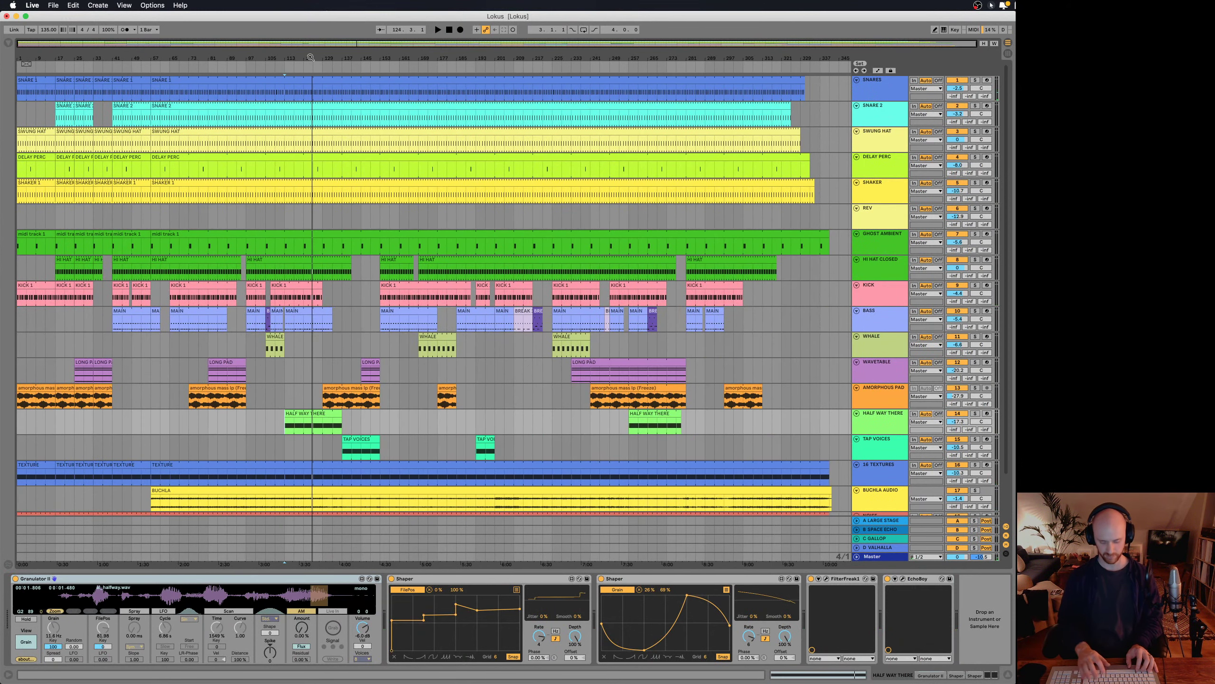
pyautogui.press('super+alt+l')
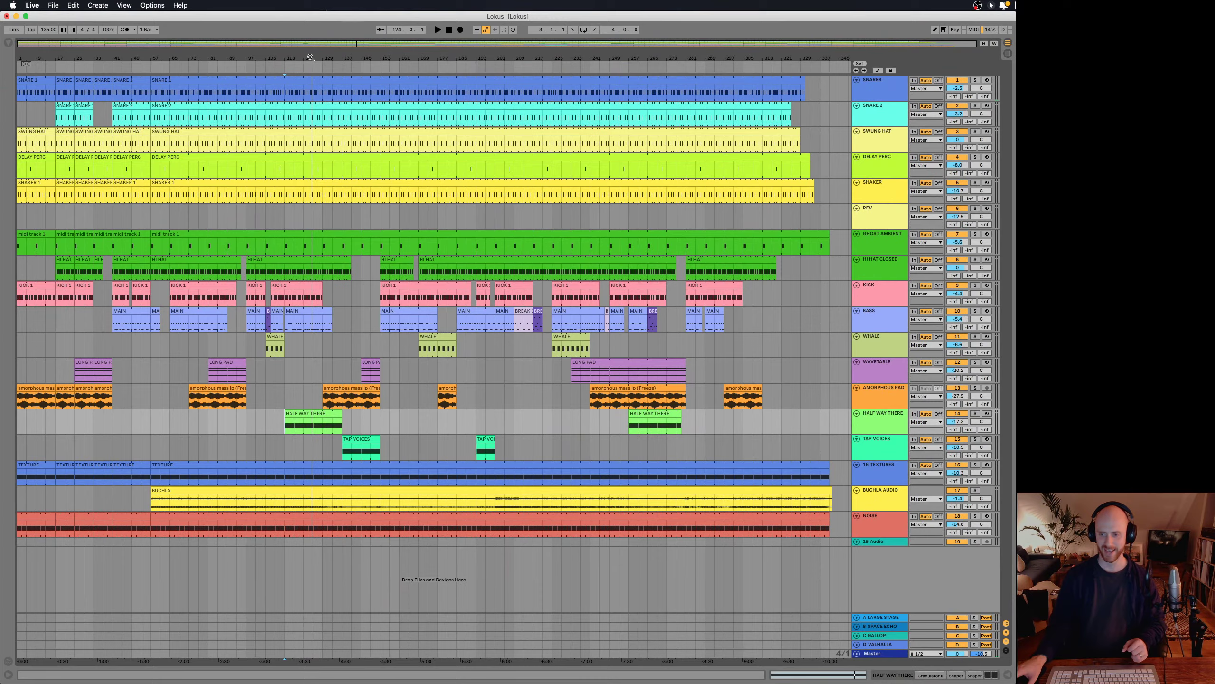
pyautogui.moveTo(5, 3)
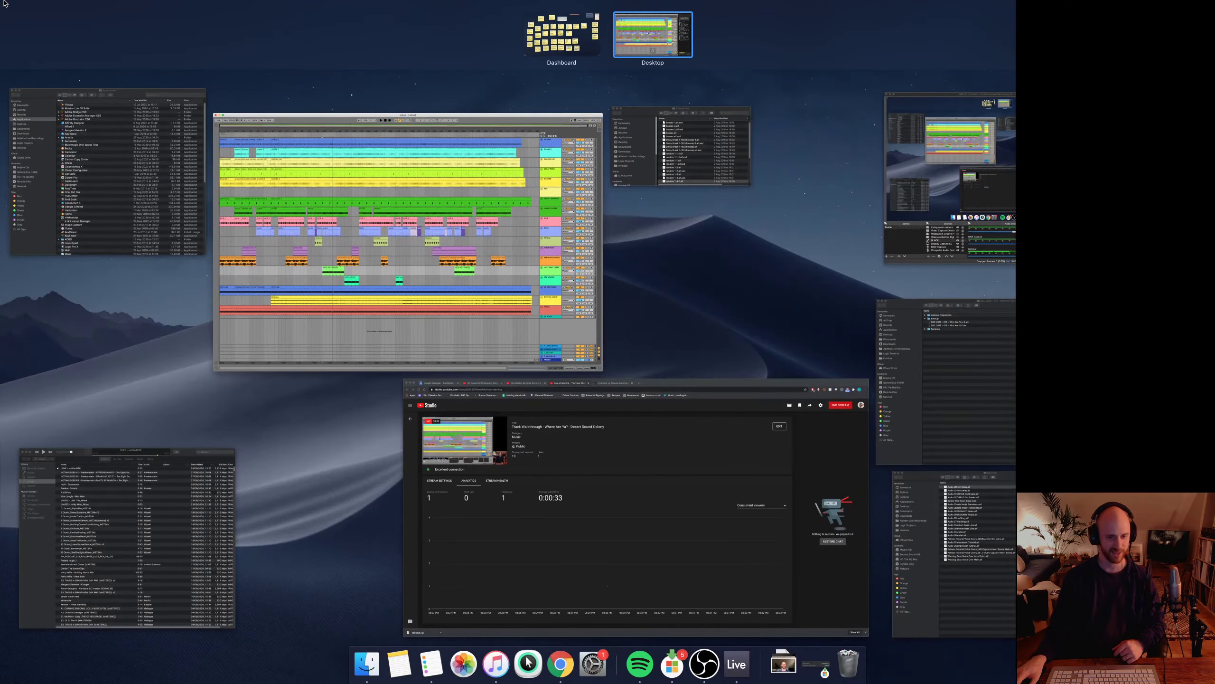
pyautogui.click(319, 242)
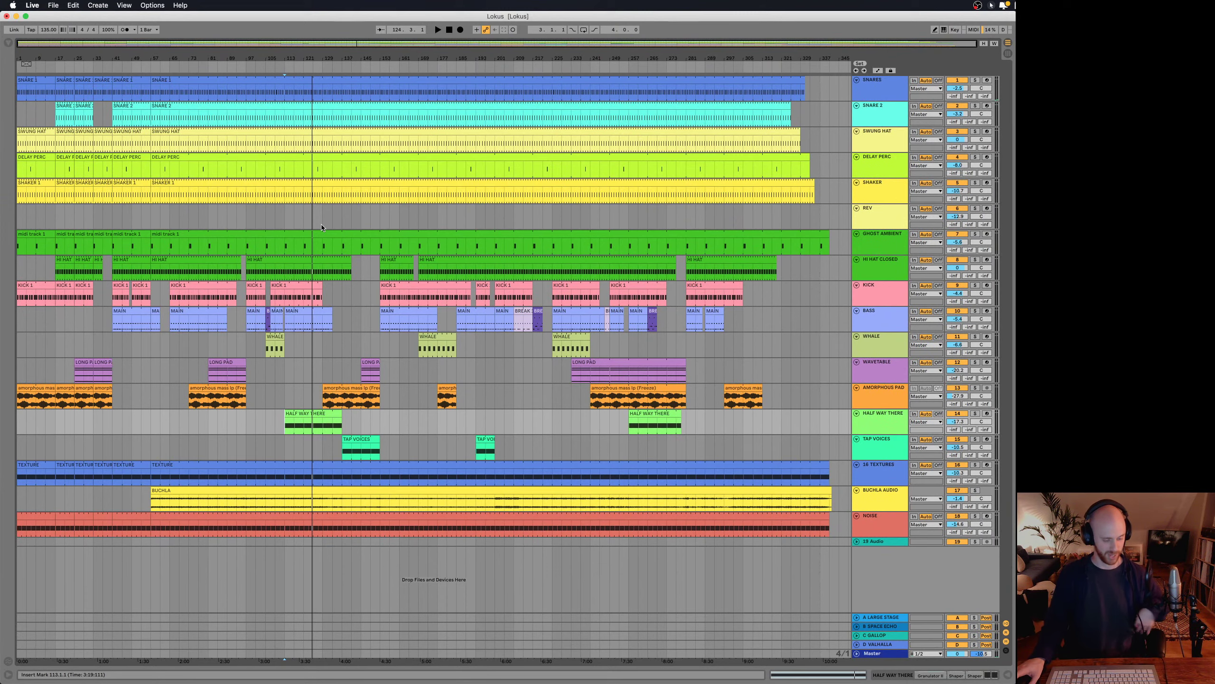
pyautogui.click(354, 232)
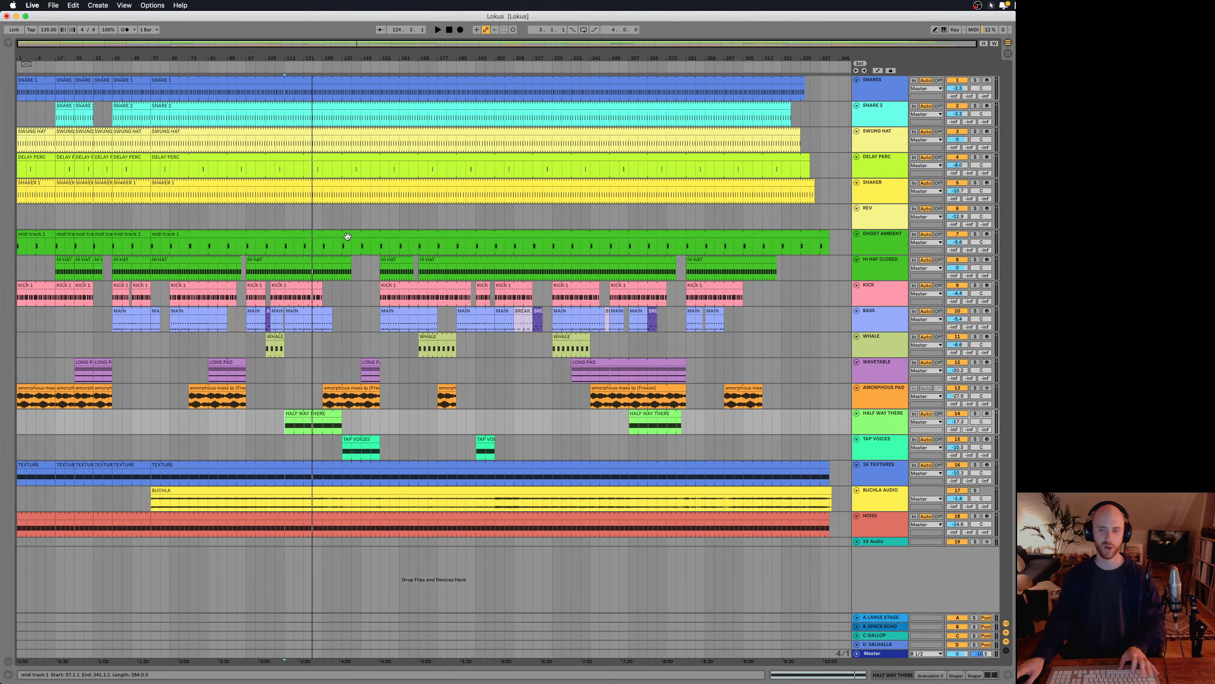
# - Switch to the YouTube Studio live streaming page in Chrome to check the stream's analytics
pyautogui.hotkey('ctrl', 'Up')
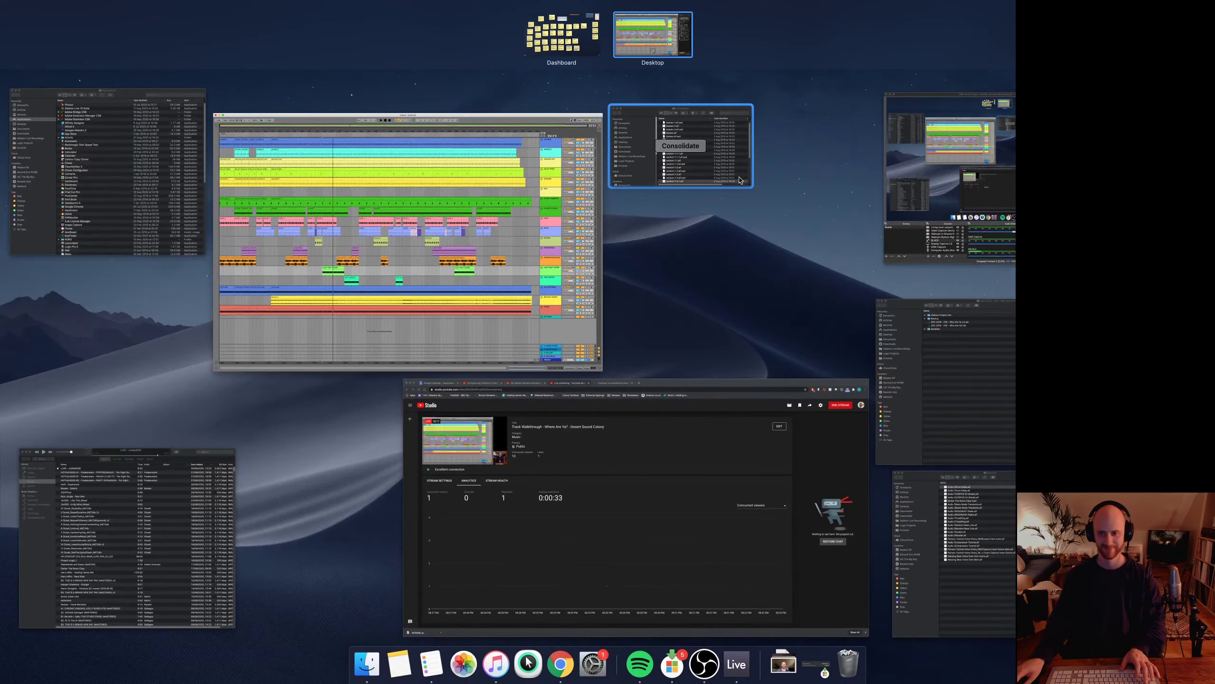
pyautogui.click(552, 625)
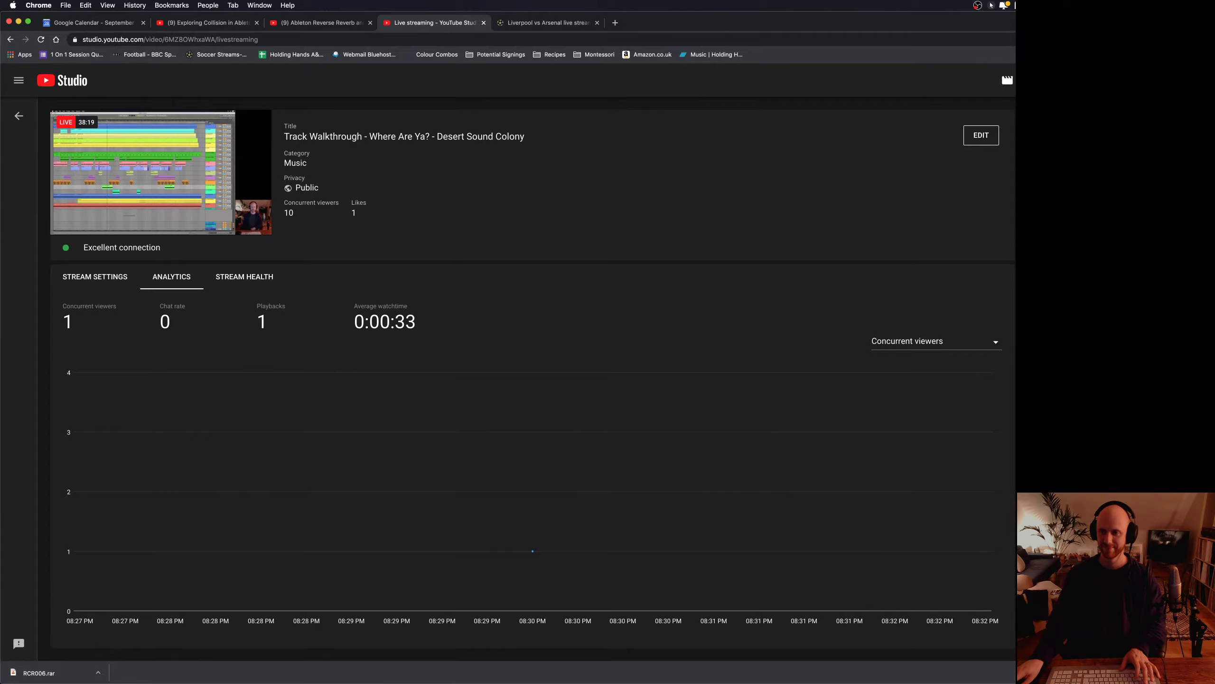